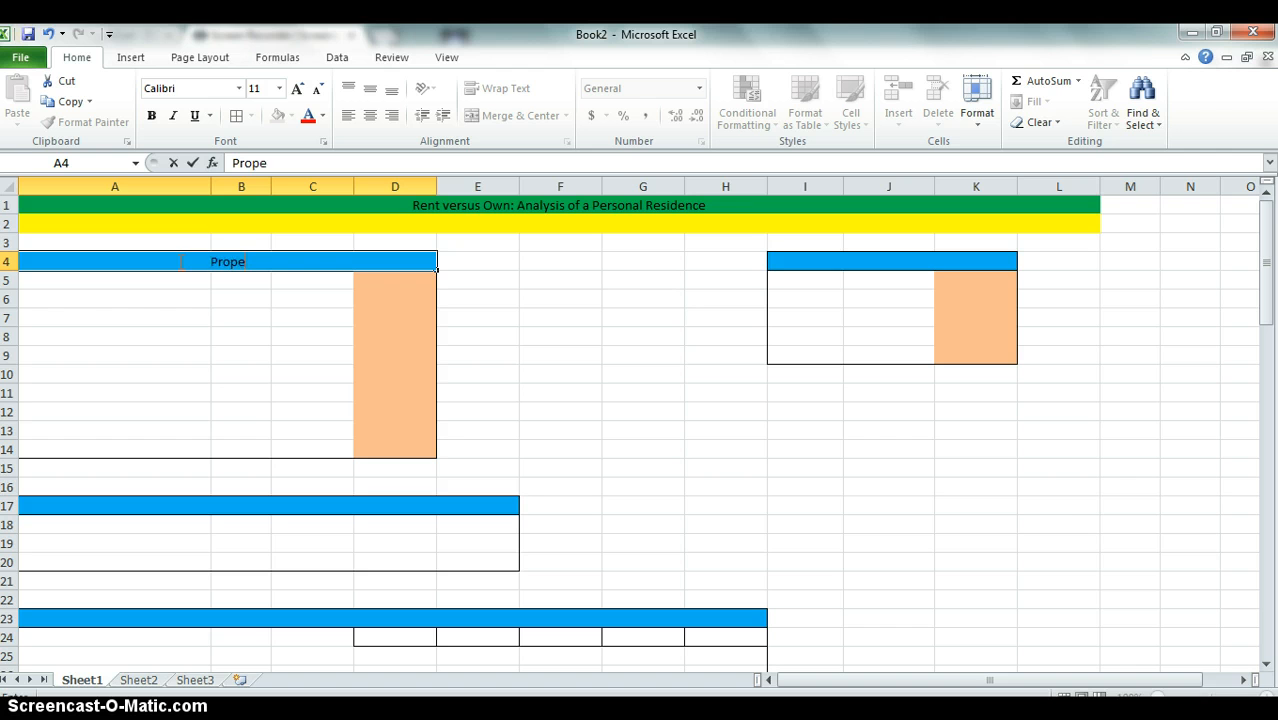
# - Complete the heading "Property Information" in A4 and add the label "Purchase price" in A5
pyautogui.write('y Information')
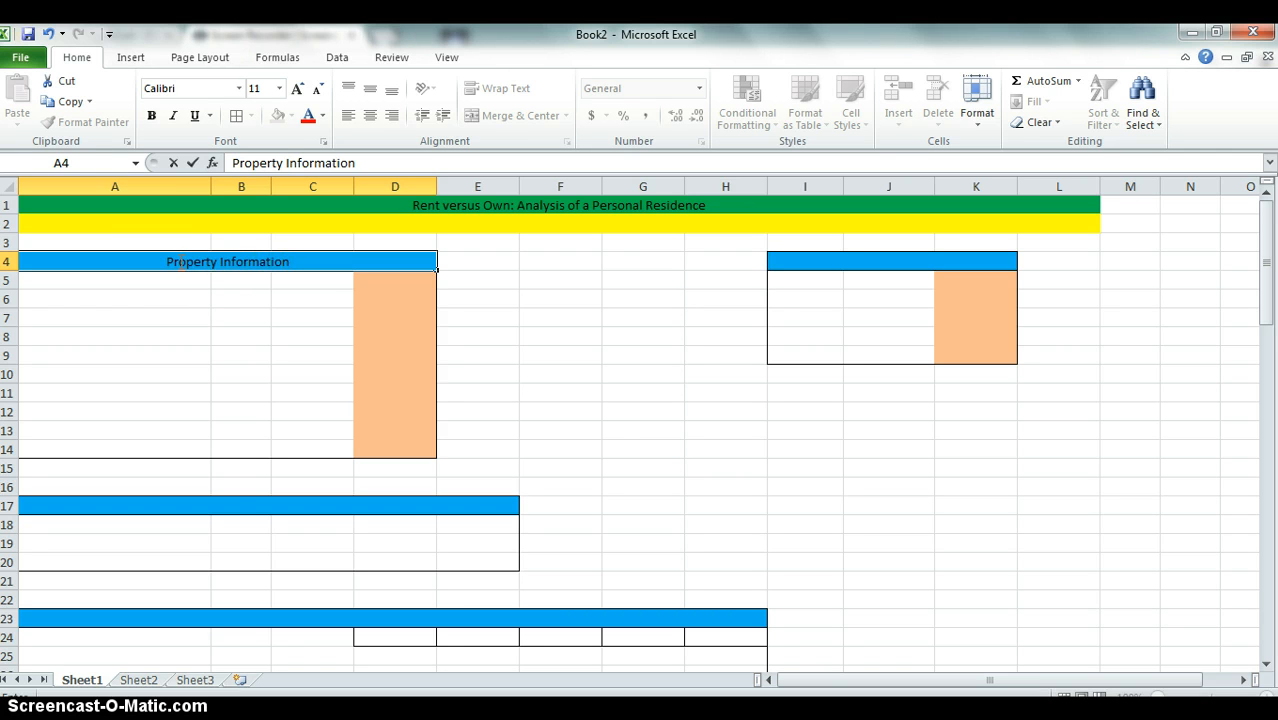
pyautogui.press('Return')
pyautogui.write('Purchase')
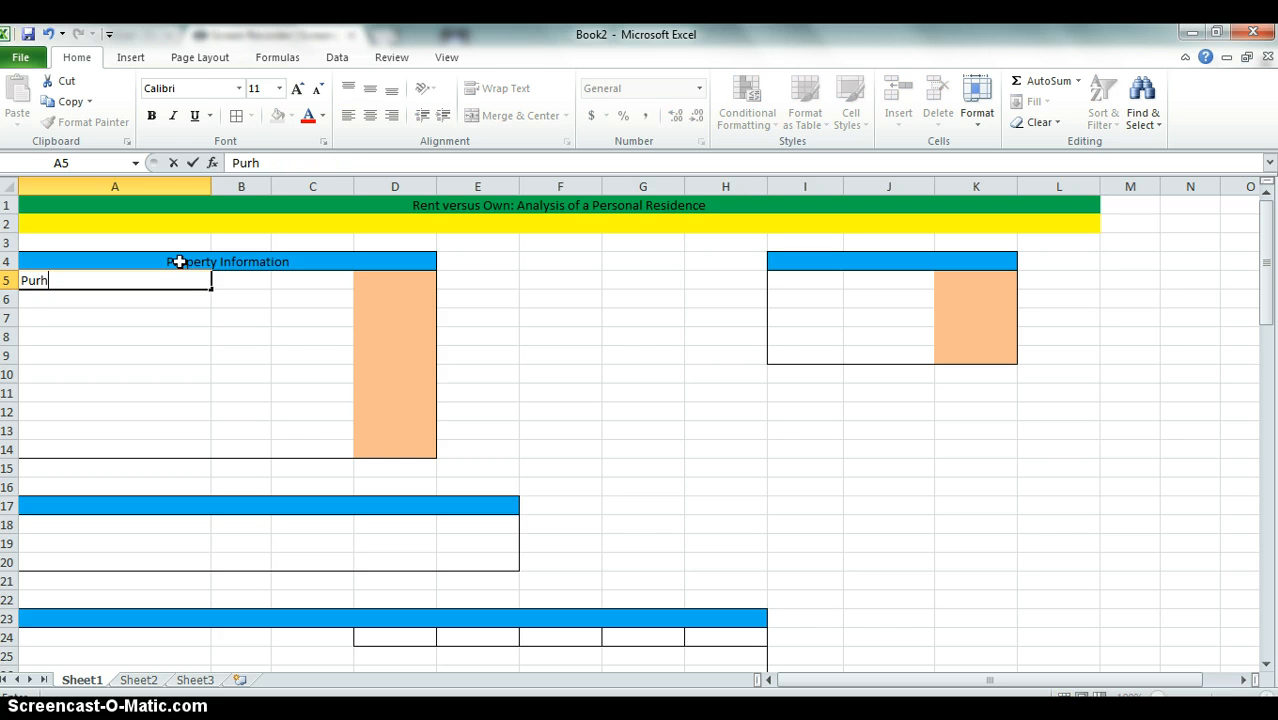
pyautogui.write(' price')
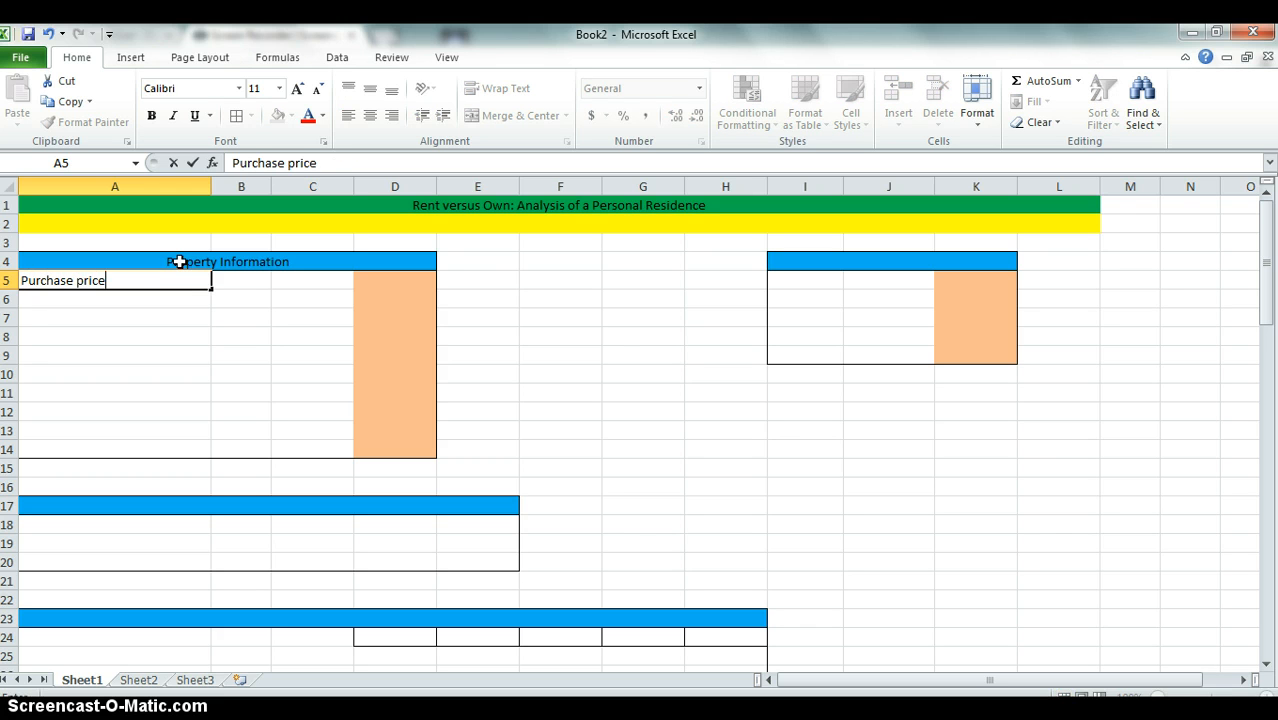
pyautogui.press('Return')
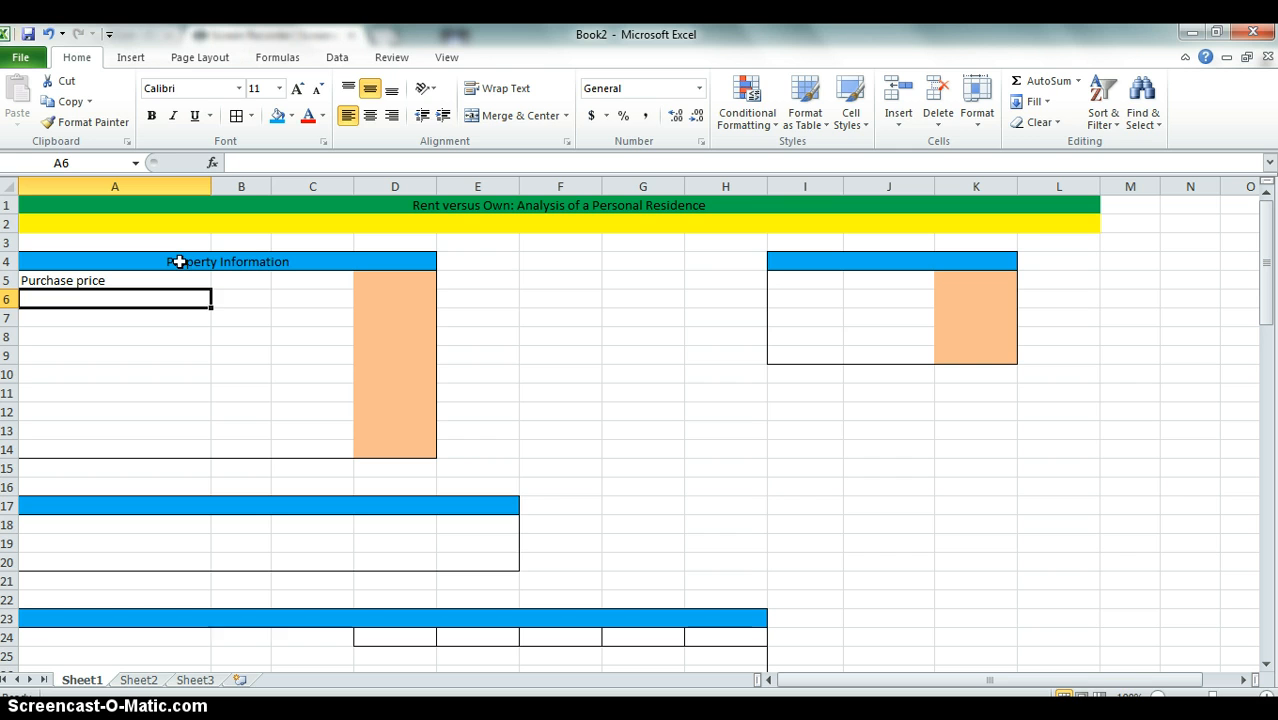
# - Add the label "Initial Rent" in A6 below the purchase price label
pyautogui.write('In')
pyautogui.write('itila')
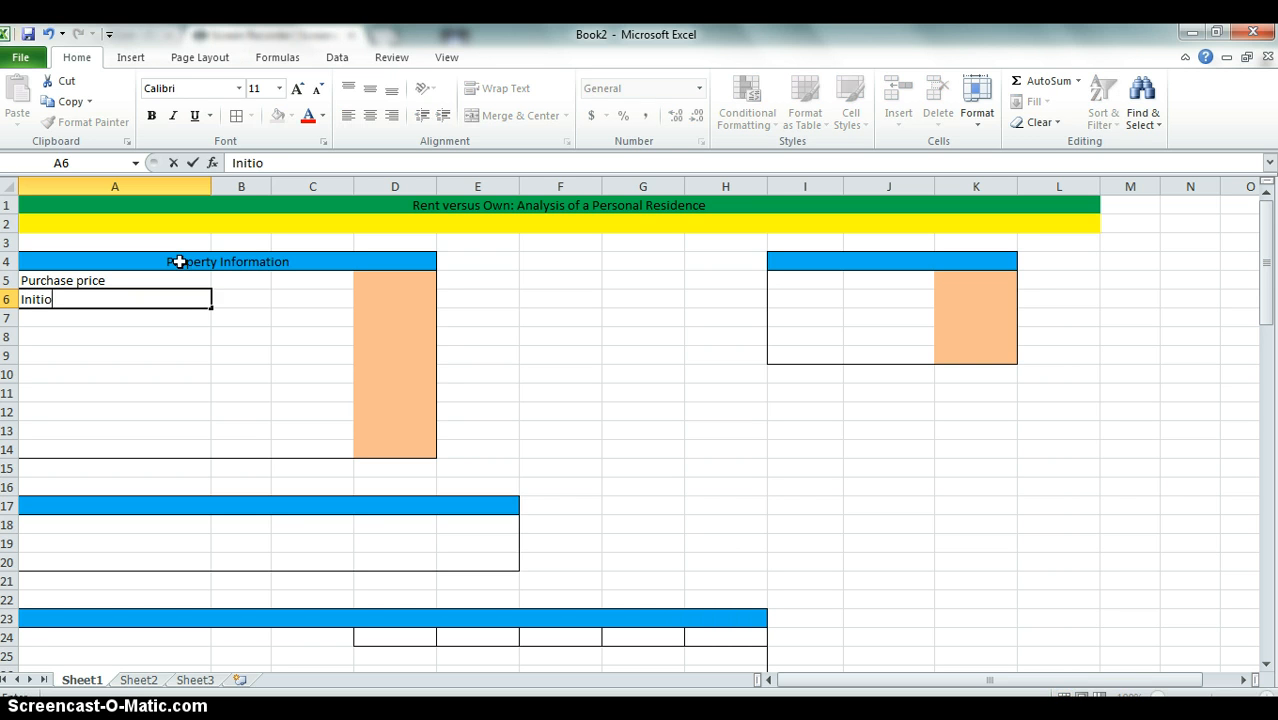
pyautogui.press('BackSpace')
pyautogui.press('BackSpace')
pyautogui.write('al Rent')
pyautogui.press('Return')
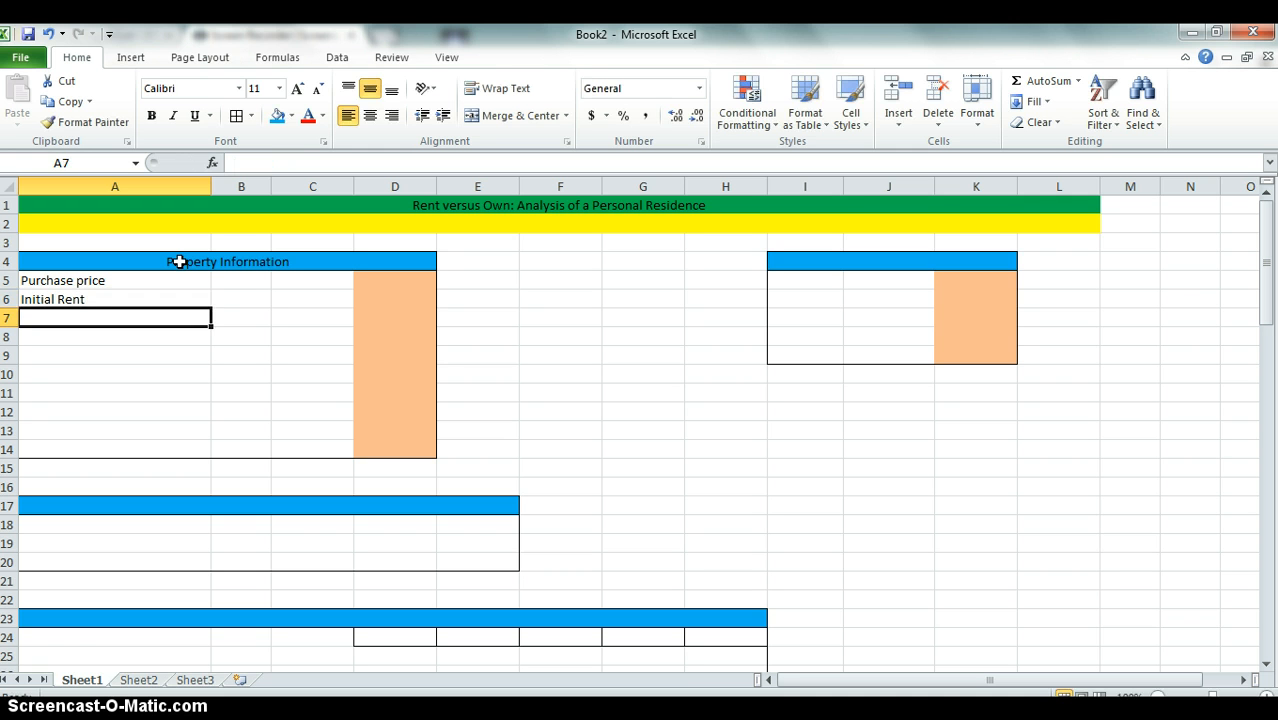
# - Add the labels "Rental growth rate" in A7 and "Property growth rate" in A8
pyautogui.write('Ren')
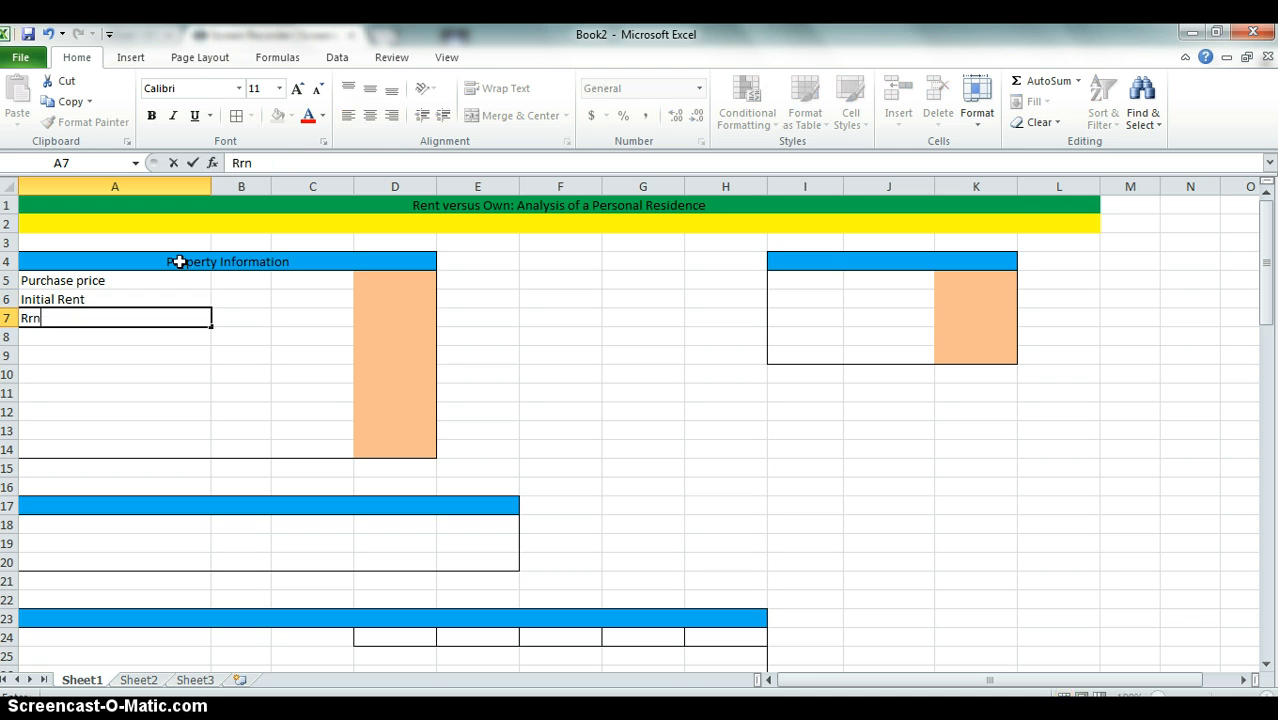
pyautogui.press('BackSpace')
pyautogui.write('ntal growth rate')
pyautogui.press('Return')
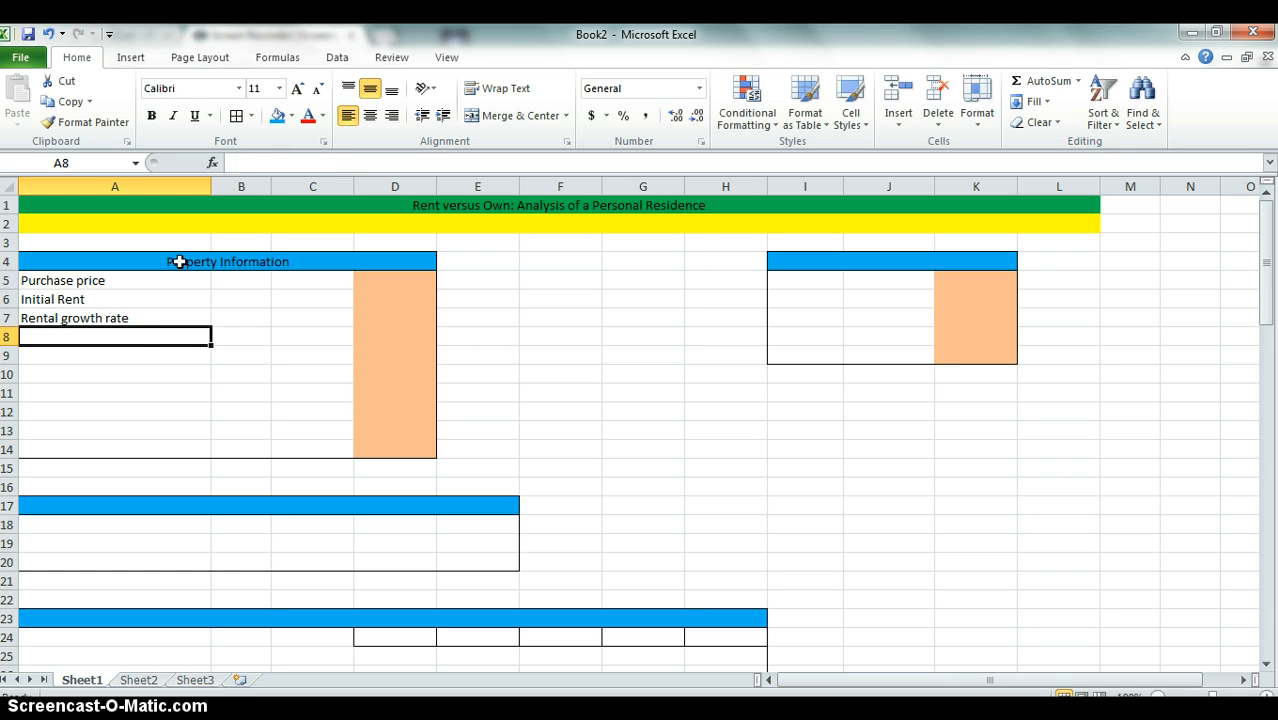
pyautogui.write('Property f')
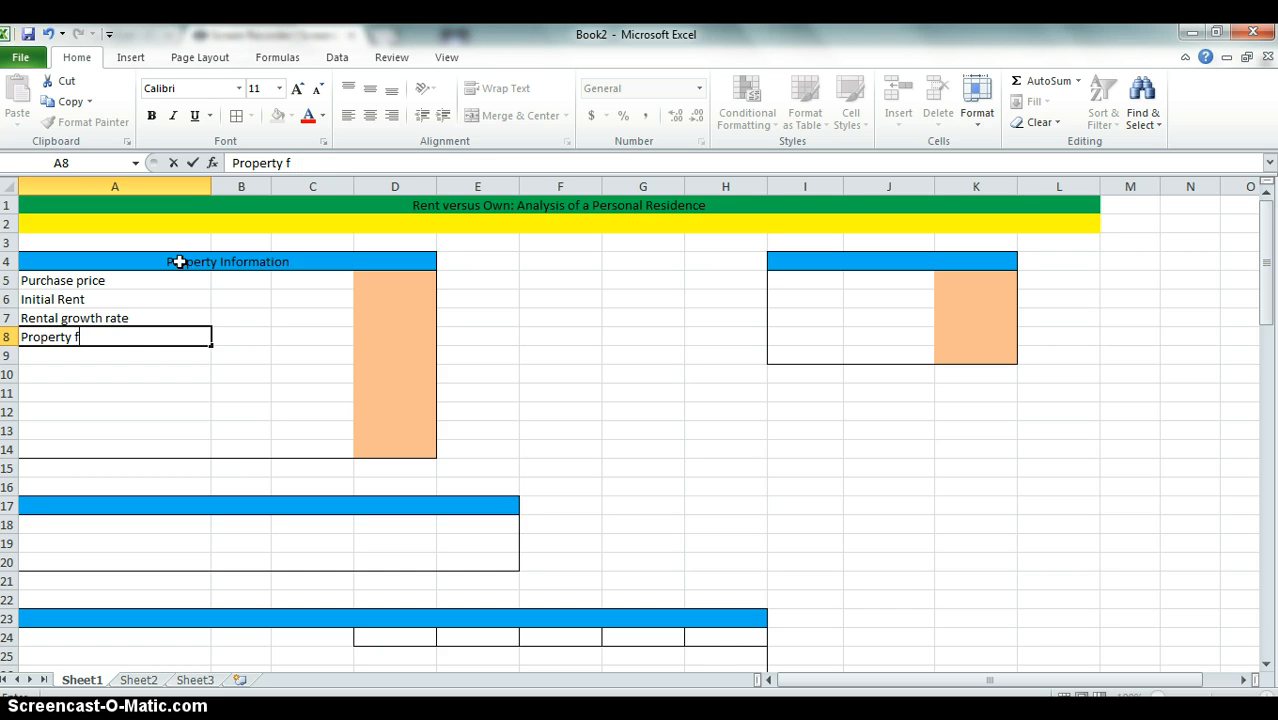
pyautogui.press('BackSpace')
pyautogui.write('growth rate')
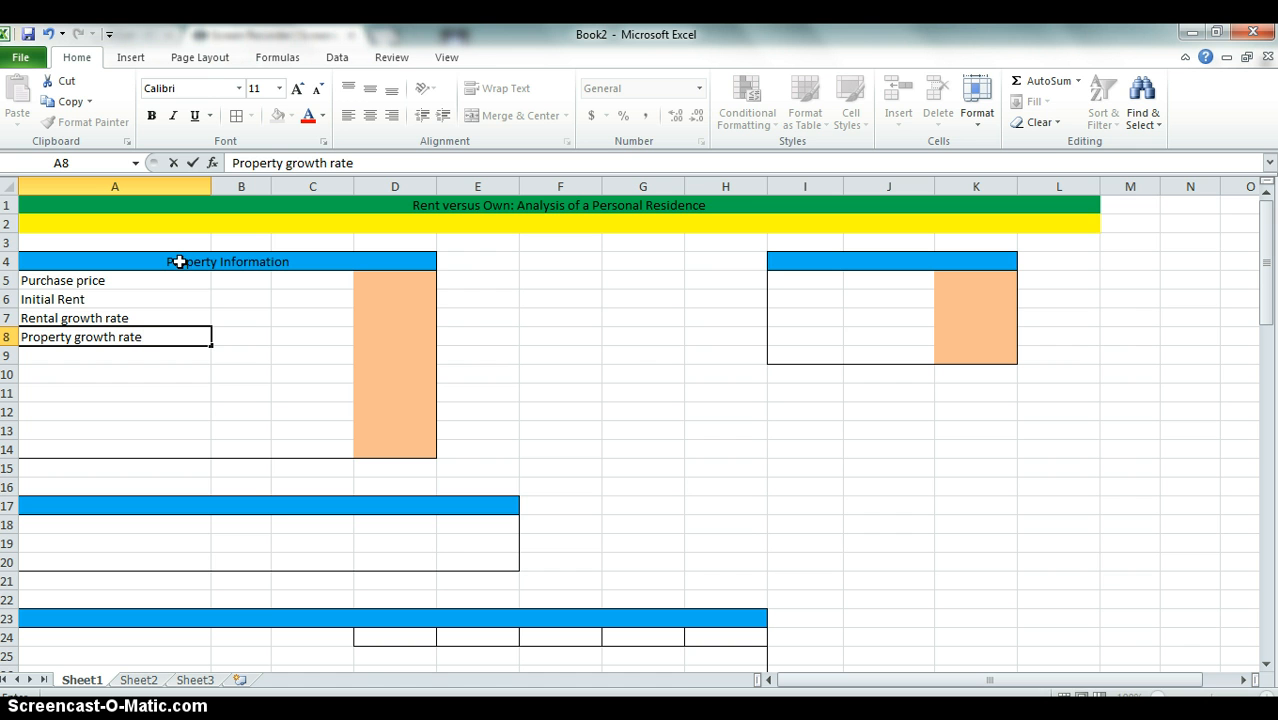
pyautogui.press('Return')
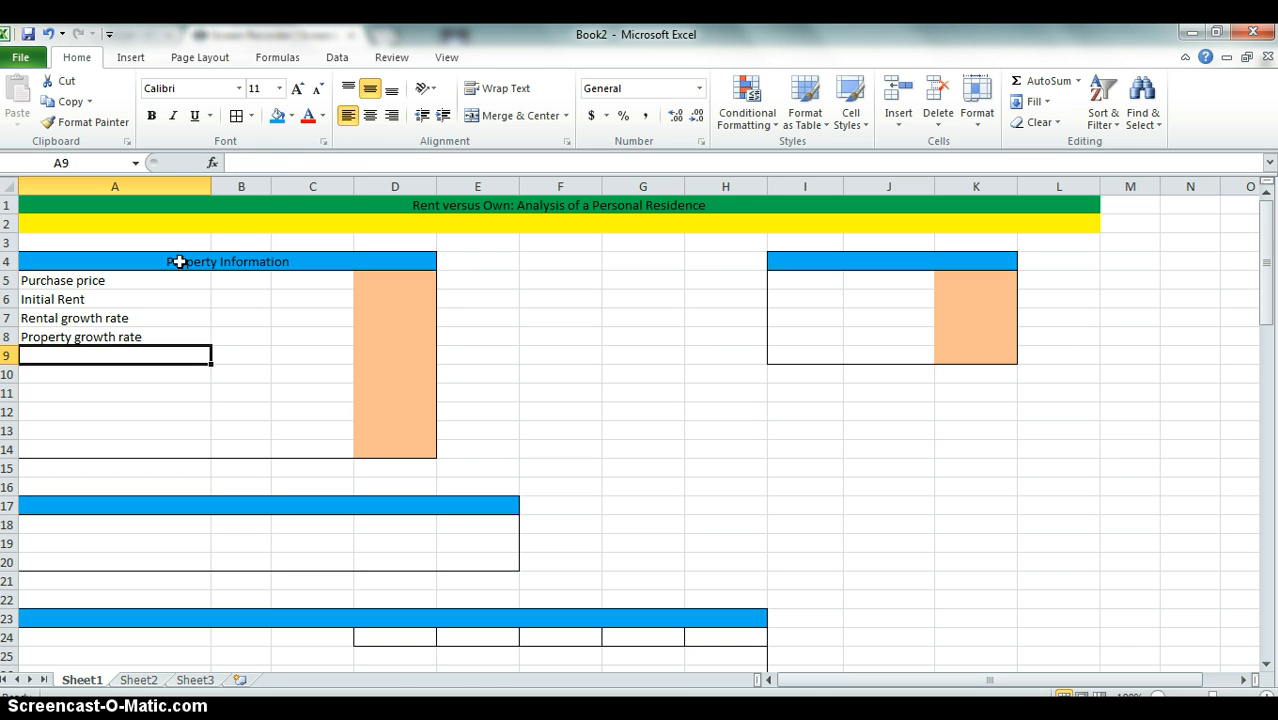
# - Enter the labels "Insurance", "Maintenance" and "Expense growth" in cells A9 to A11
pyautogui.write('Insurance')
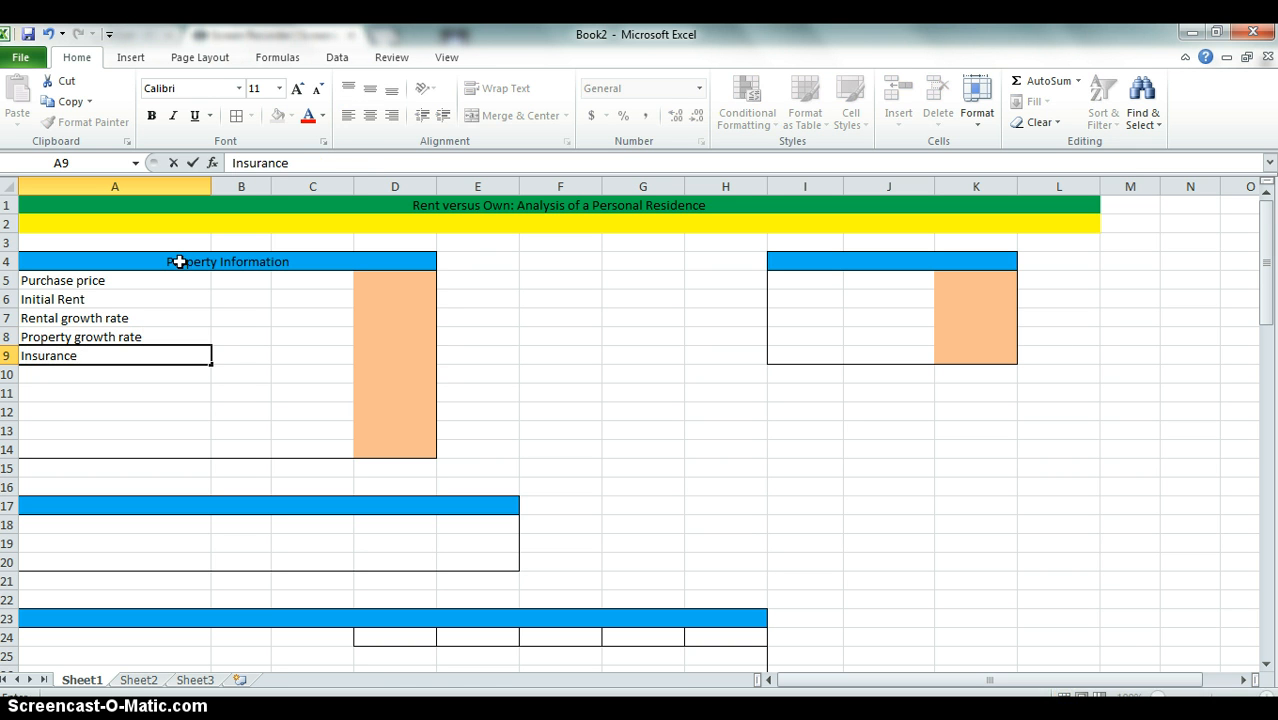
pyautogui.press('Return')
pyautogui.write('Maintenance')
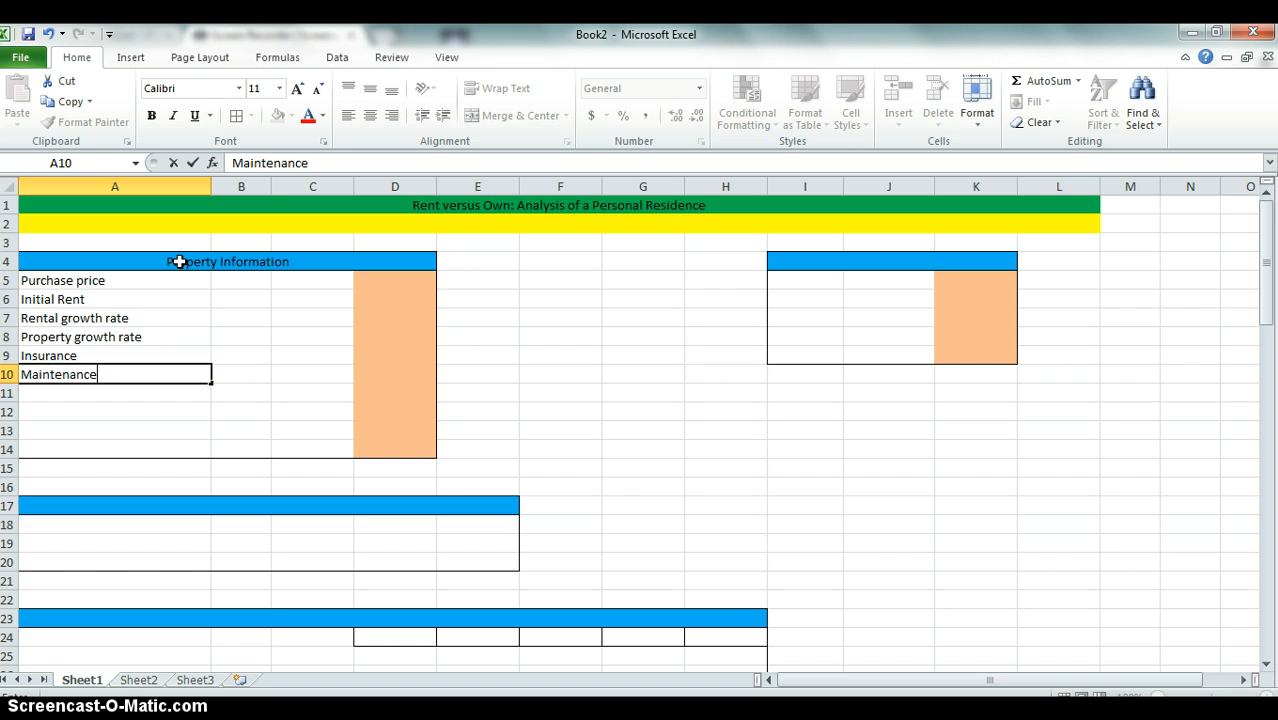
pyautogui.press('Return')
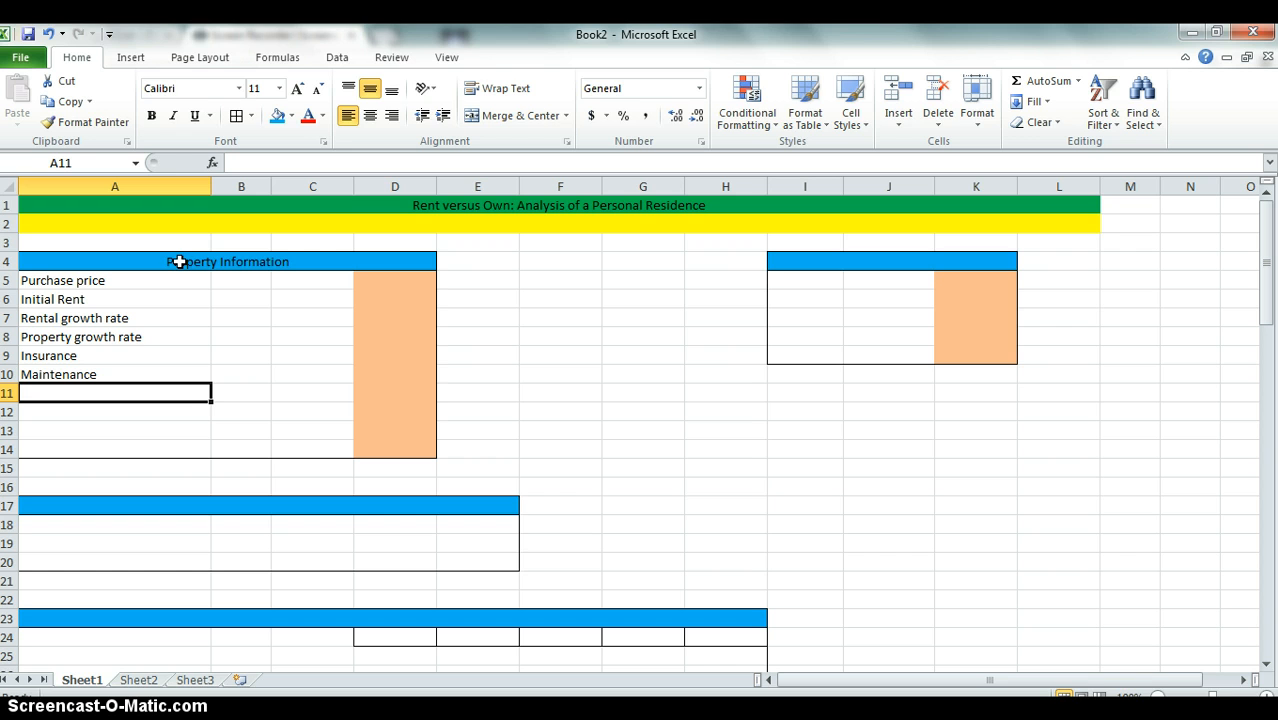
pyautogui.write('Expens')
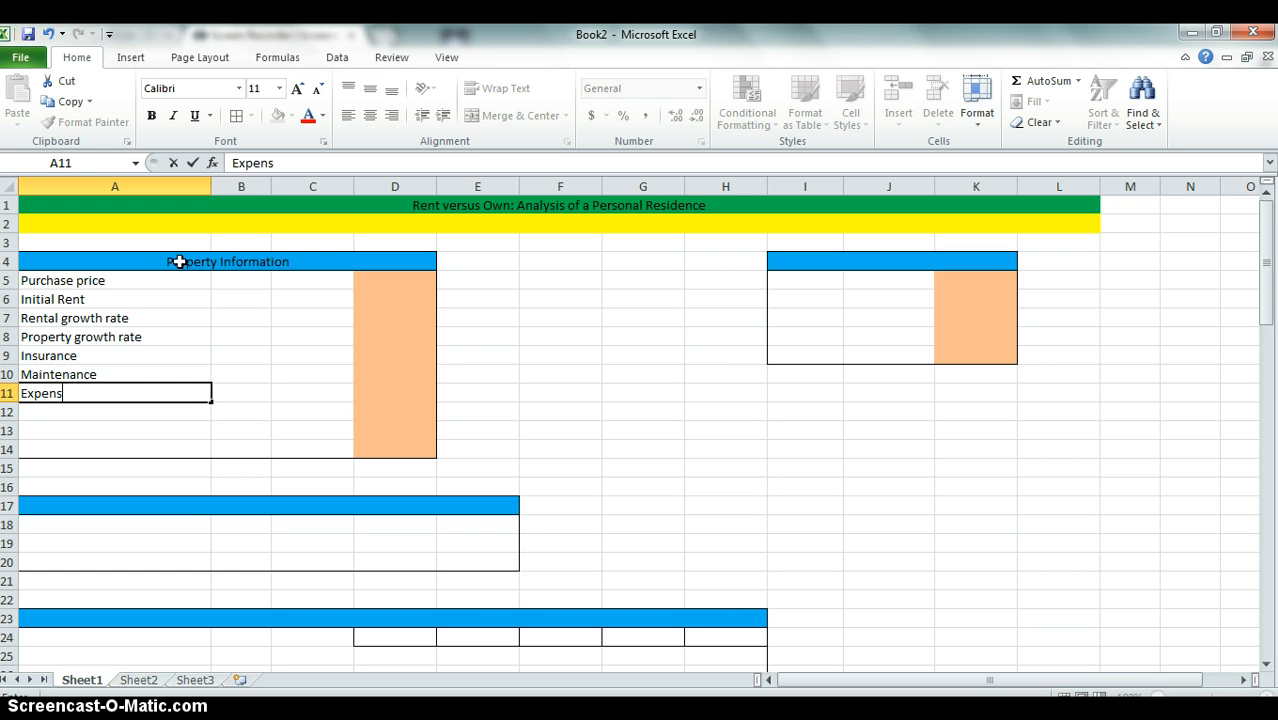
pyautogui.write('e growth')
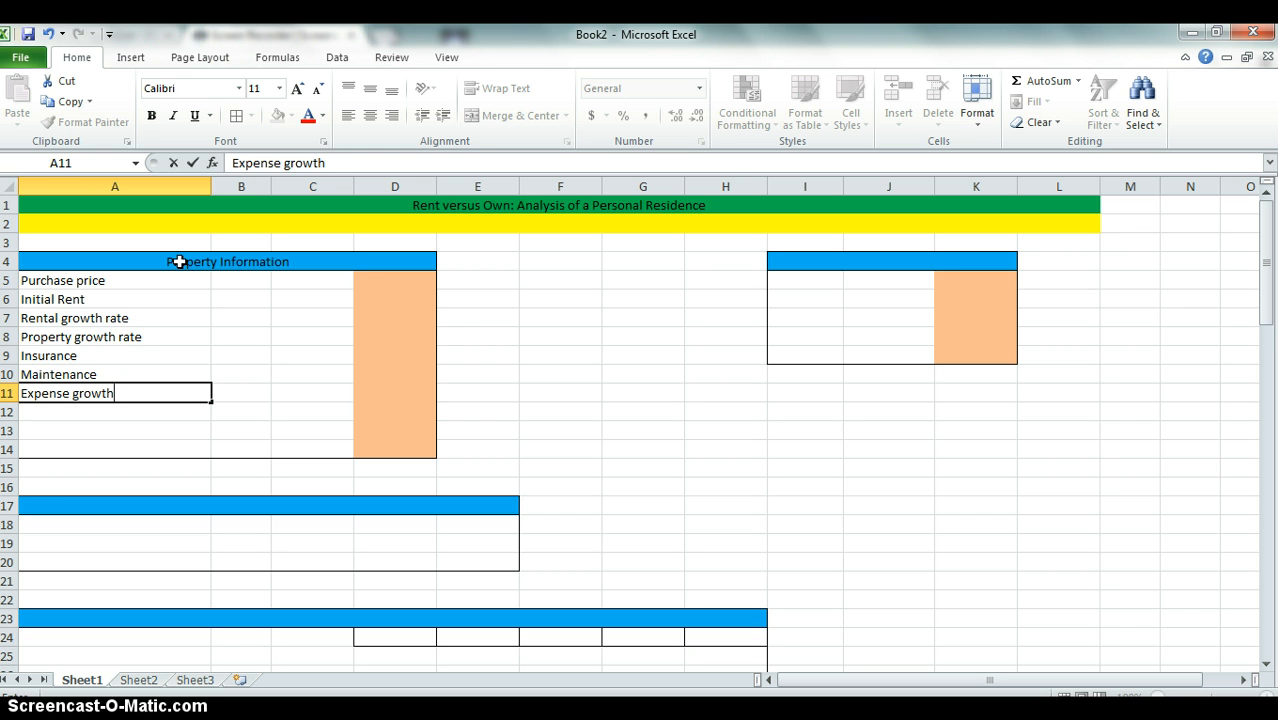
pyautogui.press('Return')
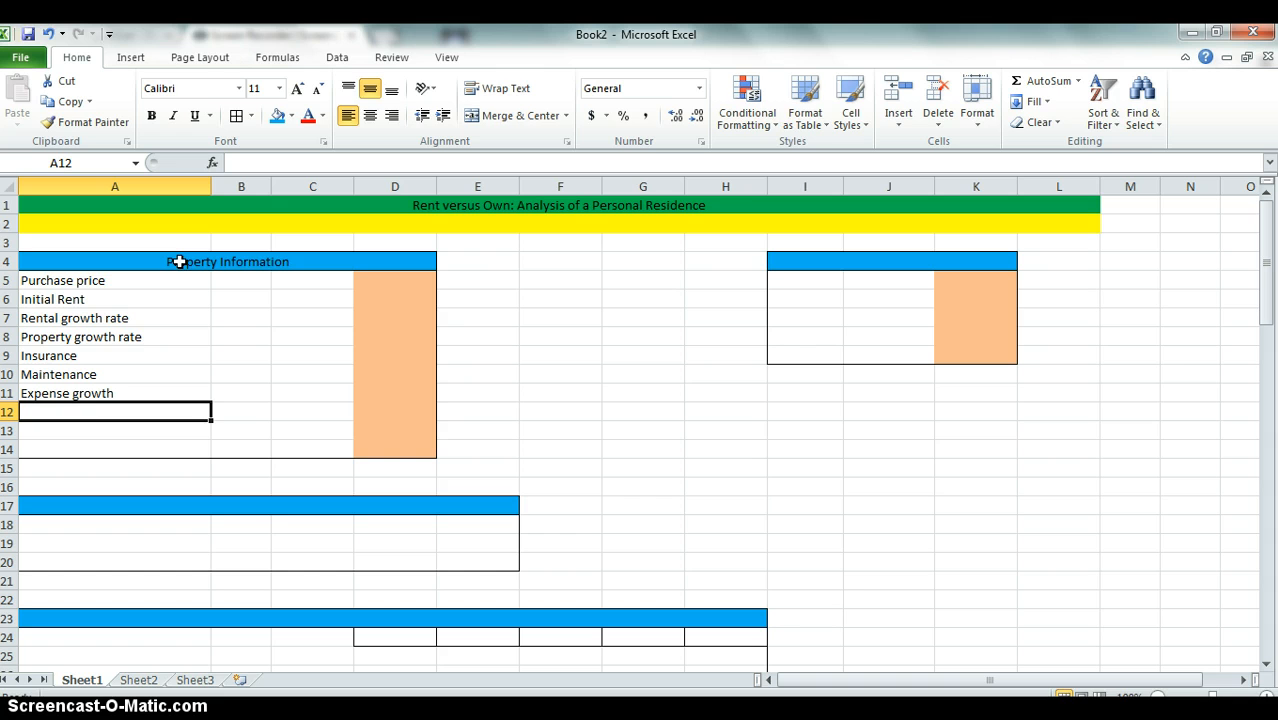
# - Enter the label "Marginal tax rate" in A12 of the property information table
pyautogui.write('Margit')
pyautogui.press('BackSpace')
pyautogui.write('nal')
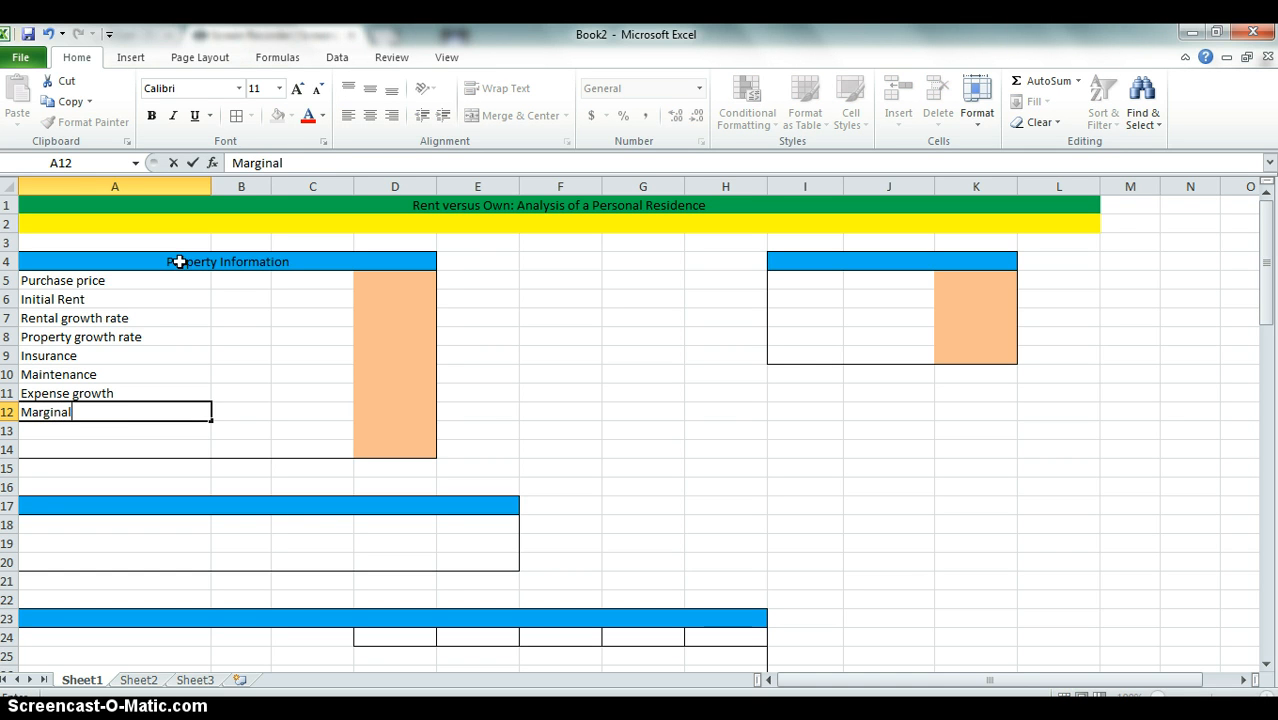
pyautogui.write(' tax rate')
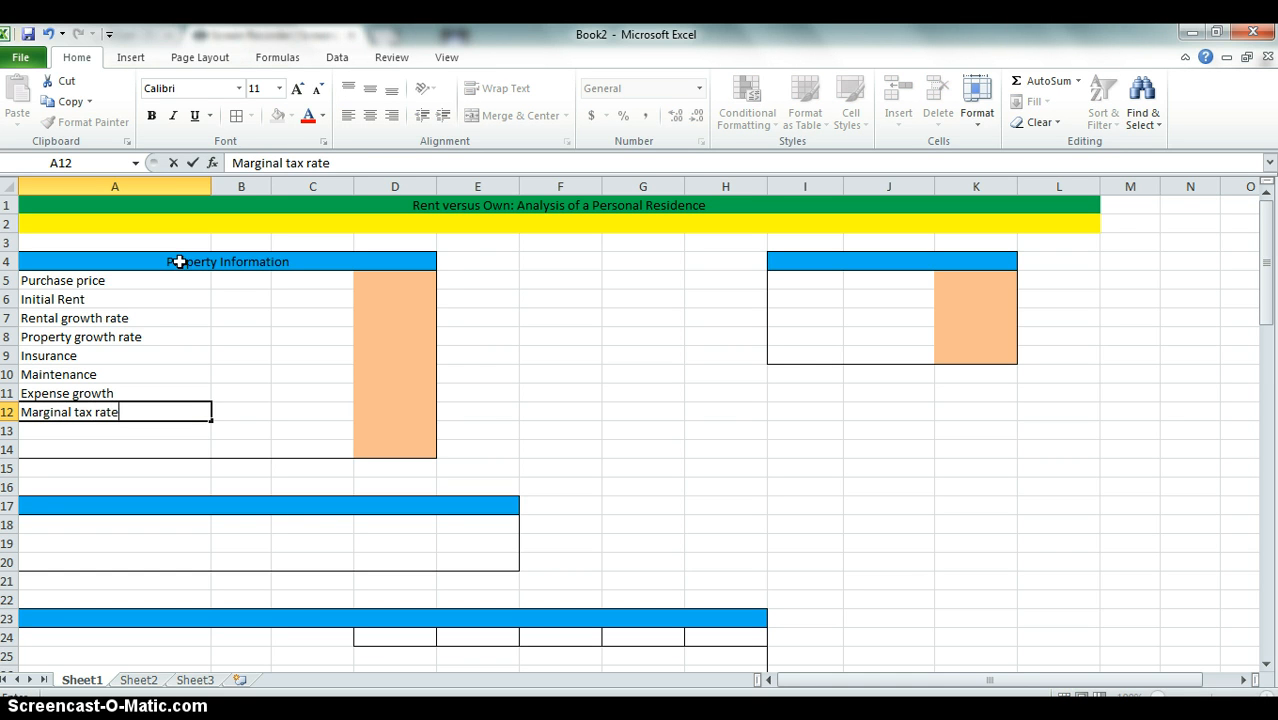
pyautogui.press('Return')
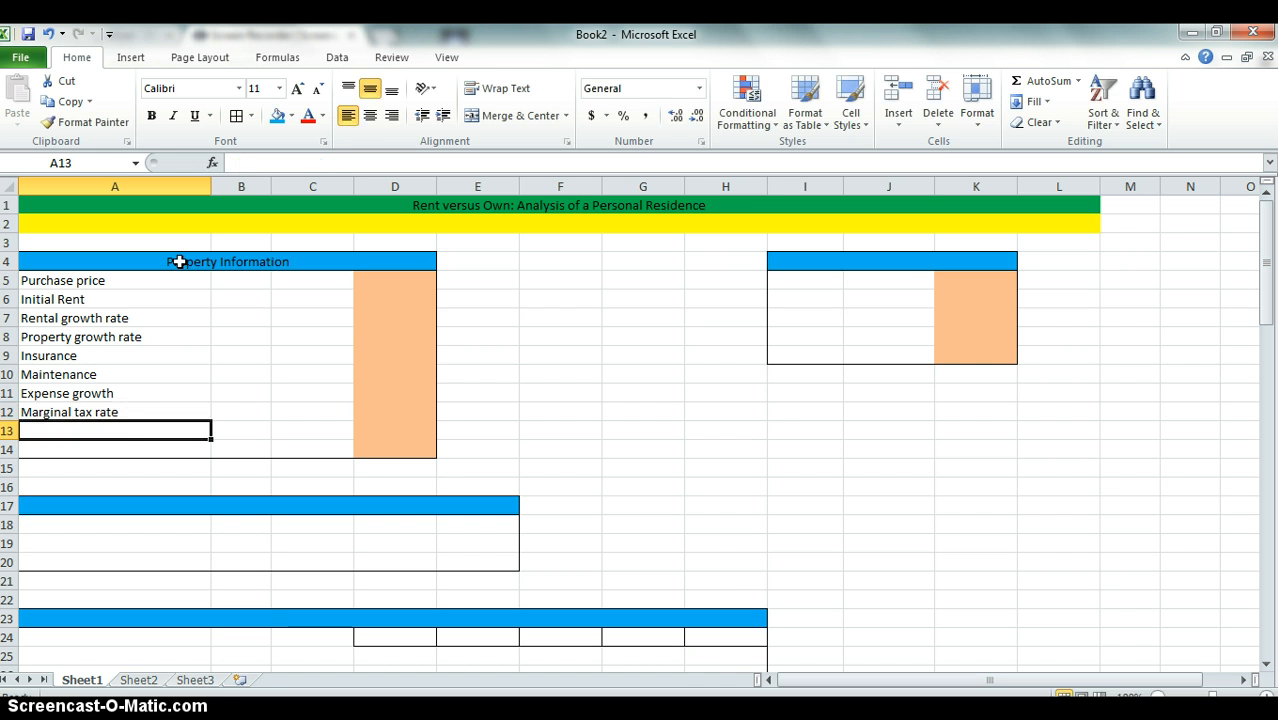
# - Enter the label "Property tax %" in A13 of the property information table
pyautogui.write('RProperty')
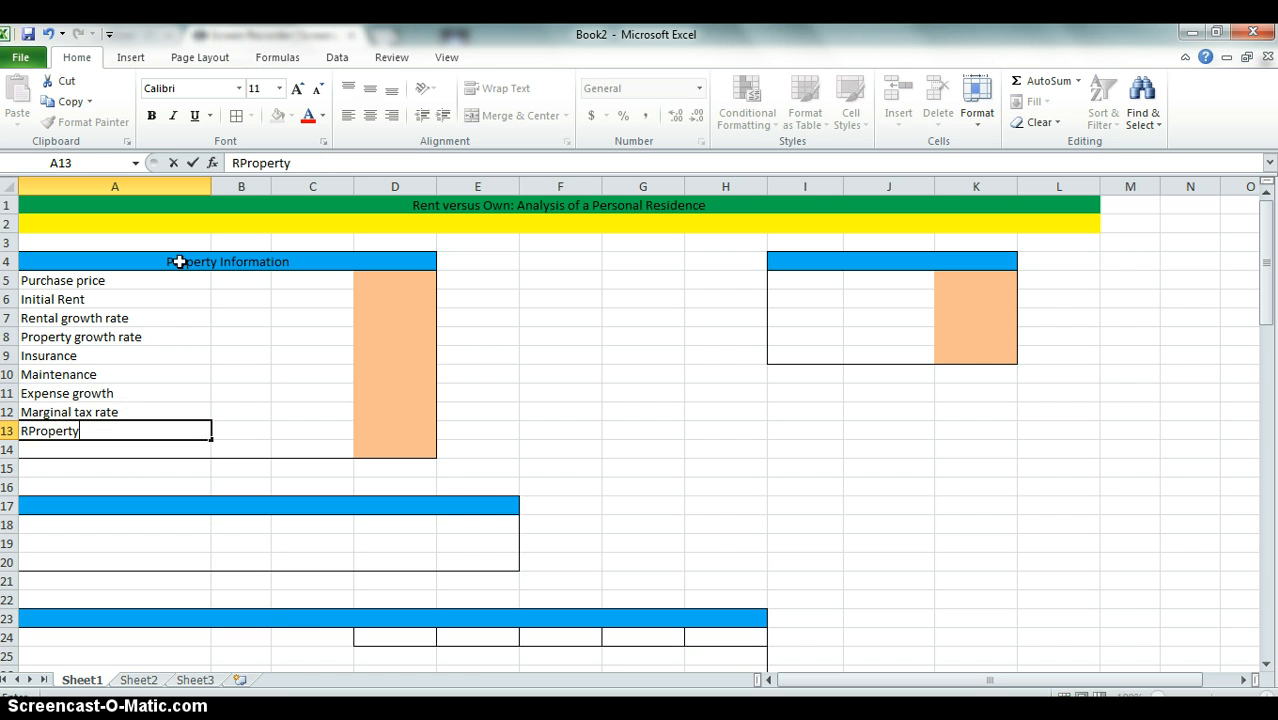
pyautogui.press('BackSpace')
pyautogui.press('BackSpace')
pyautogui.press('BackSpace')
pyautogui.press('BackSpace')
pyautogui.press('BackSpace')
pyautogui.press('BackSpace')
pyautogui.press('BackSpace')
pyautogui.press('BackSpace')
pyautogui.press('BackSpace')
pyautogui.write('Property a')
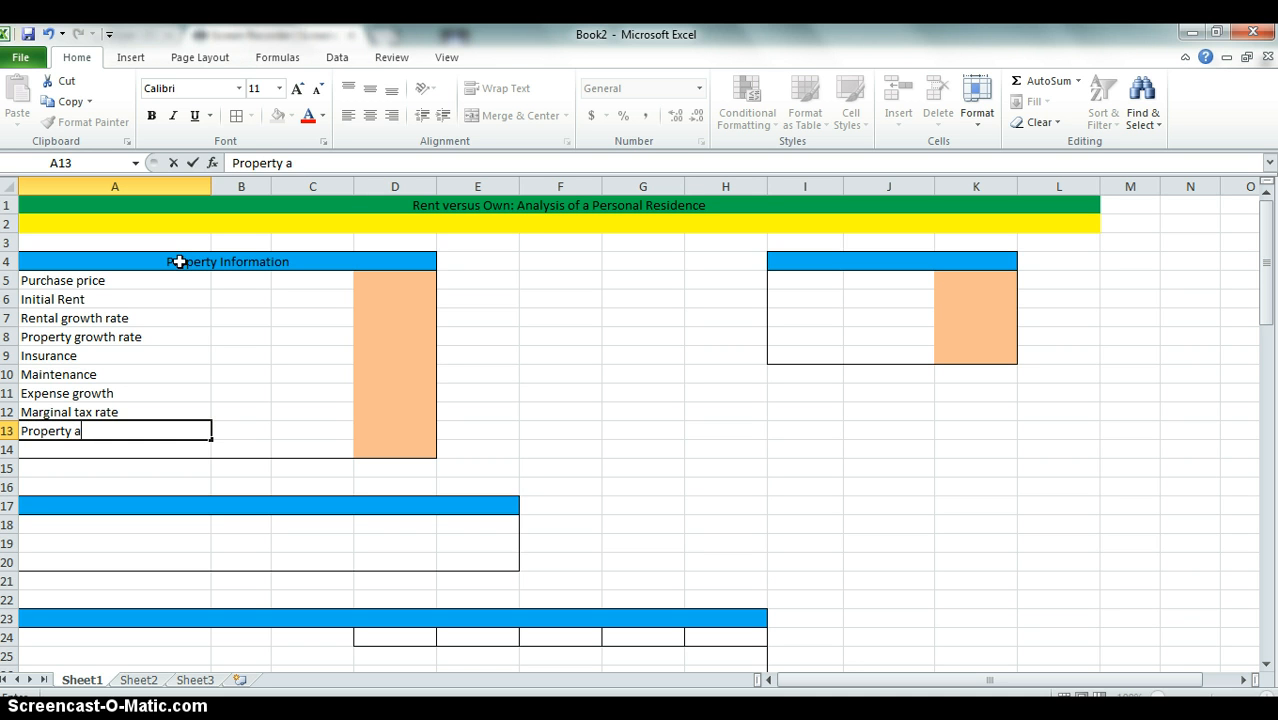
pyautogui.press('BackSpace')
pyautogui.write('tax %')
pyautogui.press('Return')
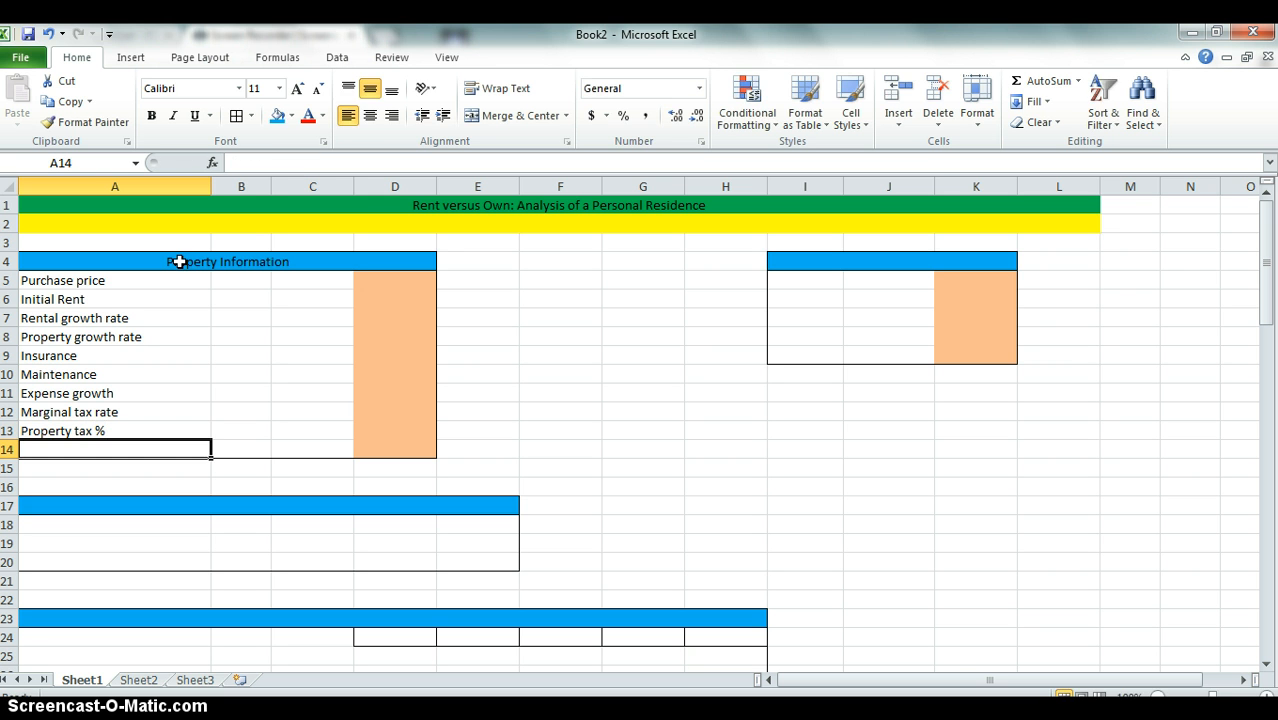
# - Enter the label "Selling expenses" in A14, the last row of the property information table
pyautogui.write('Selling ')
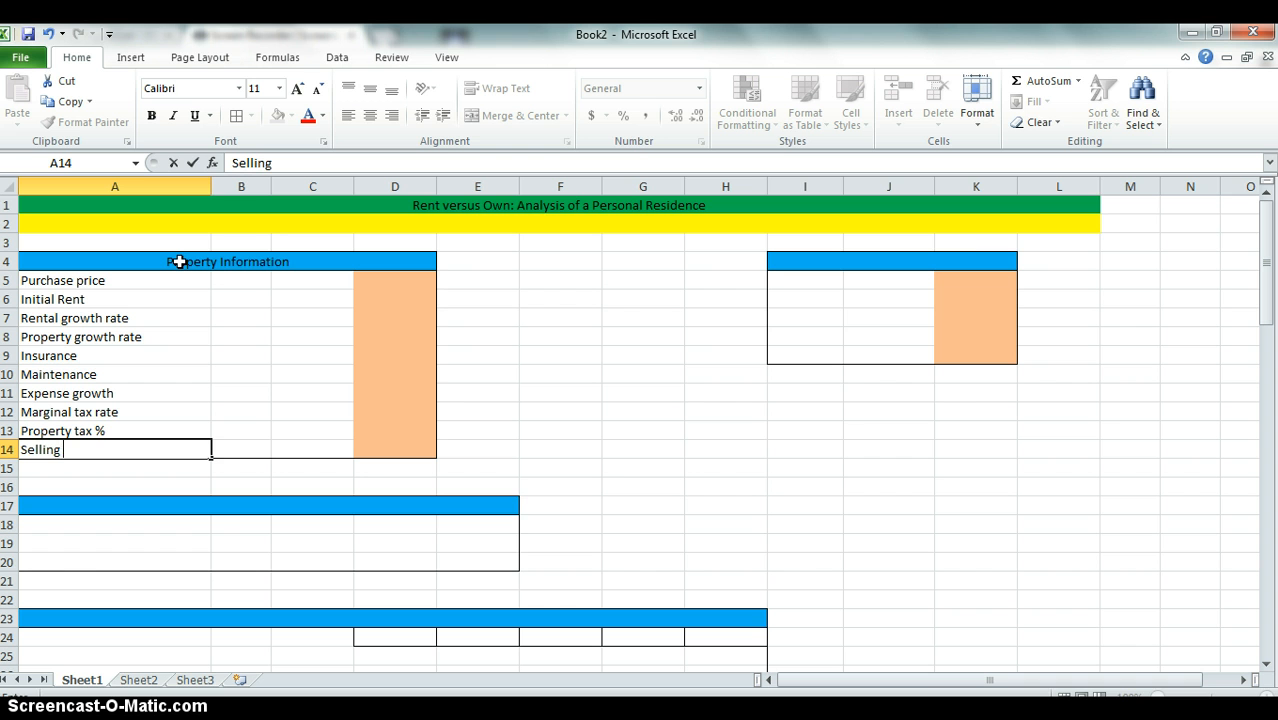
pyautogui.write('expenses')
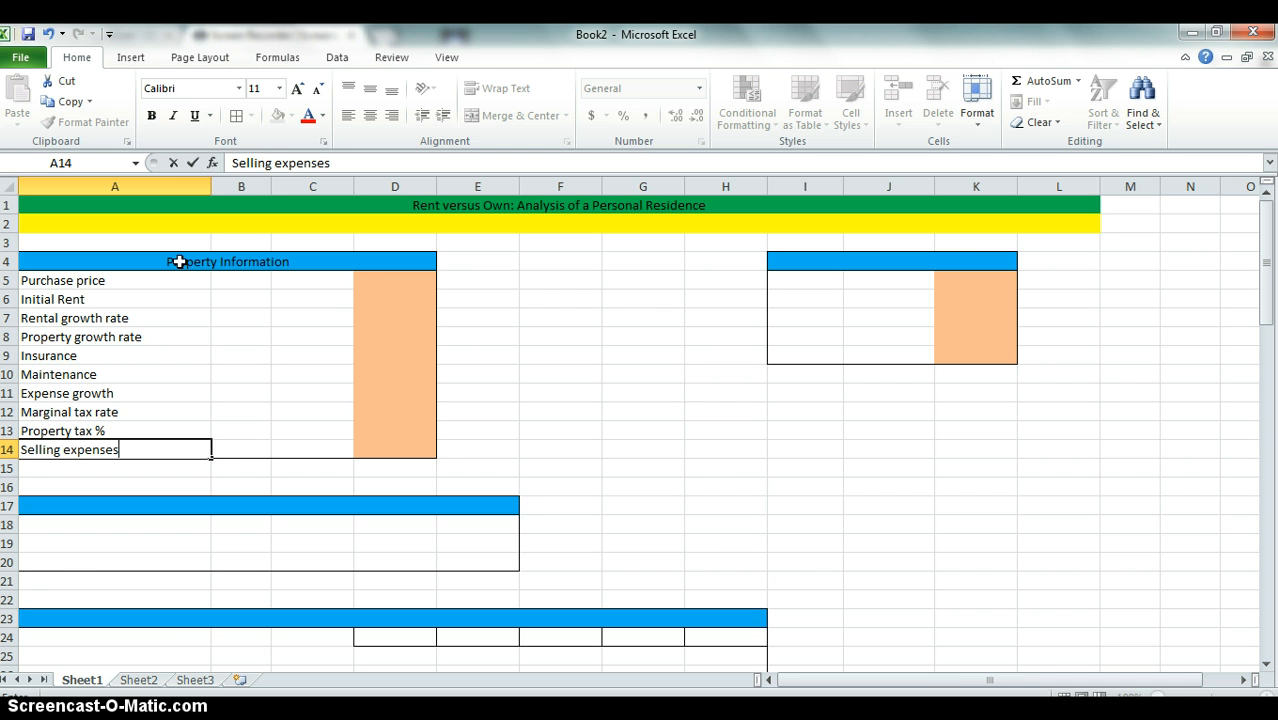
pyautogui.press('Right')
# - Set the purchase price in D5 to 2500000
pyautogui.press('Right')
pyautogui.press('Right')
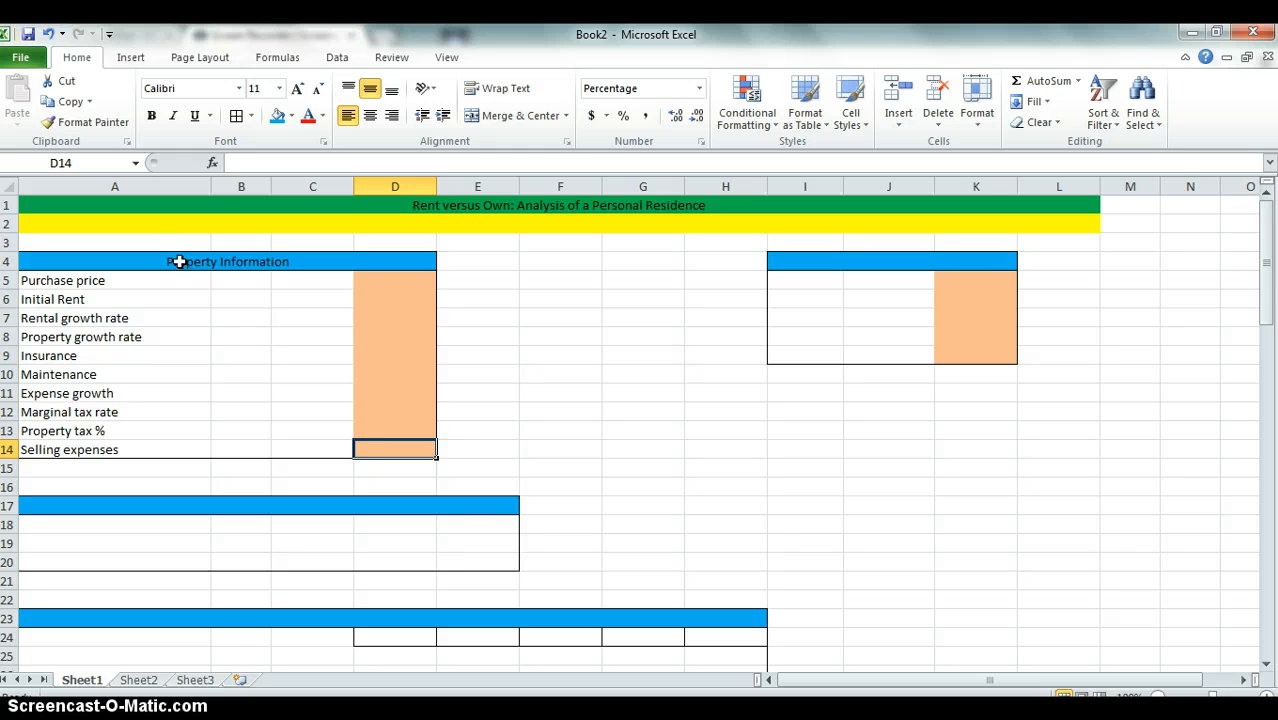
pyautogui.press('Up')
pyautogui.press('Up')
pyautogui.press('Up')
pyautogui.press('Up')
pyautogui.press('Up')
pyautogui.press('Up')
pyautogui.press('Up')
pyautogui.press('Up')
pyautogui.press('Up')
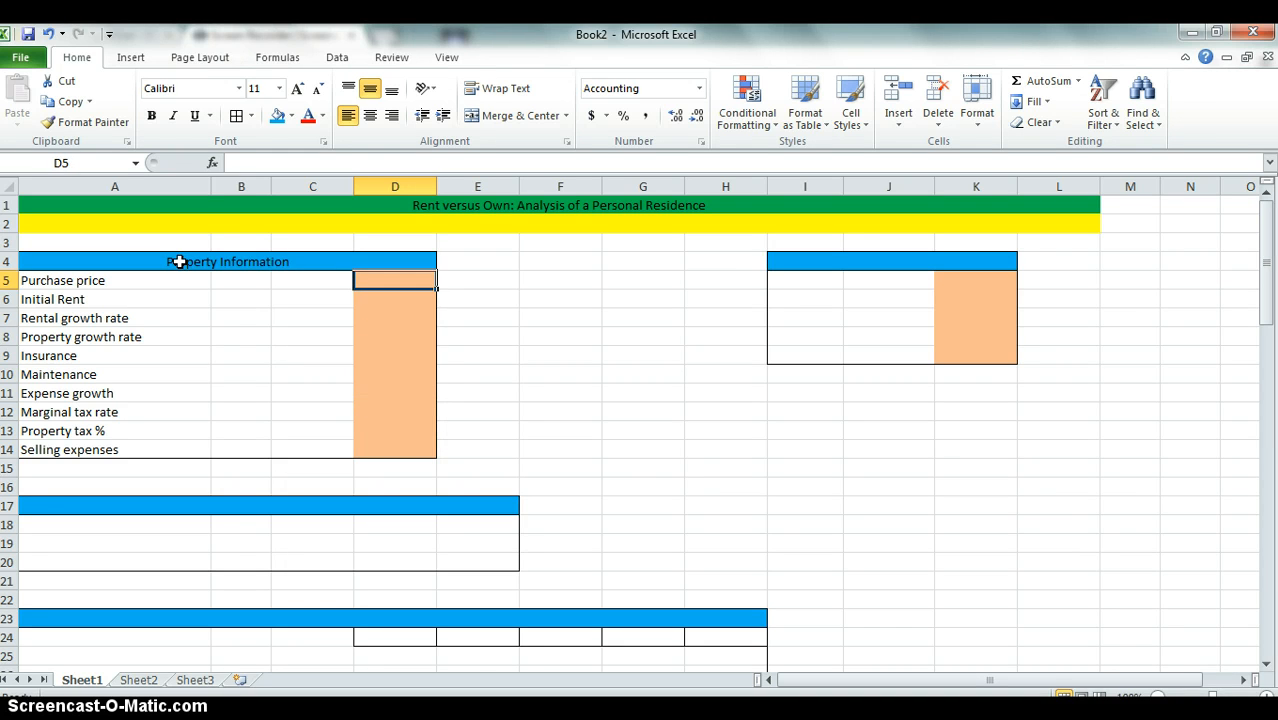
pyautogui.write('2500000')
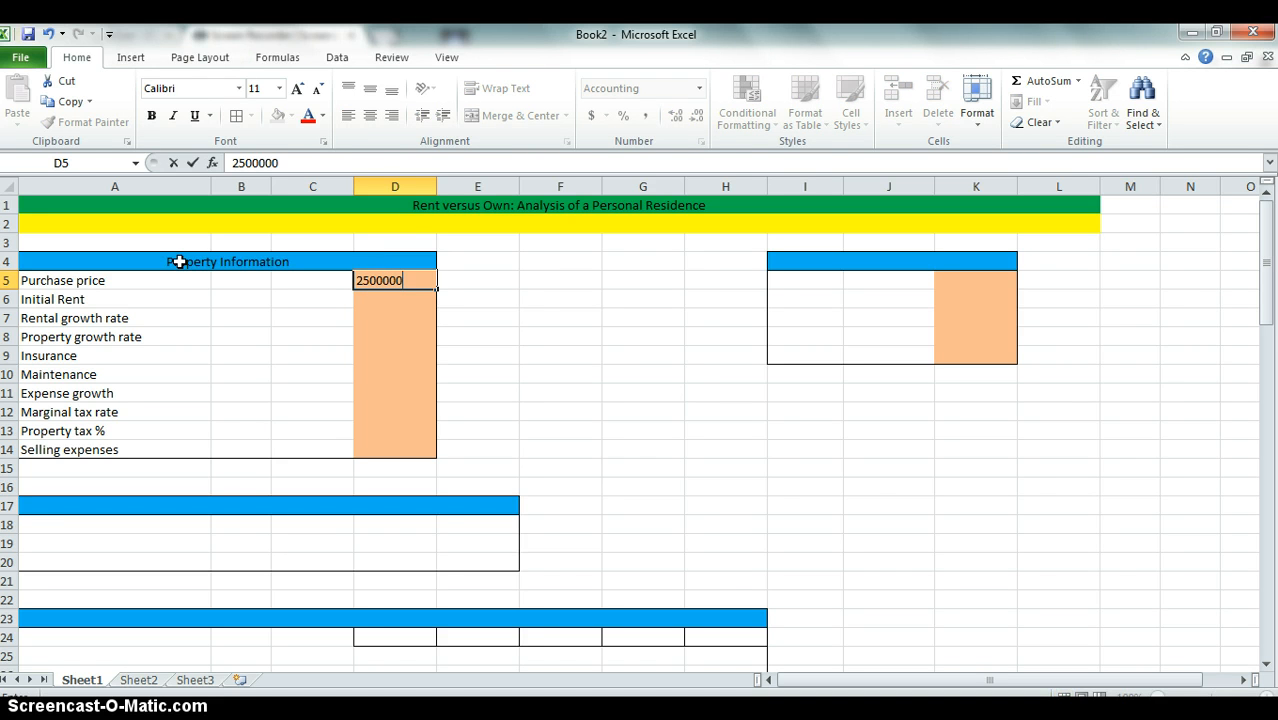
pyautogui.press('Return')
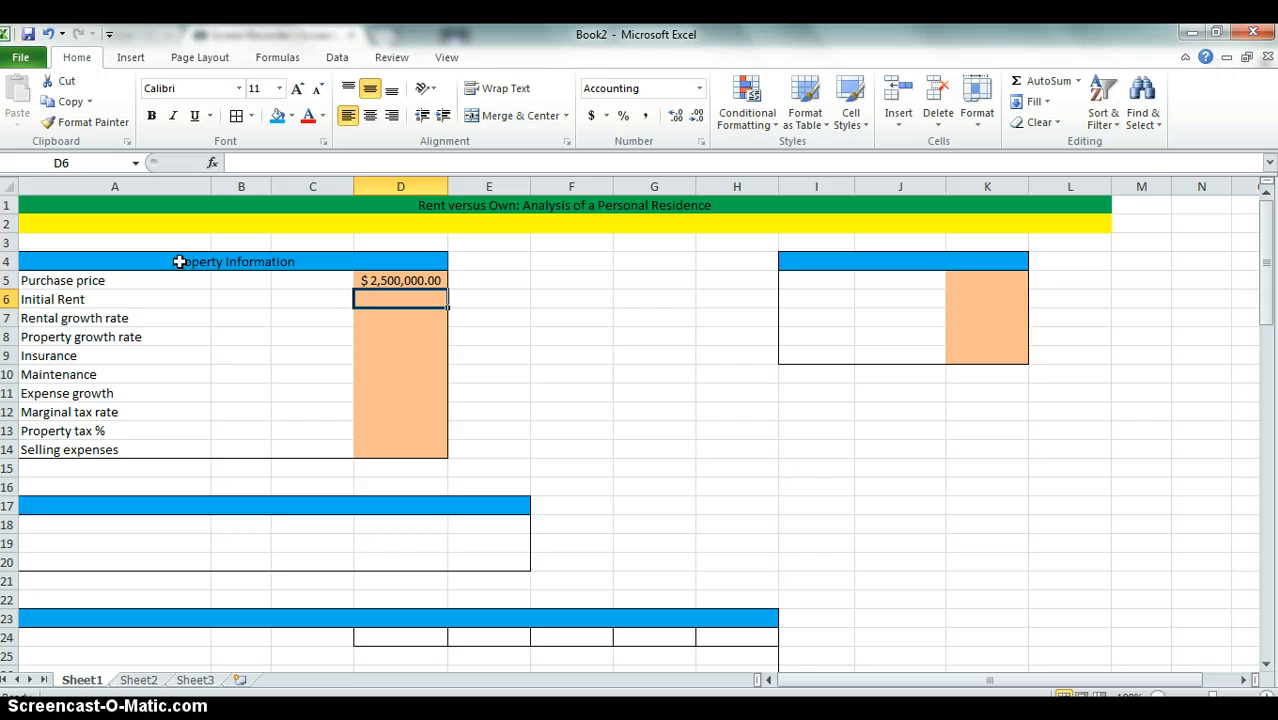
# - Set the initial rent in D6 to 19200
pyautogui.write('19,')
pyautogui.write('200')
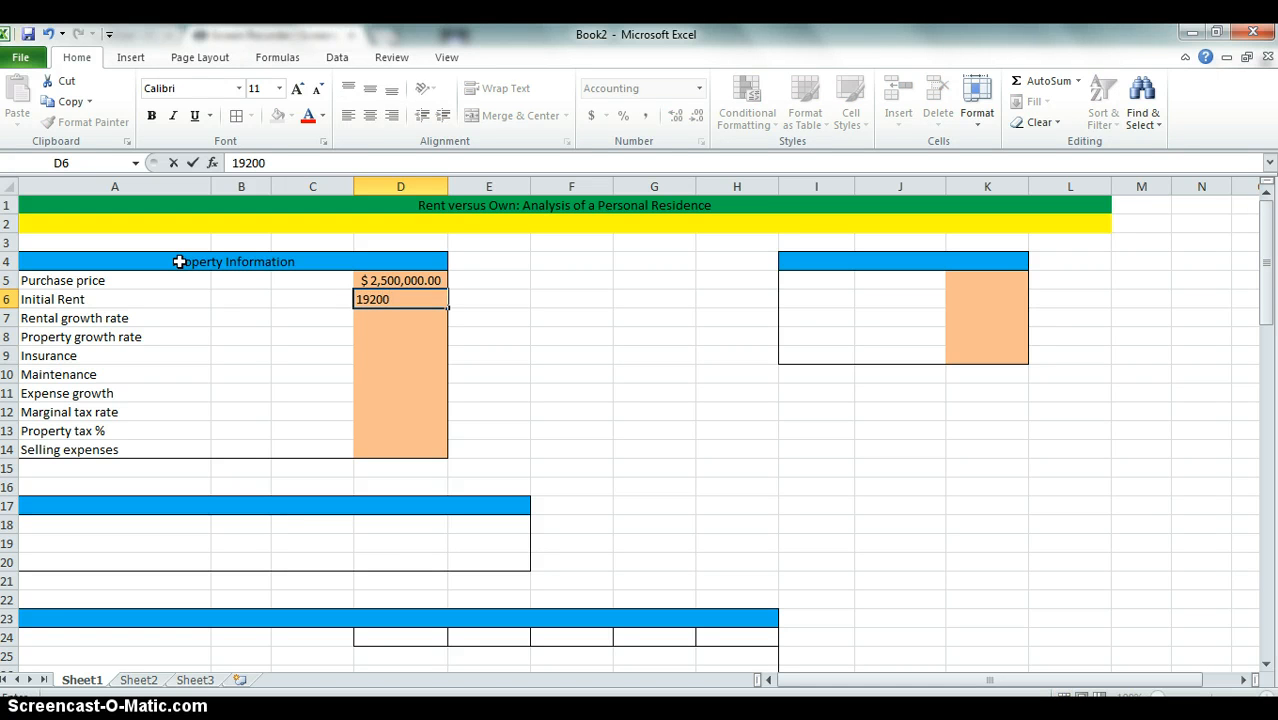
pyautogui.press('Return')
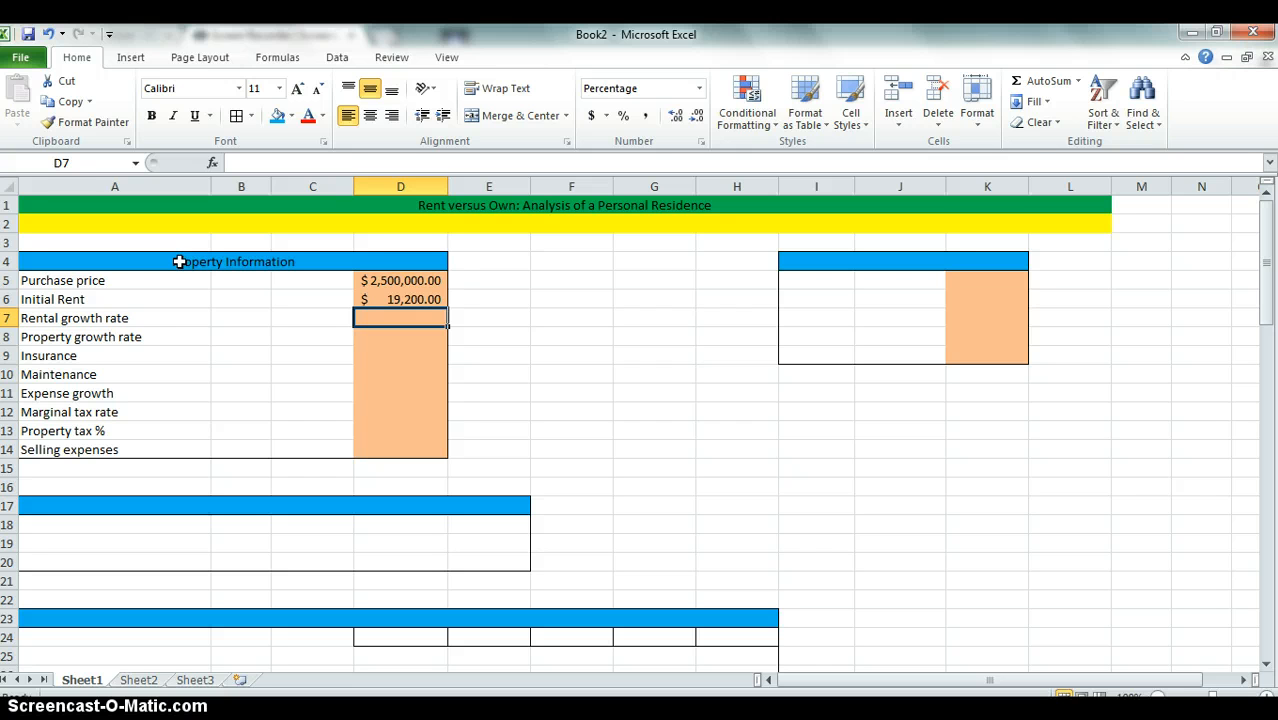
# - Set both the rental growth rate in D7 and the property growth rate in D8 to 3%
pyautogui.write('30')
pyautogui.press('BackSpace')
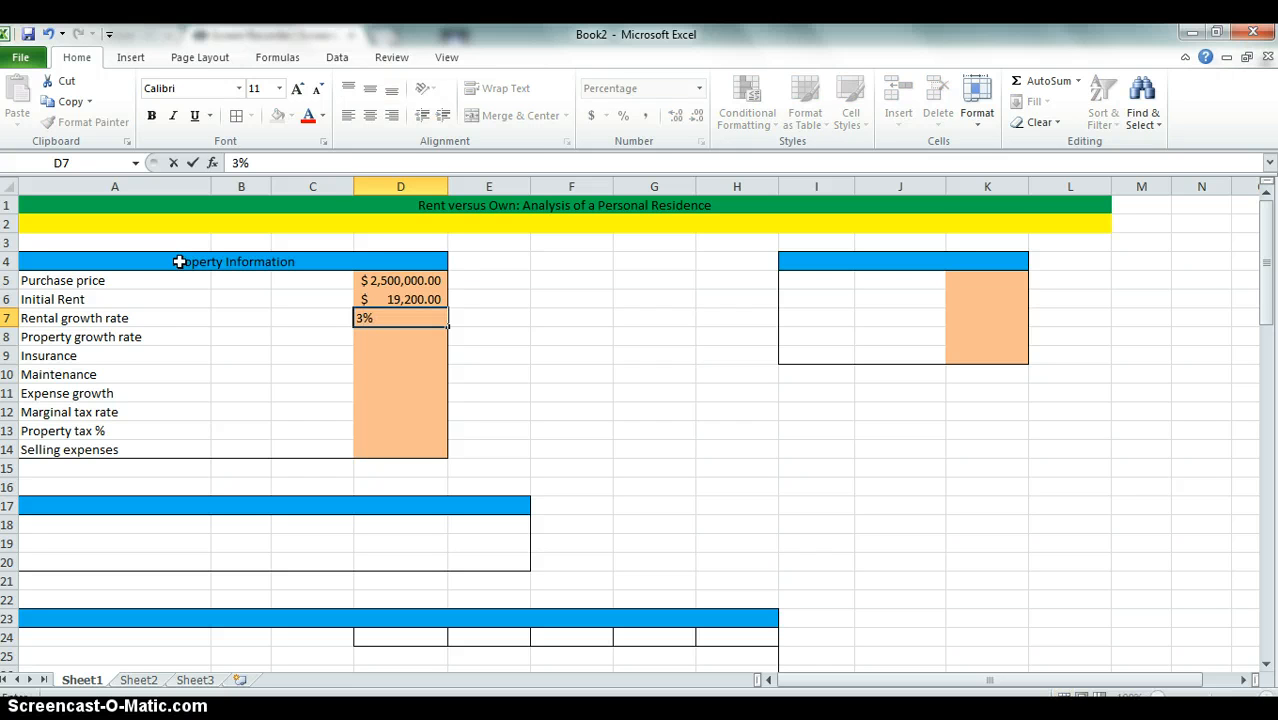
pyautogui.press('Return')
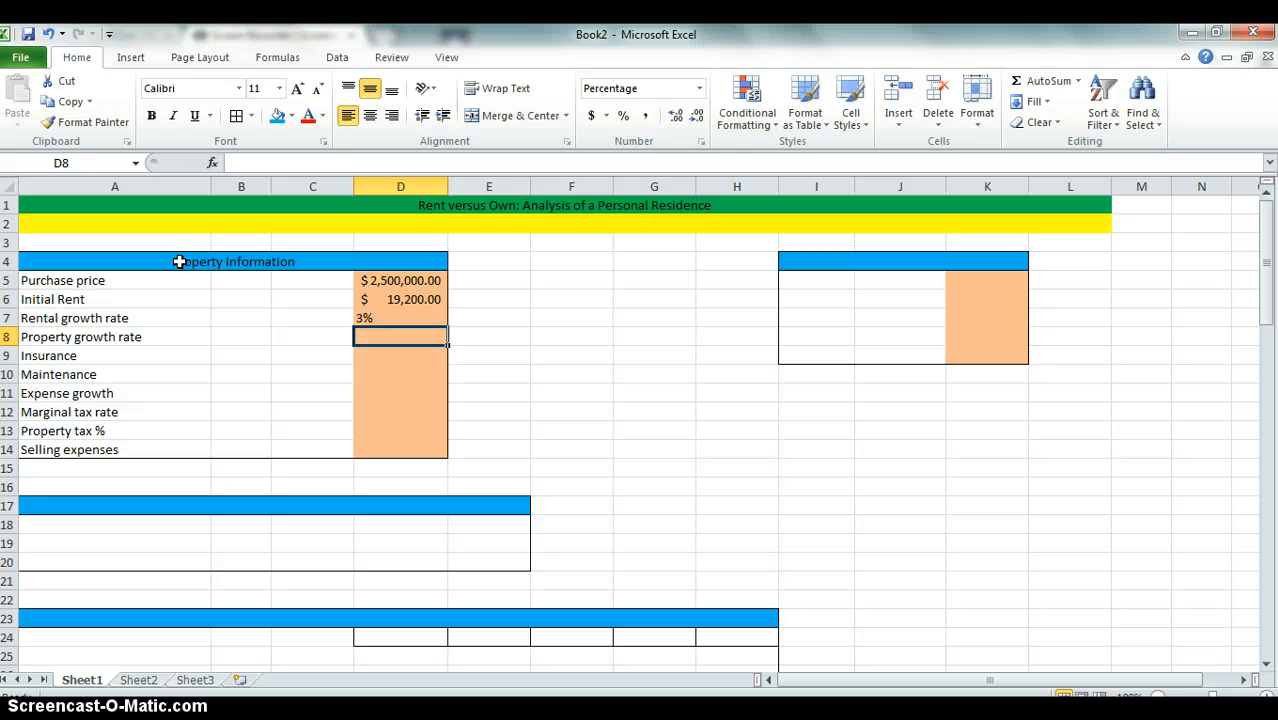
pyautogui.write('3')
pyautogui.press('Return')
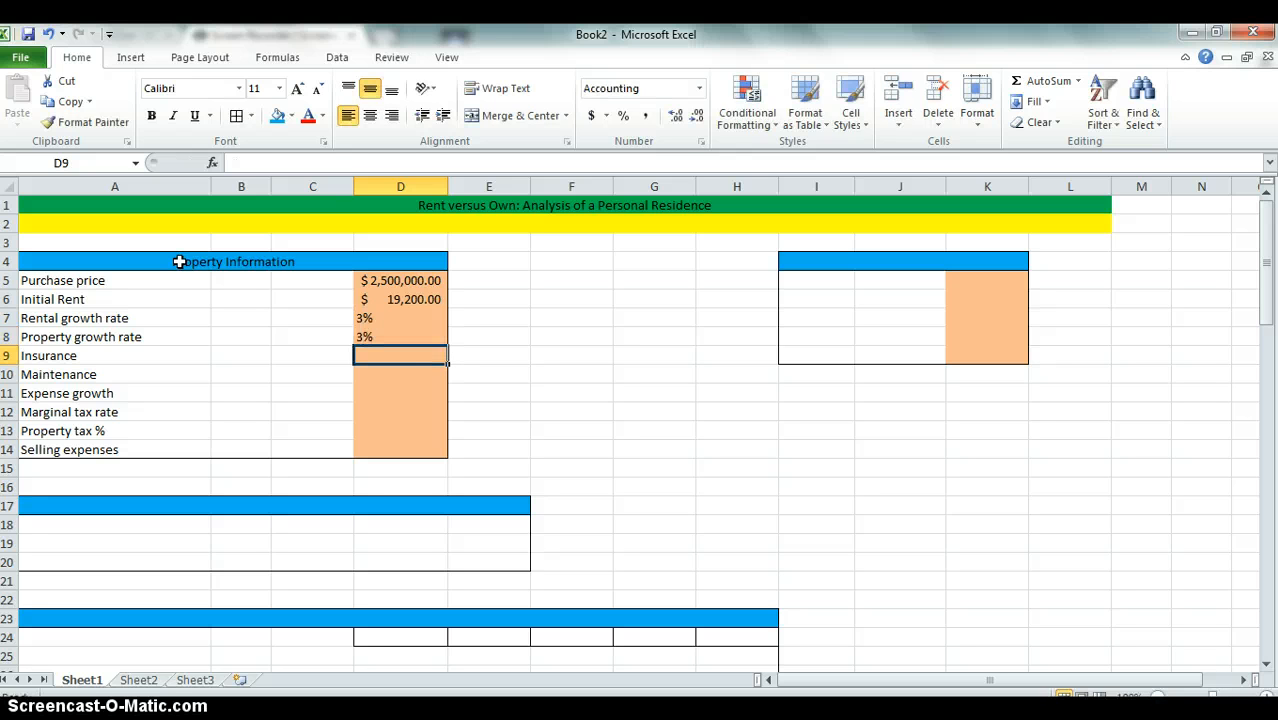
pyautogui.write('0')
pyautogui.press('BackSpace')
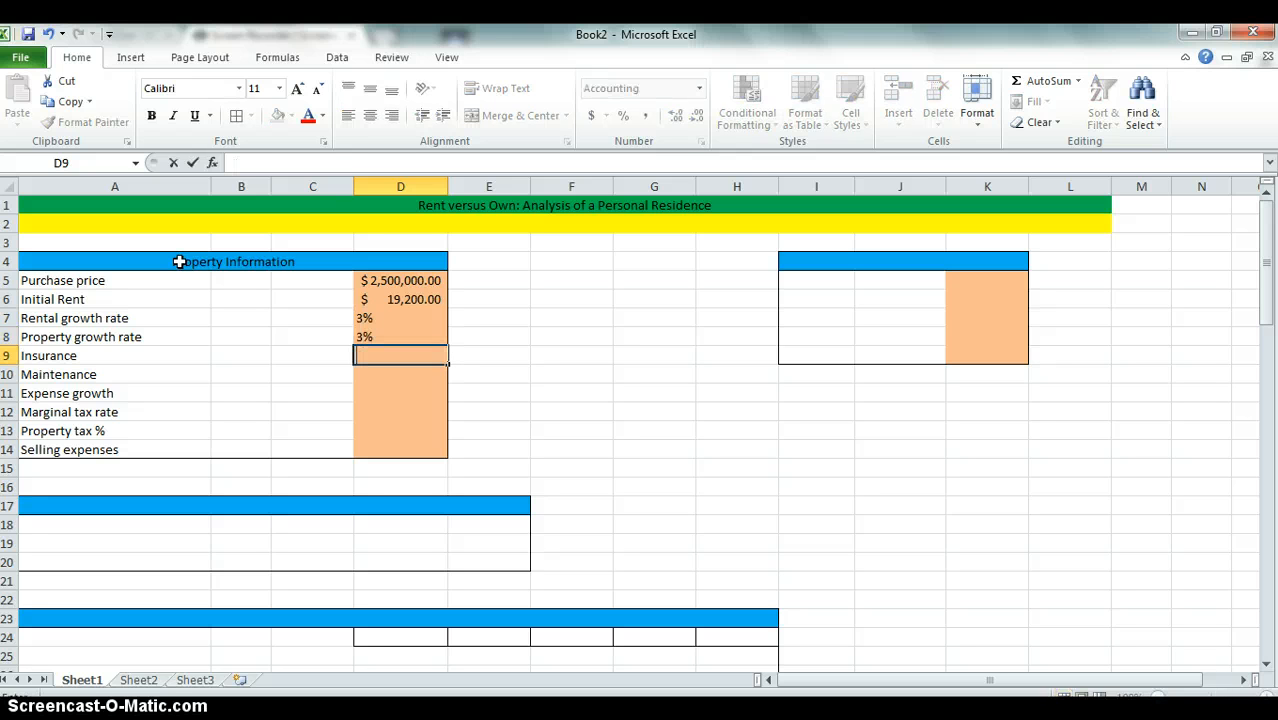
pyautogui.write('10000')
pyautogui.press('Left')
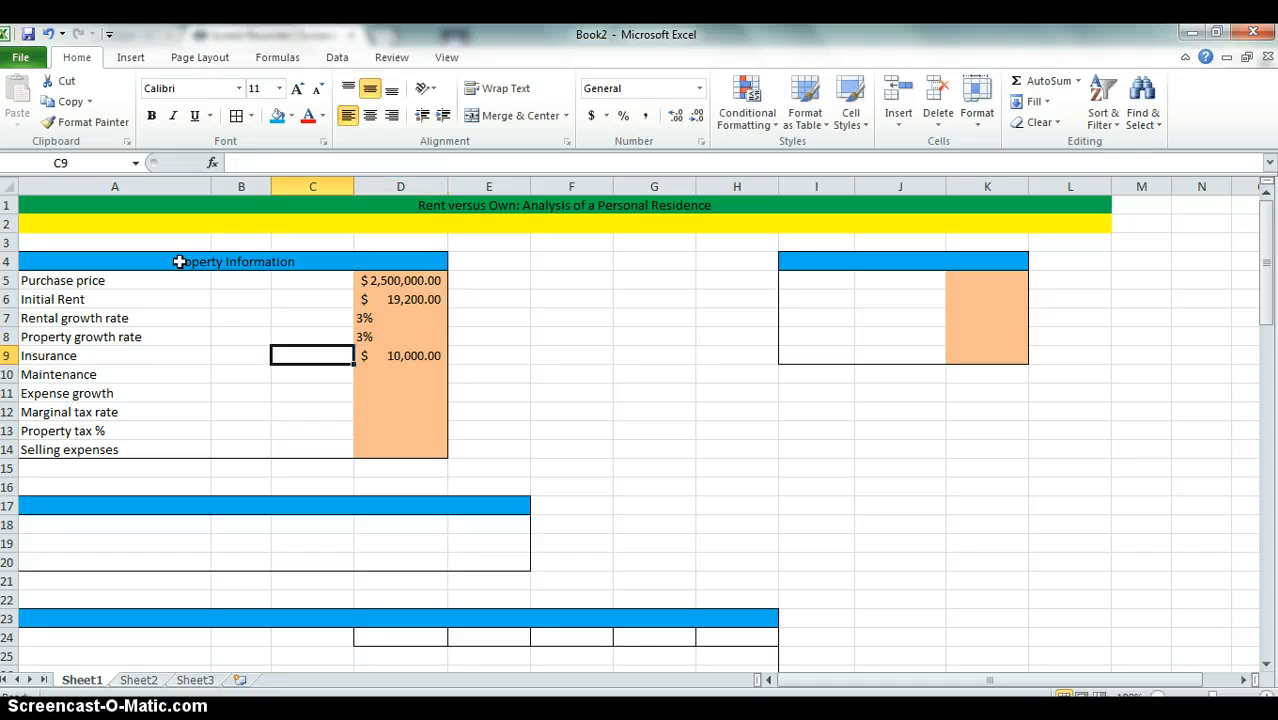
pyautogui.press('Up')
pyautogui.press('Down')
# - Set the insurance in D9 to 1000 and the maintenance in D10 to 2500
pyautogui.press('Right')
pyautogui.write('1000')
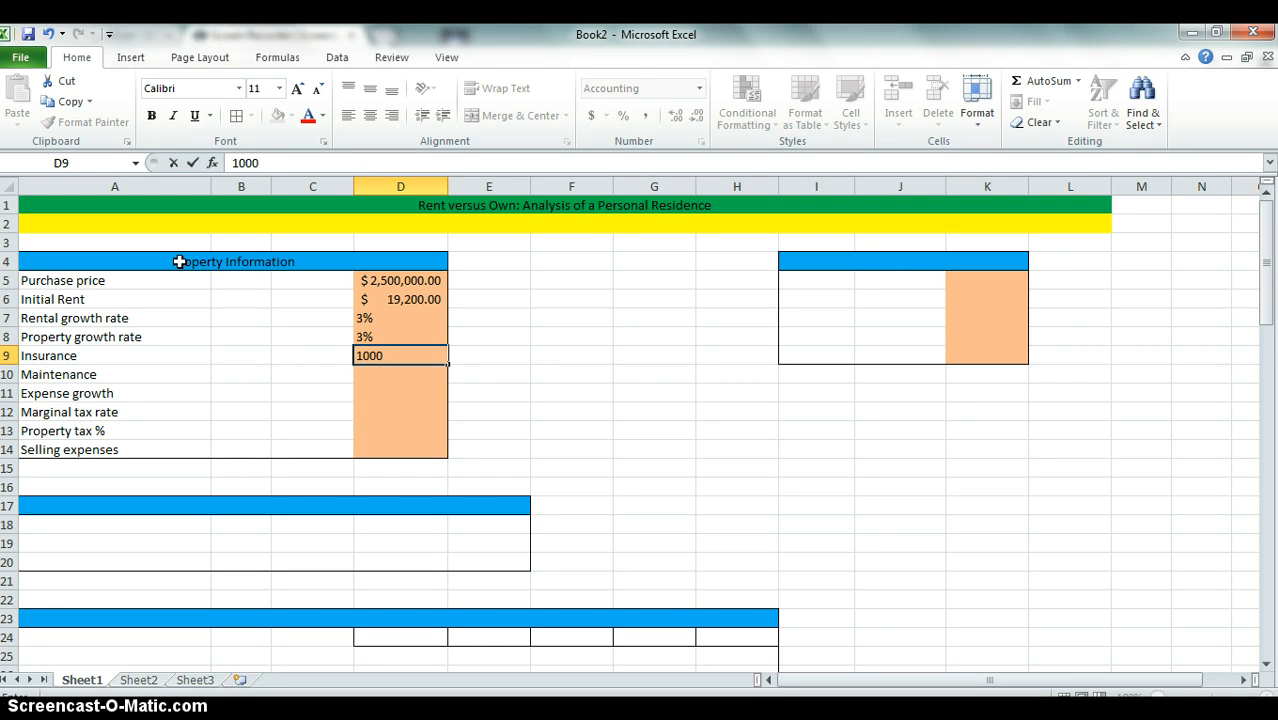
pyautogui.press('Return')
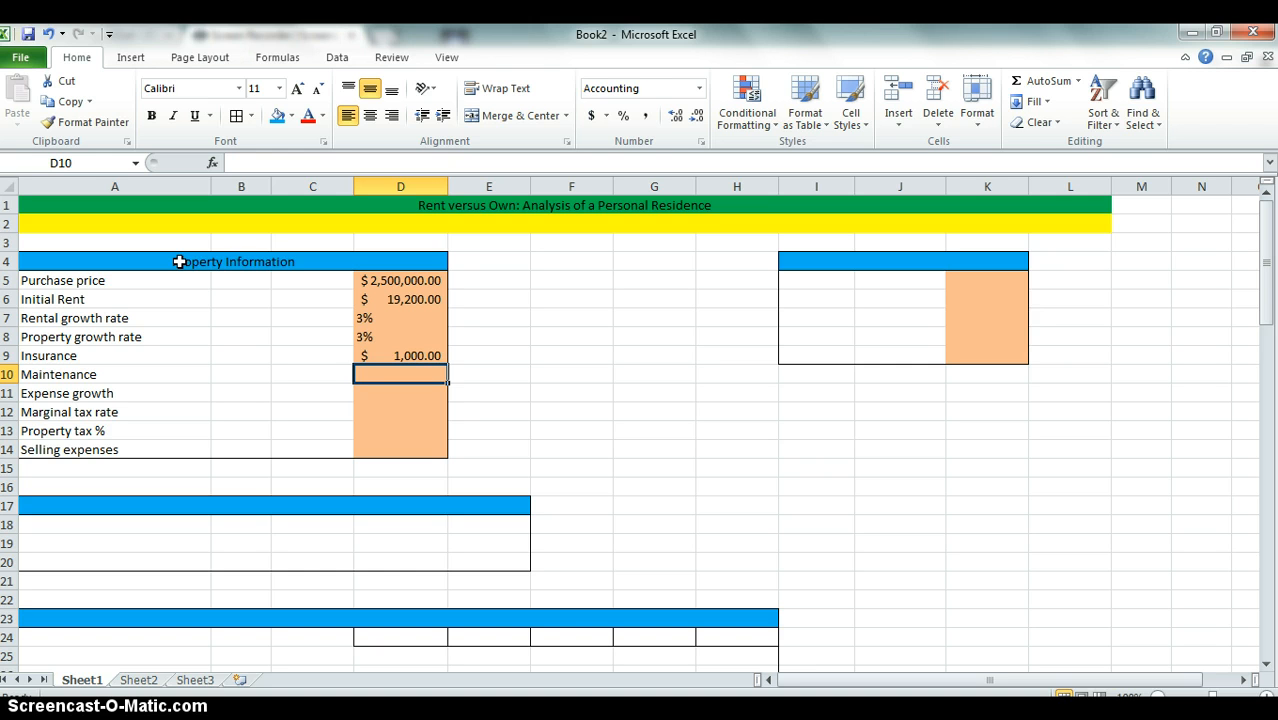
pyautogui.write('2500')
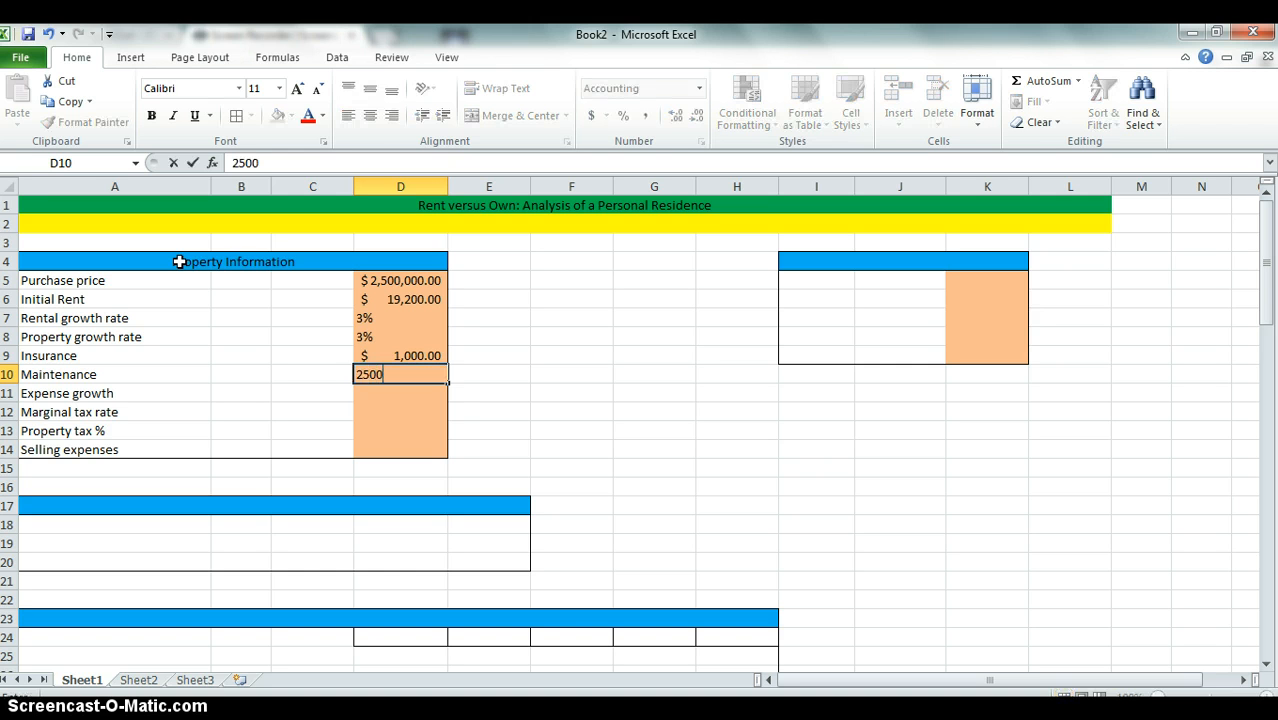
pyautogui.press('Return')
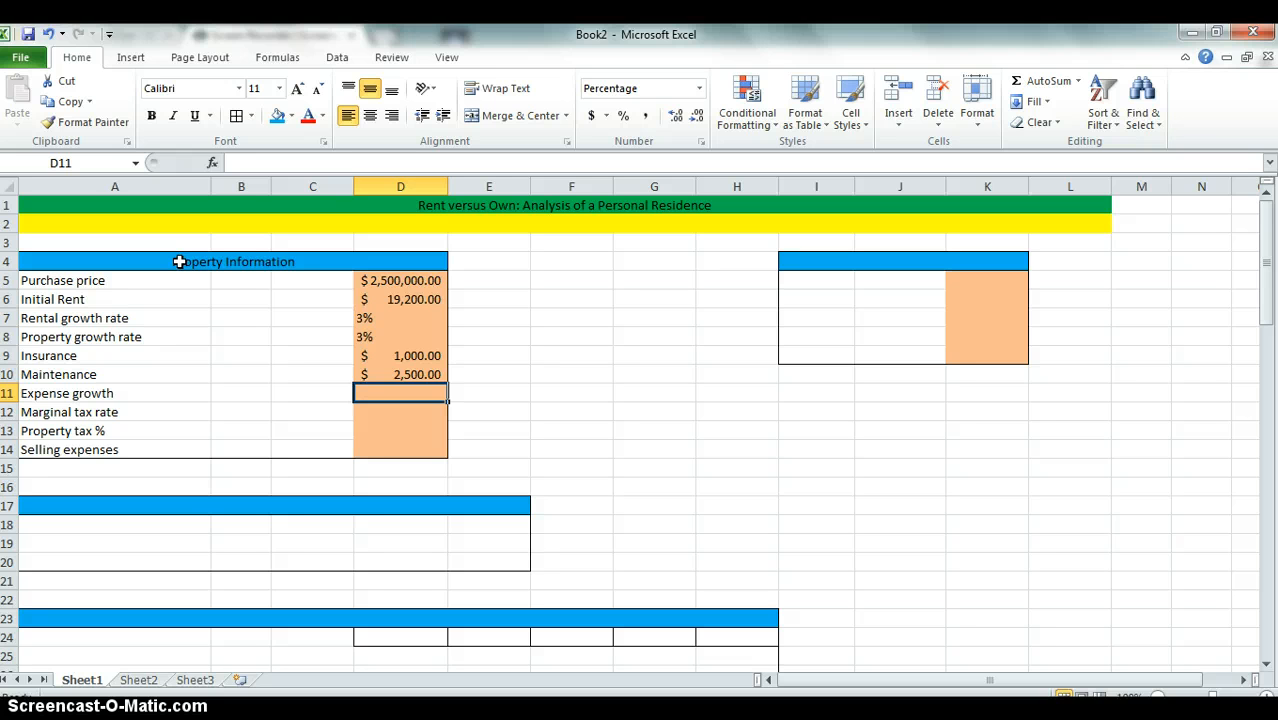
# - Set the expense growth in D11 to 3% and the marginal tax rate in D12 to 28%
pyautogui.write('3%')
pyautogui.press('Return')
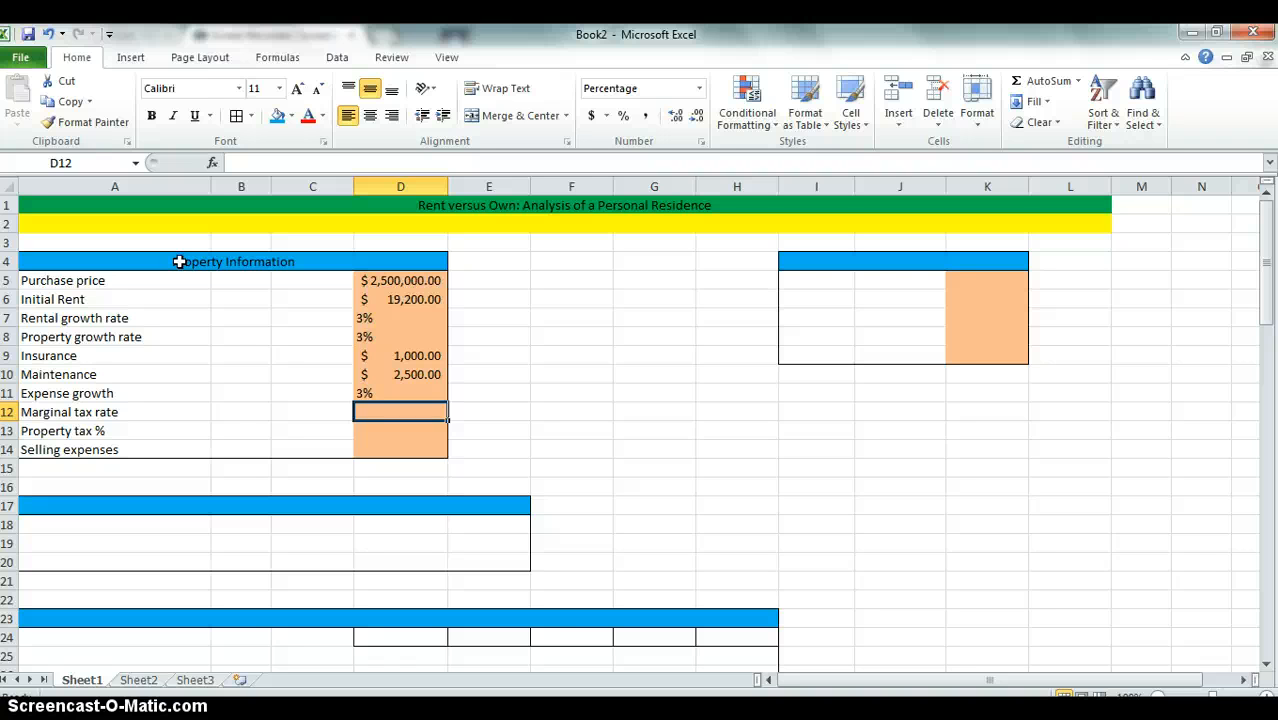
pyautogui.write('28%')
pyautogui.press('Return')
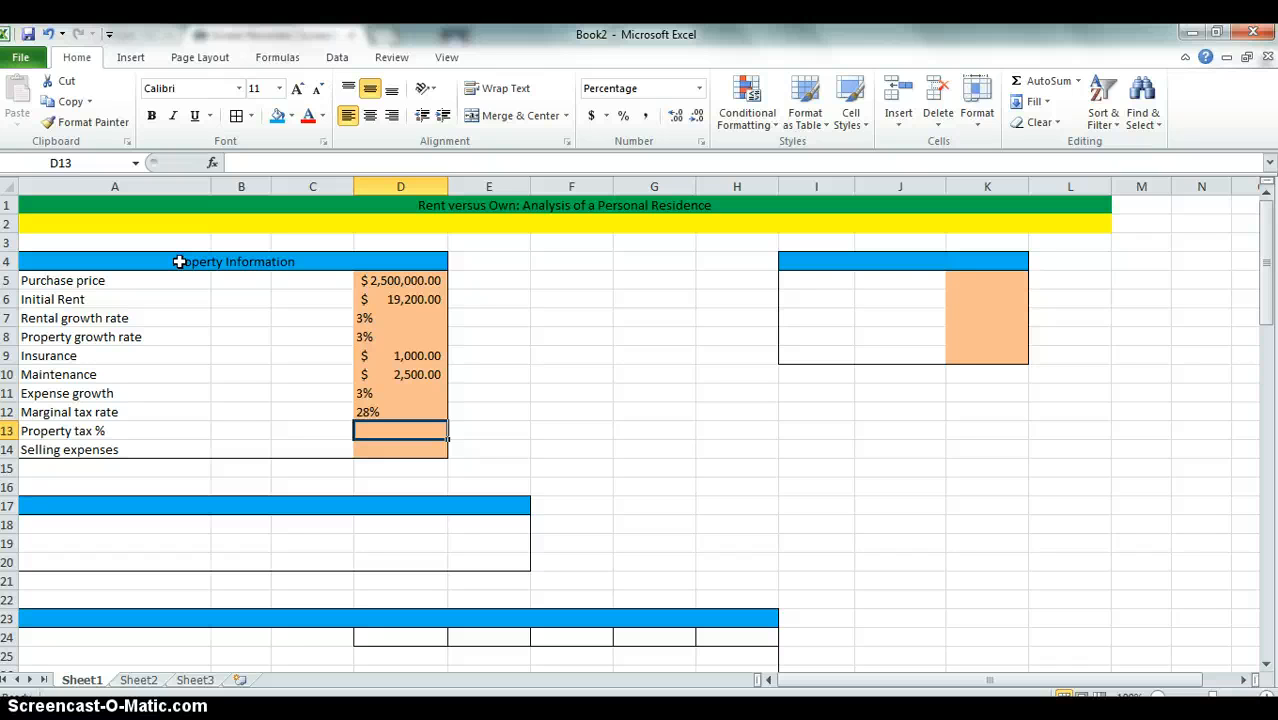
# - Set the property tax percentage in D13 to 2% and the selling expenses in D14 to 7%
pyautogui.write('2%')
pyautogui.press('Return')
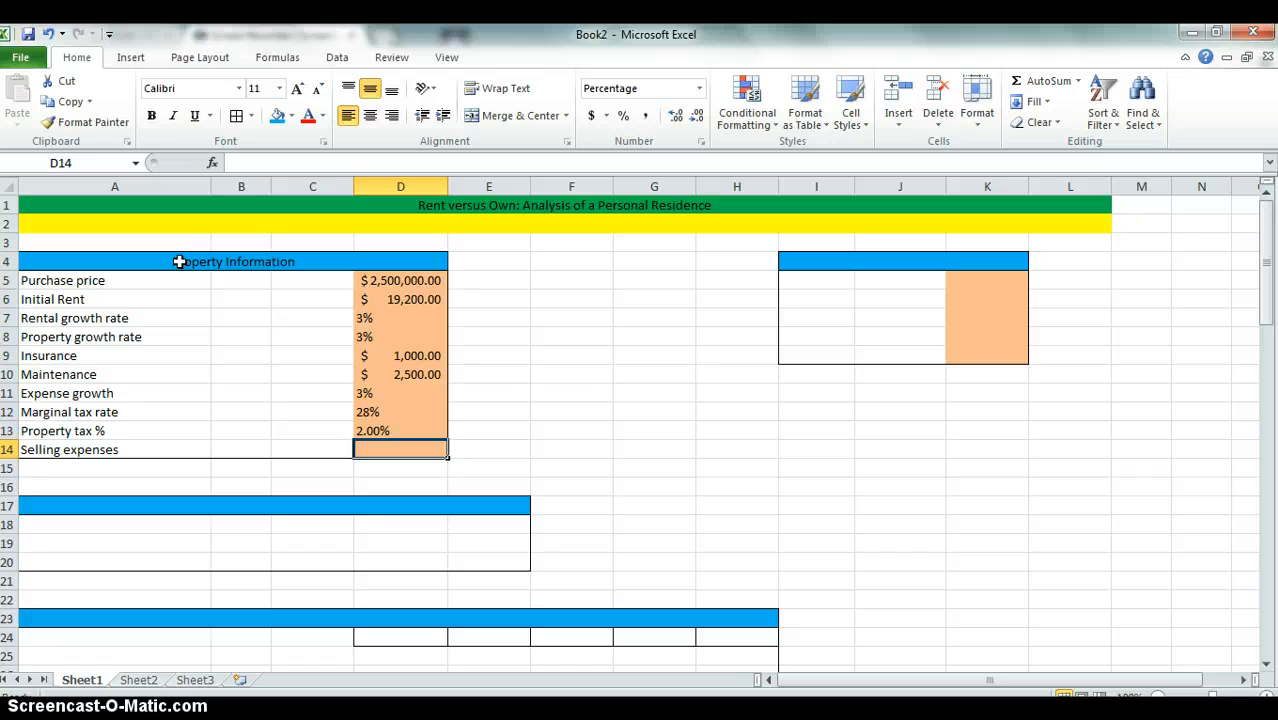
pyautogui.write('7%')
pyautogui.press('Return')
# - Center the percentages in D11:D14, from expense growth through selling expenses, horizontally in their cells
pyautogui.press('Up')
pyautogui.press('Up')
pyautogui.press('Up')
pyautogui.press('Up')
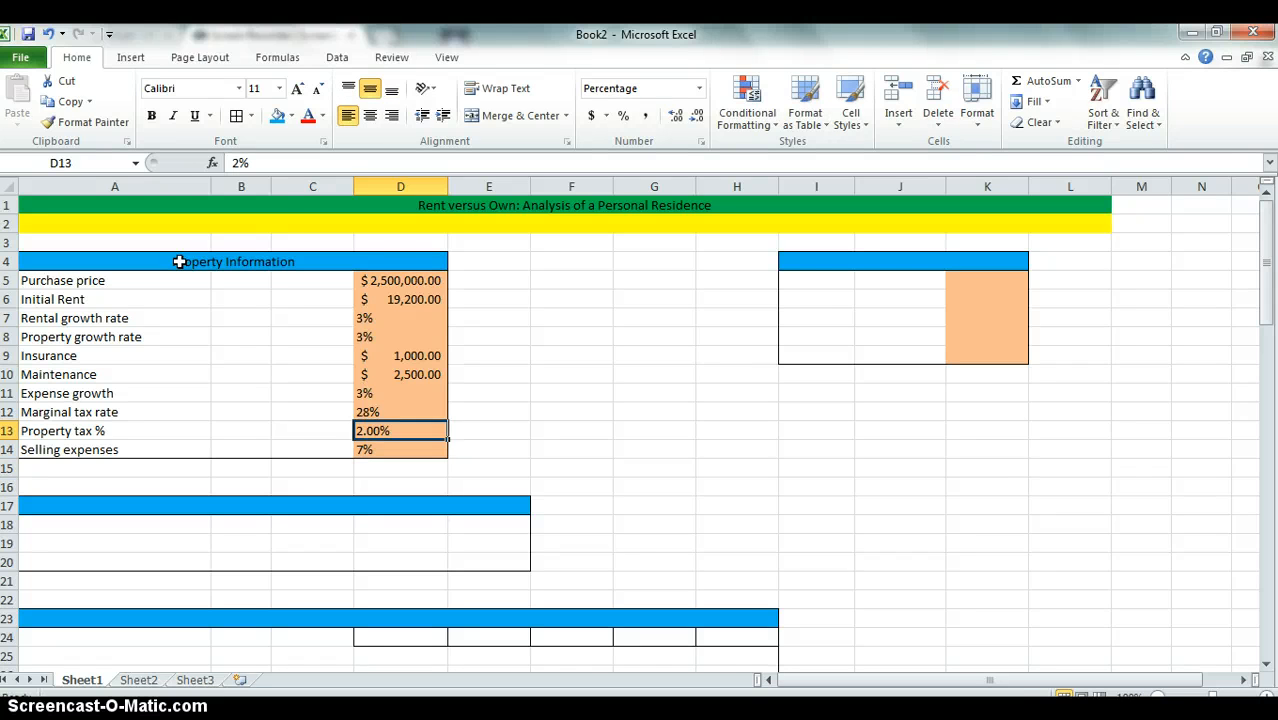
pyautogui.hotkey('shift', 'Down')
pyautogui.hotkey('shift', 'Down')
pyautogui.hotkey('shift', 'Down')
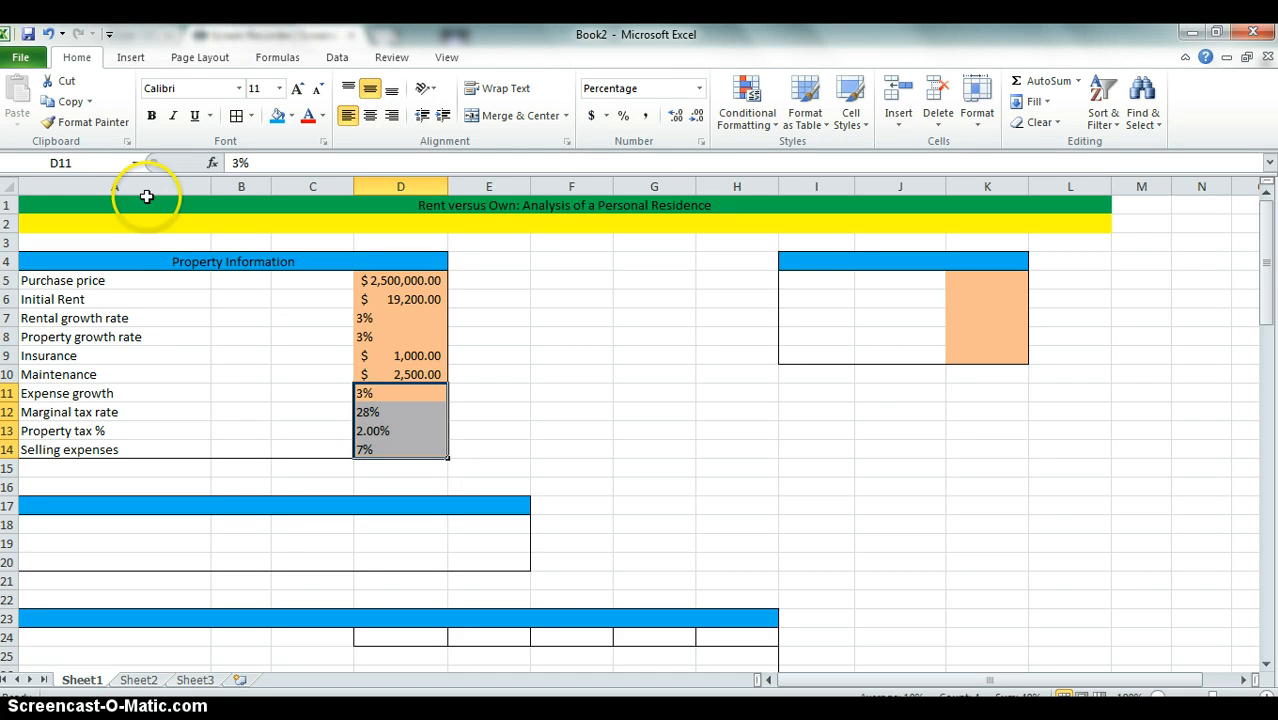
pyautogui.click(370, 115)
# - Center the rental and property growth rates in D7:D8 horizontally in their cells
pyautogui.press('Up')
pyautogui.press('Up')
pyautogui.press('Up')
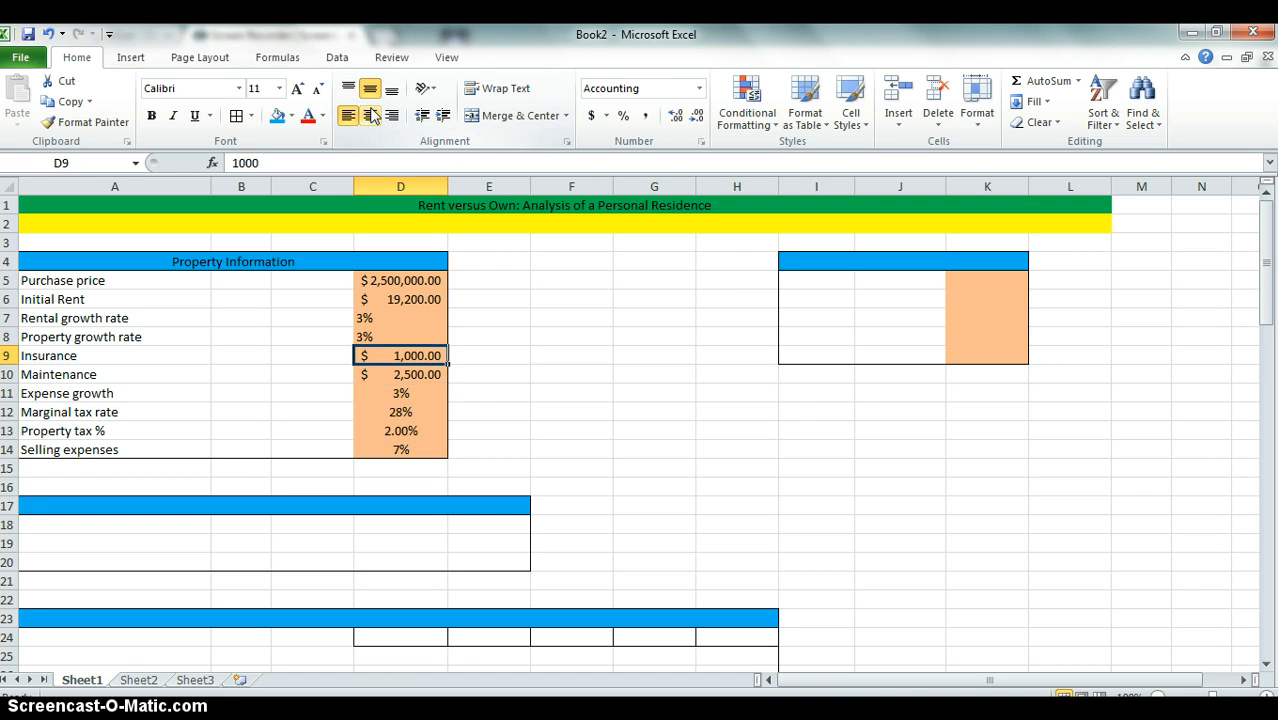
pyautogui.hotkey('shift', 'Up')
pyautogui.click(370, 117)
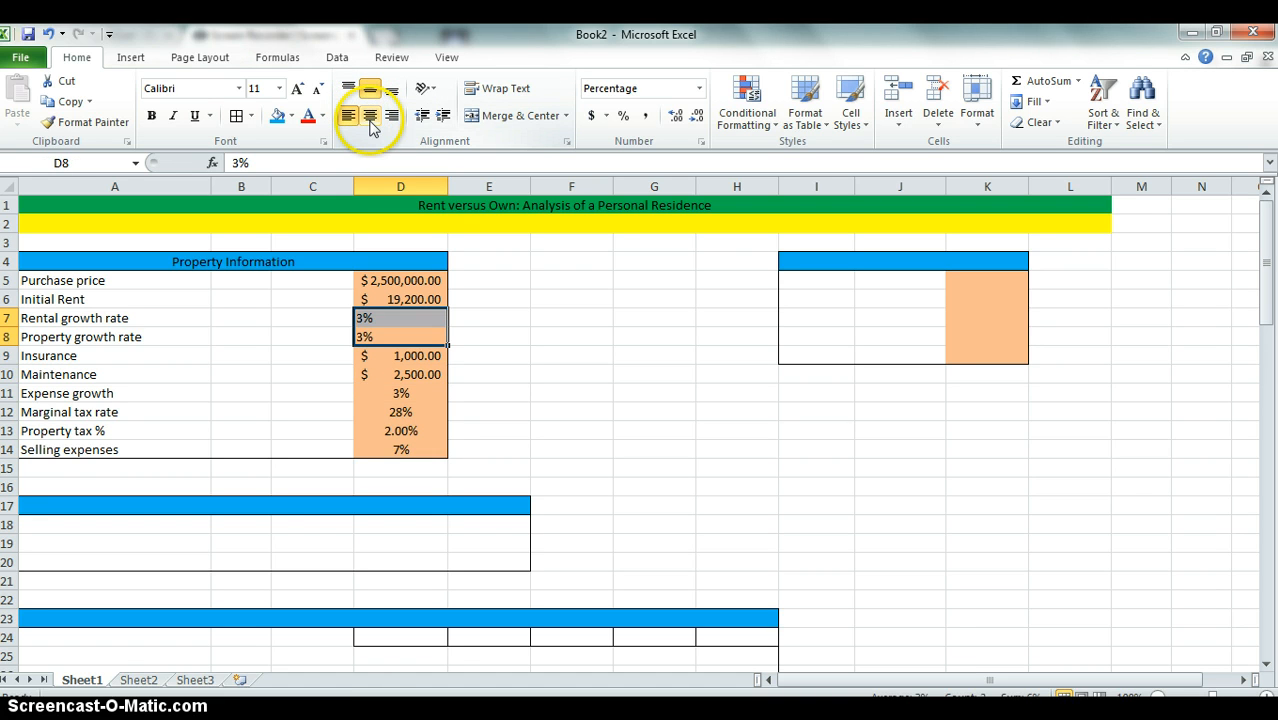
pyautogui.click(370, 120)
pyautogui.press('Return')
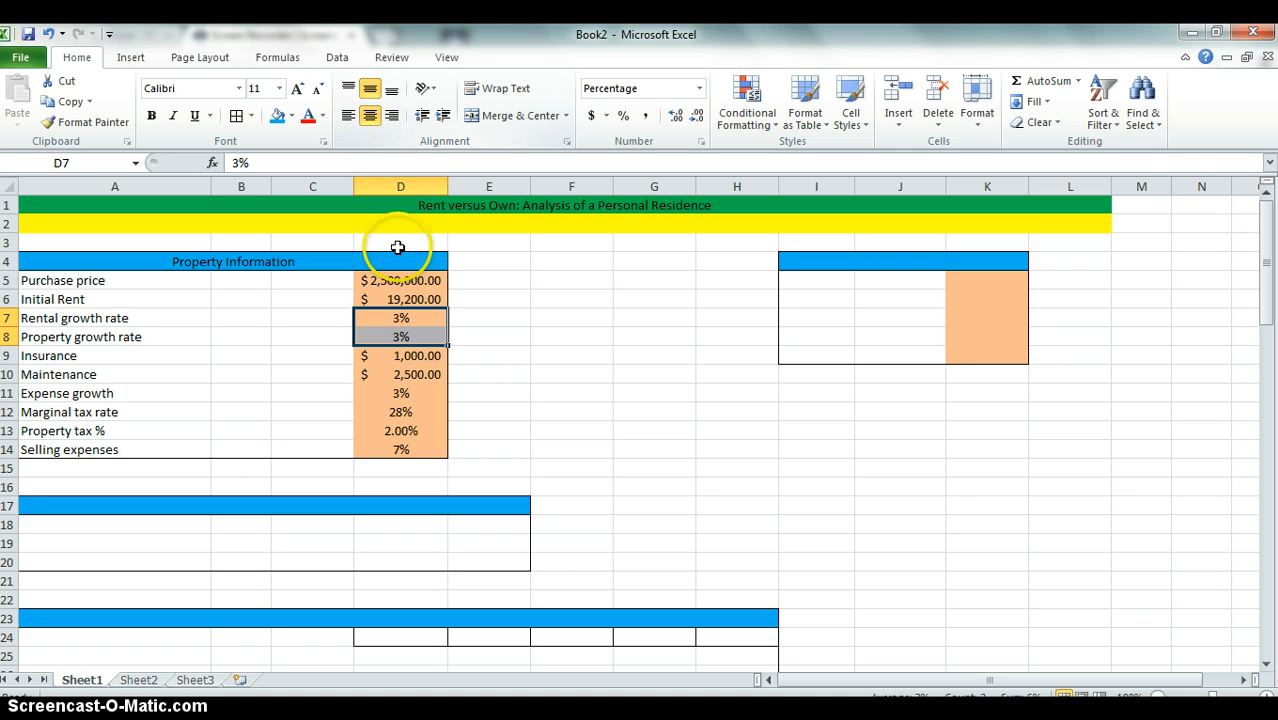
# - Enter the heading "Loan Information" in the merged blue header cell I4
pyautogui.click(868, 263)
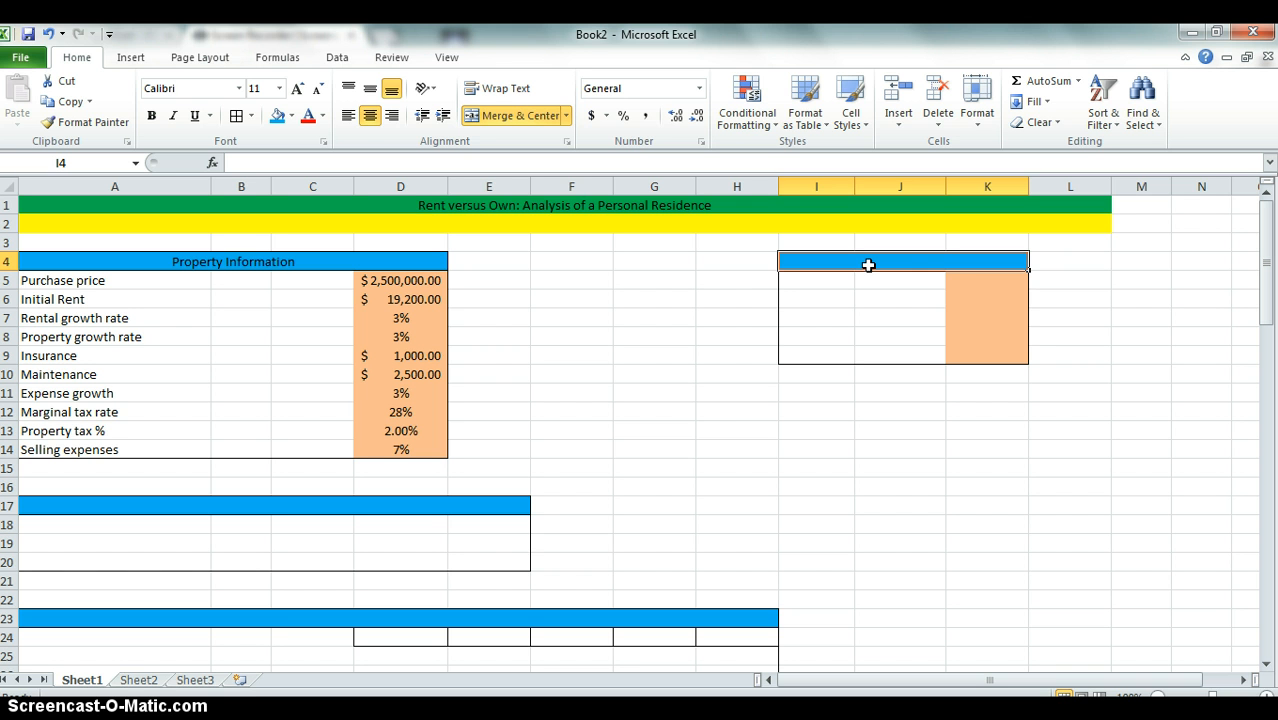
pyautogui.write('Loan Inf')
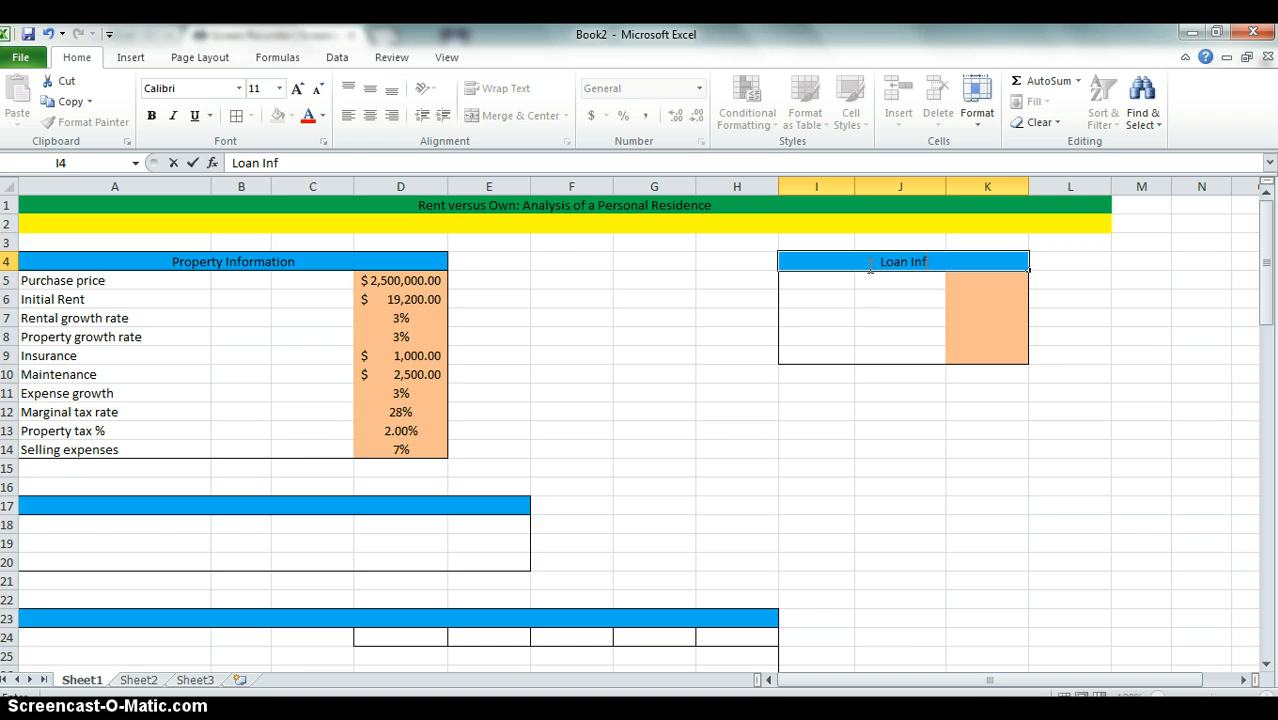
pyautogui.write('ormation')
pyautogui.press('Return')
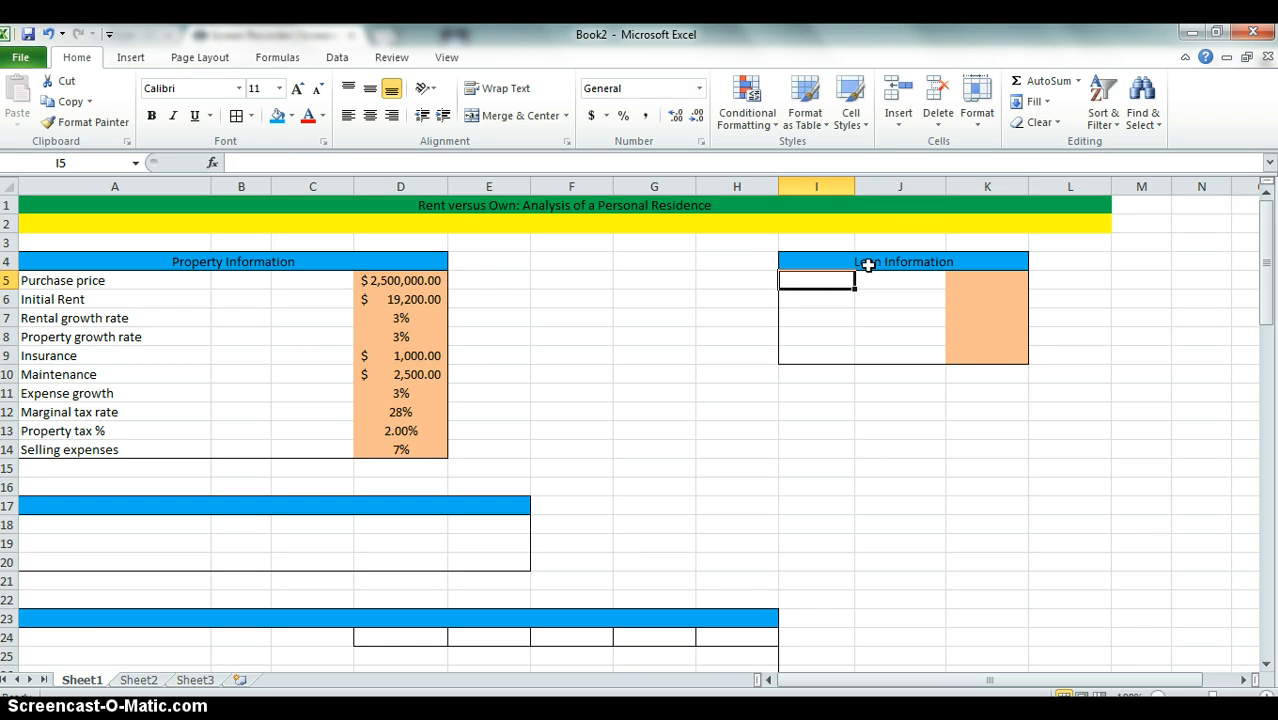
# - Enter the labels "Loan-to-value ratio" in I5 and "Loan amount" in I6
pyautogui.write('Loan')
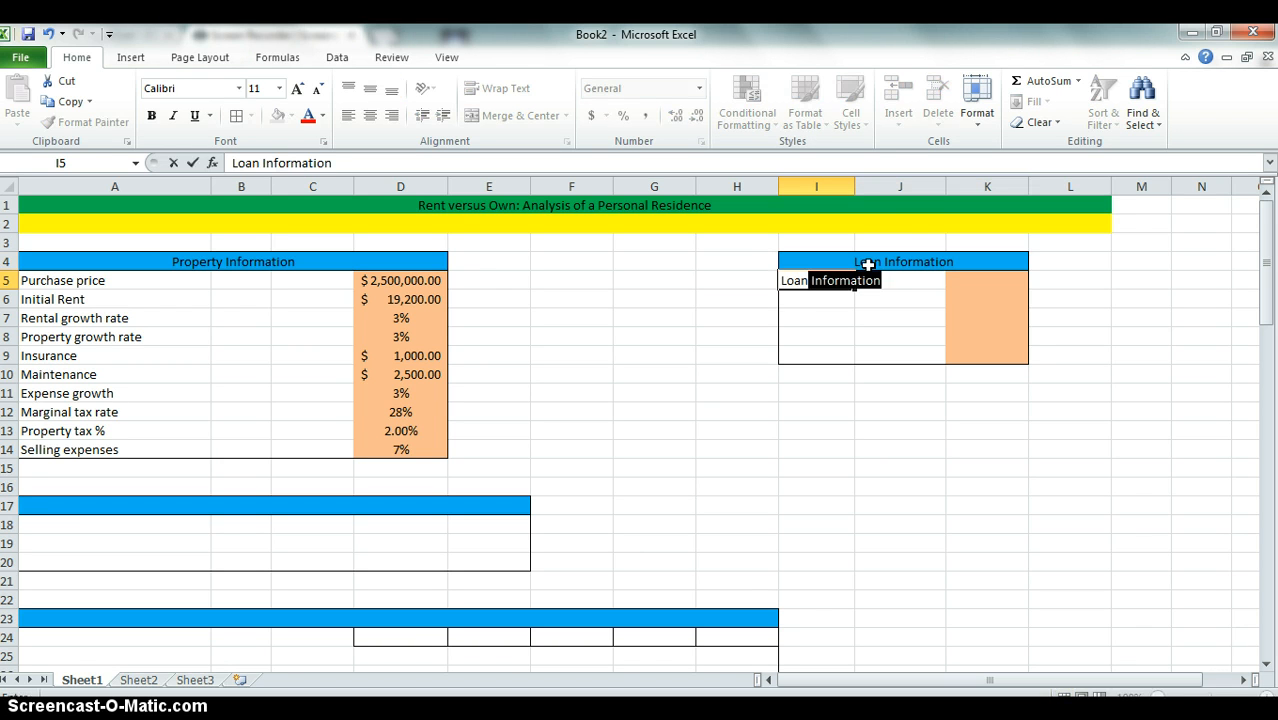
pyautogui.write('-to')
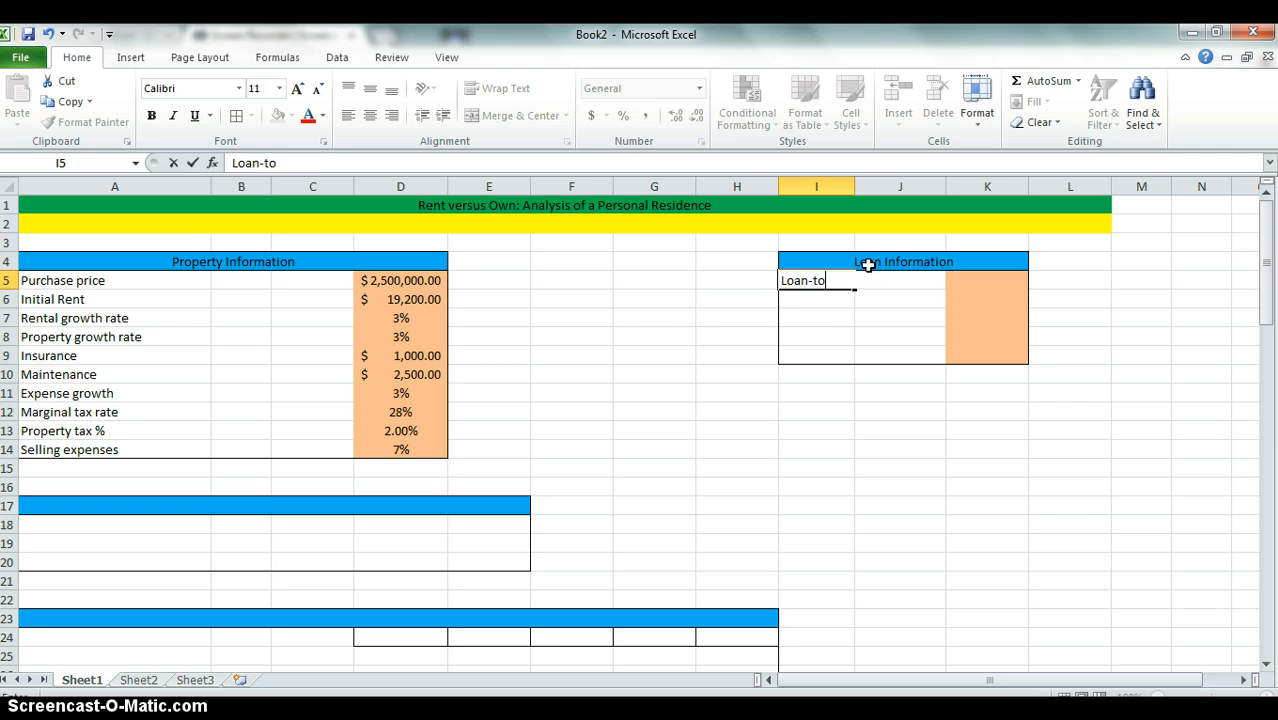
pyautogui.write('-value ratio')
pyautogui.press('Return')
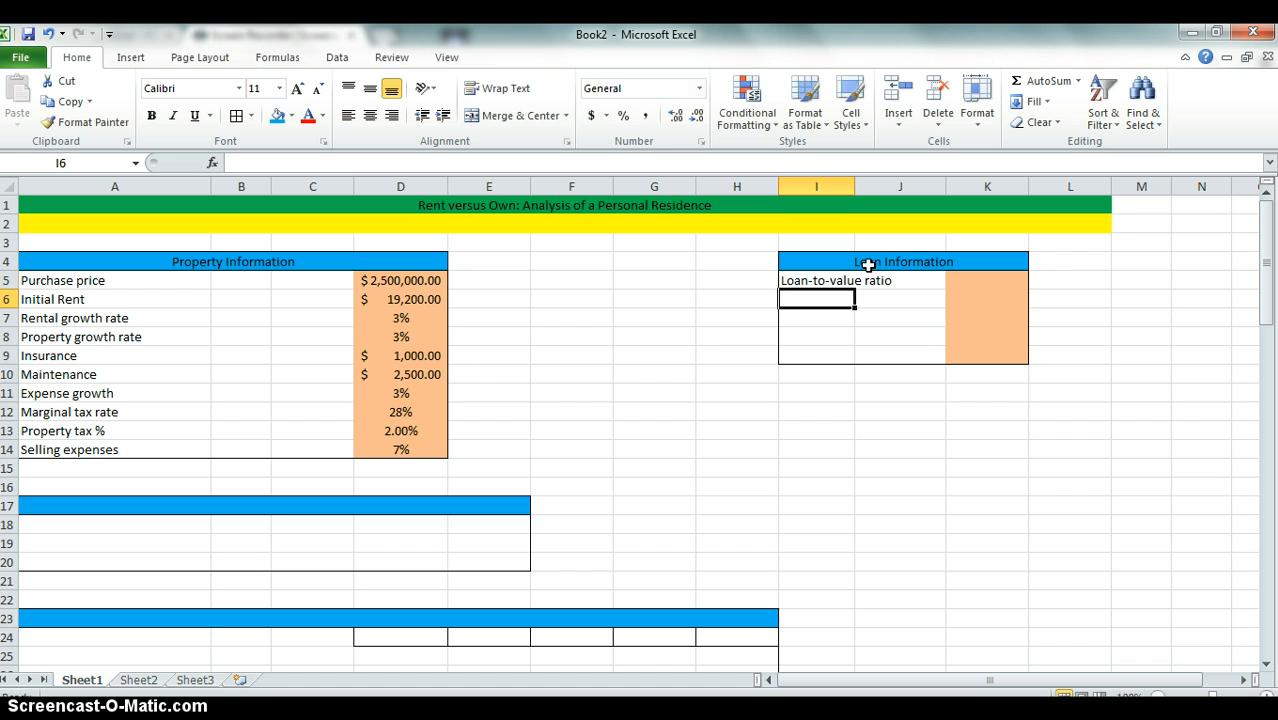
pyautogui.write('Loan amount')
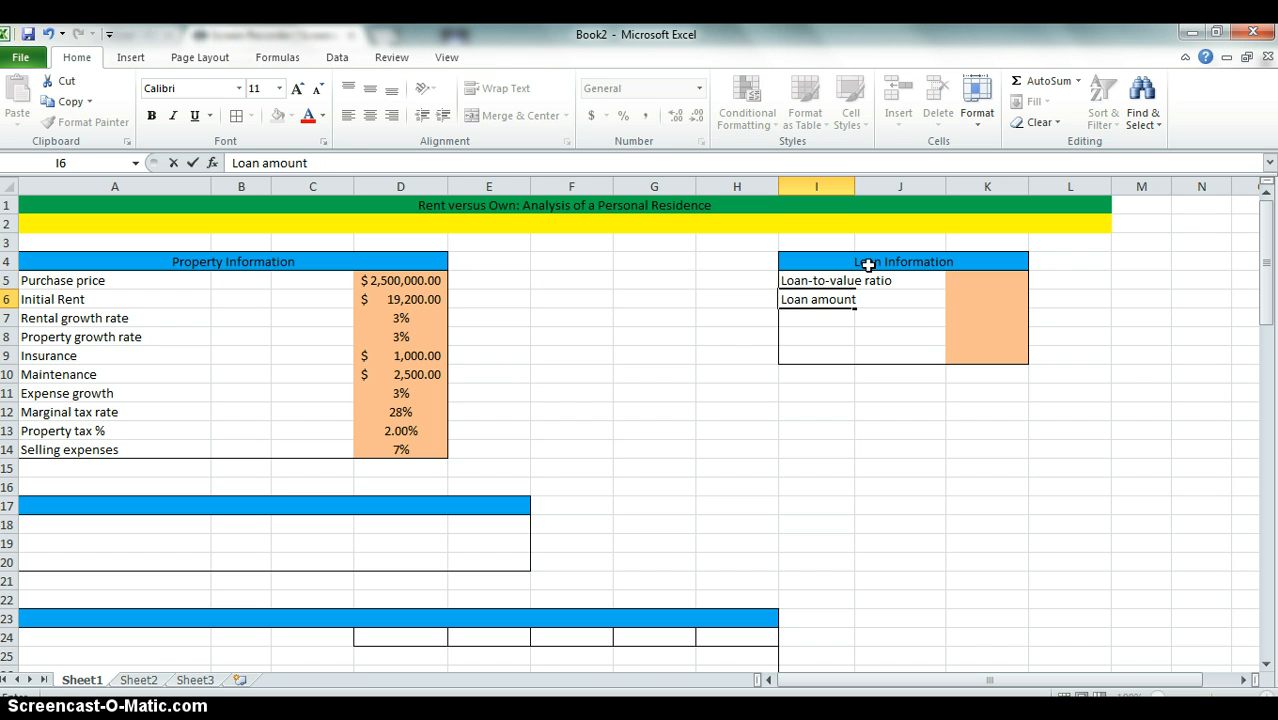
pyautogui.press('Return')
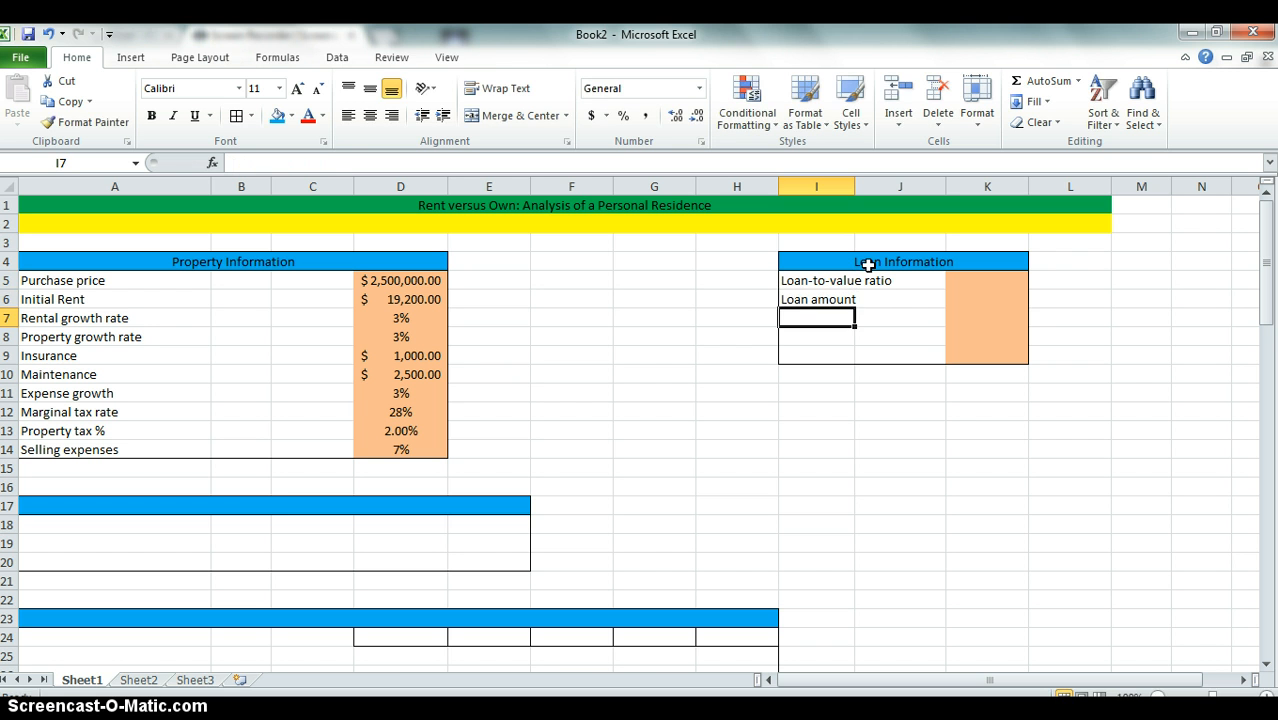
# - Enter the labels "Interest rate" in I7 and "Loan term (years)" in I8
pyautogui.write('Interest r')
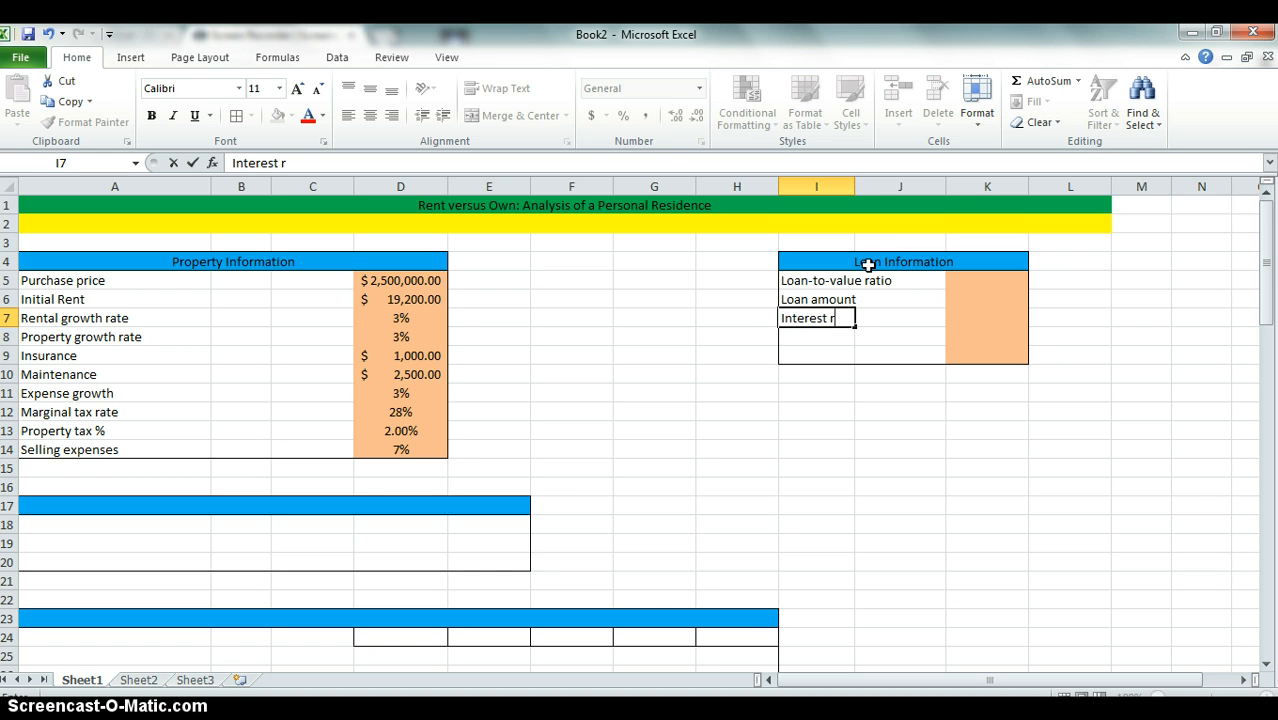
pyautogui.write('ate')
pyautogui.press('Return')
pyautogui.write('L')
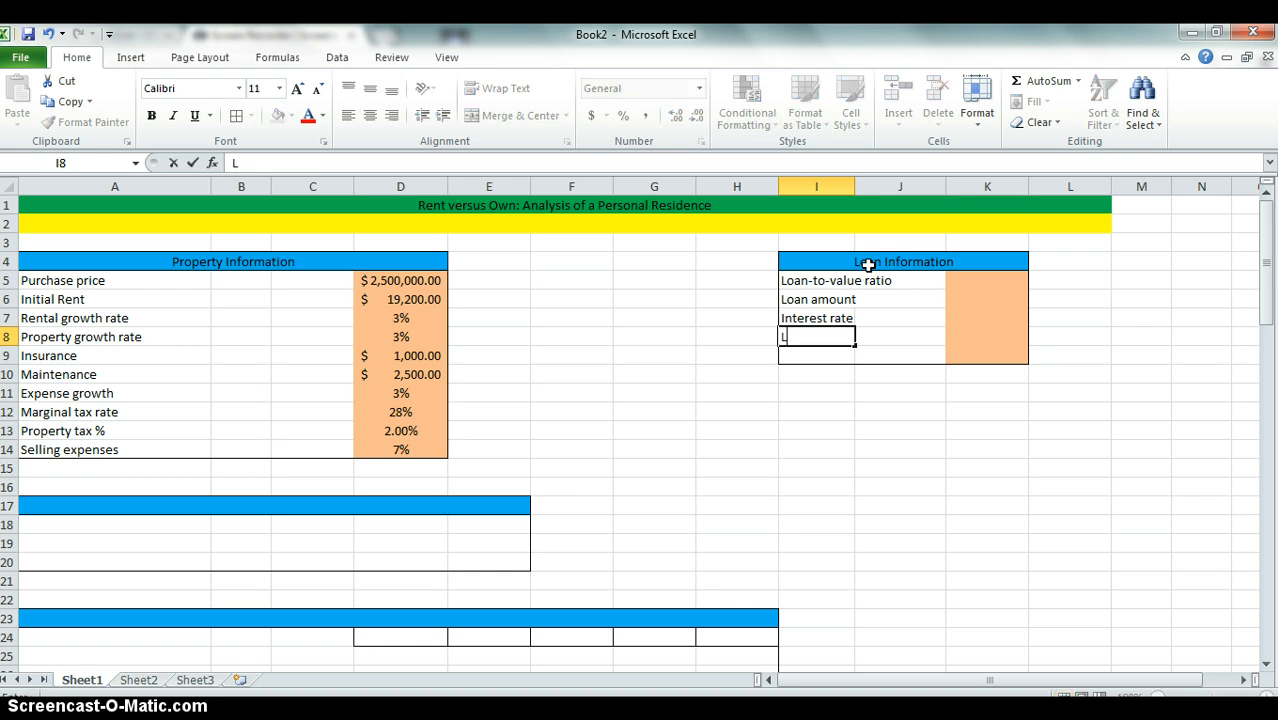
pyautogui.write('oan term (')
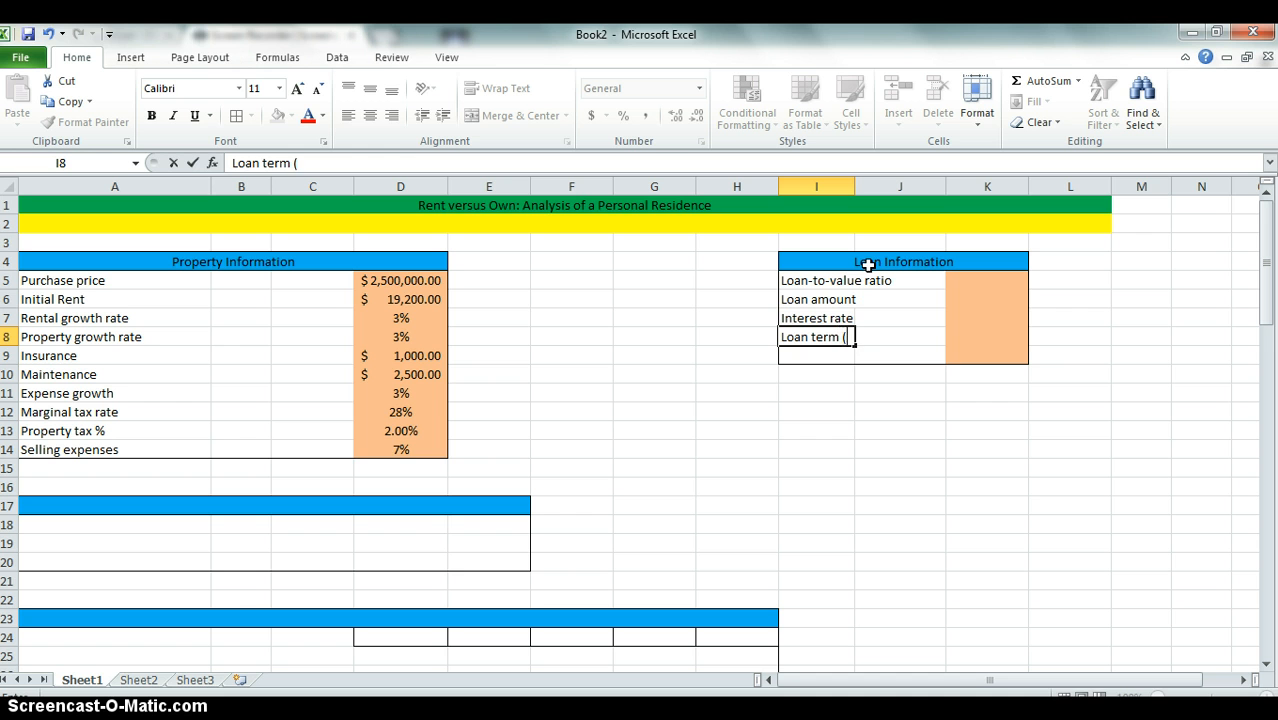
pyautogui.write('years)')
pyautogui.press('Return')
# - Enter the label "Payments (per year)" in I9, the last row of the loan information table
pyautogui.write('Paym')
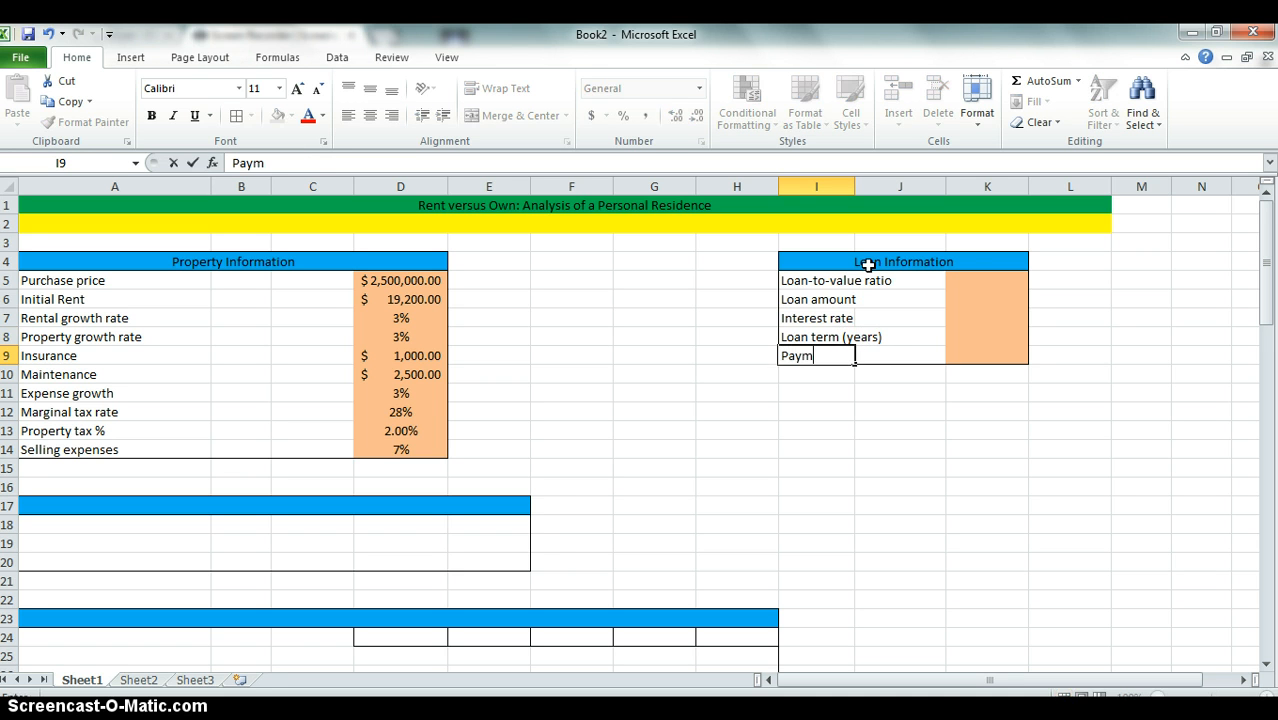
pyautogui.write('ents (per yeat')
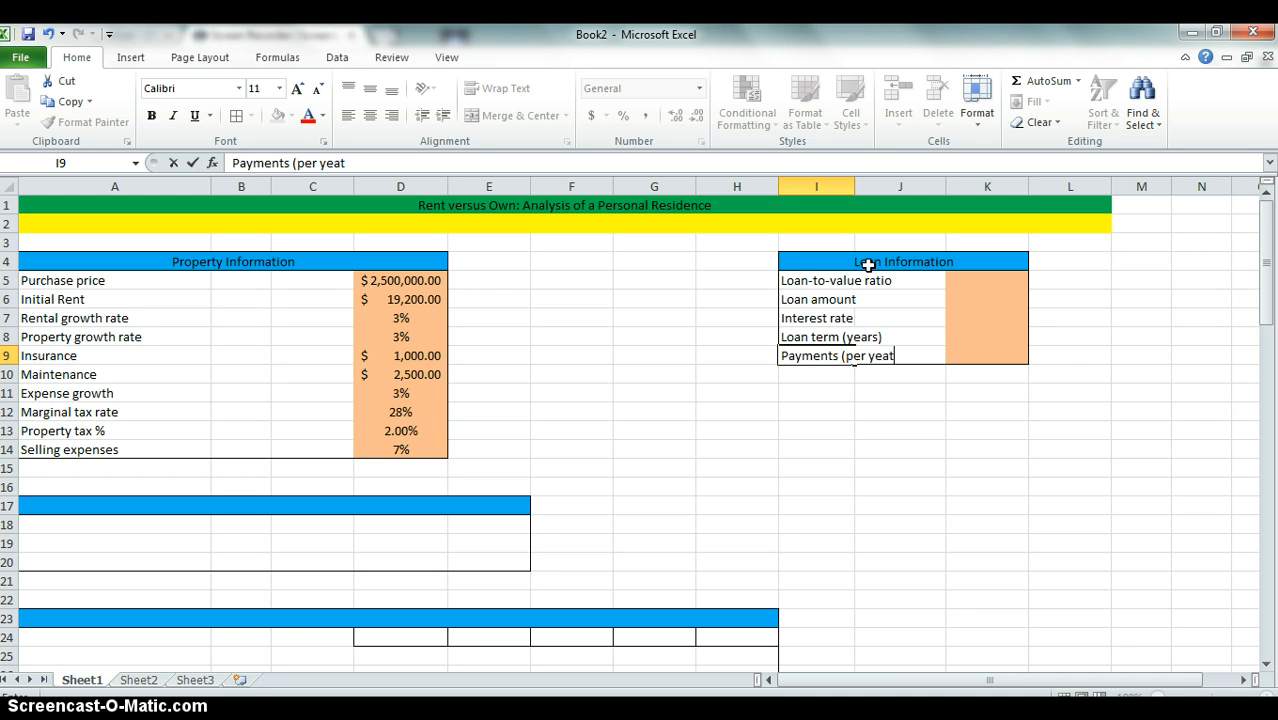
pyautogui.press('BackSpace')
pyautogui.write('r)')
pyautogui.press('Tab')
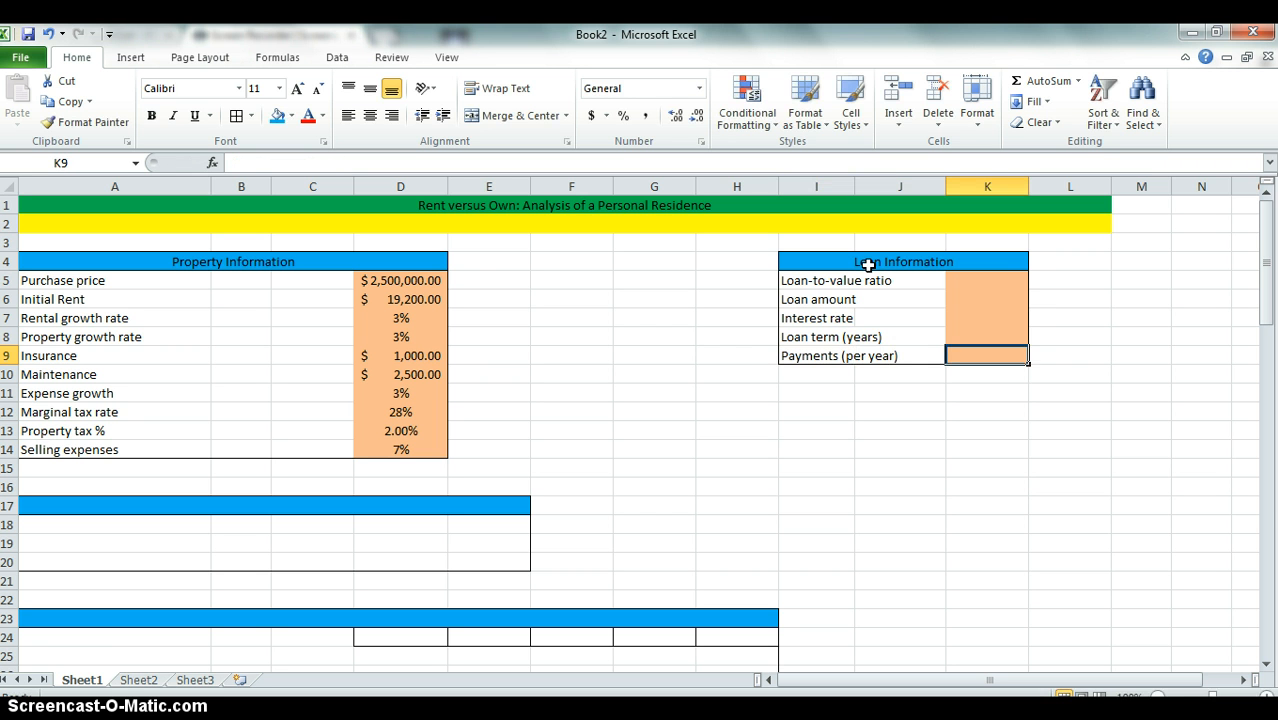
# - Set the payments per year in K9 to 12 and the loan term in K8 to 30 years
pyautogui.write('12')
pyautogui.press('Up')
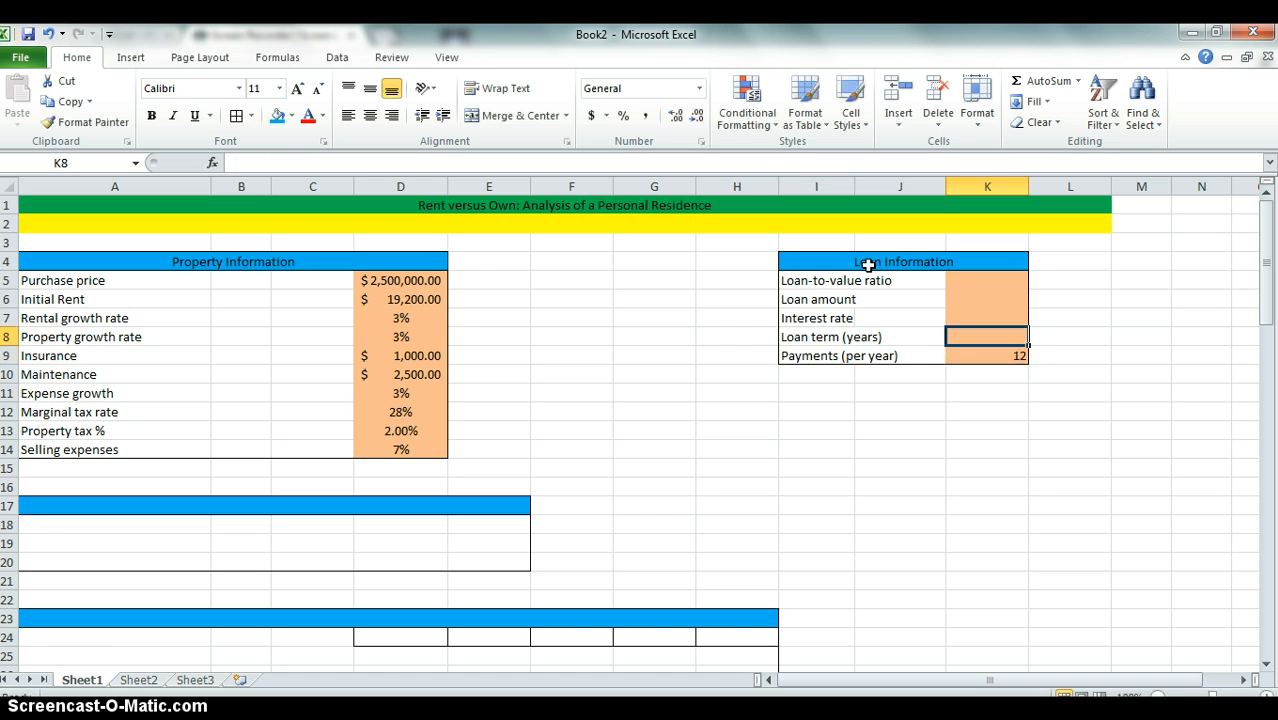
pyautogui.write('30')
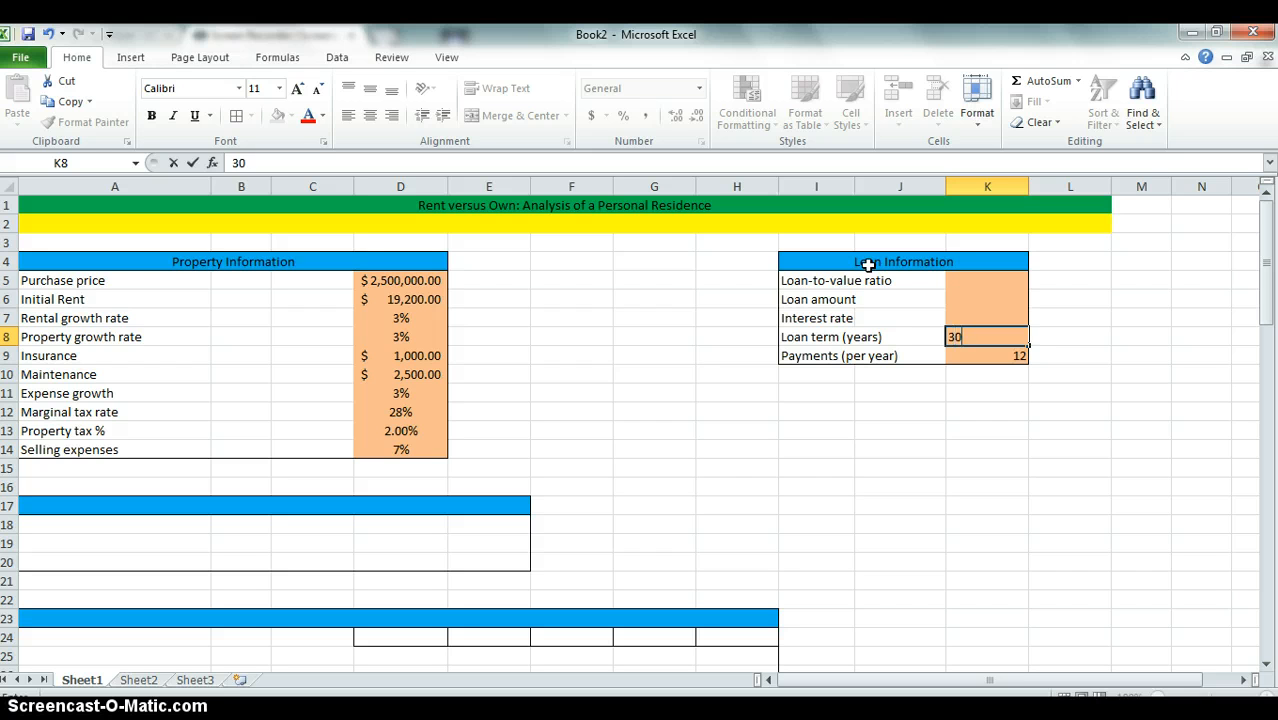
pyautogui.press('Up')
# - Set the interest rate in K7 to 5% and the loan-to-value ratio in K5 to 80%
pyautogui.write('5%')
pyautogui.press('Up')
pyautogui.press('Up')
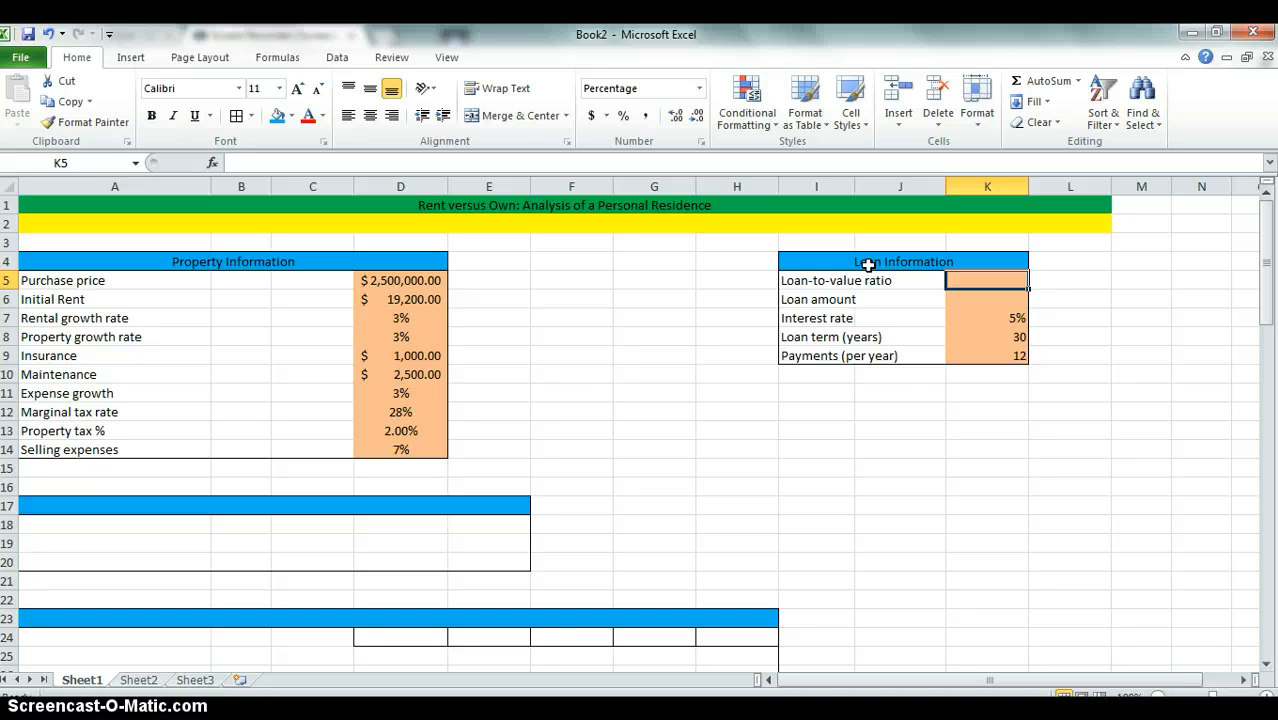
pyautogui.write('80%')
pyautogui.press('Return')
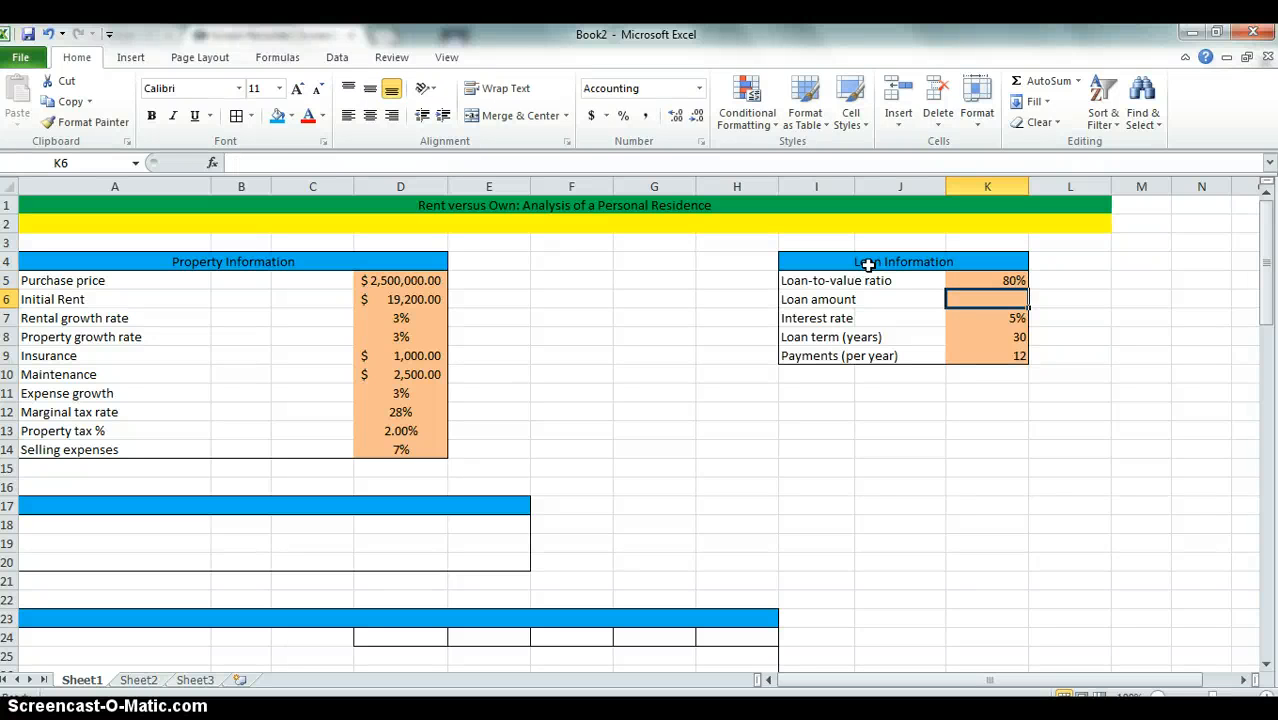
# - Calculate the loan amount in K6 as purchase price times loan-to-value ratio with the formula =D5*K5
pyautogui.write('=')
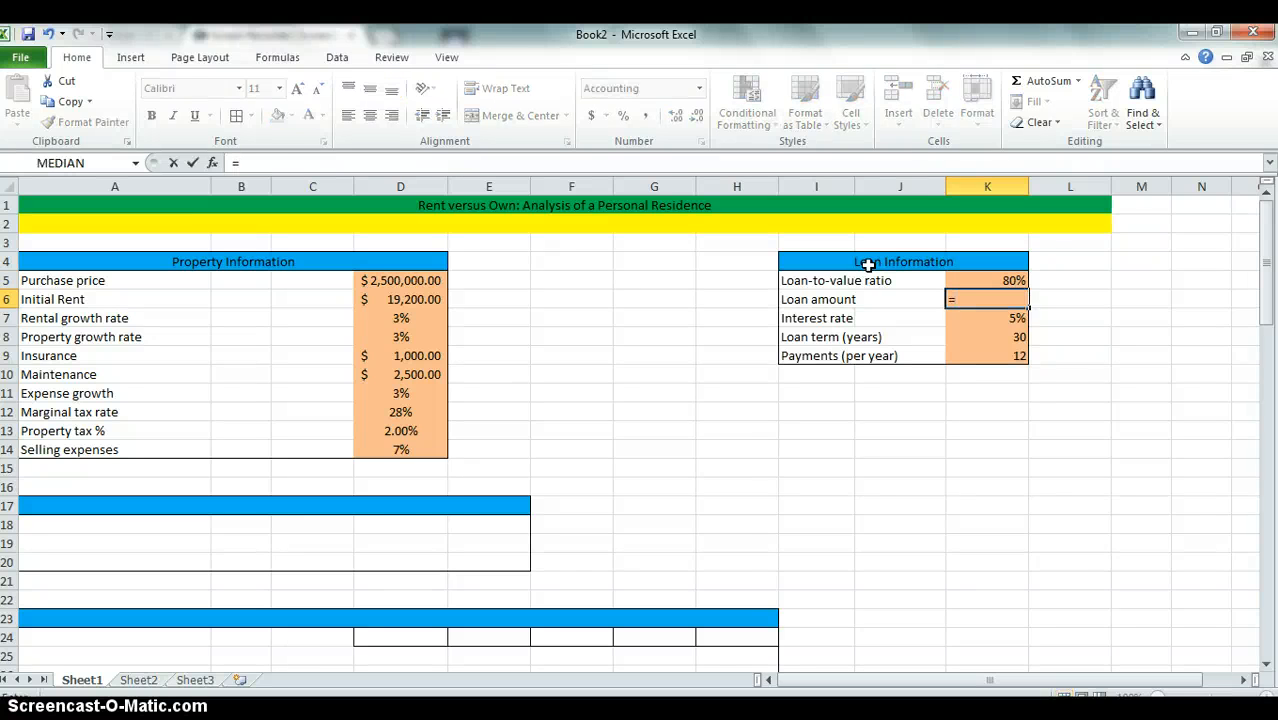
pyautogui.click(386, 280)
pyautogui.write('*')
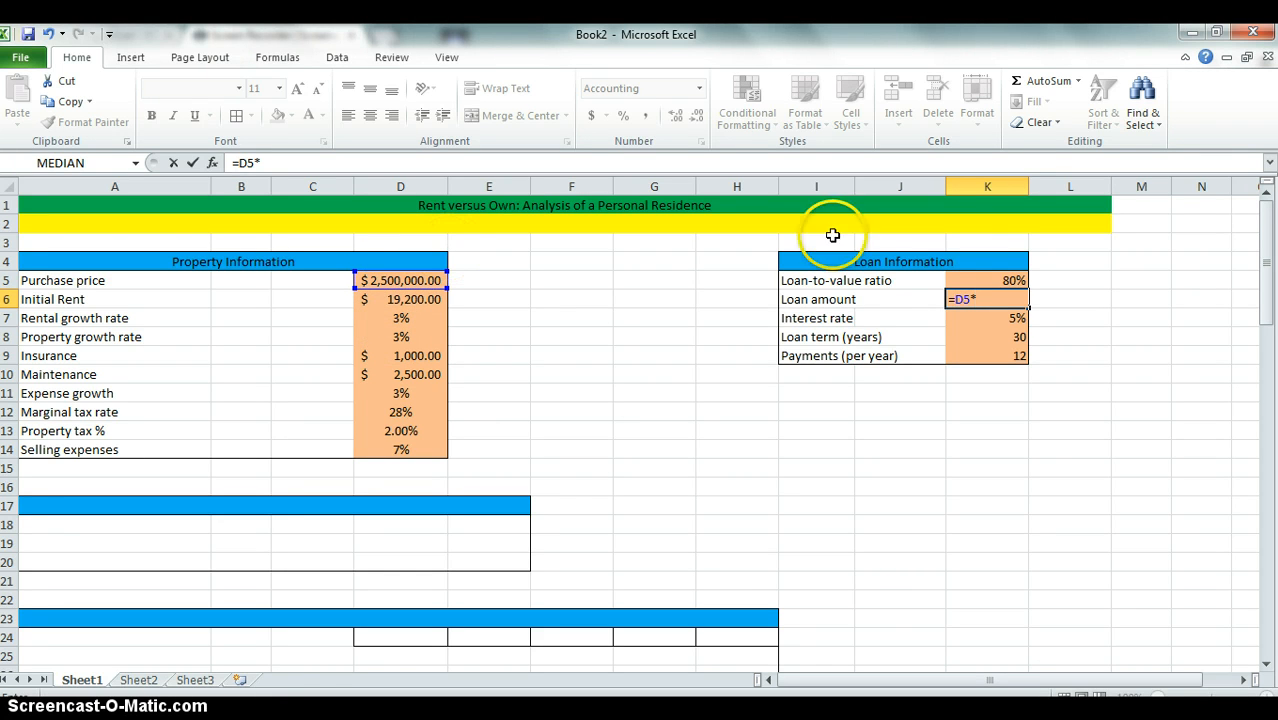
pyautogui.click(964, 280)
pyautogui.press('Return')
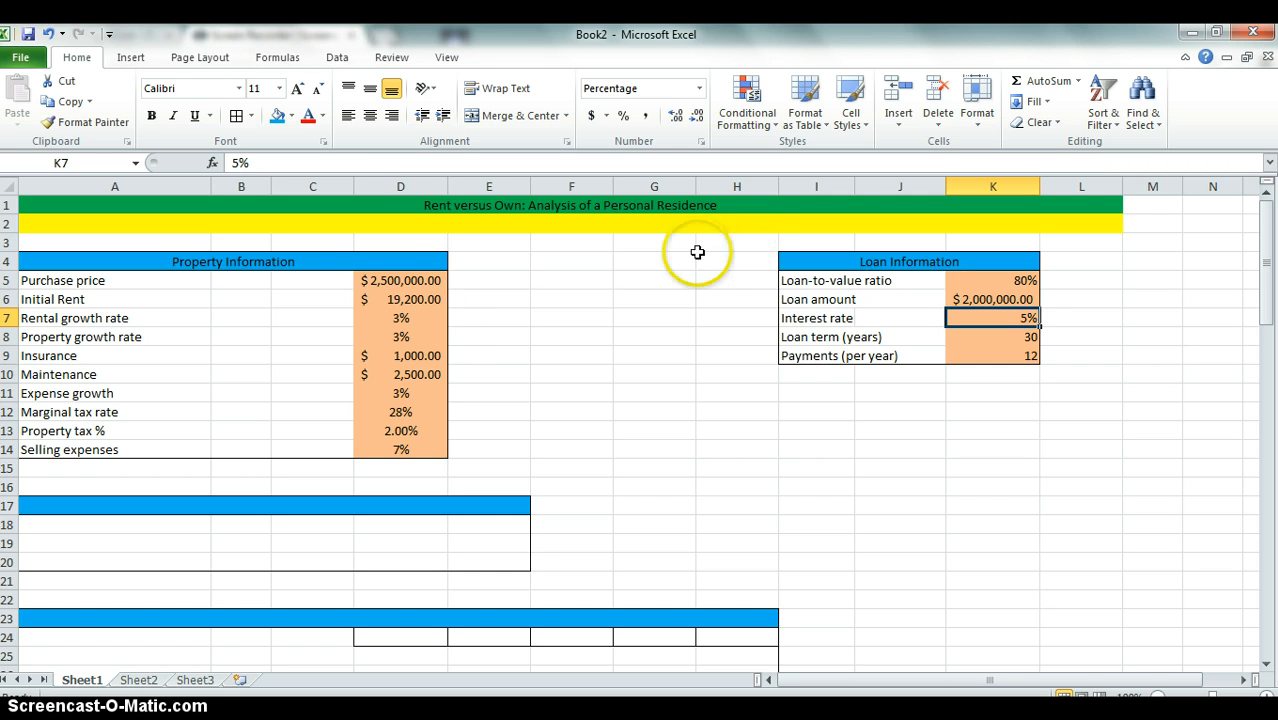
# - Correct the purchase price in D5 to 250000
pyautogui.click(388, 280)
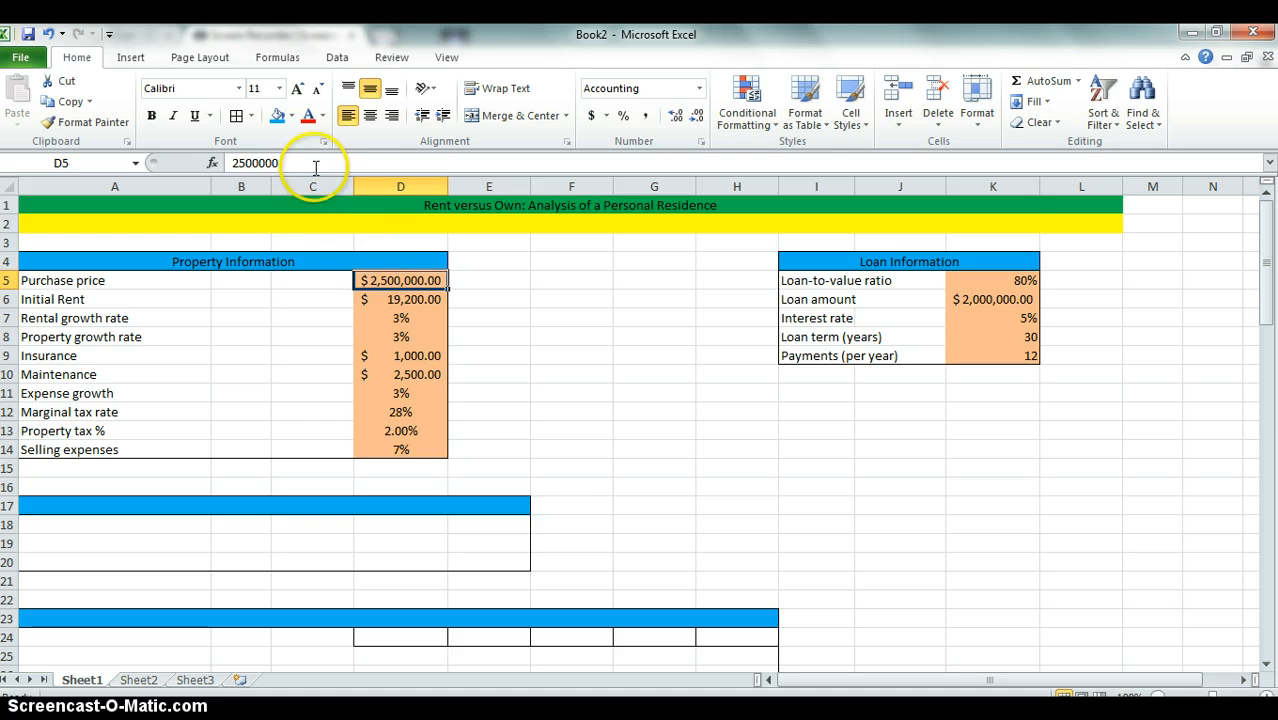
pyautogui.click(314, 164)
pyautogui.press('BackSpace')
pyautogui.press('Return')
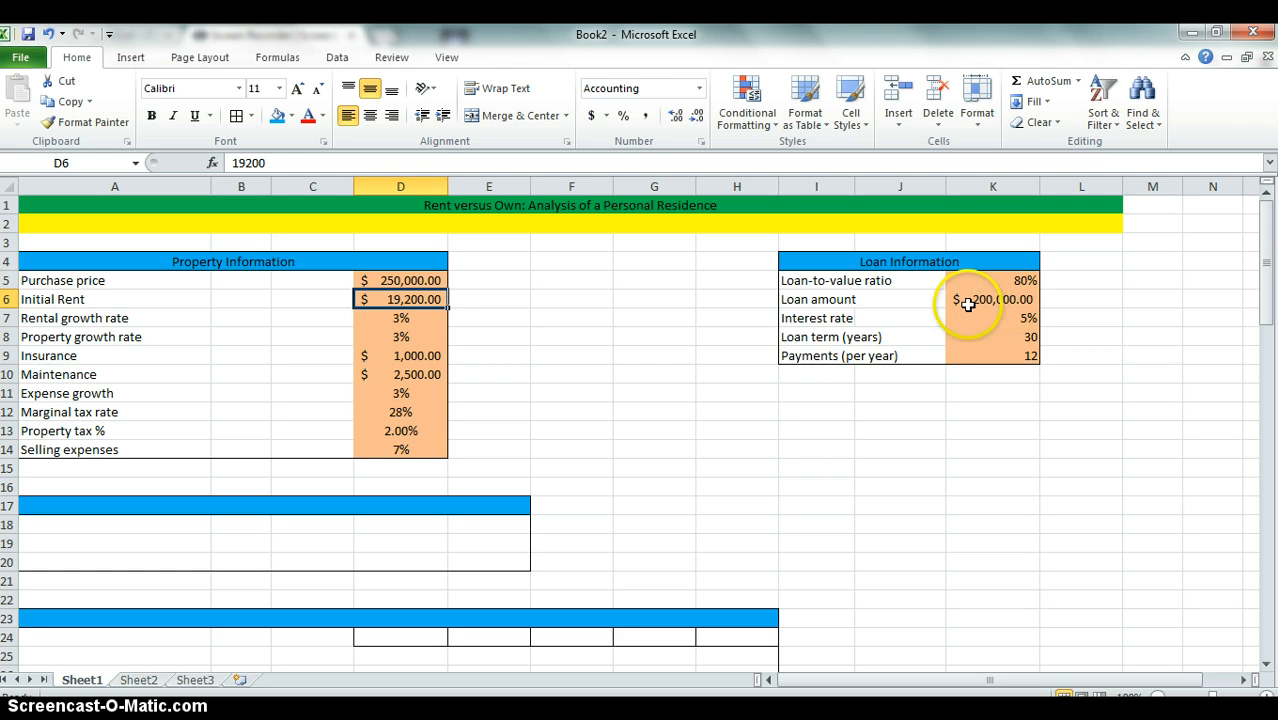
# - Enter the heading "Loan and equity calculations" in the merged blue header row A17
pyautogui.press('Down')
pyautogui.press('Down')
pyautogui.press('Down')
pyautogui.press('Down')
pyautogui.press('Down')
pyautogui.press('Down')
pyautogui.press('Down')
pyautogui.press('Down')
pyautogui.press('Down')
pyautogui.press('Down')
pyautogui.press('Down')
pyautogui.press('Down')
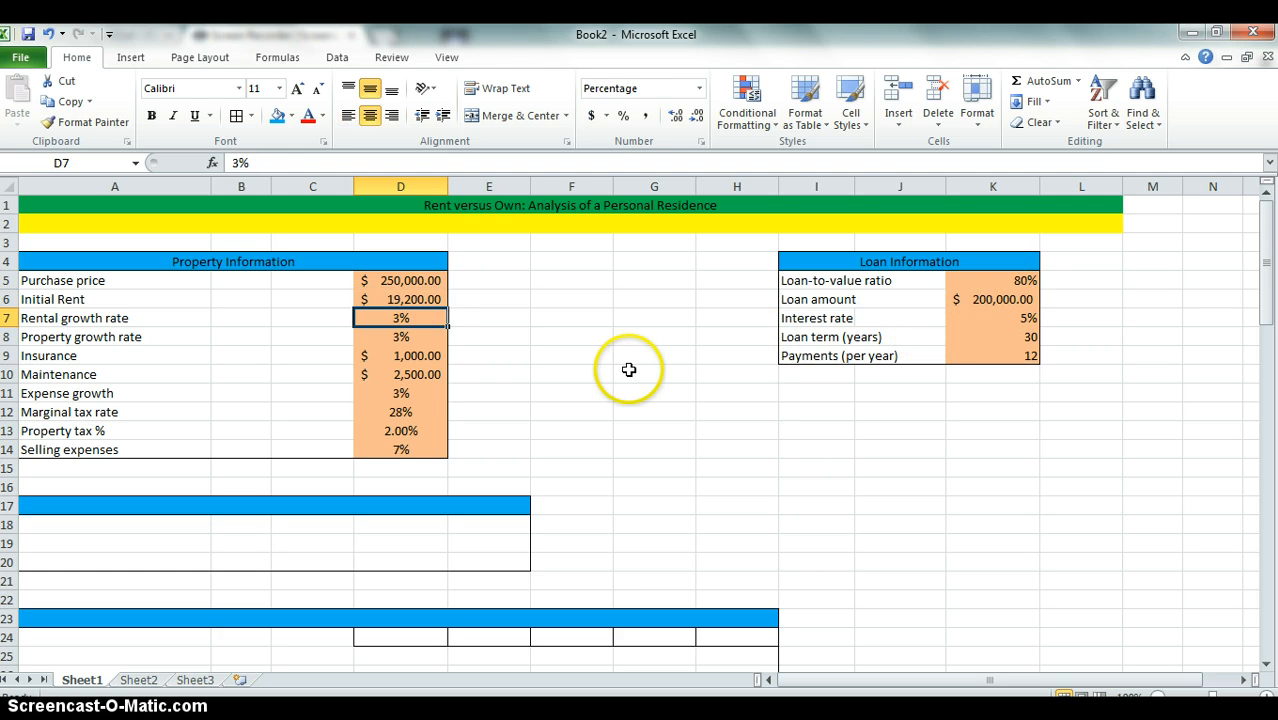
pyautogui.press('Left')
pyautogui.press('Left')
pyautogui.press('Left')
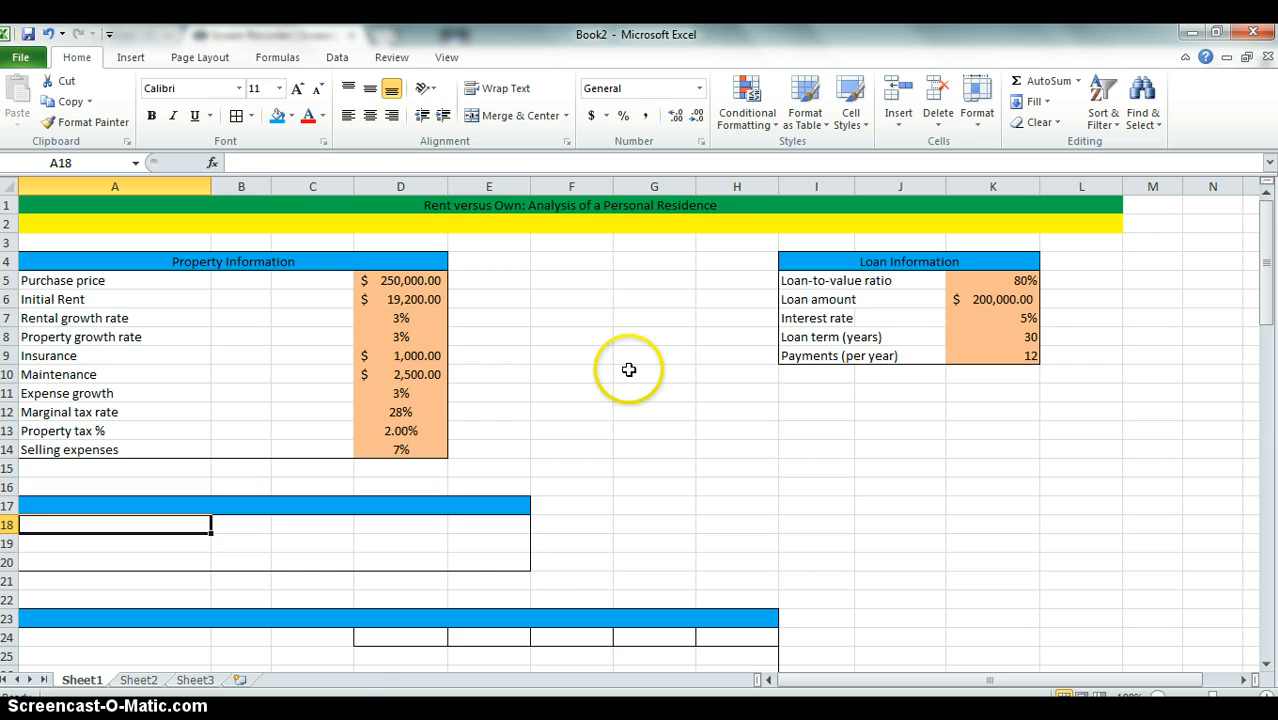
pyautogui.press('Up')
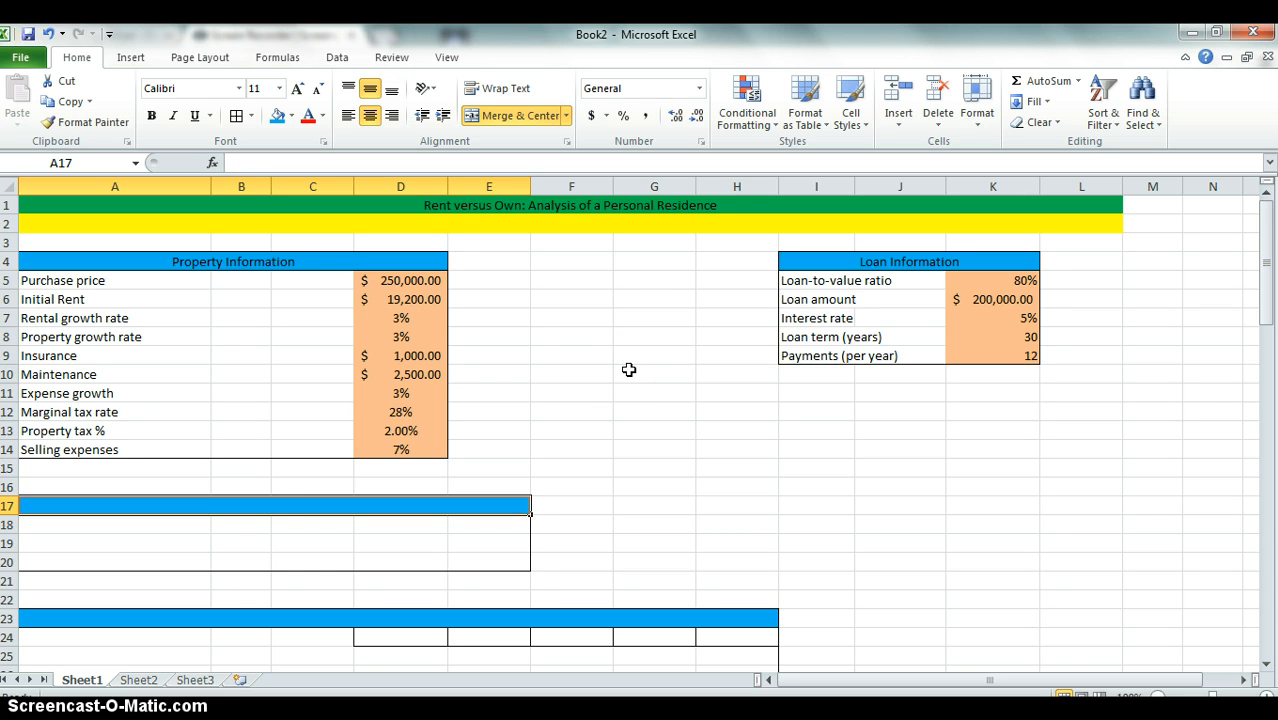
pyautogui.write('Loa')
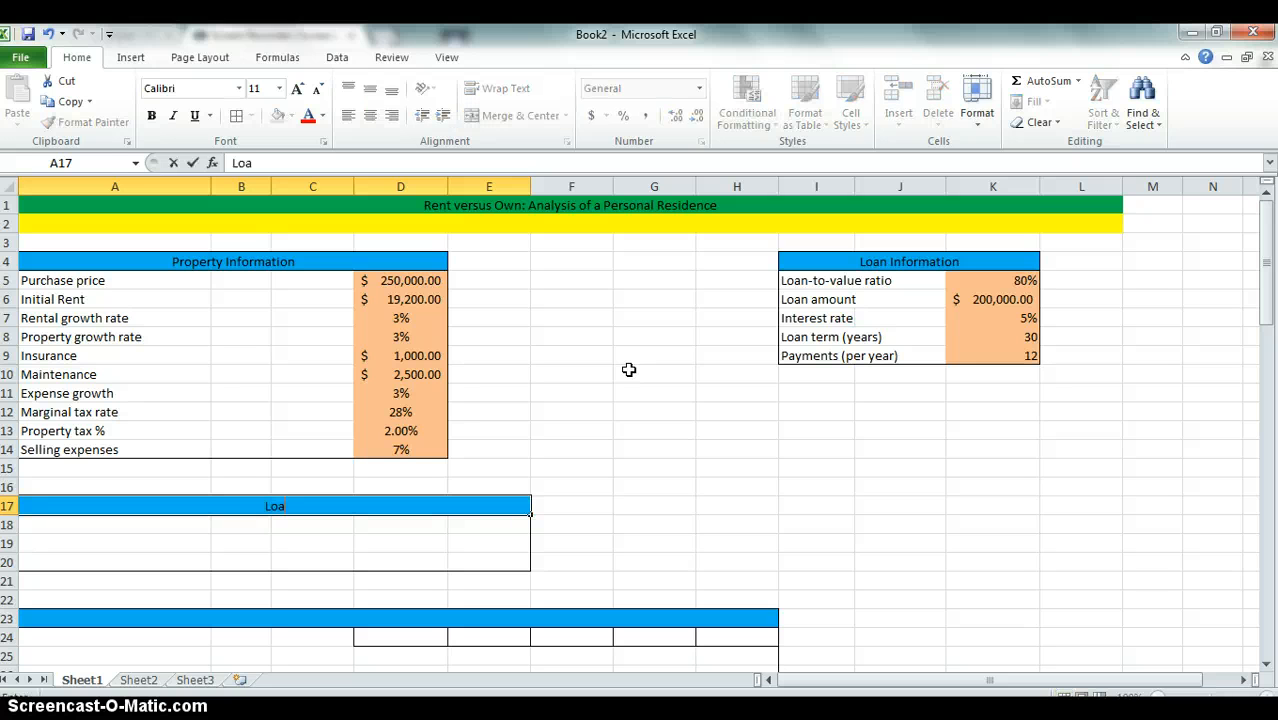
pyautogui.write('n and equity')
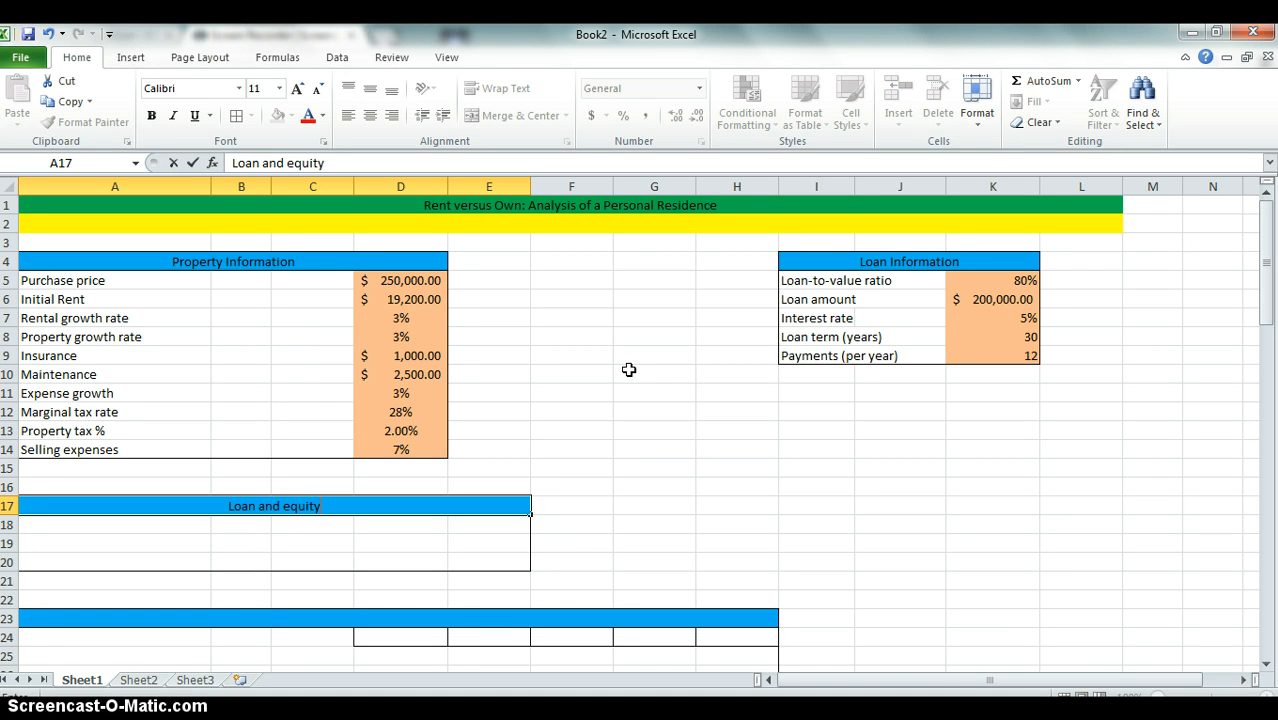
pyautogui.write(' calculations')
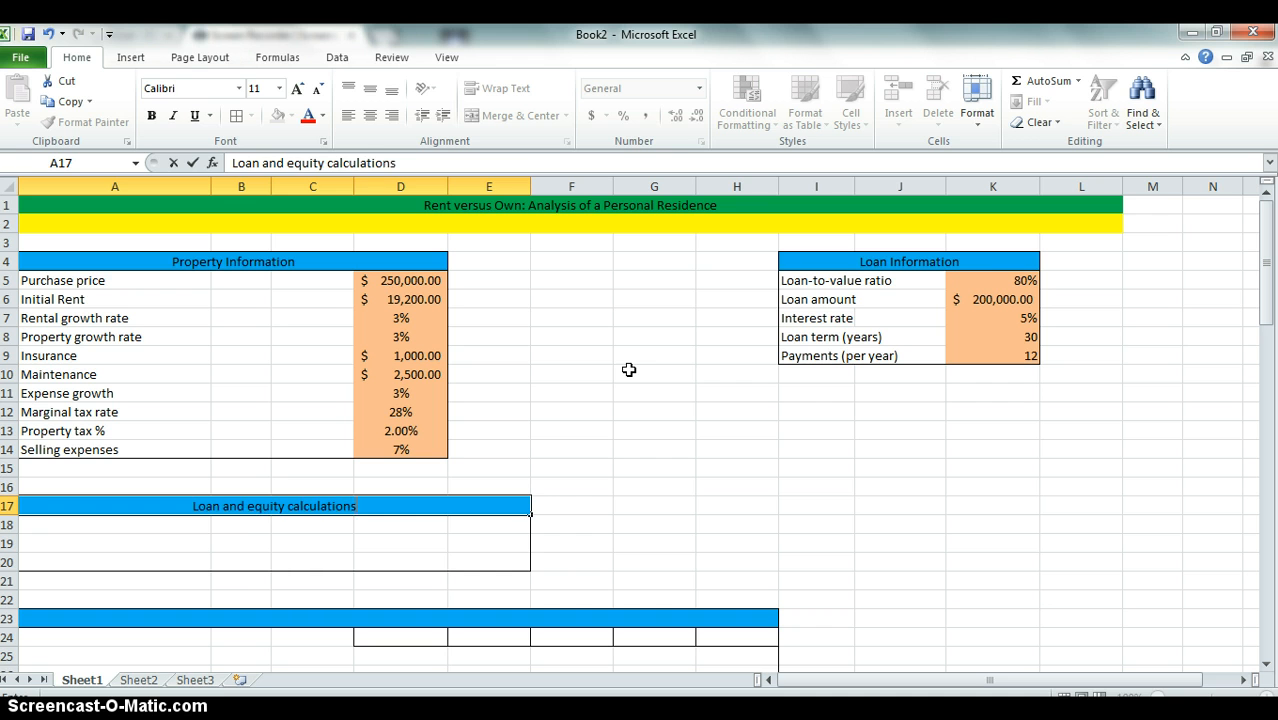
pyautogui.press('Return')
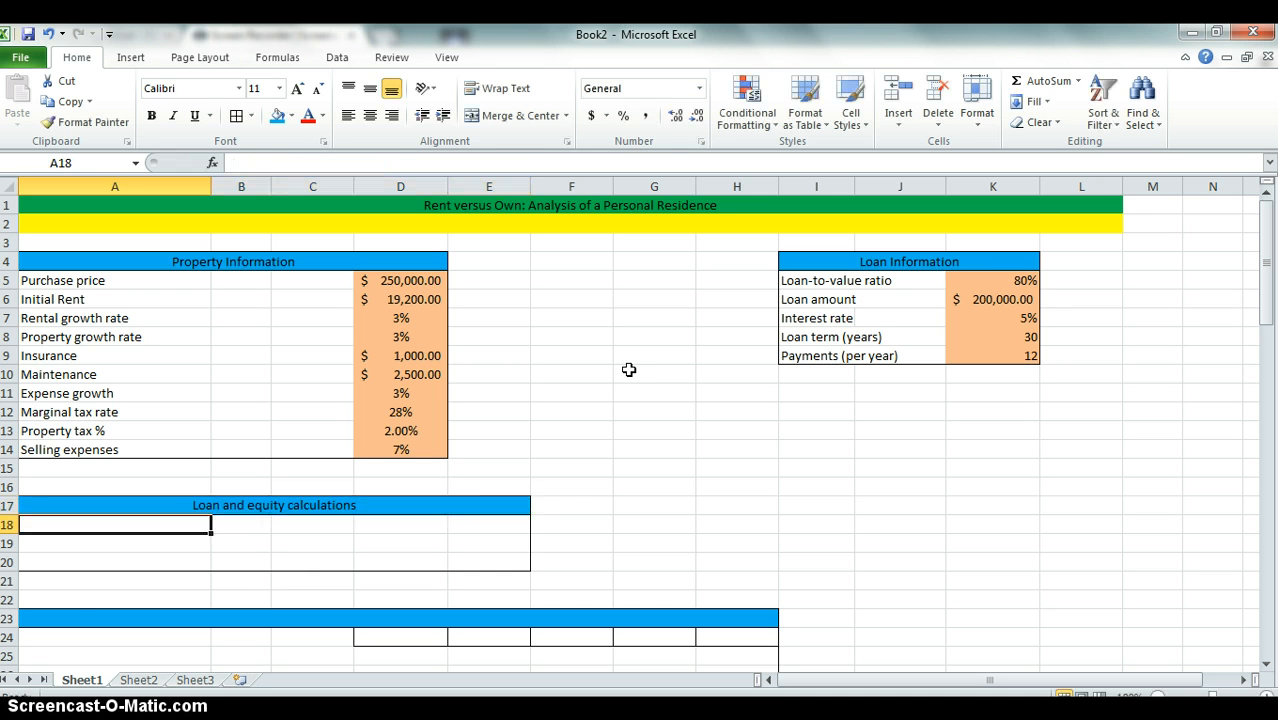
# - Enter the label "Annual debt service (payment)" in A18, the first row below the loan and equity heading
pyautogui.write('Annual ')
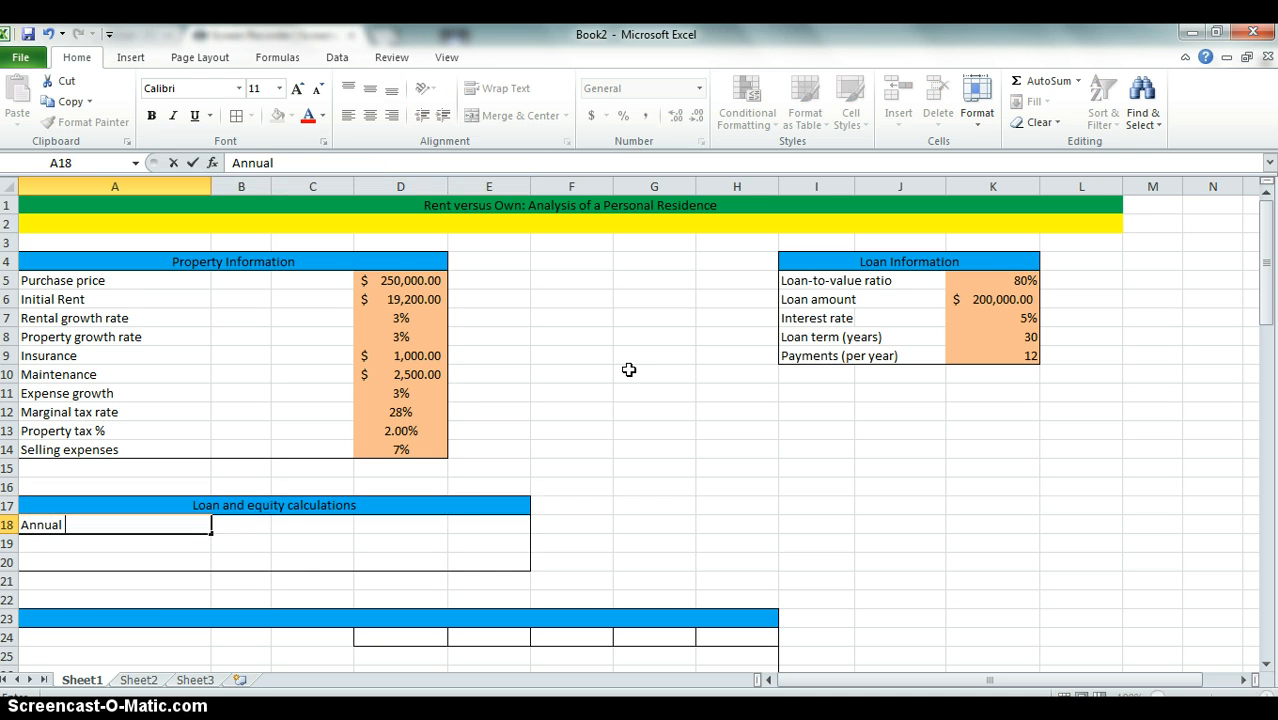
pyautogui.write('debt service pa')
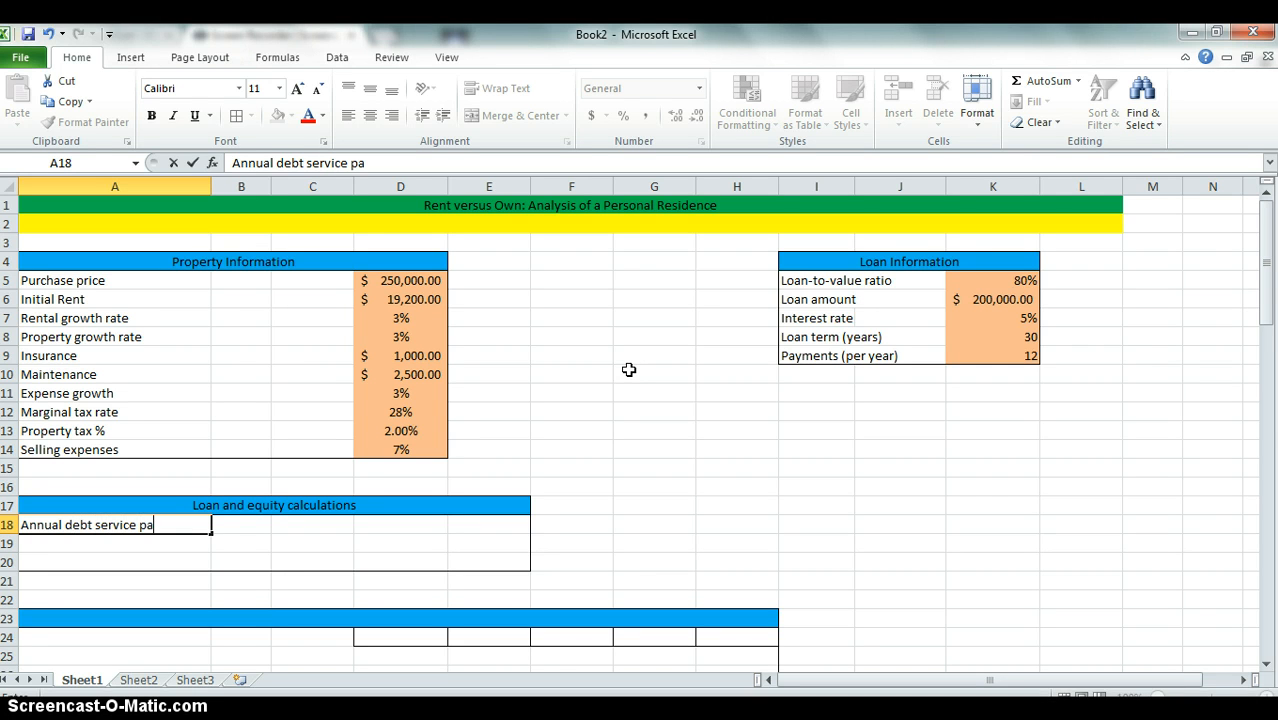
pyautogui.press('BackSpace')
pyautogui.press('BackSpace')
pyautogui.write('(payment')
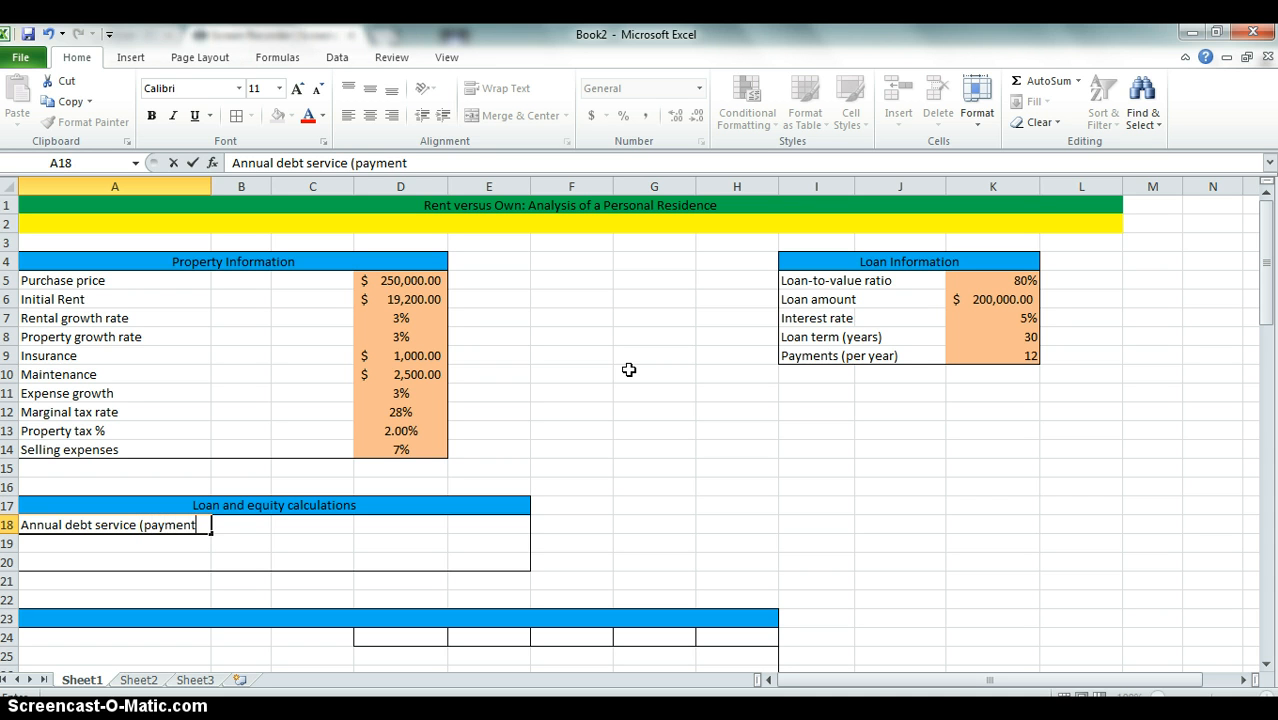
pyautogui.write(')')
pyautogui.press('Return')
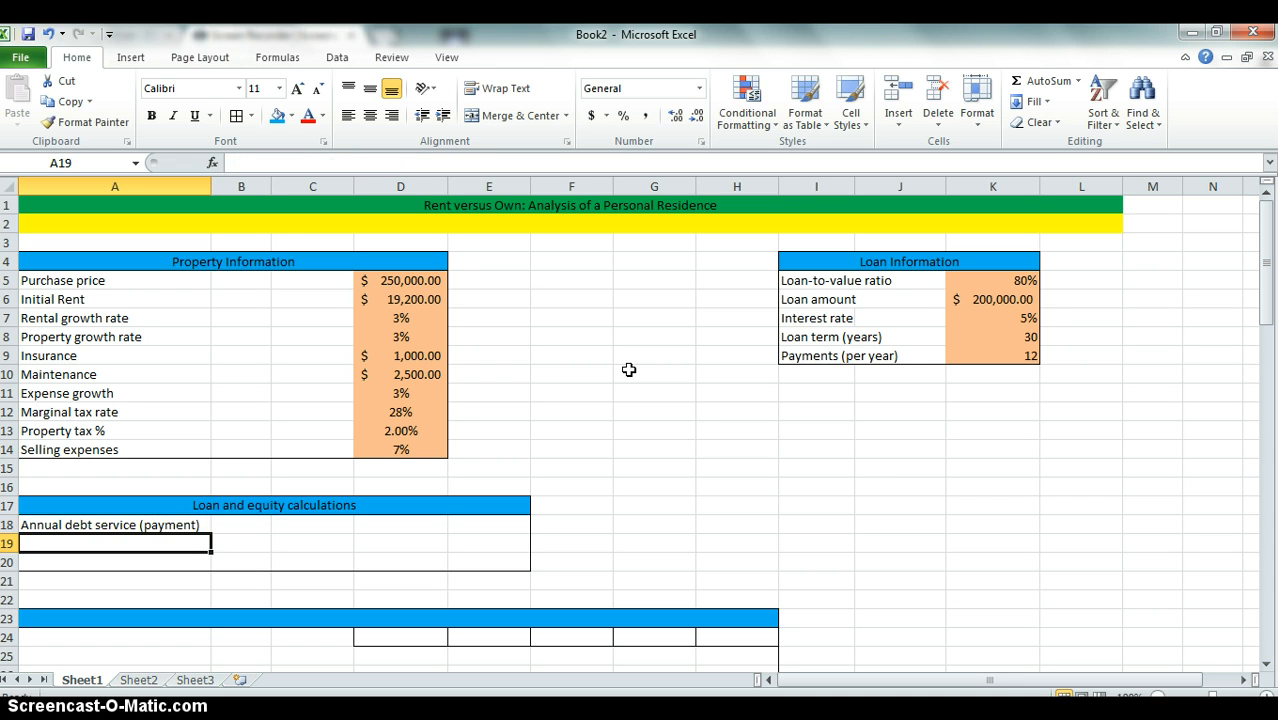
# - Enter the label "Annual loan constant" in A19
pyautogui.write('Annu')
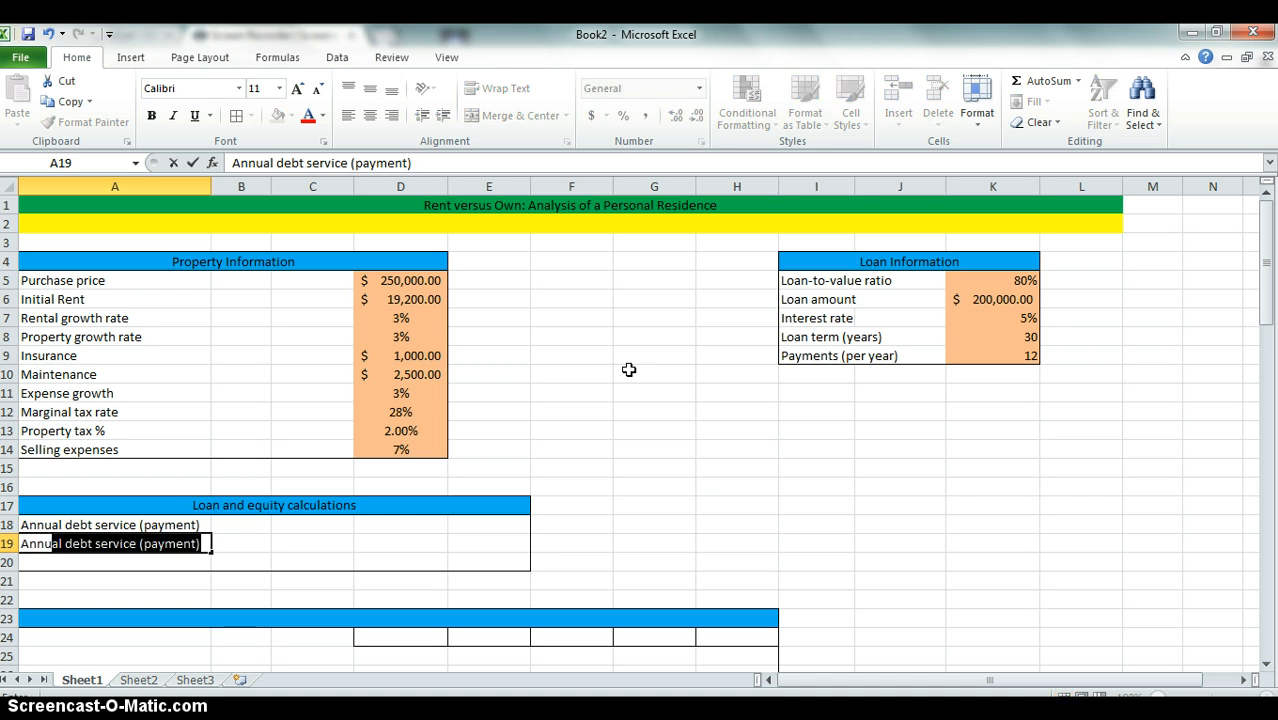
pyautogui.write('al constac')
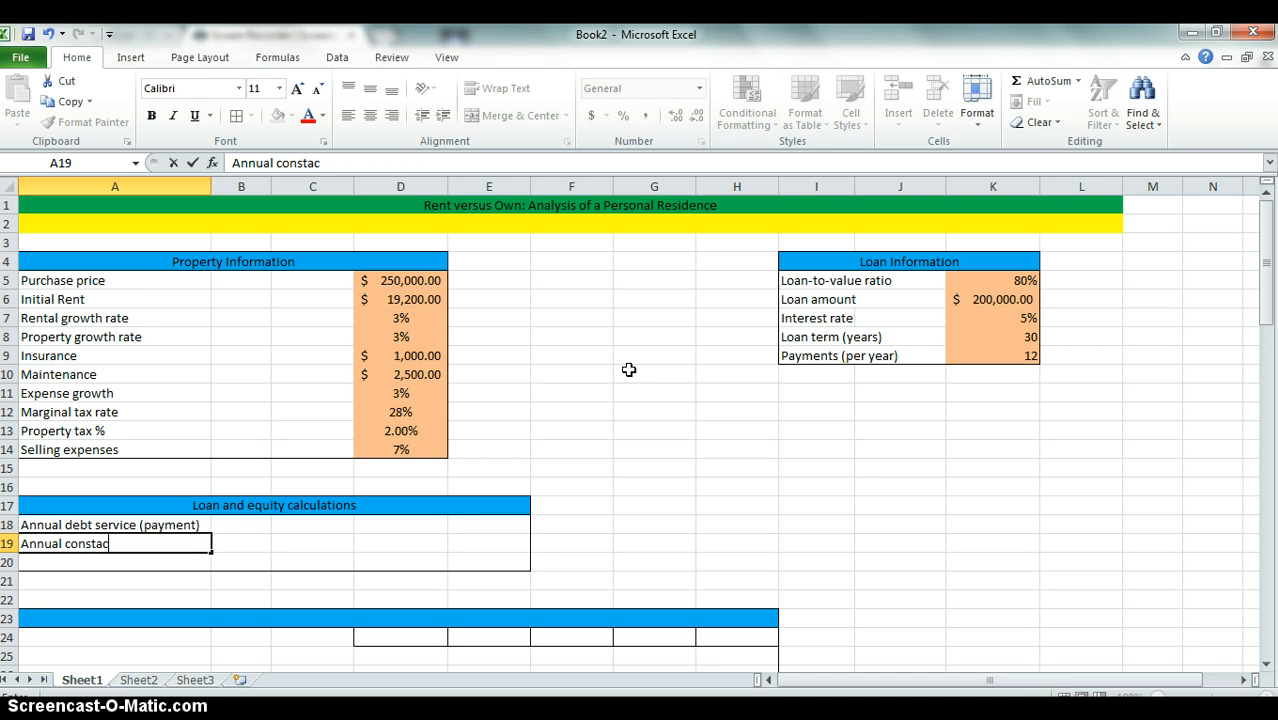
pyautogui.press('BackSpace')
pyautogui.press('BackSpace')
pyautogui.press('BackSpace')
pyautogui.press('BackSpace')
pyautogui.press('BackSpace')
pyautogui.press('BackSpace')
pyautogui.press('BackSpace')
pyautogui.write('loan constant')
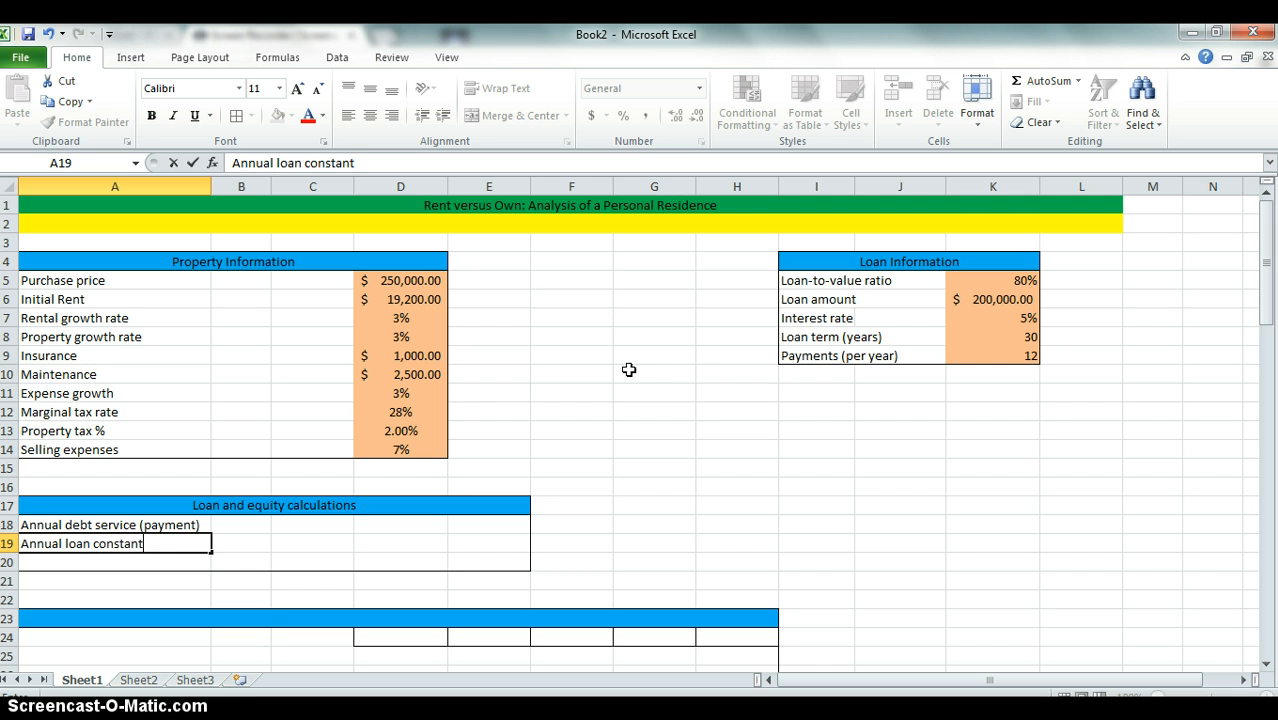
pyautogui.press('Return')
# - Enter the label "Equity investment" in A20, the last row of the loan and equity table
pyautogui.write('Equity ')
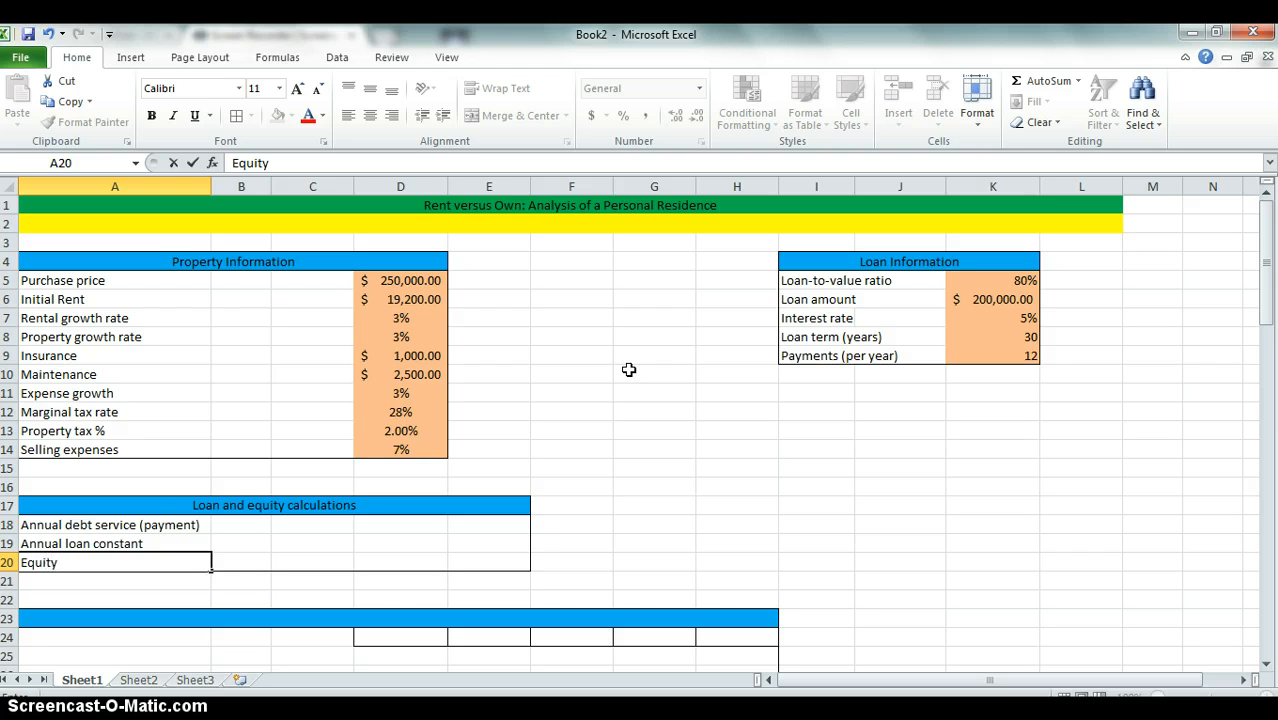
pyautogui.write('investmen')
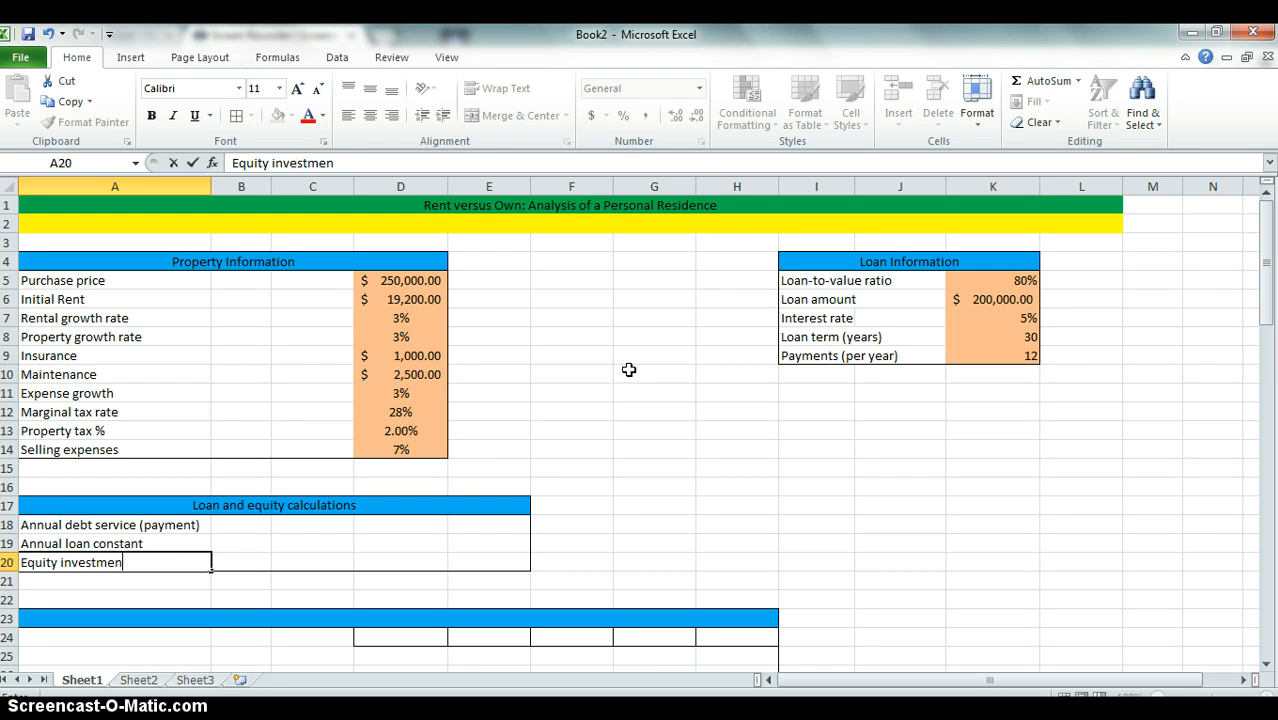
pyautogui.write('t')
pyautogui.press('Right')
# - Calculate the monthly loan payment as a positive amount in C18 with the formula =-PMT(K7/12,K8*12,K6)
pyautogui.press('Up')
pyautogui.press('Right')
pyautogui.press('Up')
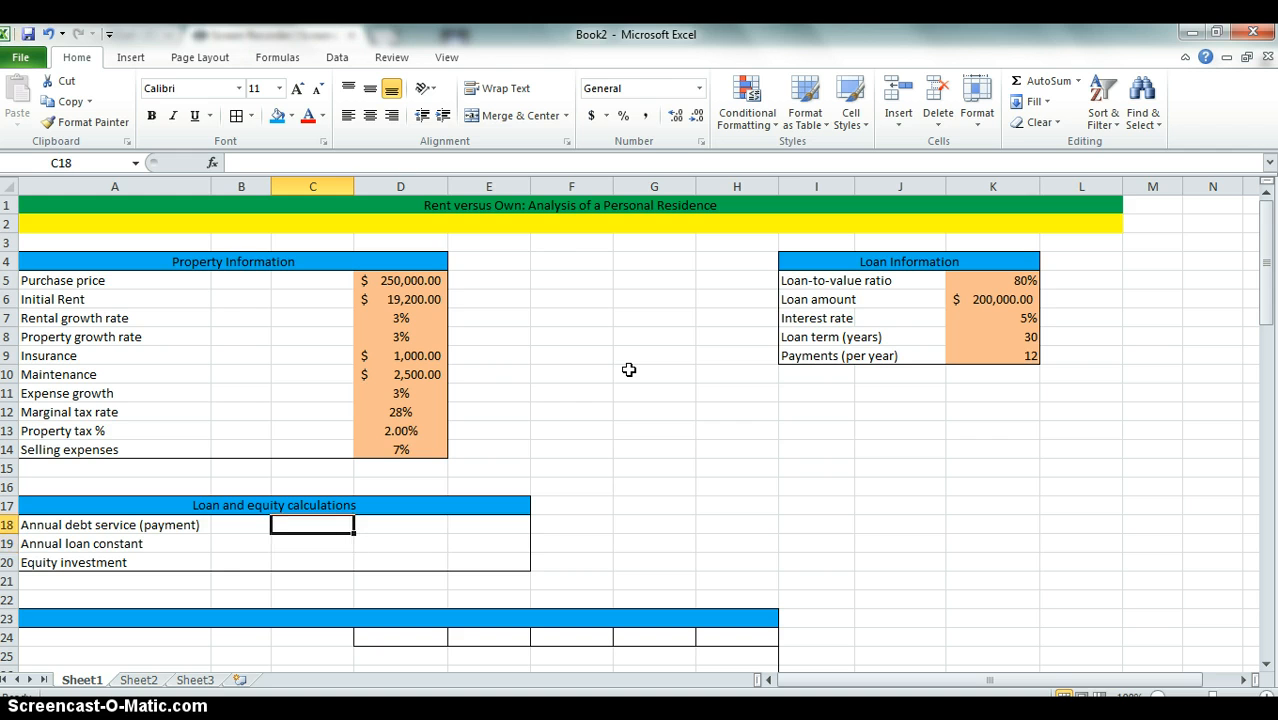
pyautogui.write('=')
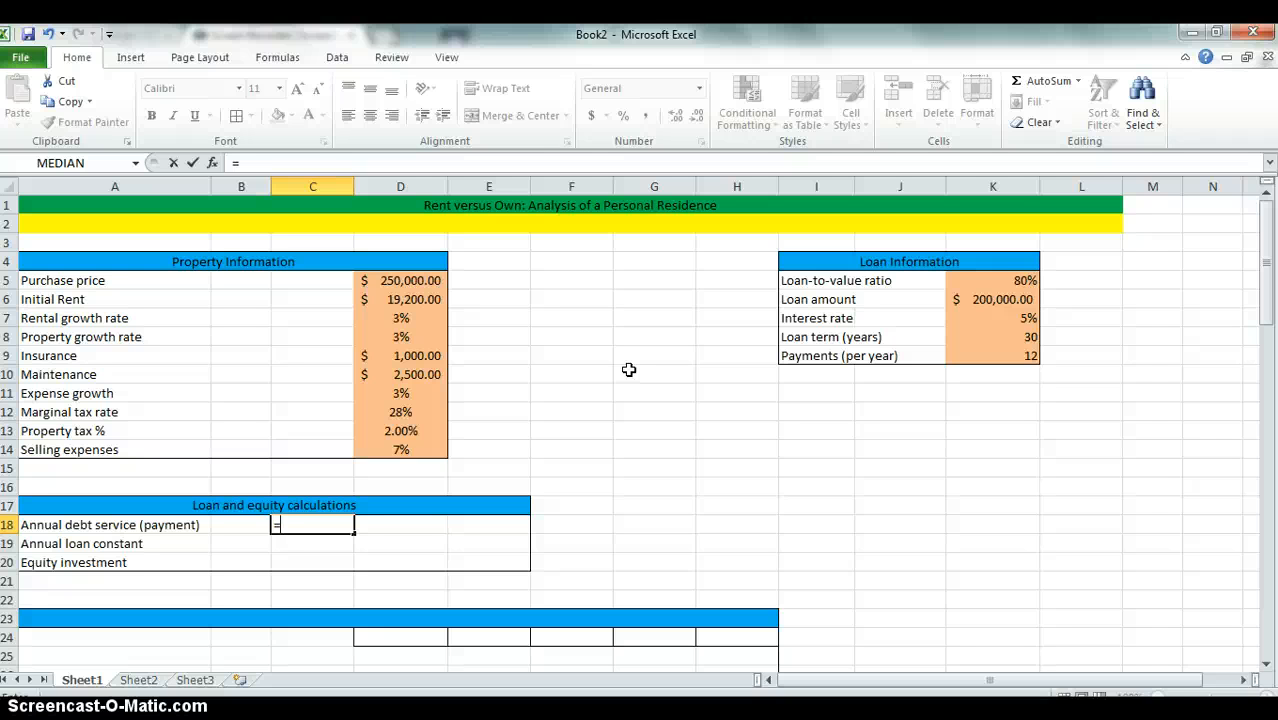
pyautogui.write('-')
pyautogui.press('BackSpace')
pyautogui.write('pmt')
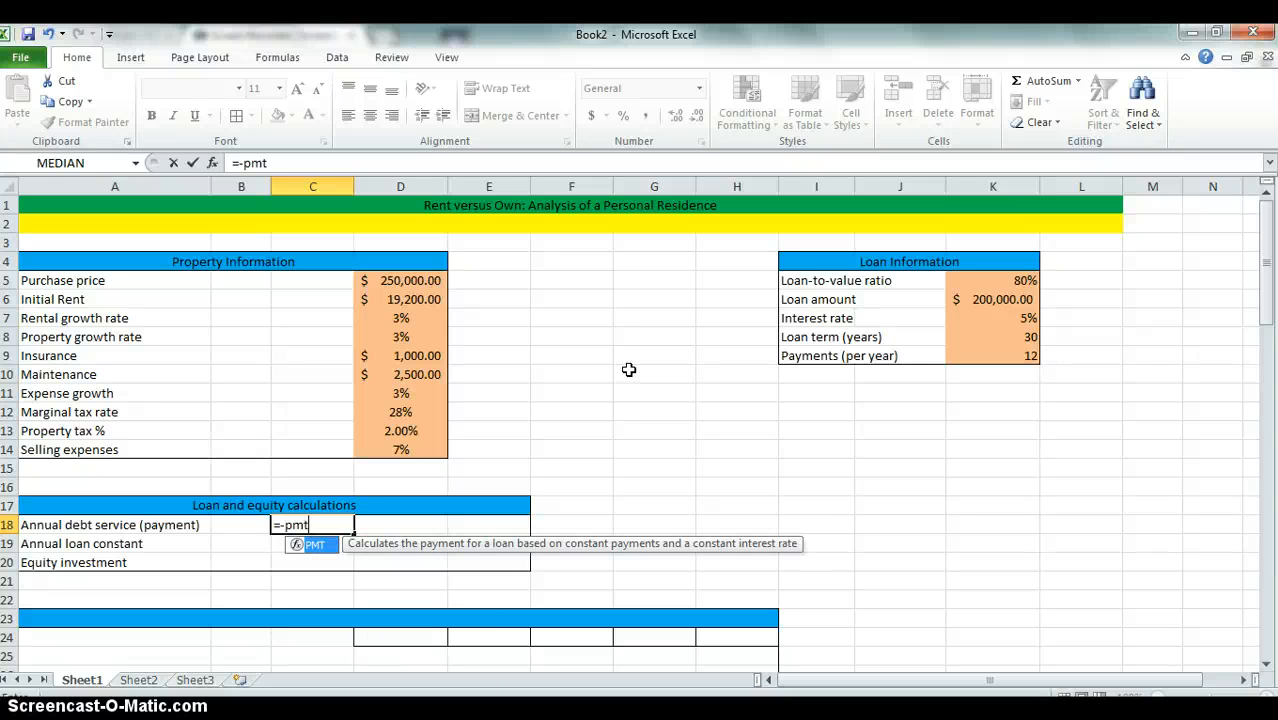
pyautogui.write('(')
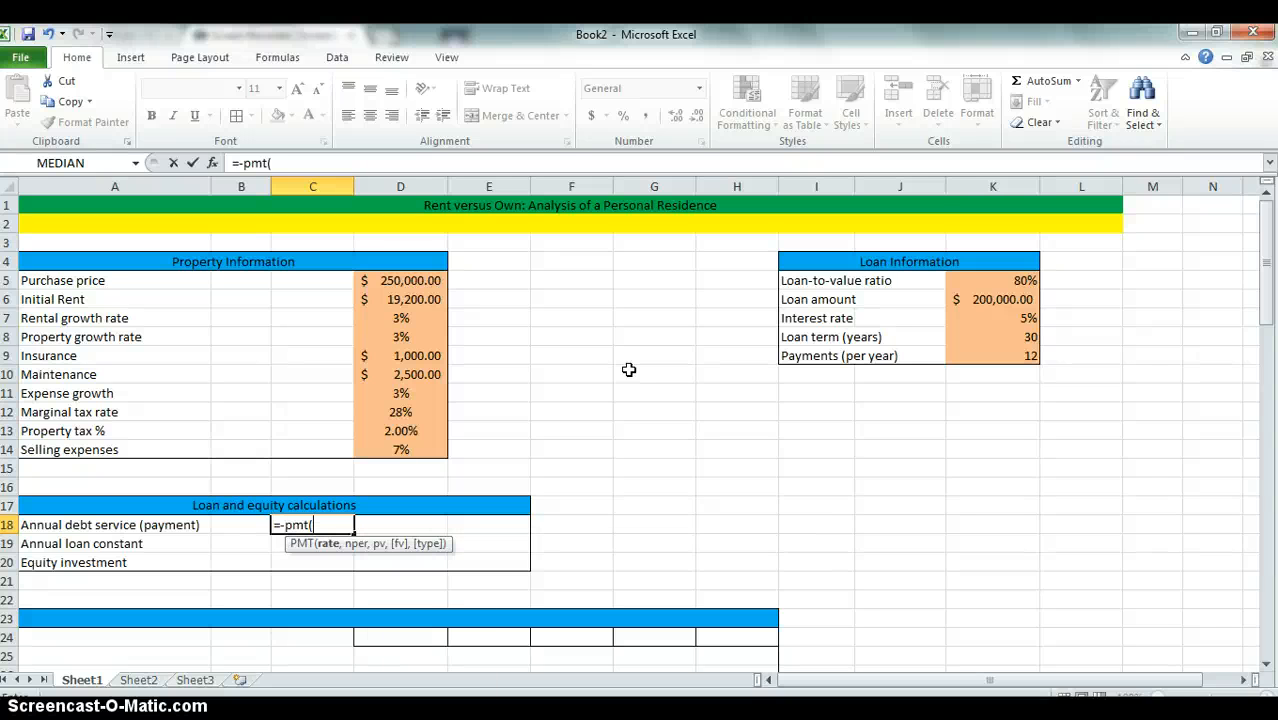
pyautogui.click(1000, 320)
pyautogui.write('/12,')
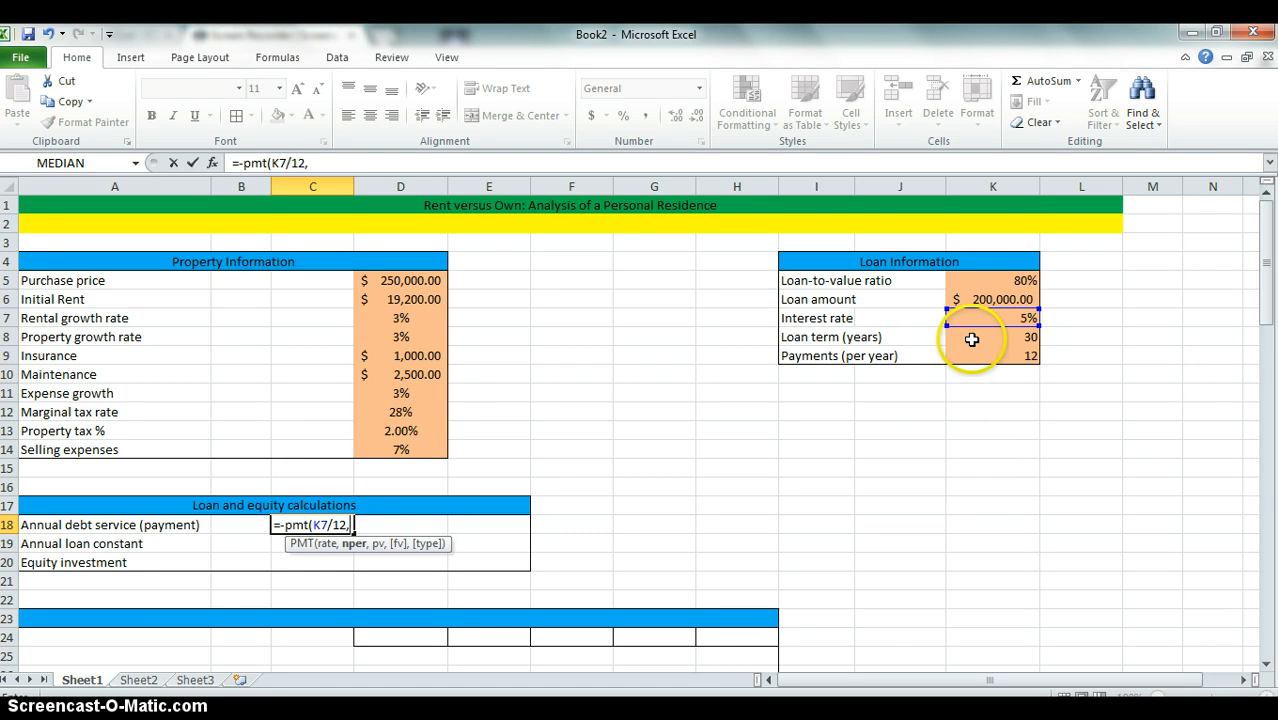
pyautogui.click(972, 340)
pyautogui.write('*12')
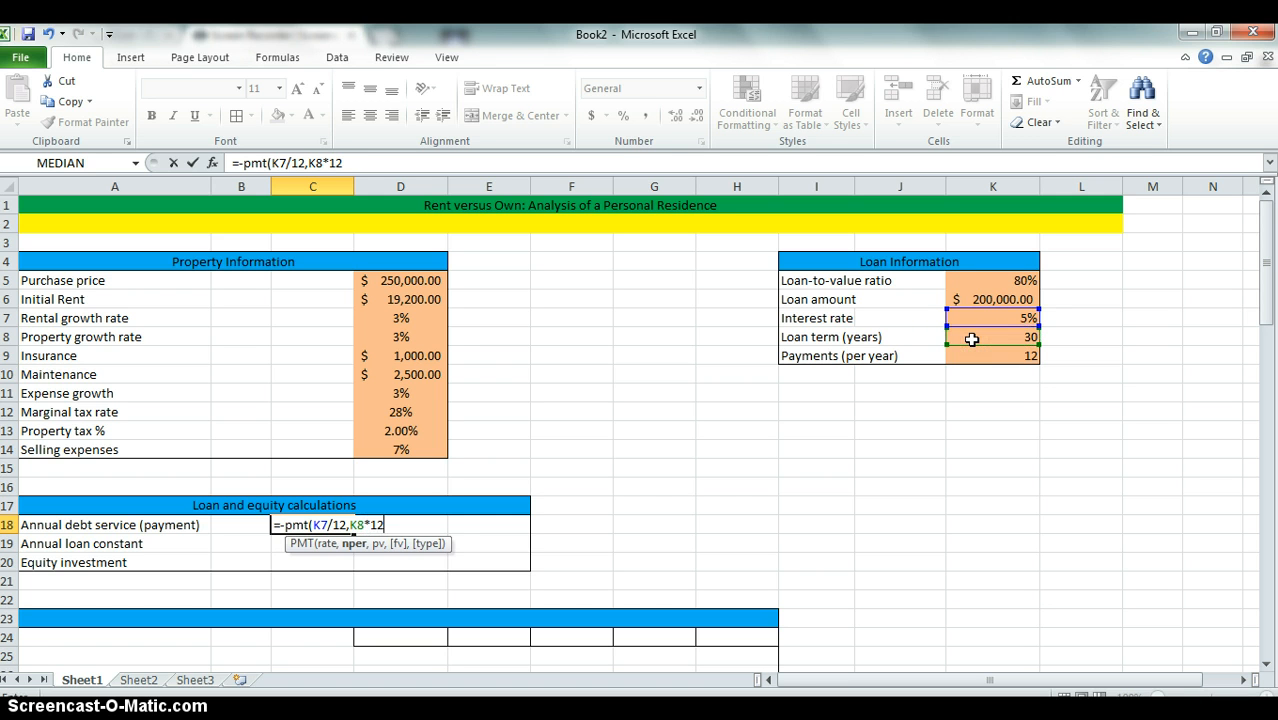
pyautogui.write(',')
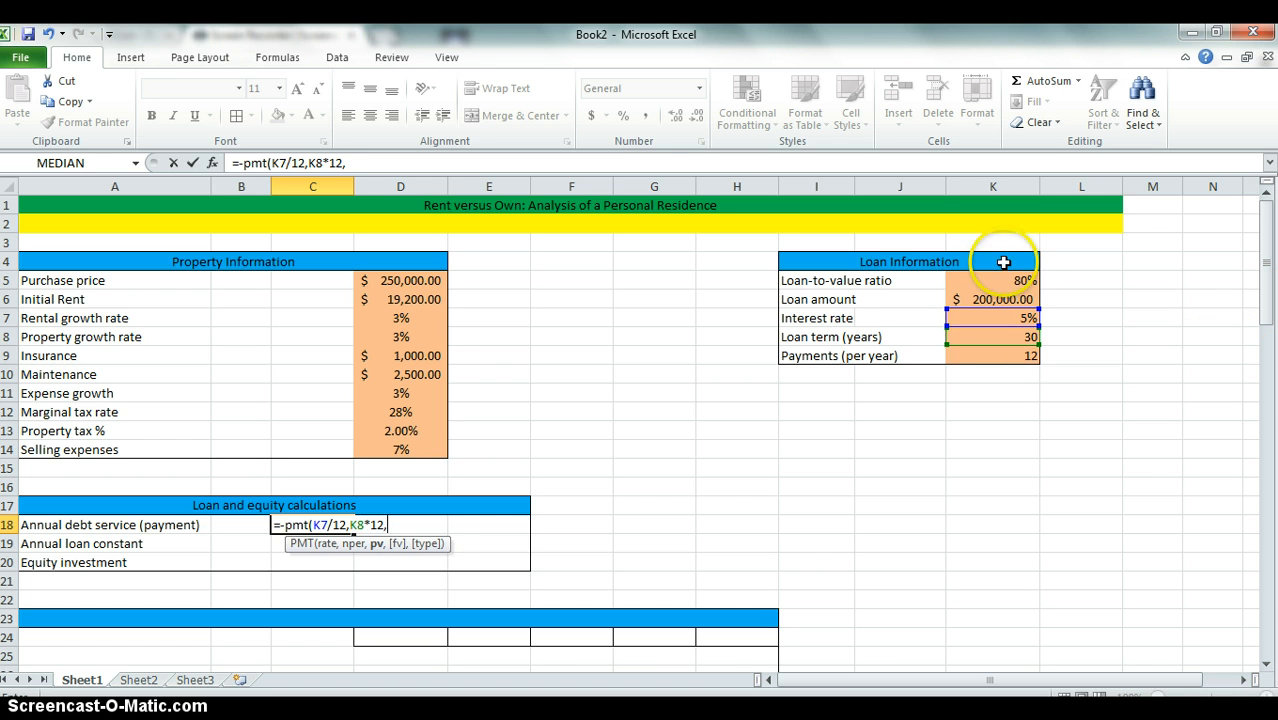
pyautogui.click(1000, 300)
pyautogui.press('Return')
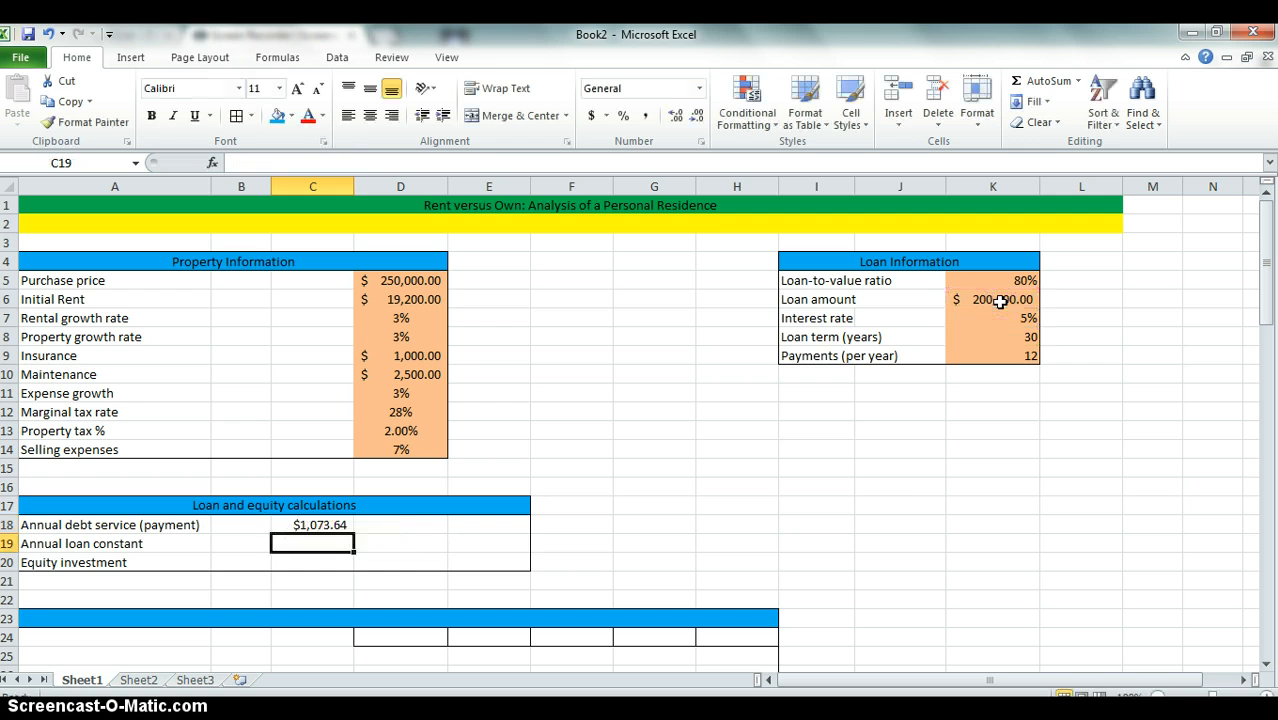
# - Calculate the annual debt service in E18 from the monthly payment with the formula =C18*12
pyautogui.press('Up')
pyautogui.press('Right')
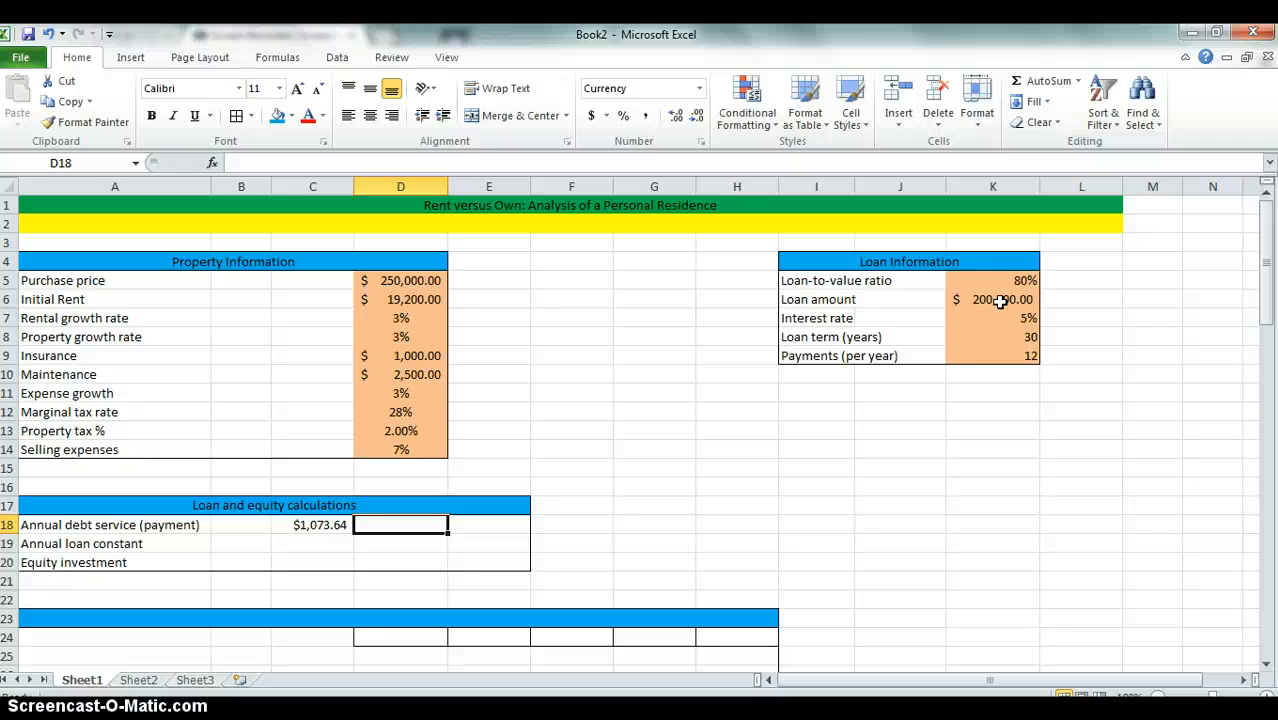
pyautogui.press('Right')
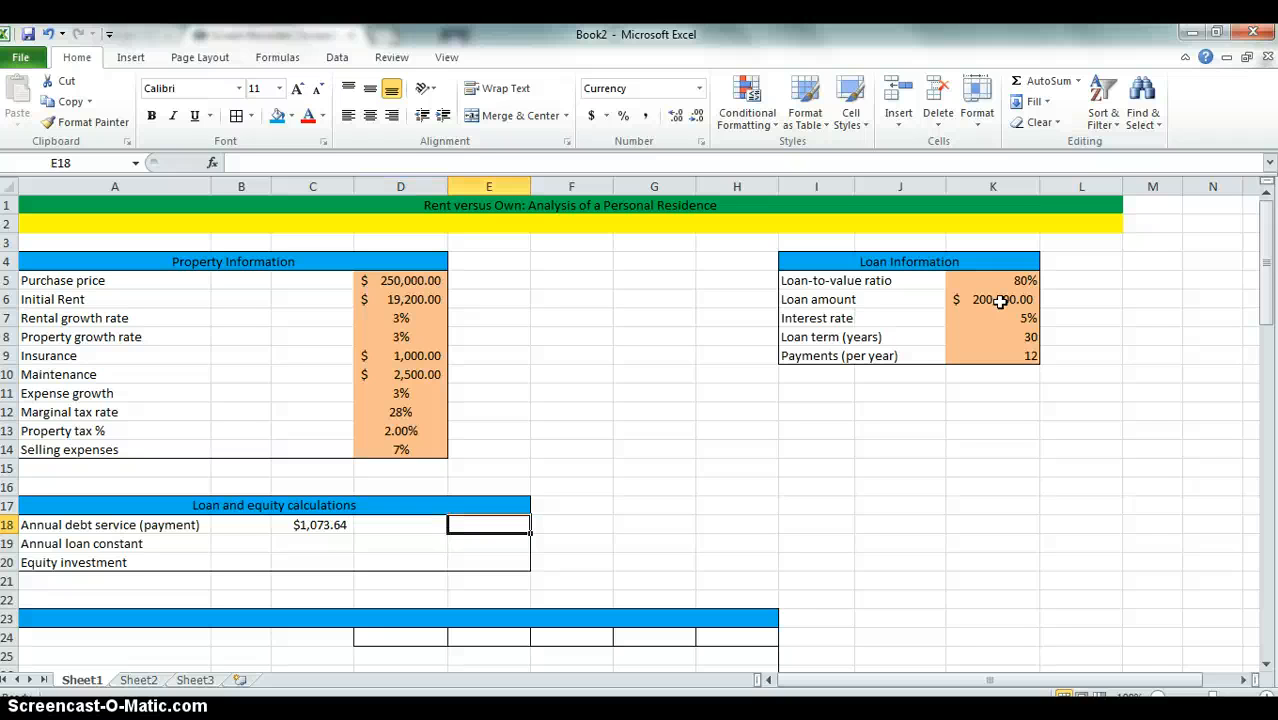
pyautogui.press('Left')
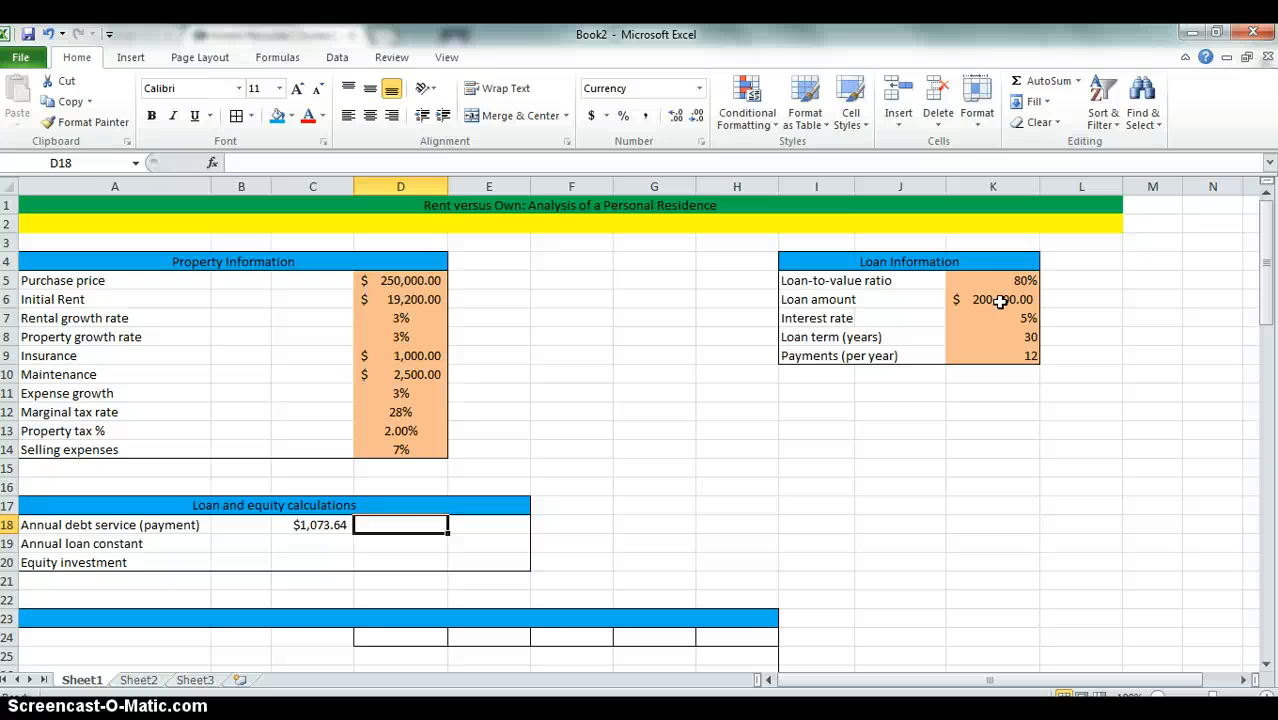
pyautogui.write('=')
pyautogui.press('Escape')
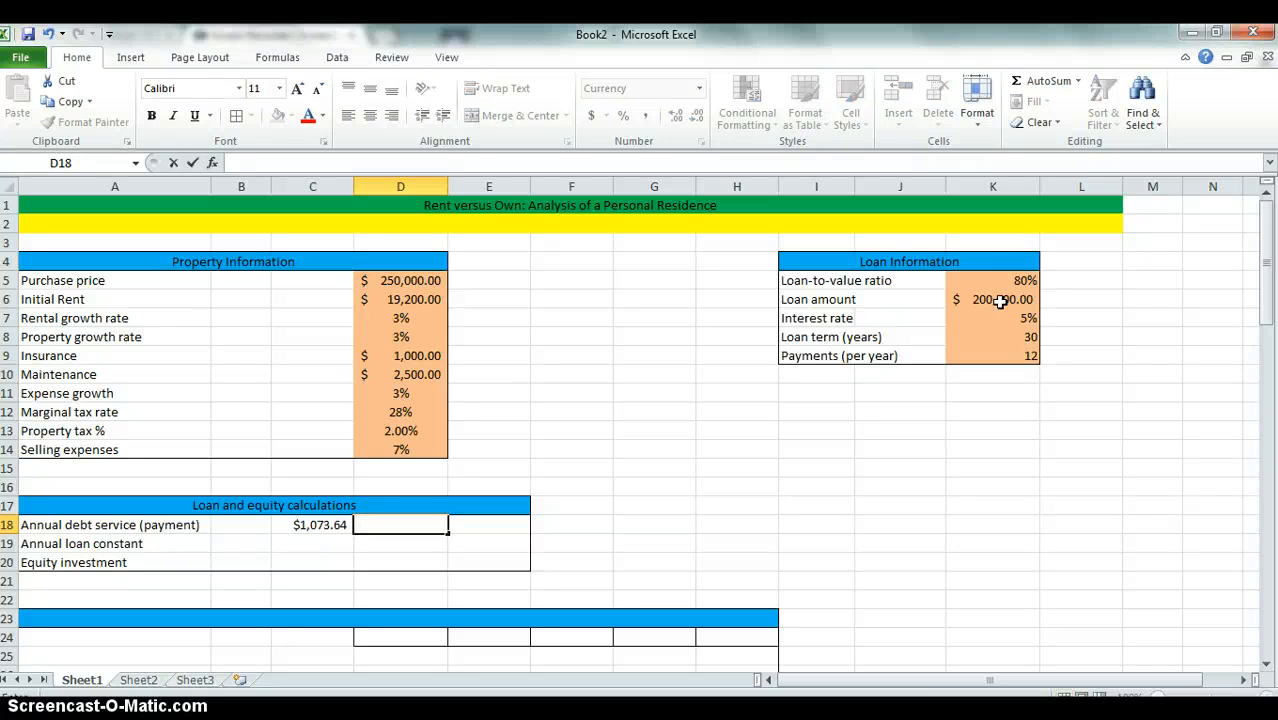
pyautogui.press('Right')
pyautogui.write('=')
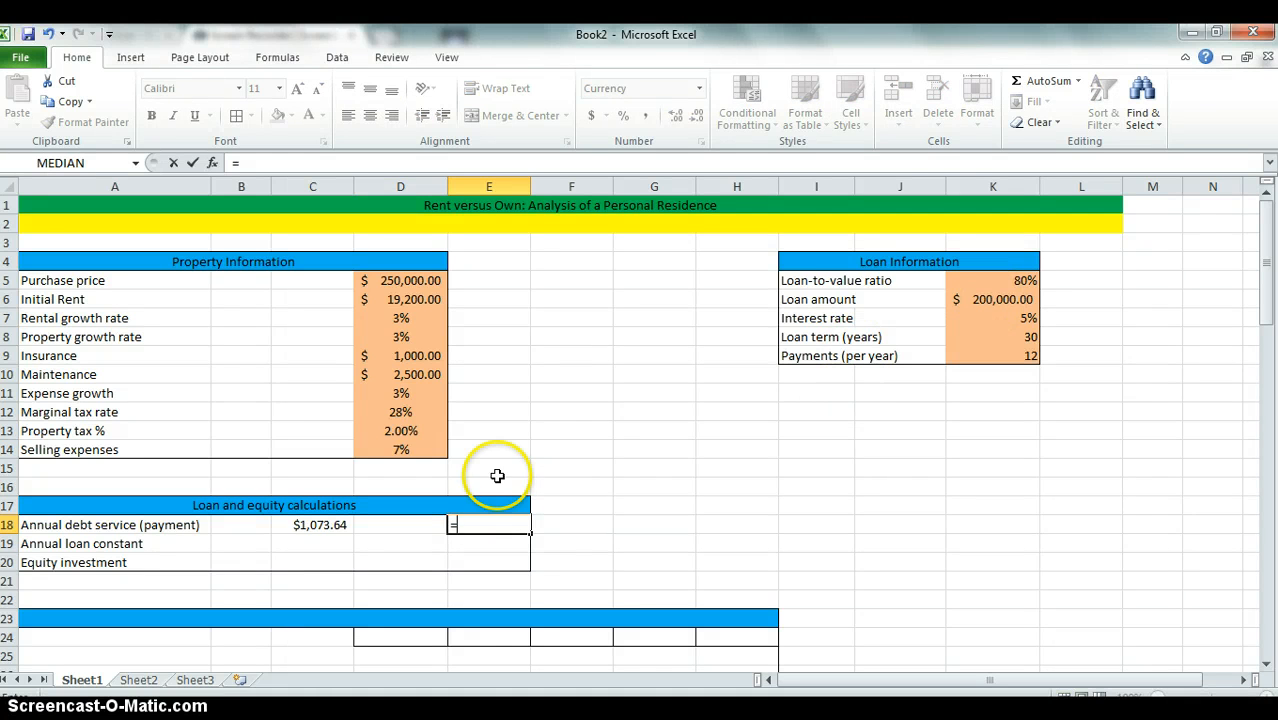
pyautogui.click(318, 525)
pyautogui.write('*')
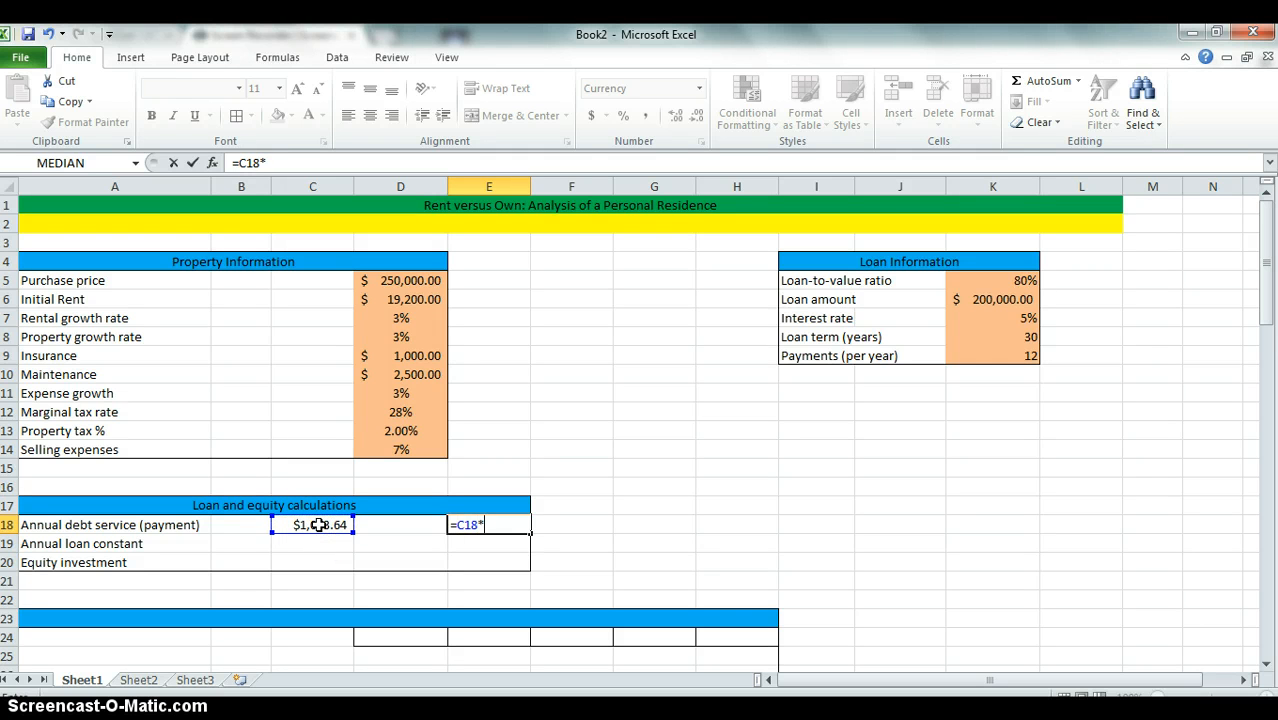
pyautogui.write('12')
pyautogui.press('Return')
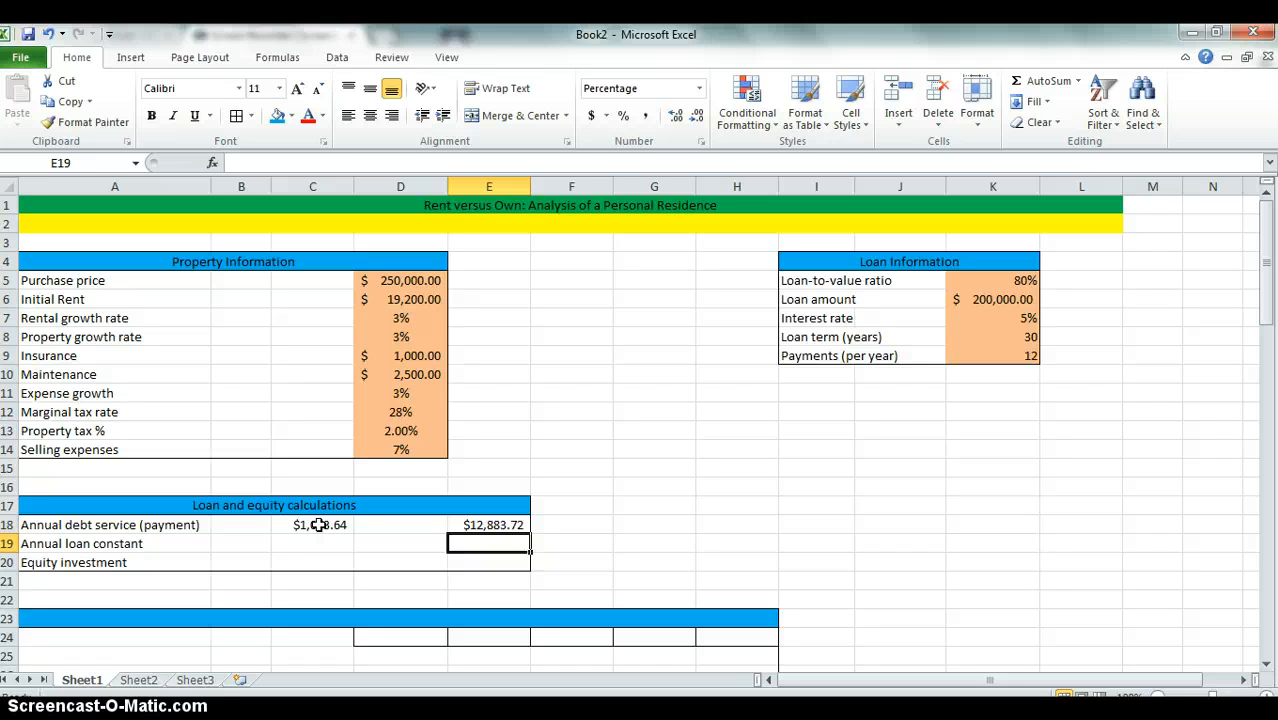
# - Calculate the annual loan constant in E19 by dividing annual debt service by the loan amount with the formula =E18/K6
pyautogui.press('Left')
pyautogui.press('Left')
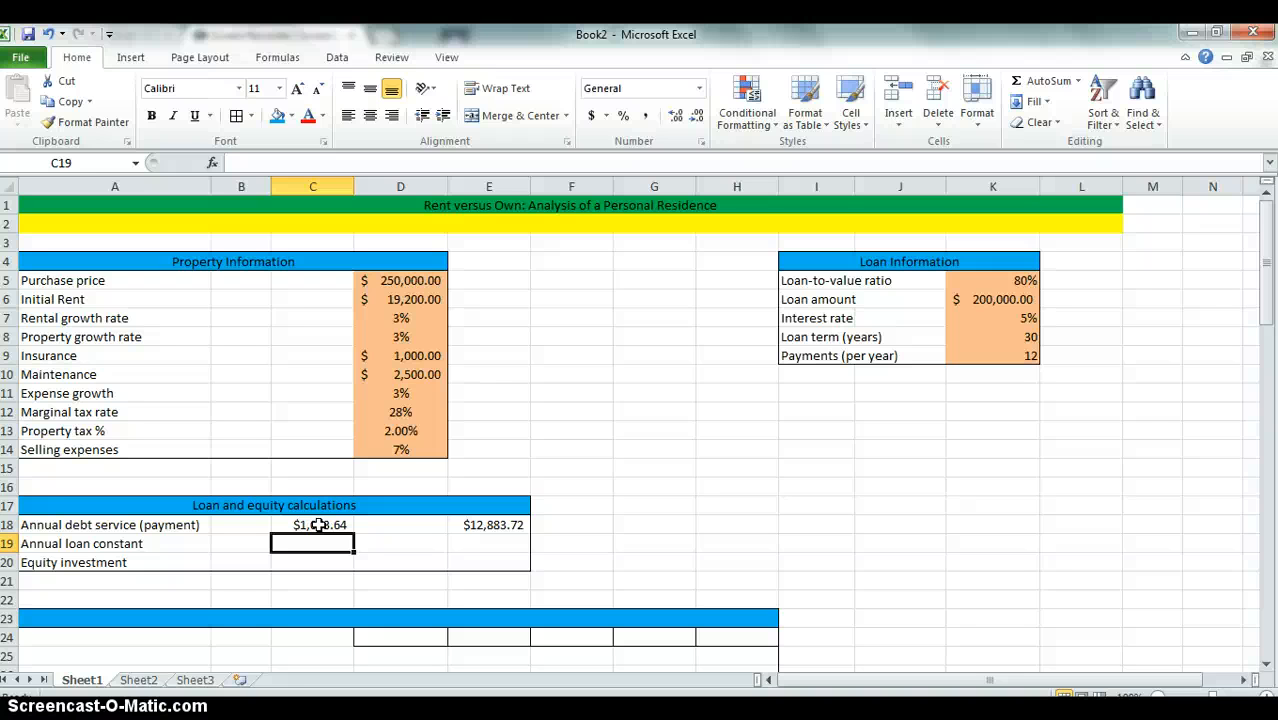
pyautogui.press('Right')
pyautogui.press('Right')
pyautogui.write('=')
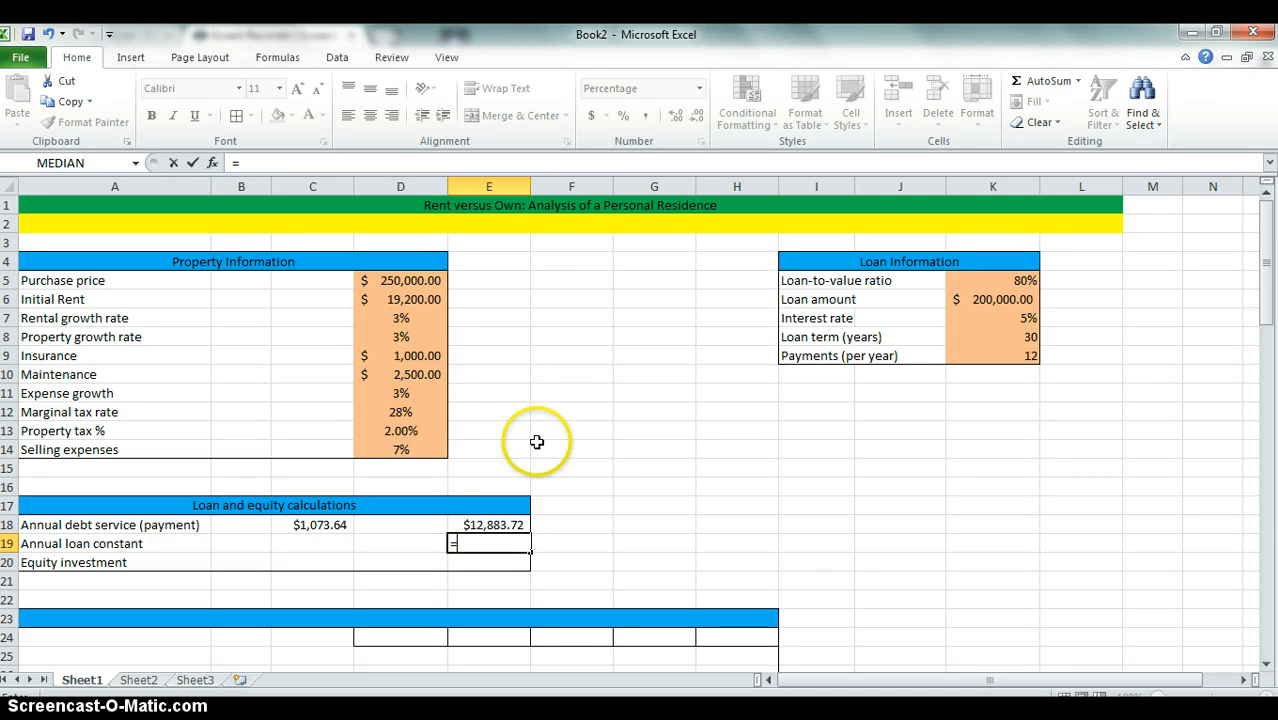
pyautogui.click(482, 525)
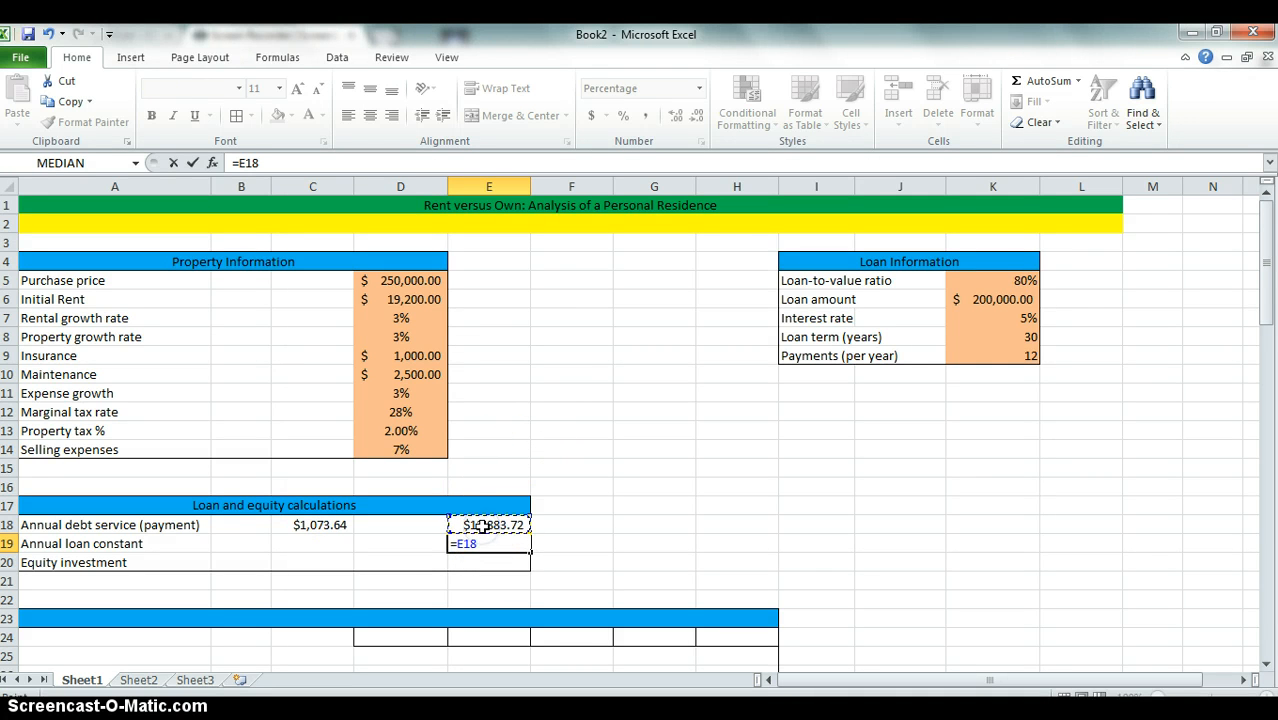
pyautogui.write('/')
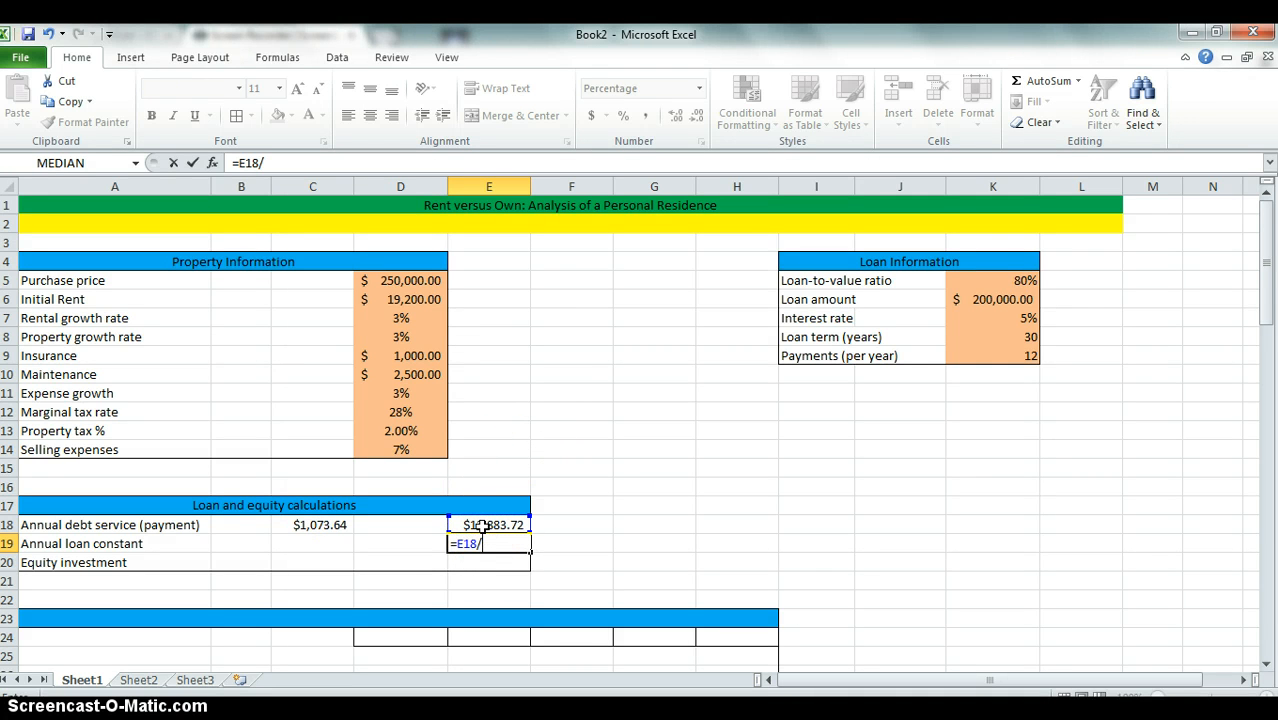
pyautogui.click(993, 299)
pyautogui.press('Return')
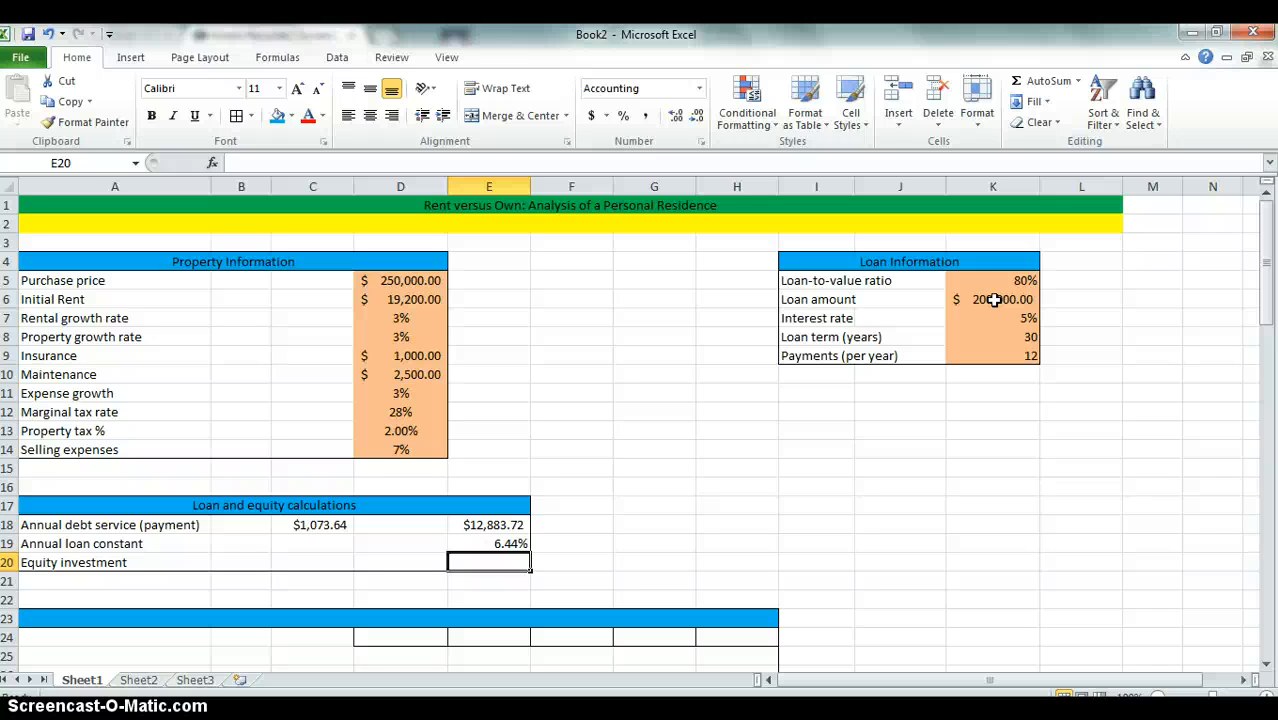
# - Calculate the equity investment in E20 as purchase price minus loan amount with the formula =D5-K6
pyautogui.press('Left')
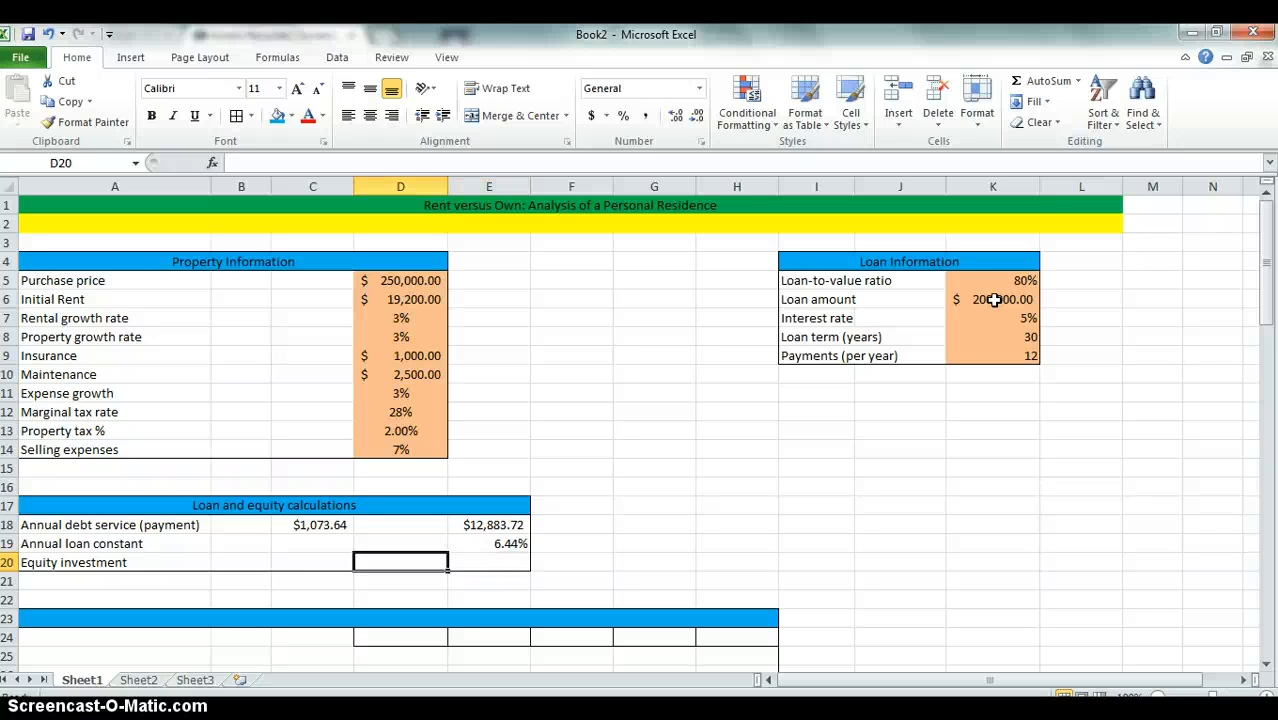
pyautogui.press('Right')
pyautogui.write('=')
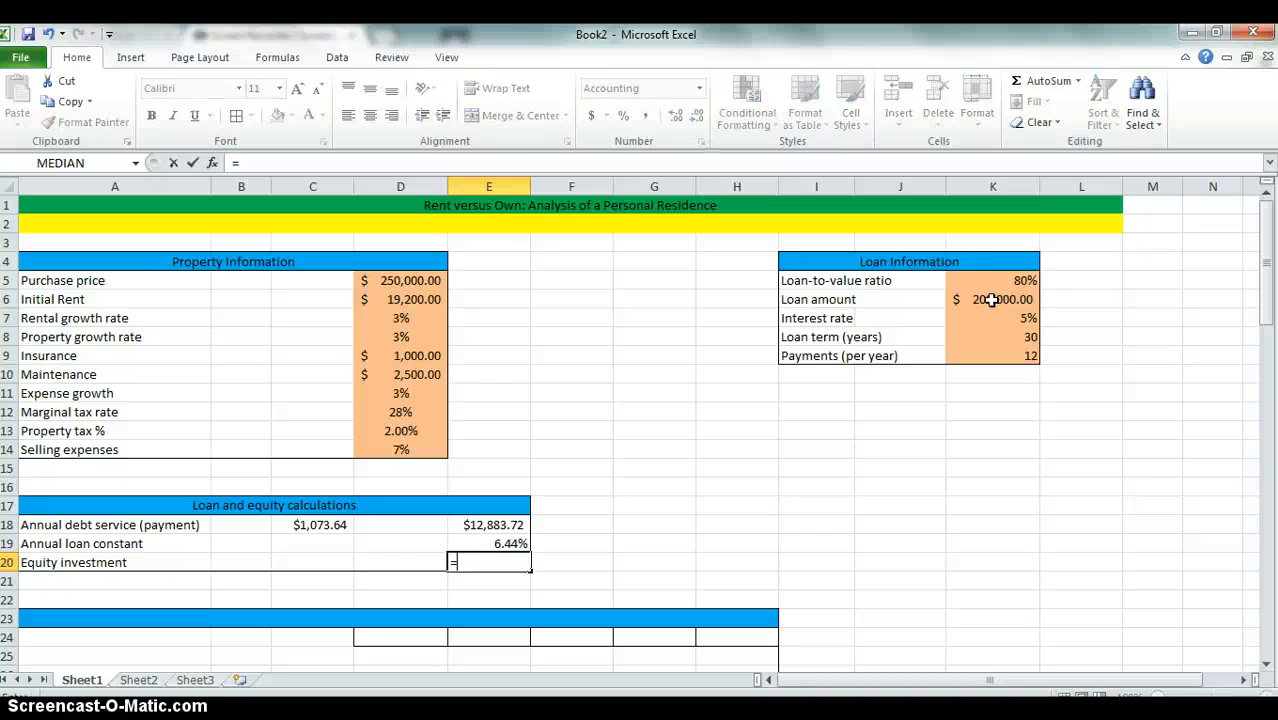
pyautogui.click(400, 281)
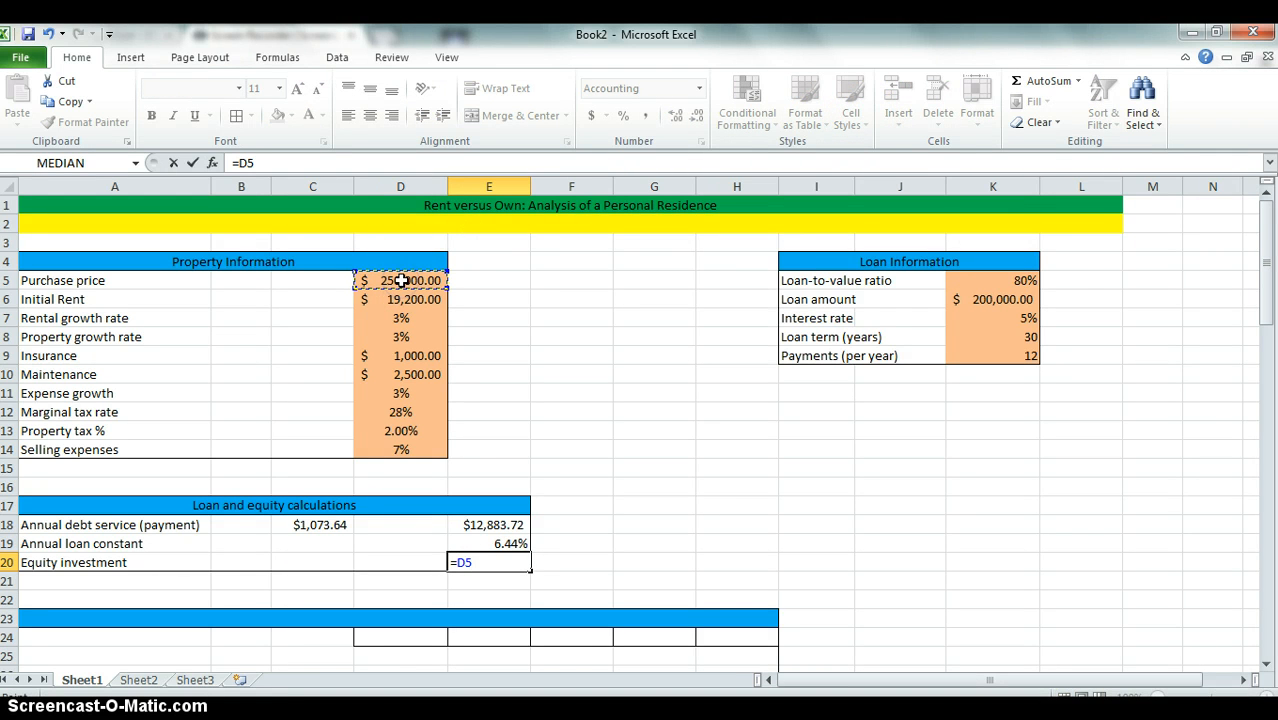
pyautogui.write('-')
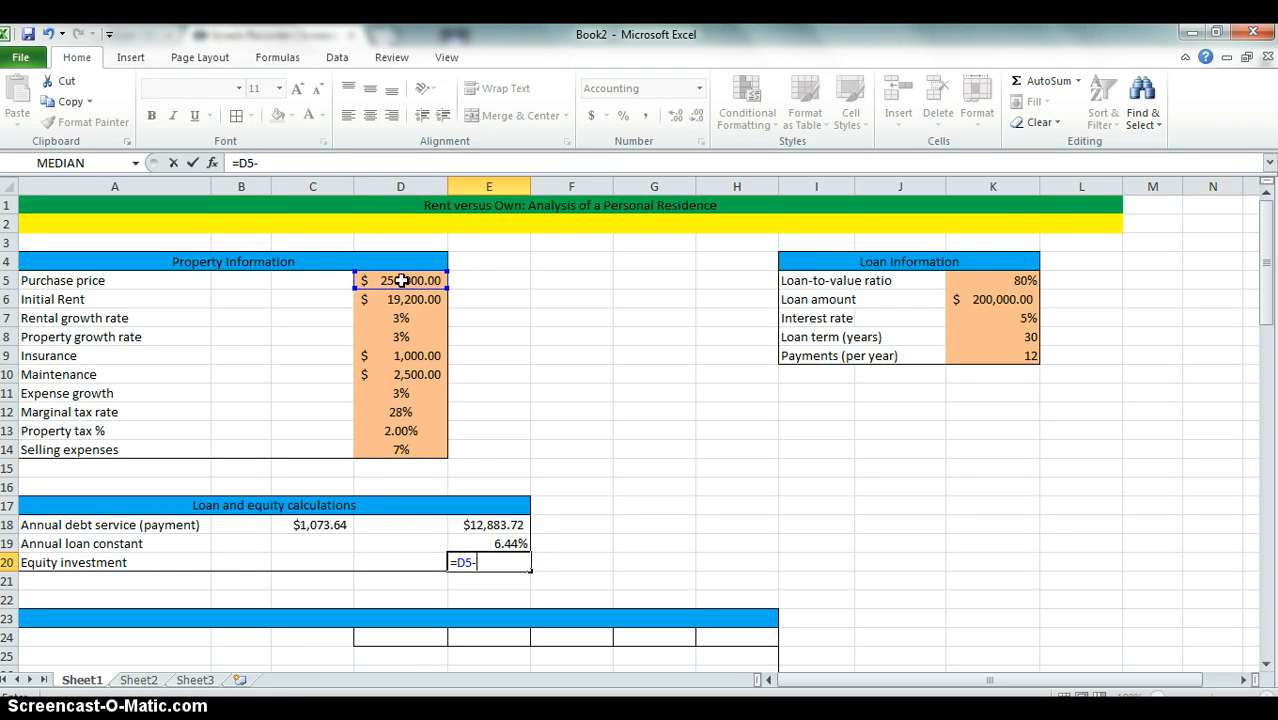
pyautogui.click(962, 299)
pyautogui.press('Return')
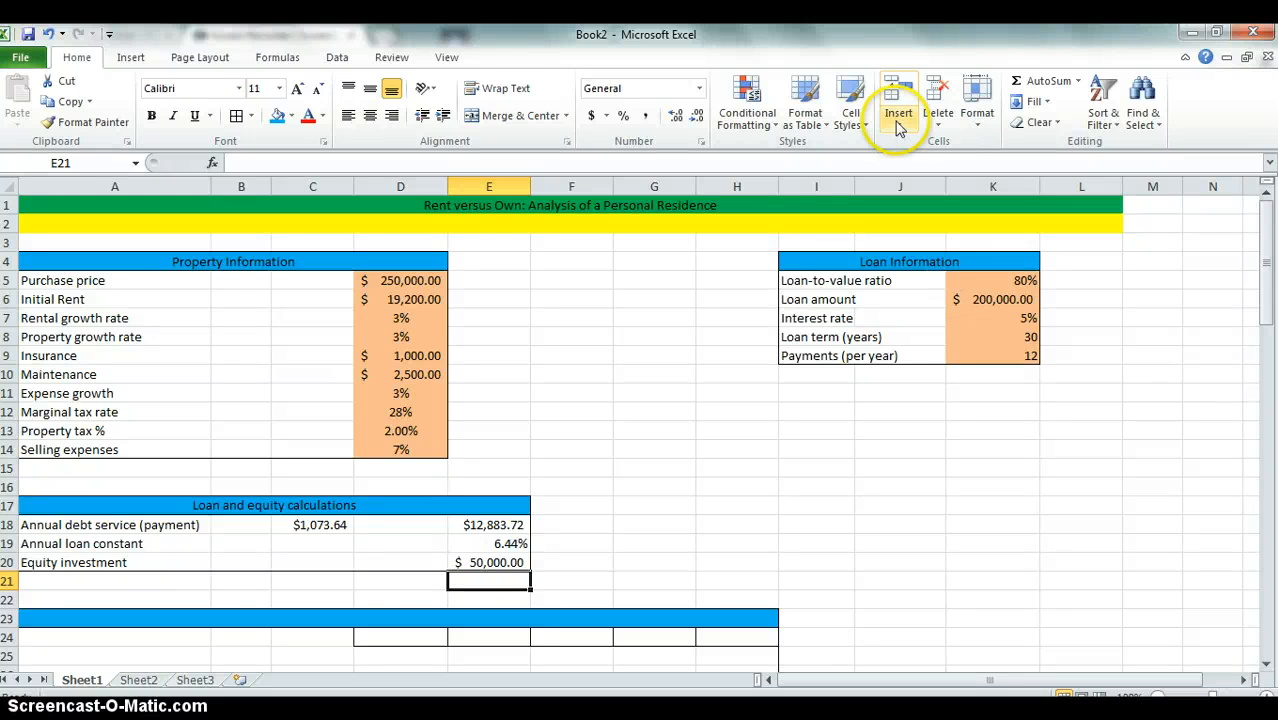
# - Enter the title "Summary Loan Schedule" in the merged blue header of row 23
pyautogui.click(305, 622)
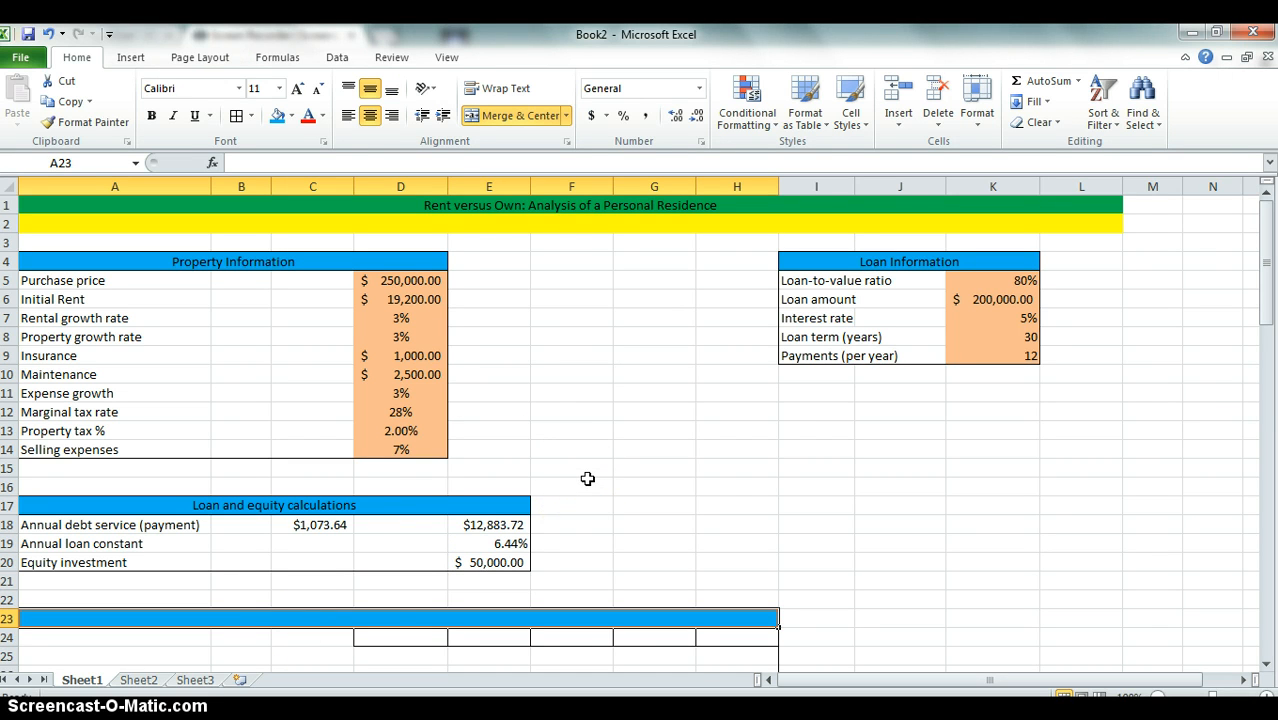
pyautogui.write('Summary')
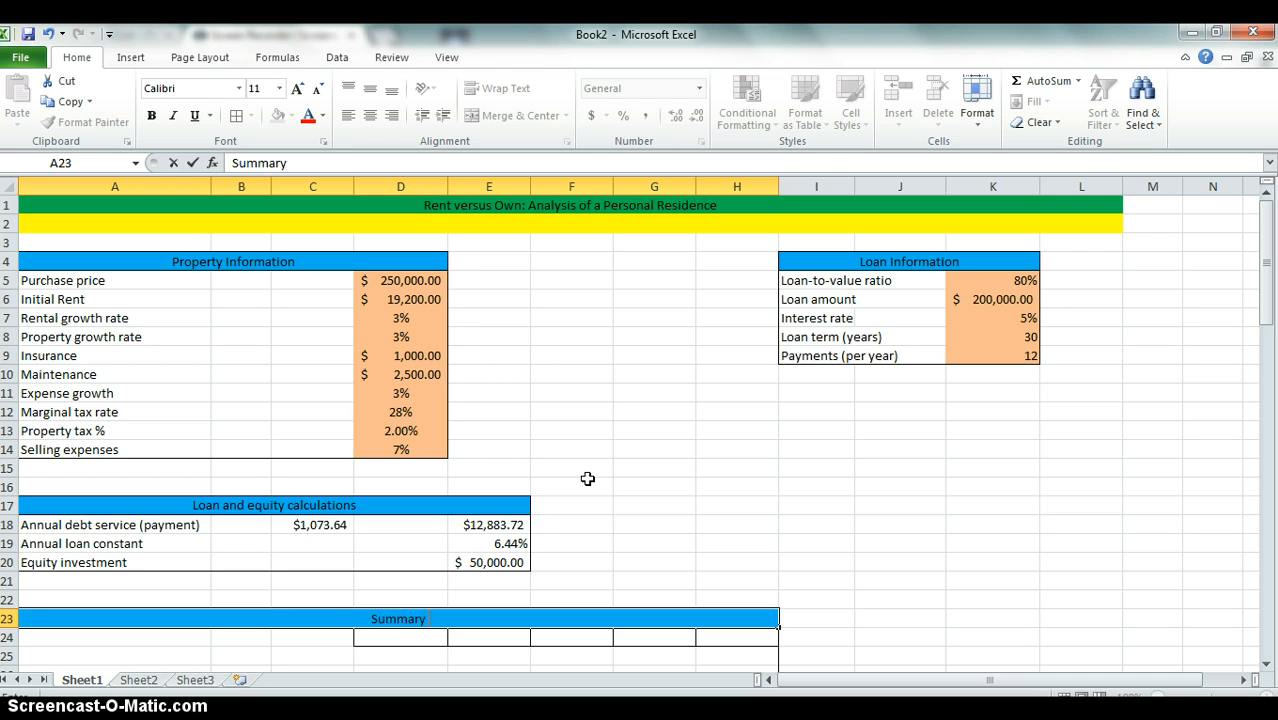
pyautogui.write(' Loan Schedule')
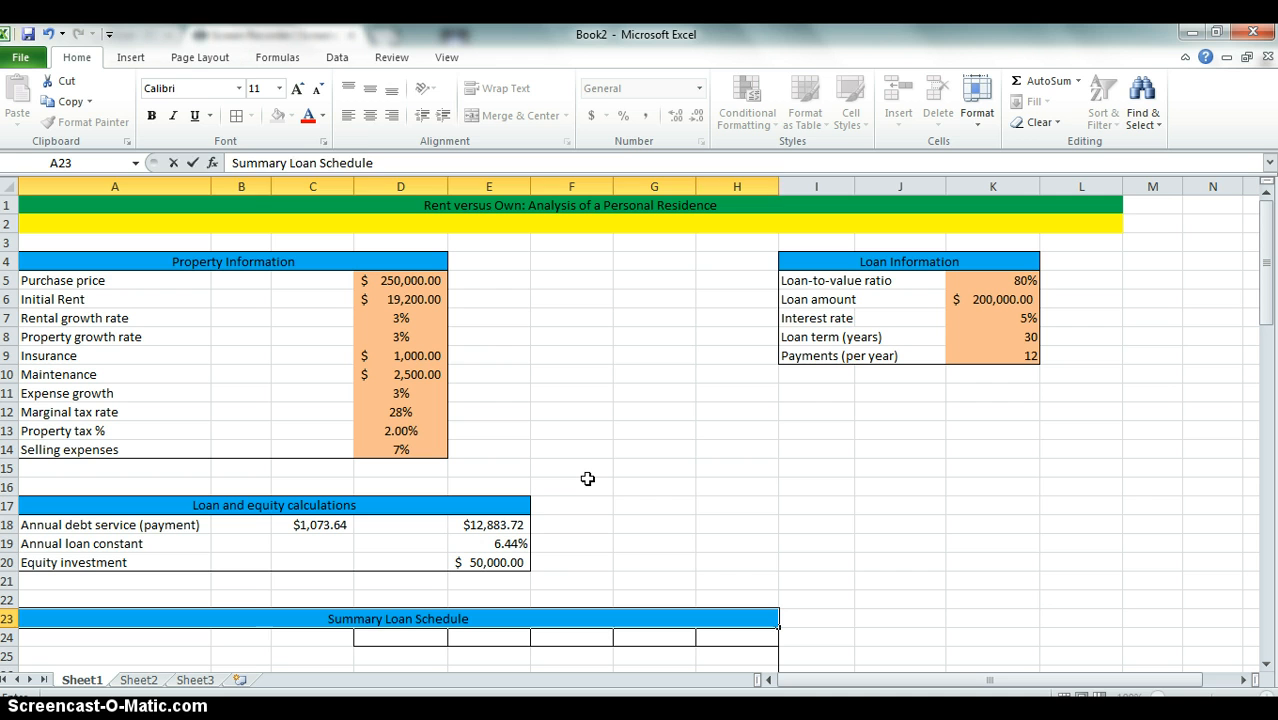
pyautogui.press('Return')
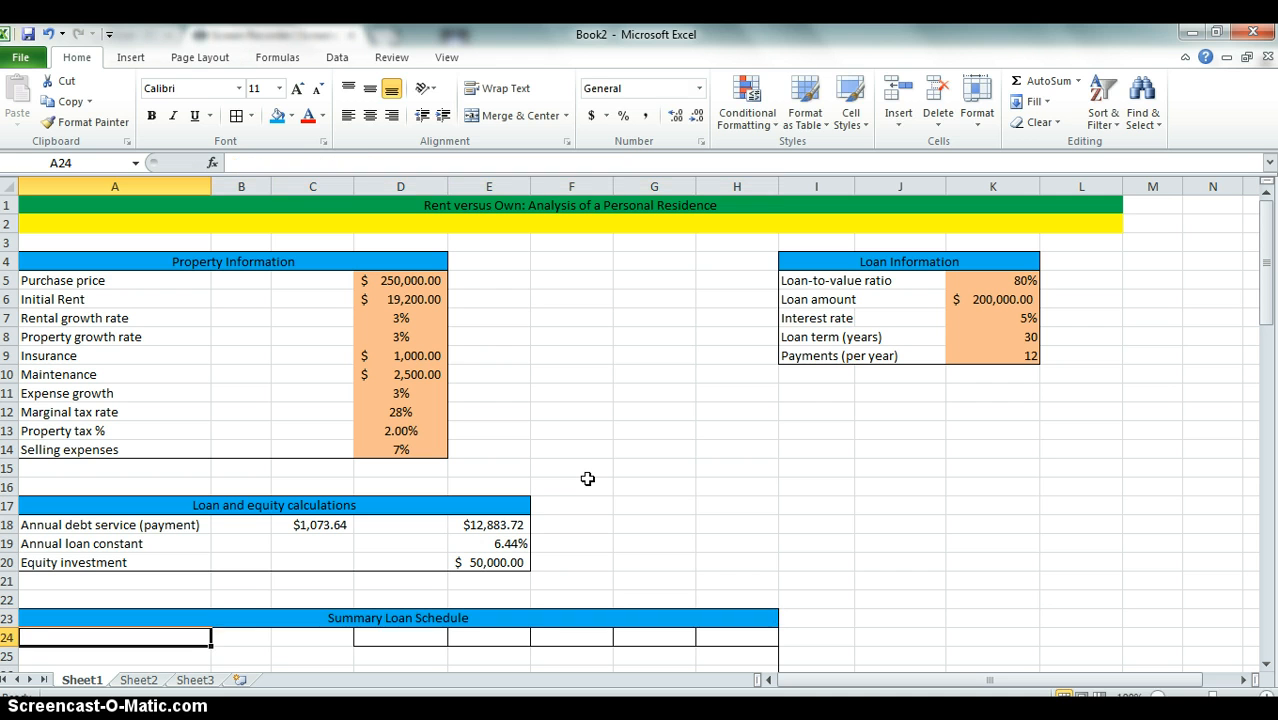
pyautogui.press('Return')
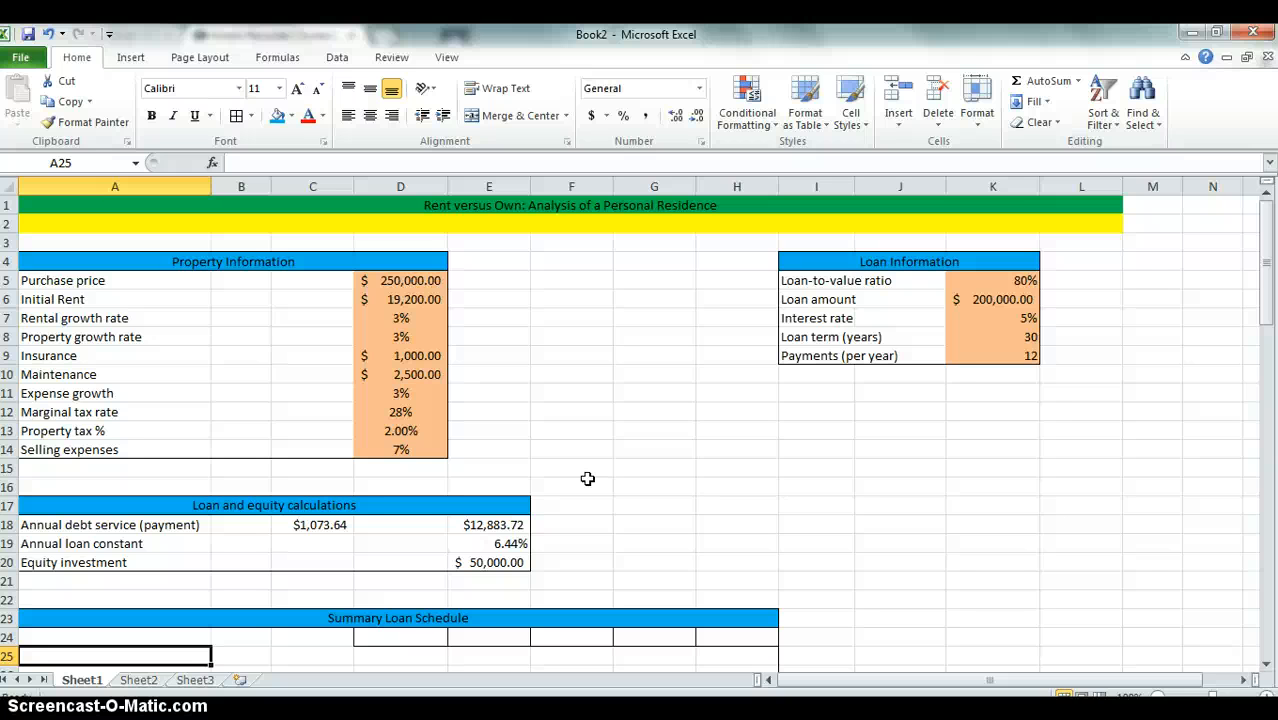
# - Number the year columns of the loan schedule 1 through 5 in D24:H24
pyautogui.click(383, 637)
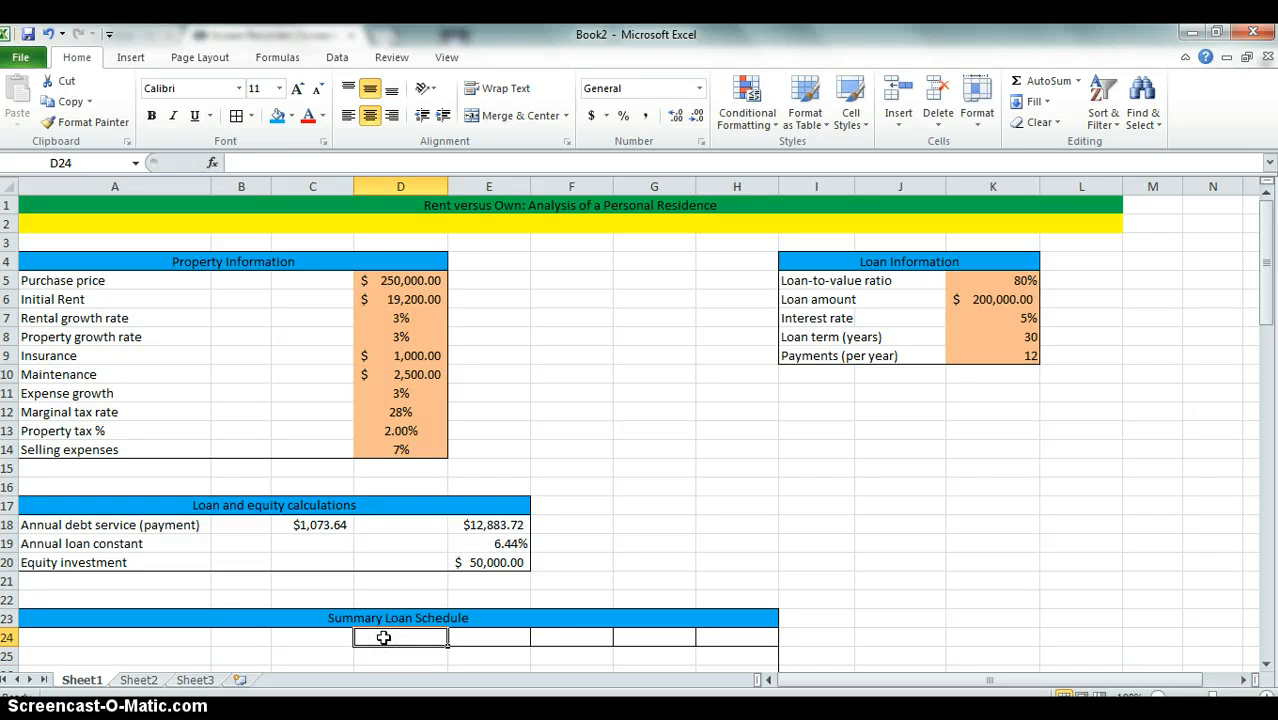
pyautogui.write('1')
pyautogui.press('Tab')
pyautogui.write('2')
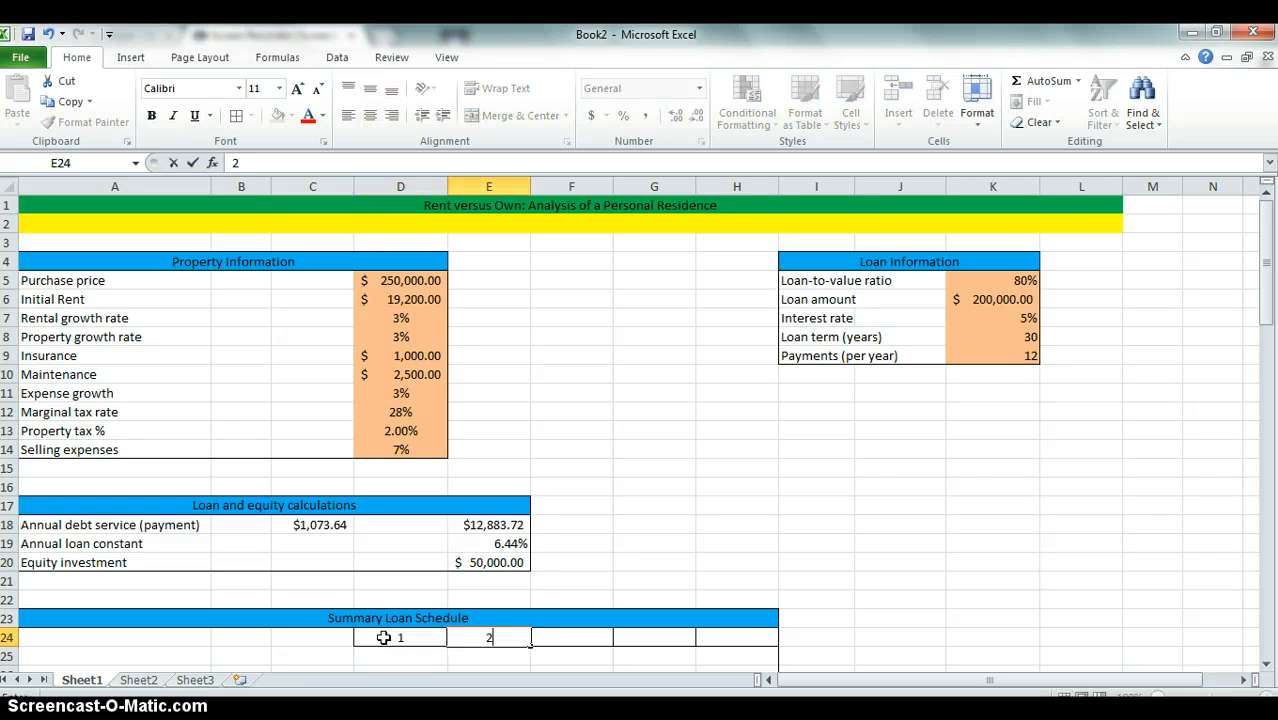
pyautogui.press('Tab')
pyautogui.write('3')
pyautogui.press('Tab')
pyautogui.press('Tab')
pyautogui.write('5')
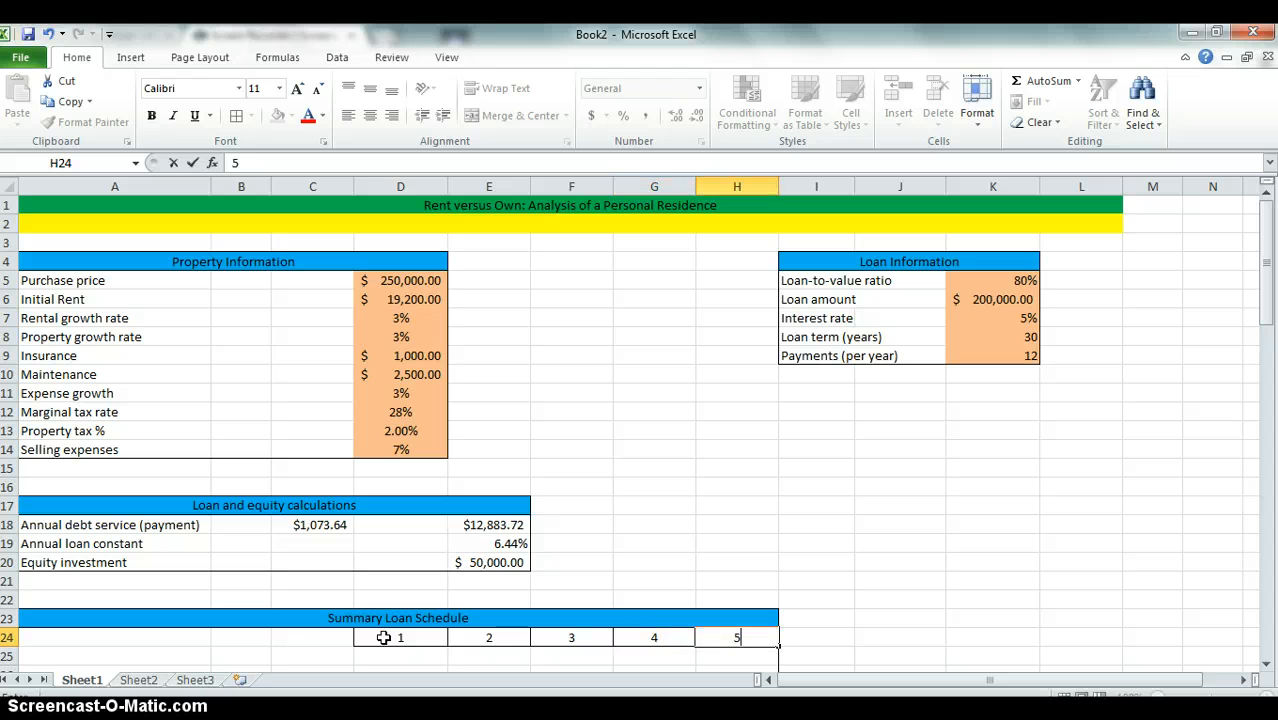
pyautogui.press('Return')
# - Enter the label "End of year" in A24 for the row of year numbers
pyautogui.press('Left')
pyautogui.press('Left')
pyautogui.press('Left')
pyautogui.press('Left')
pyautogui.press('Left')
pyautogui.press('Left')
pyautogui.press('Left')
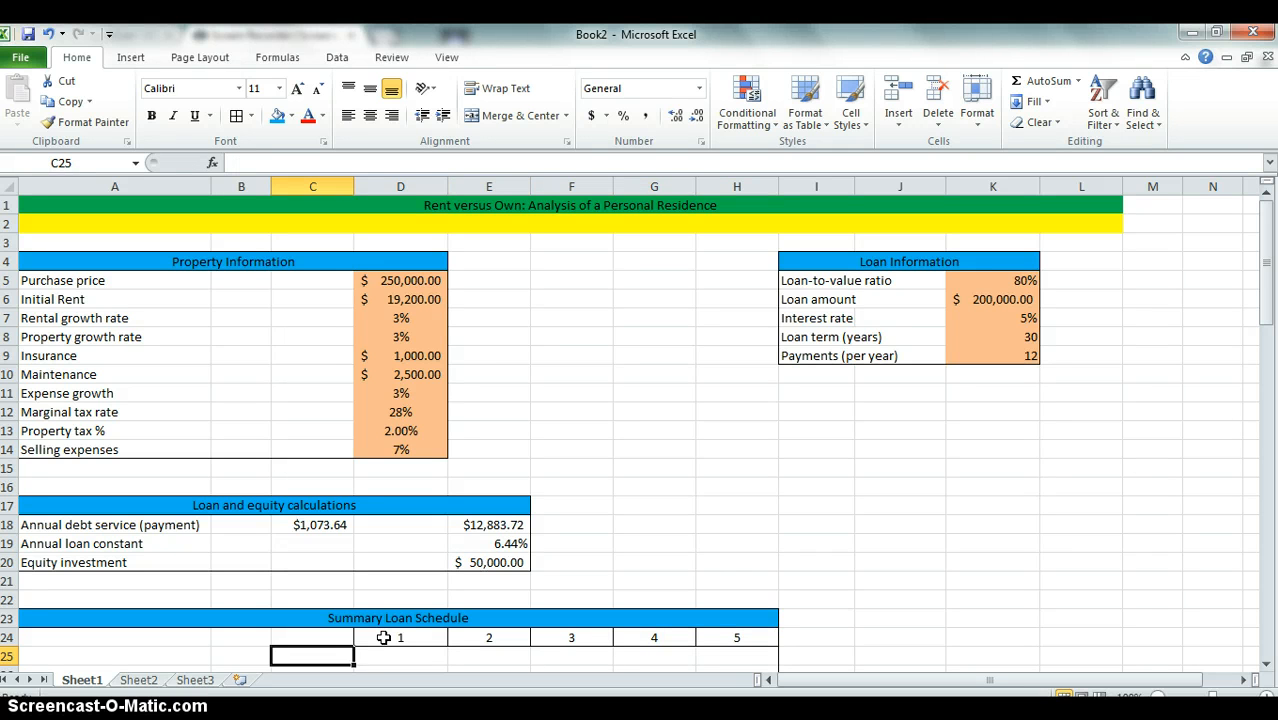
pyautogui.press('Down')
pyautogui.press('Up')
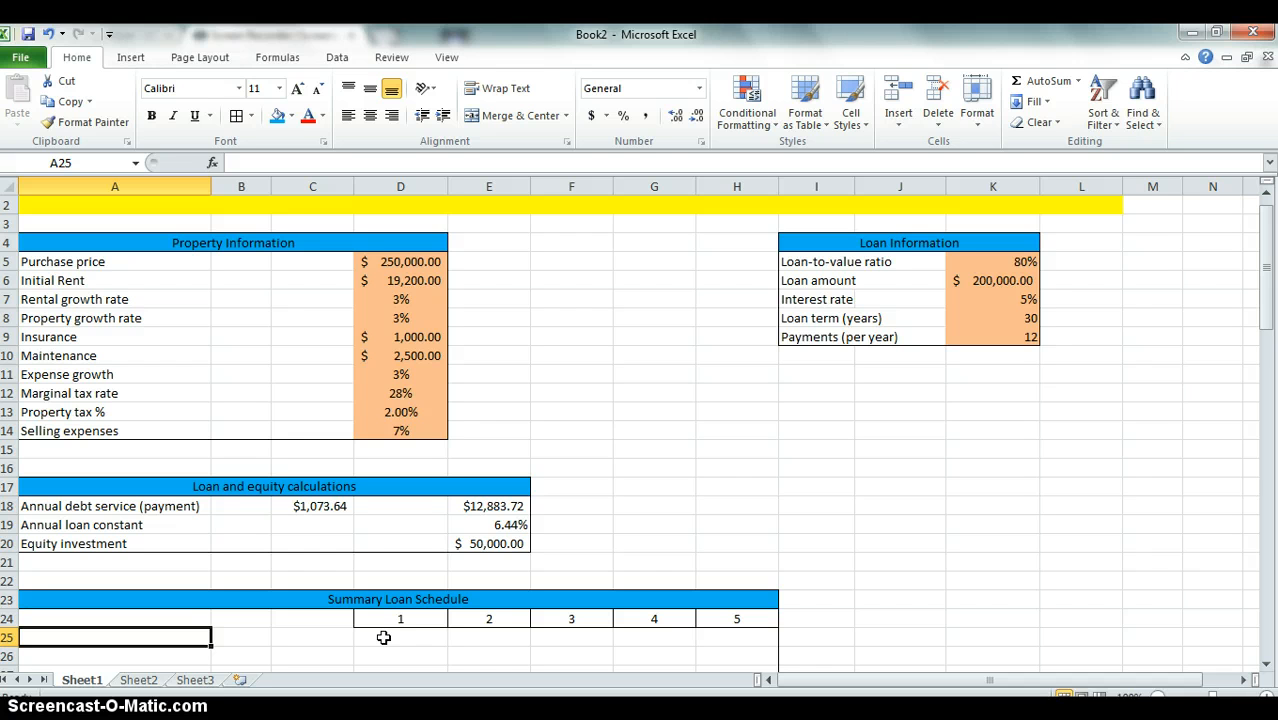
pyautogui.press('Up')
pyautogui.write('End')
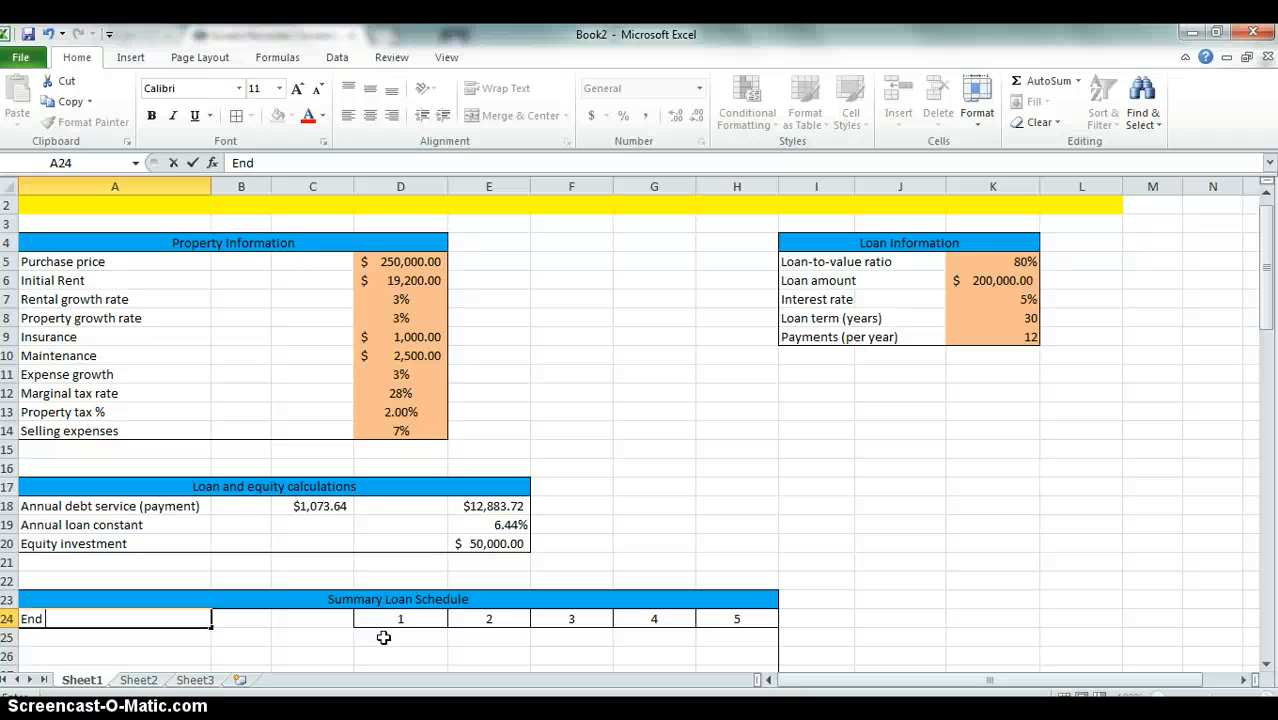
pyautogui.write(' of year')
pyautogui.press('Return')
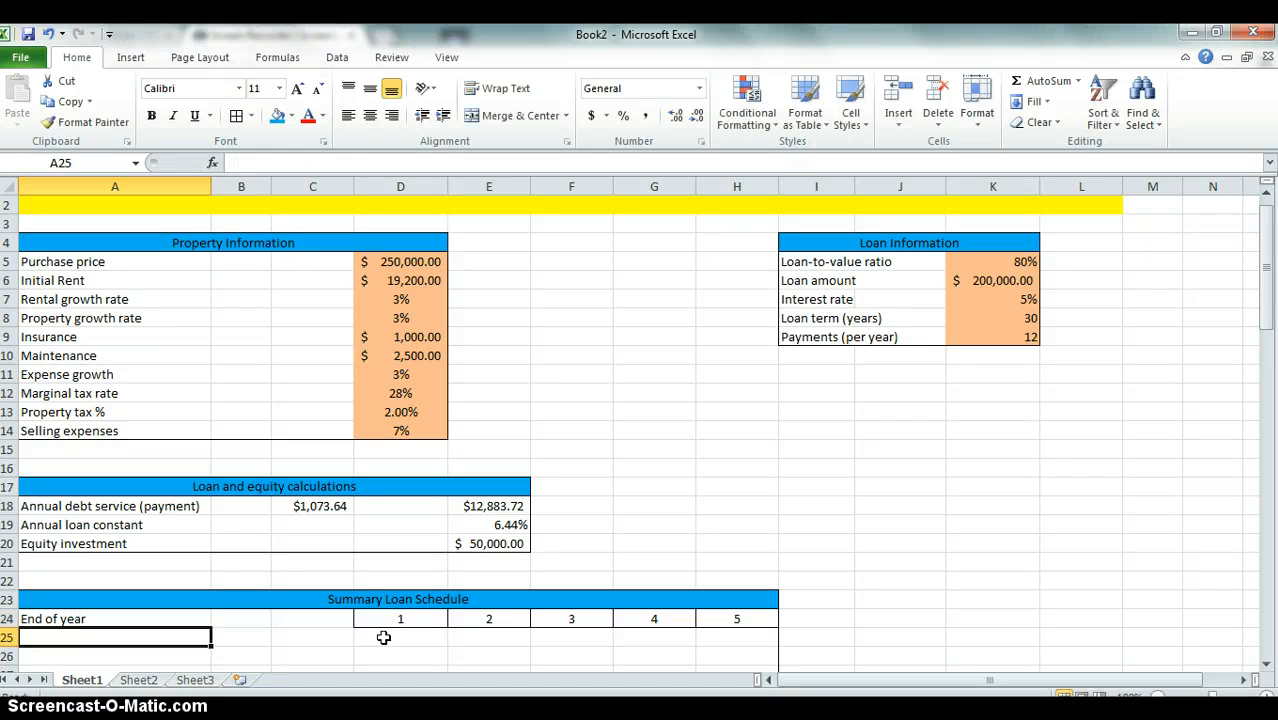
# - Enter the row labels Payment, Balance, Interest and Principal in A25:A28 of the loan schedule
pyautogui.write('Payment')
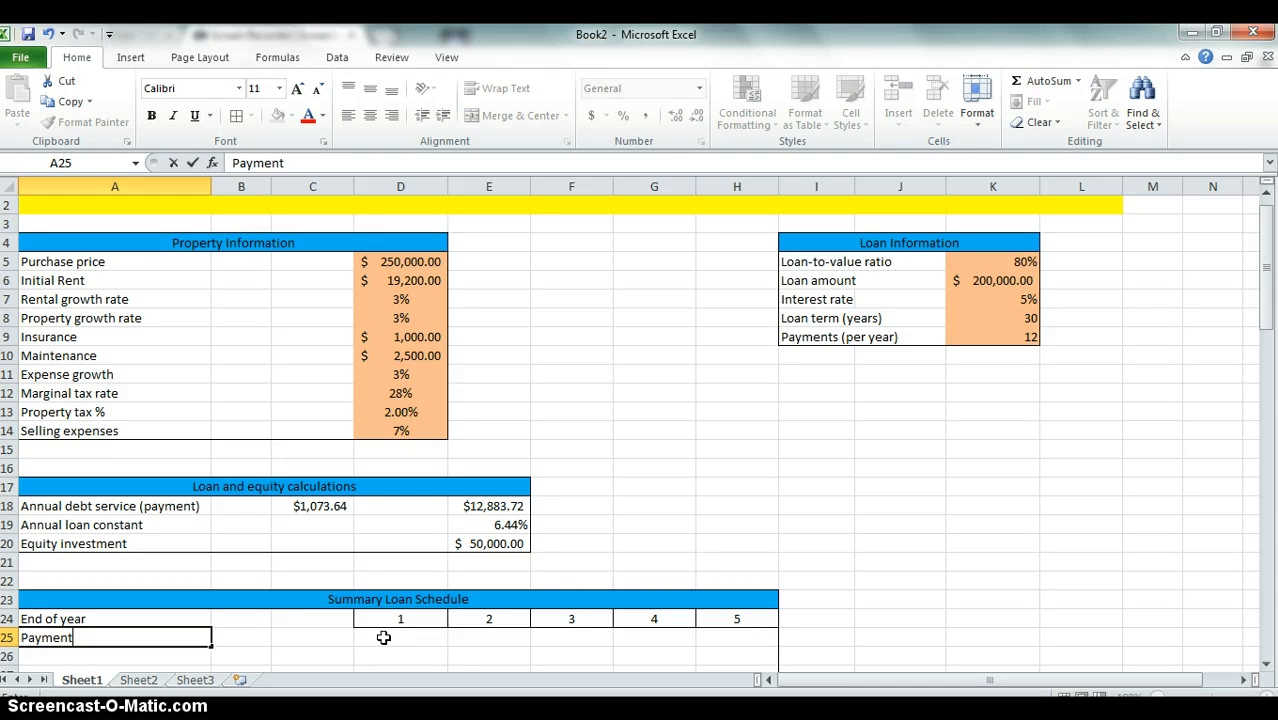
pyautogui.press('Return')
pyautogui.write('Balance')
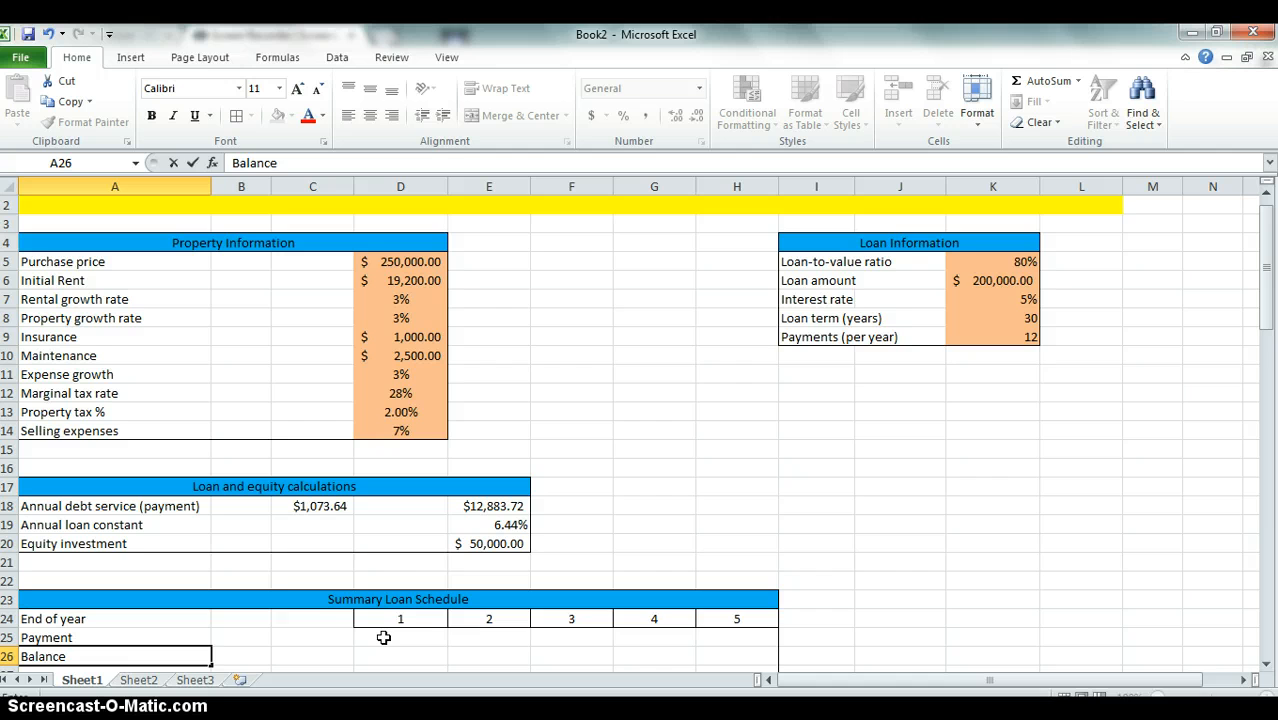
pyautogui.press('Return')
pyautogui.write('Interest')
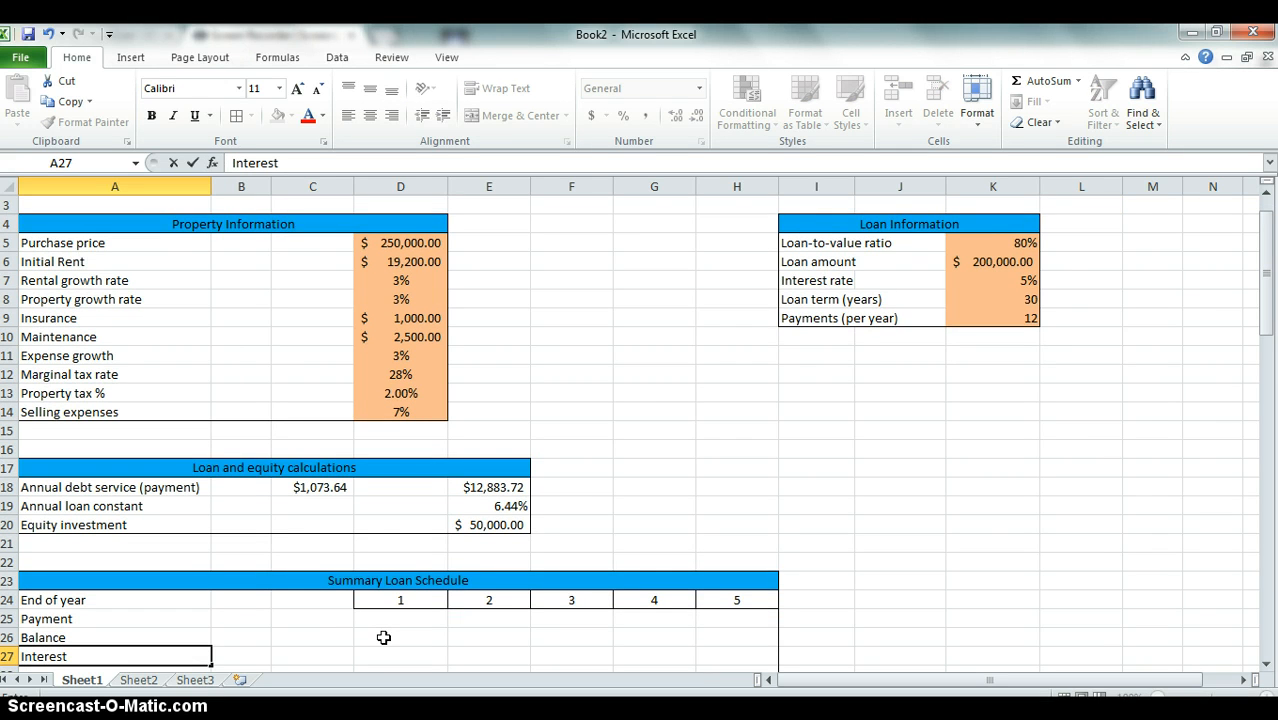
pyautogui.press('Return')
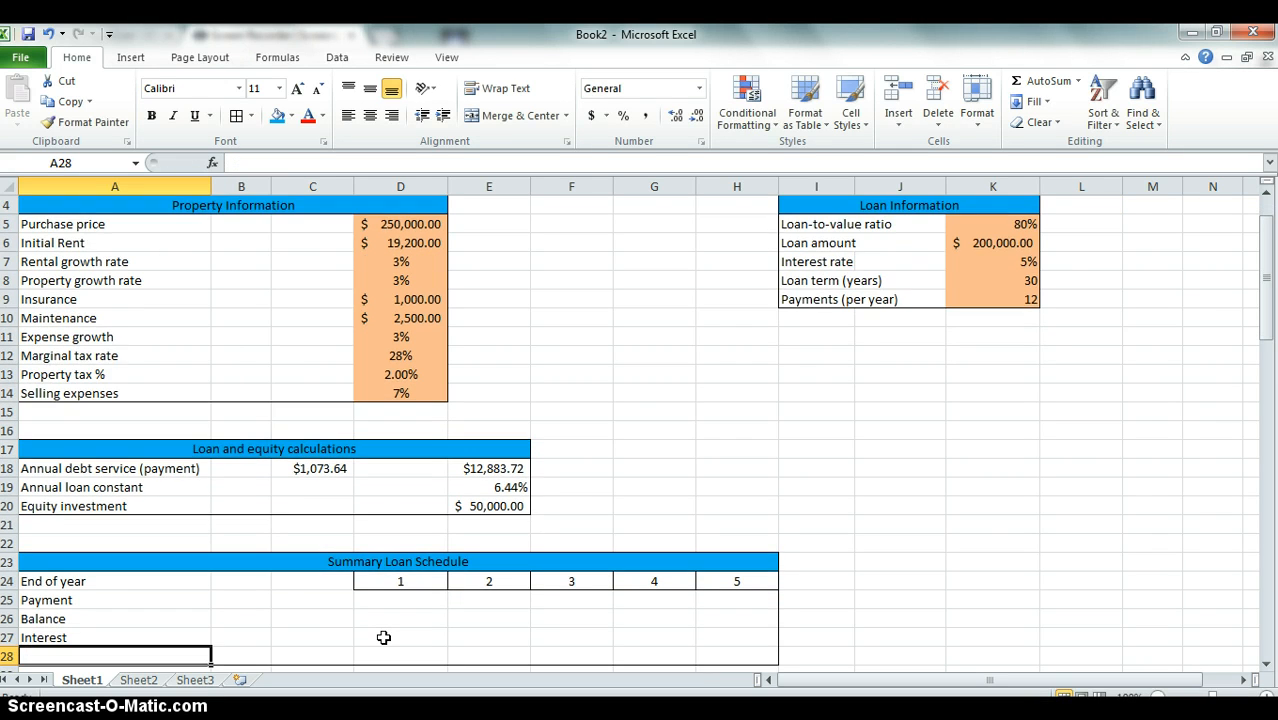
pyautogui.write('Principal')
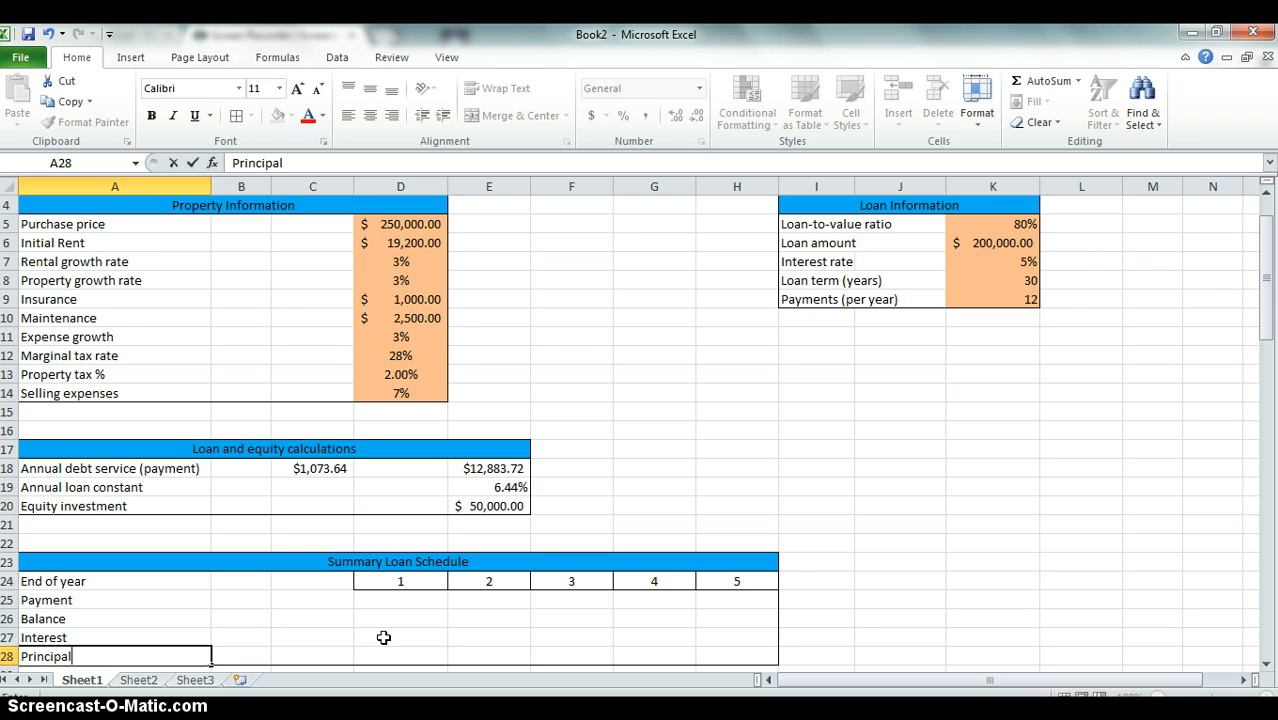
pyautogui.press('Return')
pyautogui.press('Up')
pyautogui.press('Up')
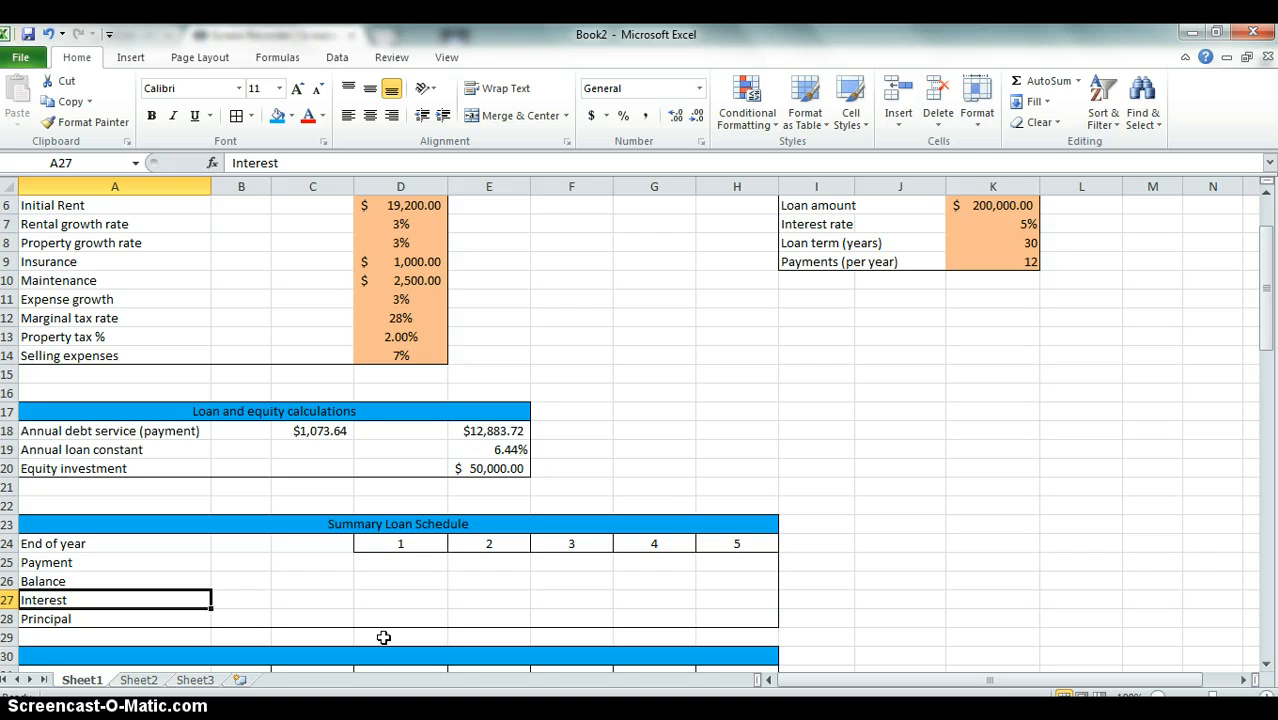
# - Switch to Sheet2 and select B4, the Interest cell for period 0
pyautogui.click(136, 679)
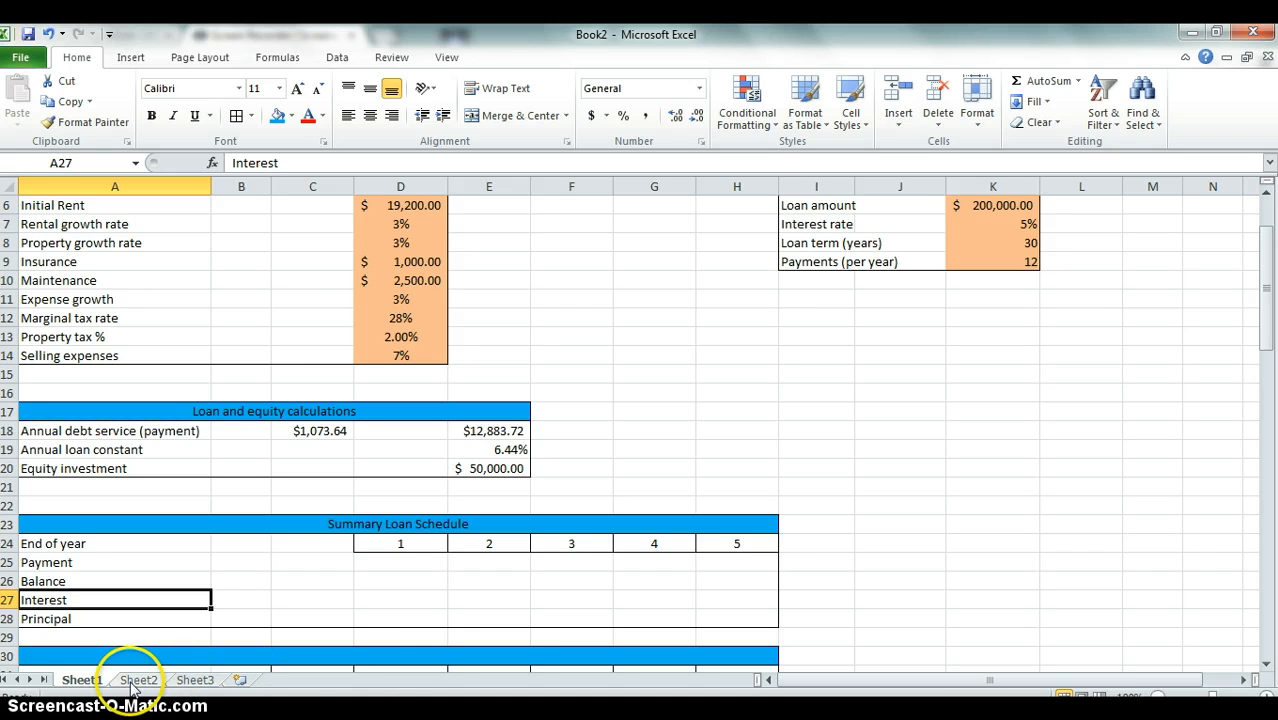
pyautogui.press('Up')
pyautogui.press('Up')
pyautogui.press('Up')
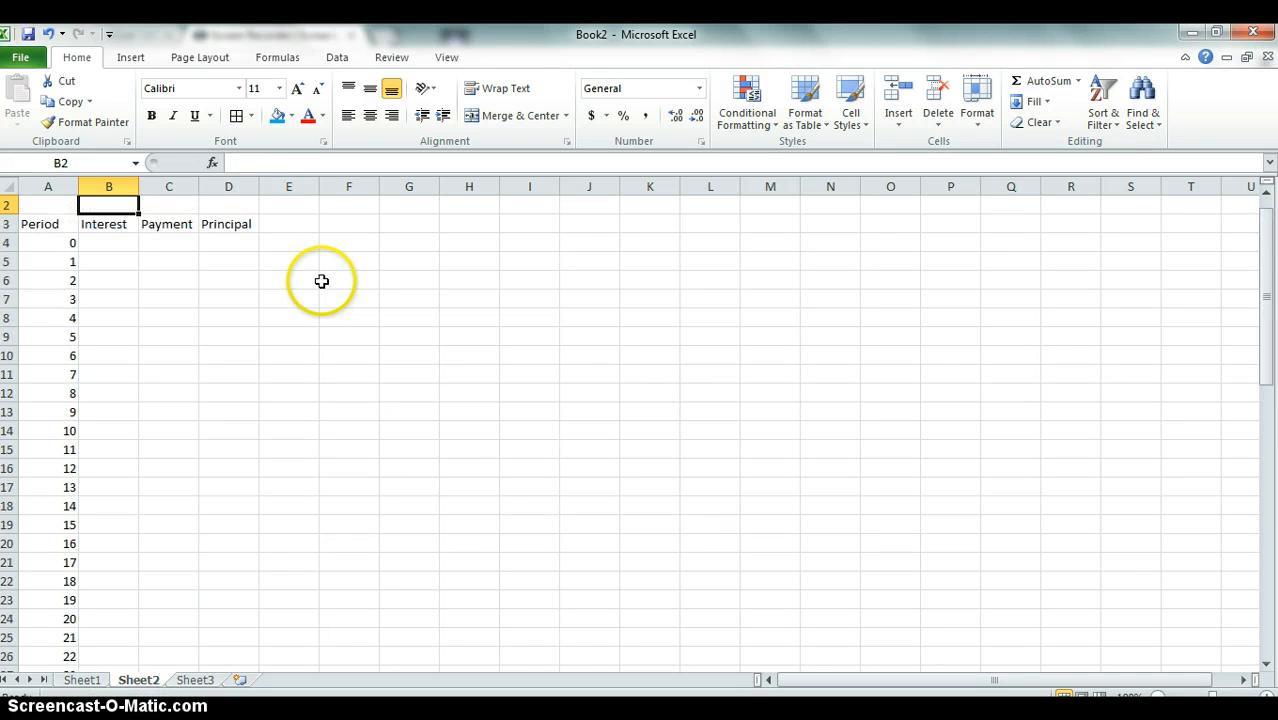
pyautogui.press('Down')
pyautogui.press('Down')
pyautogui.press('Down')
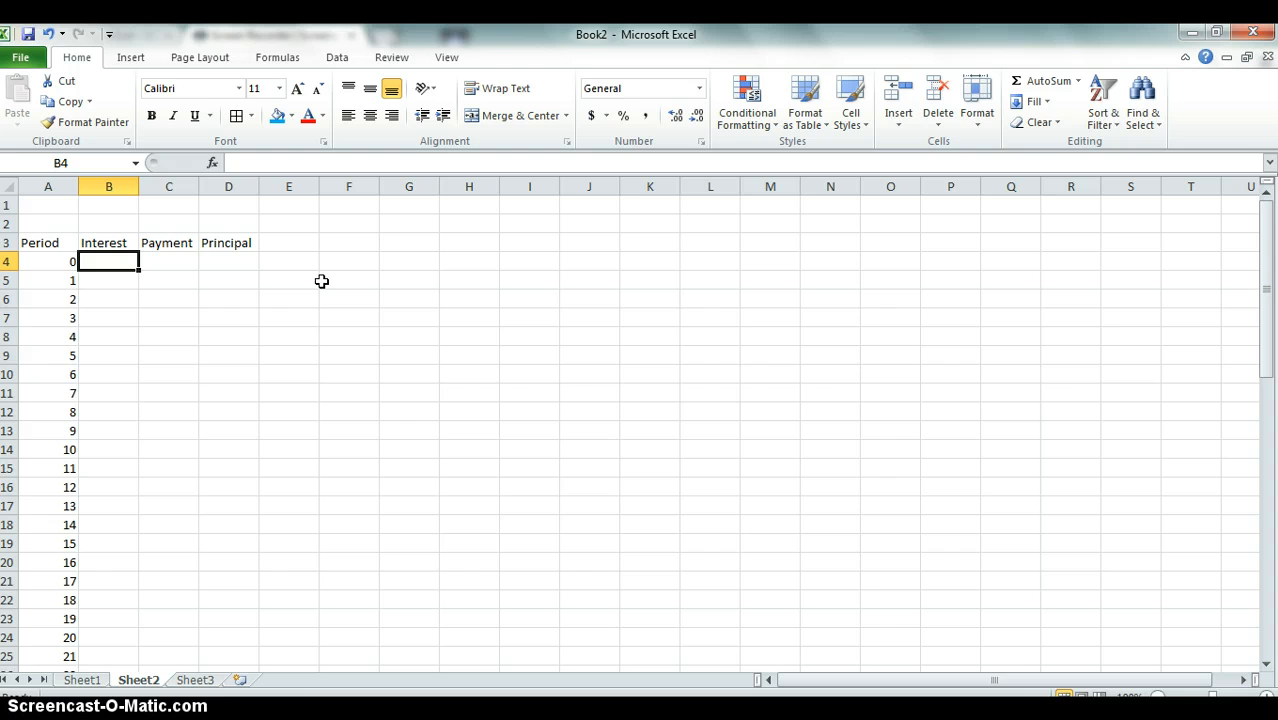
pyautogui.write('=')
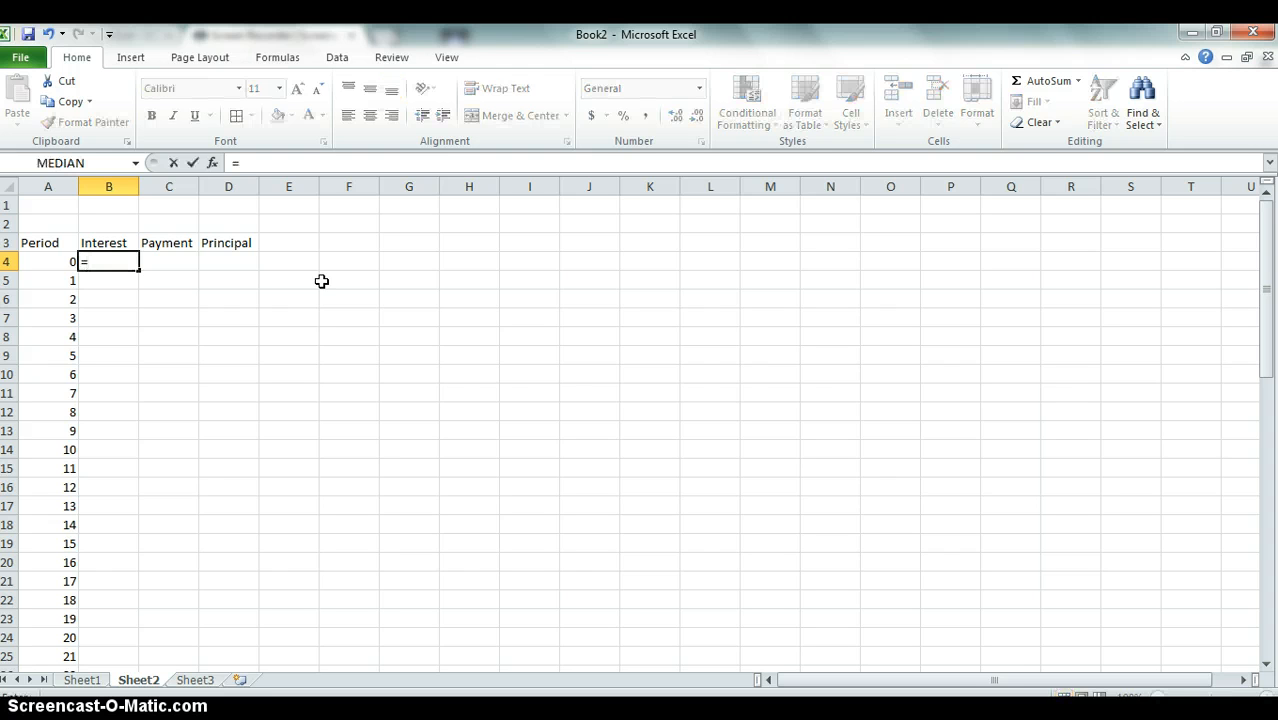
pyautogui.write('ipm')
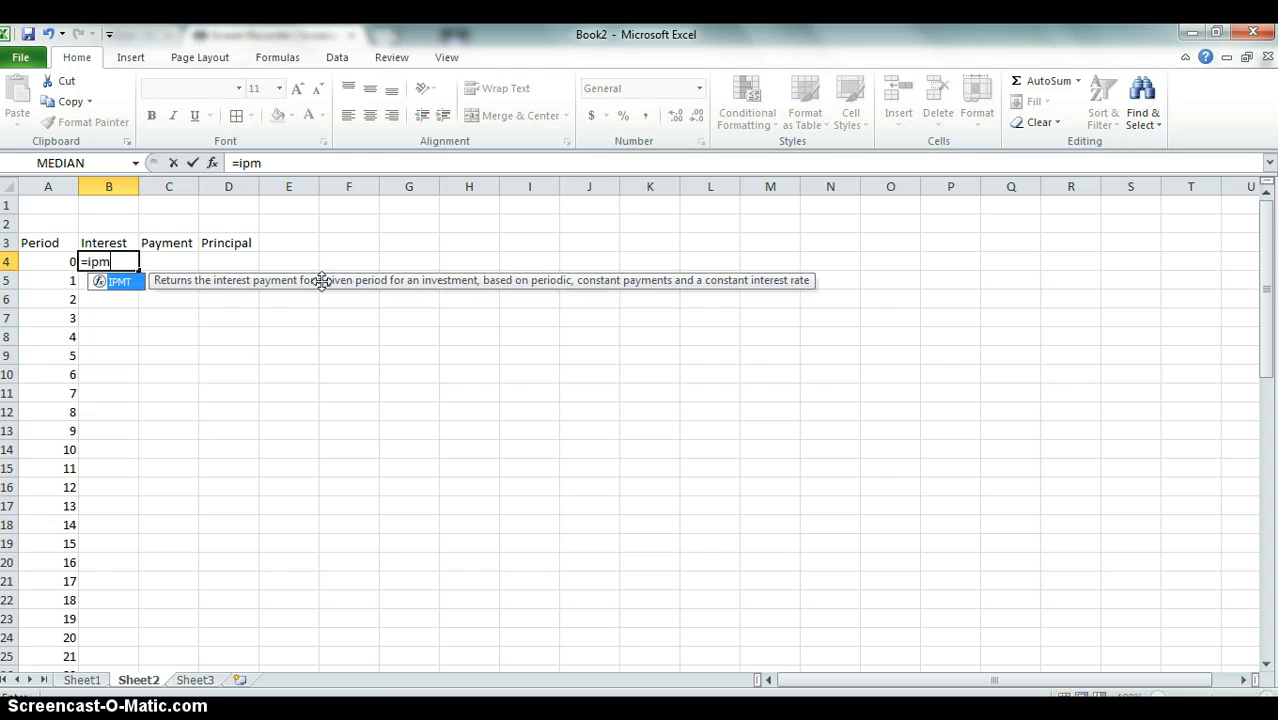
pyautogui.press('BackSpace')
pyautogui.write('mt(')
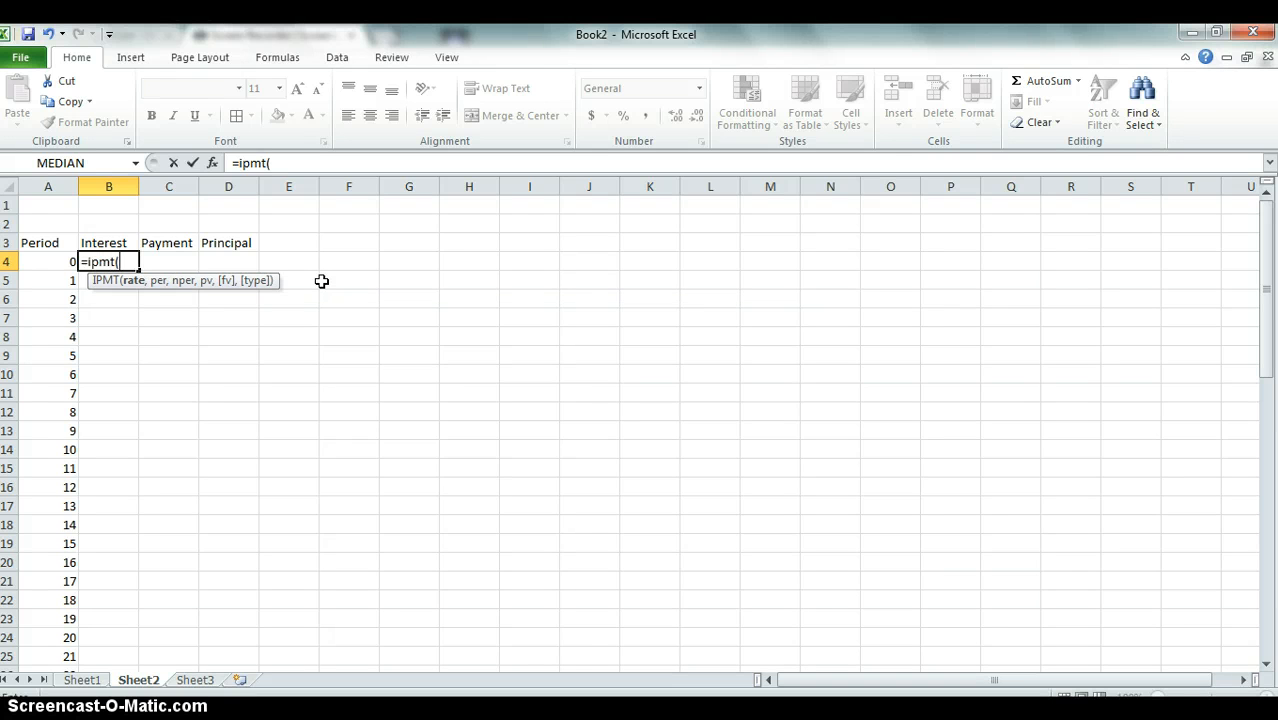
pyautogui.press('BackSpace')
pyautogui.press('BackSpace')
pyautogui.press('BackSpace')
pyautogui.press('BackSpace')
pyautogui.press('BackSpace')
pyautogui.press('BackSpace')
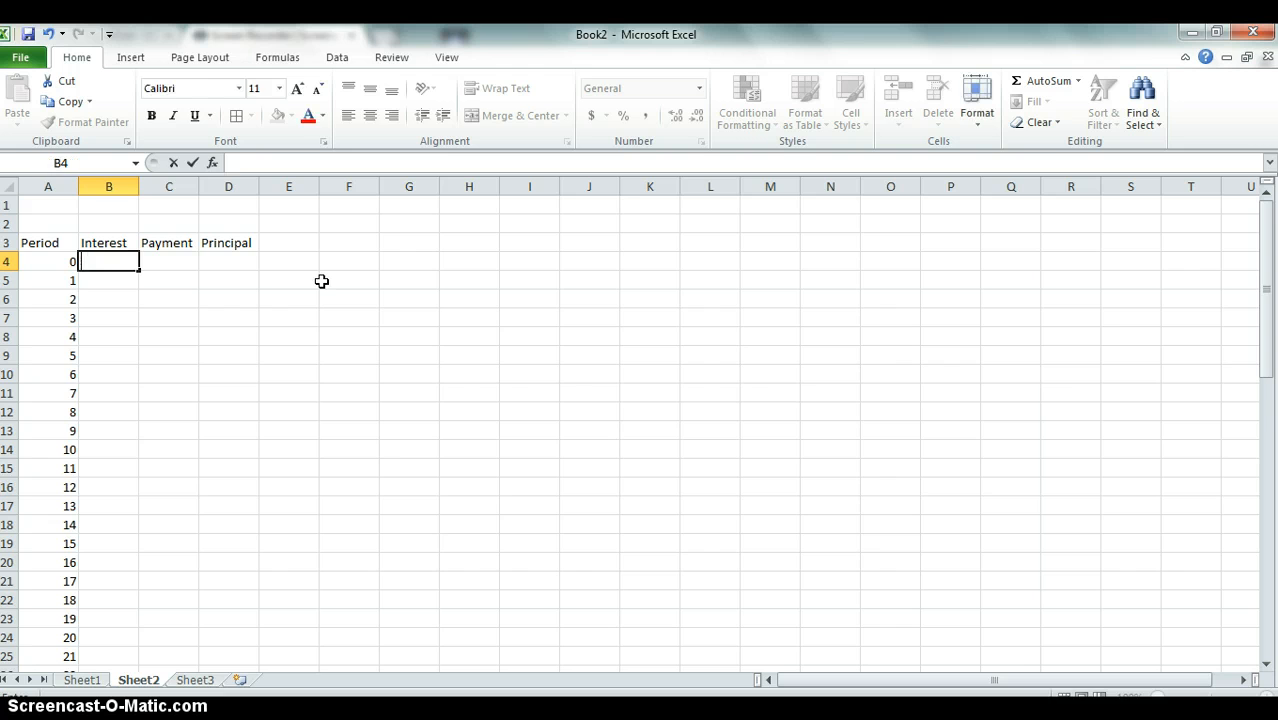
# - Enter the period 1 interest formula =IPMT(Sheet1!K7/12,Sheet2!A5,Sheet1!K8*12,Sheet1!K6) in B5 of Sheet2
pyautogui.press('Return')
pyautogui.write('=')
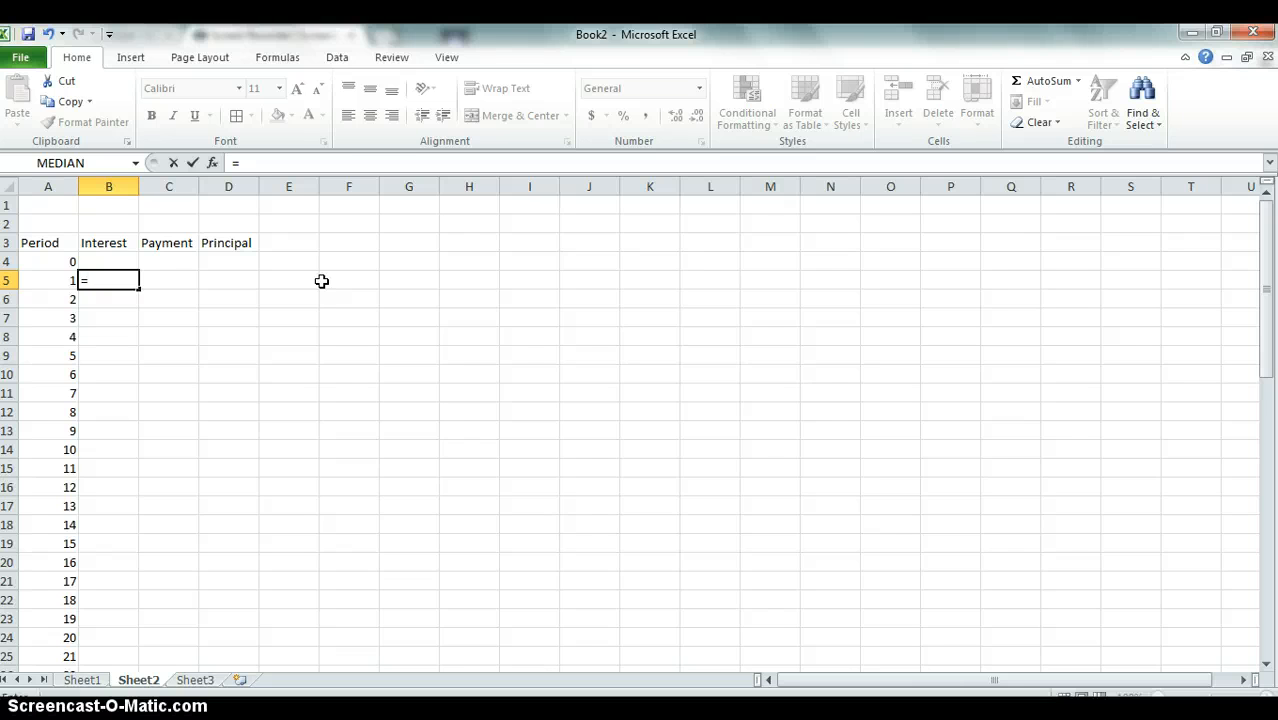
pyautogui.write('ipmt(')
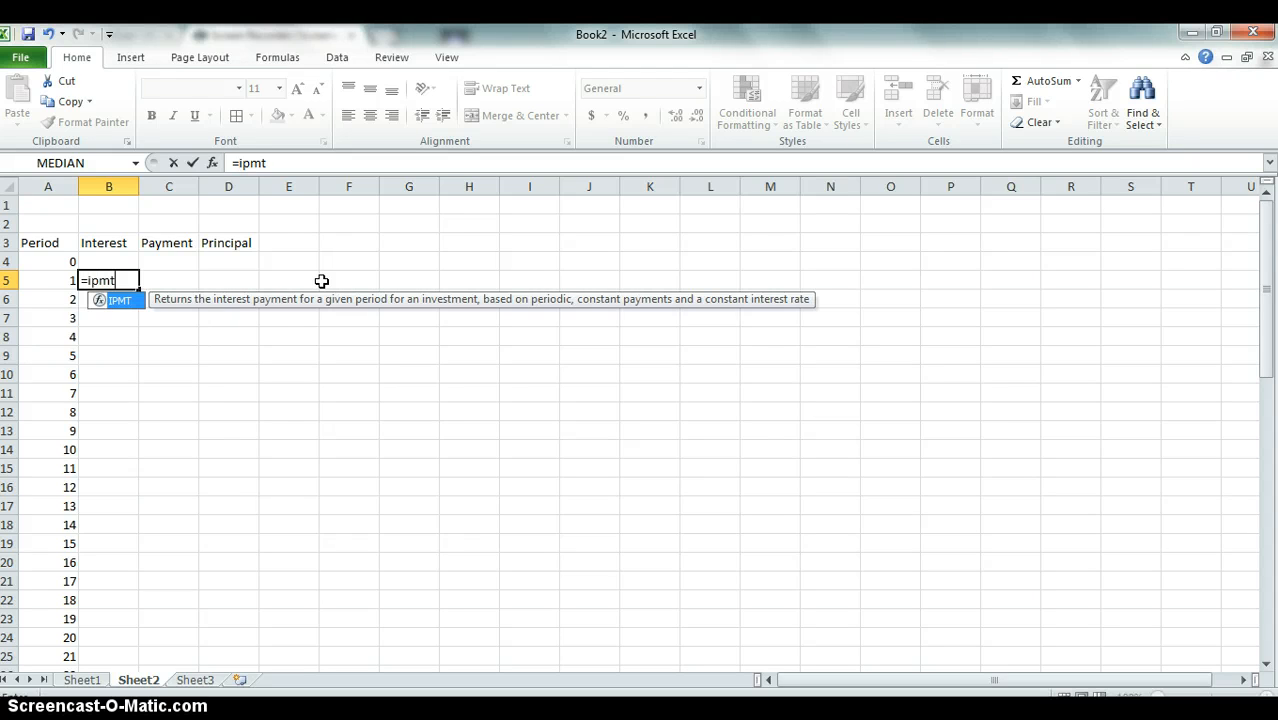
pyautogui.click(82, 679)
pyautogui.click(998, 228)
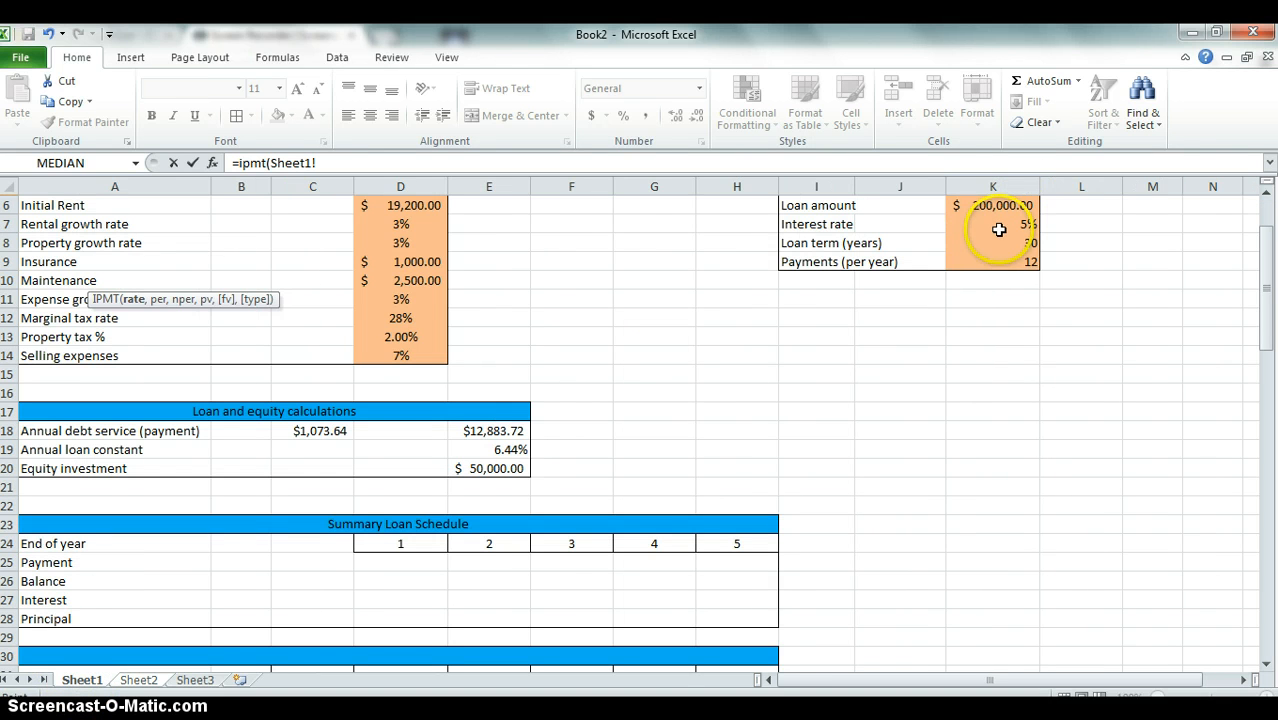
pyautogui.write('/12')
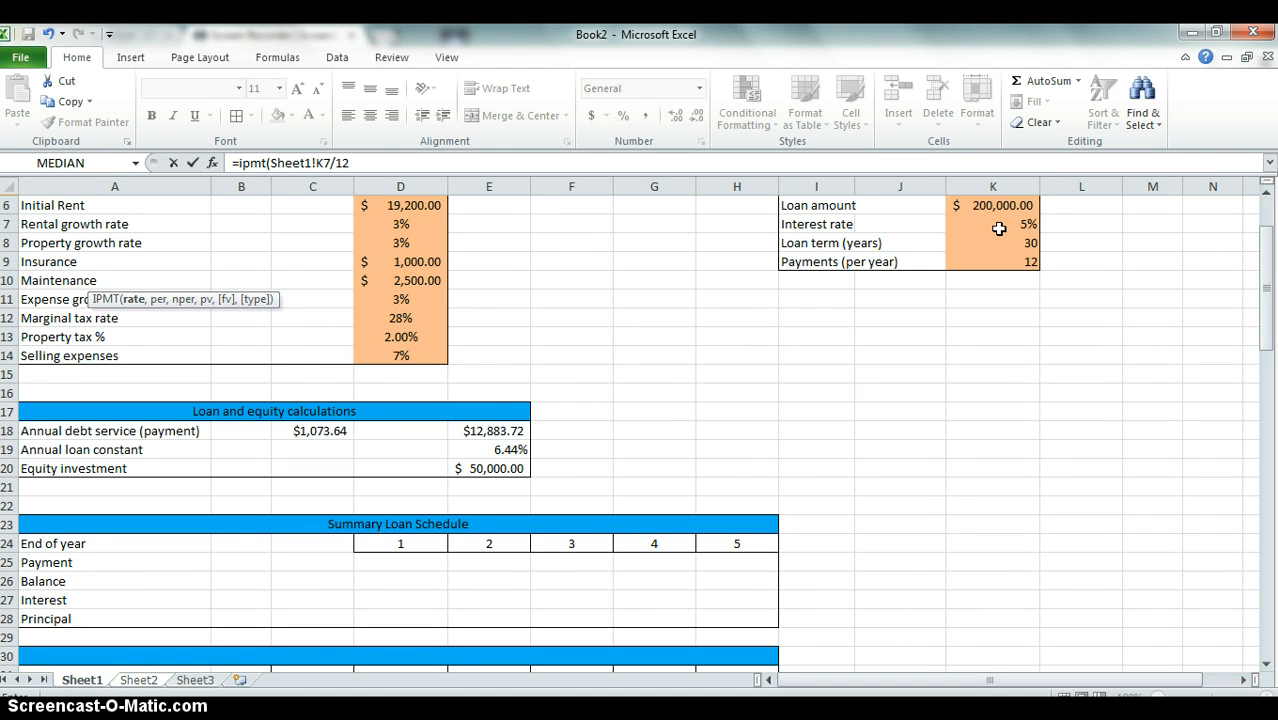
pyautogui.write(',')
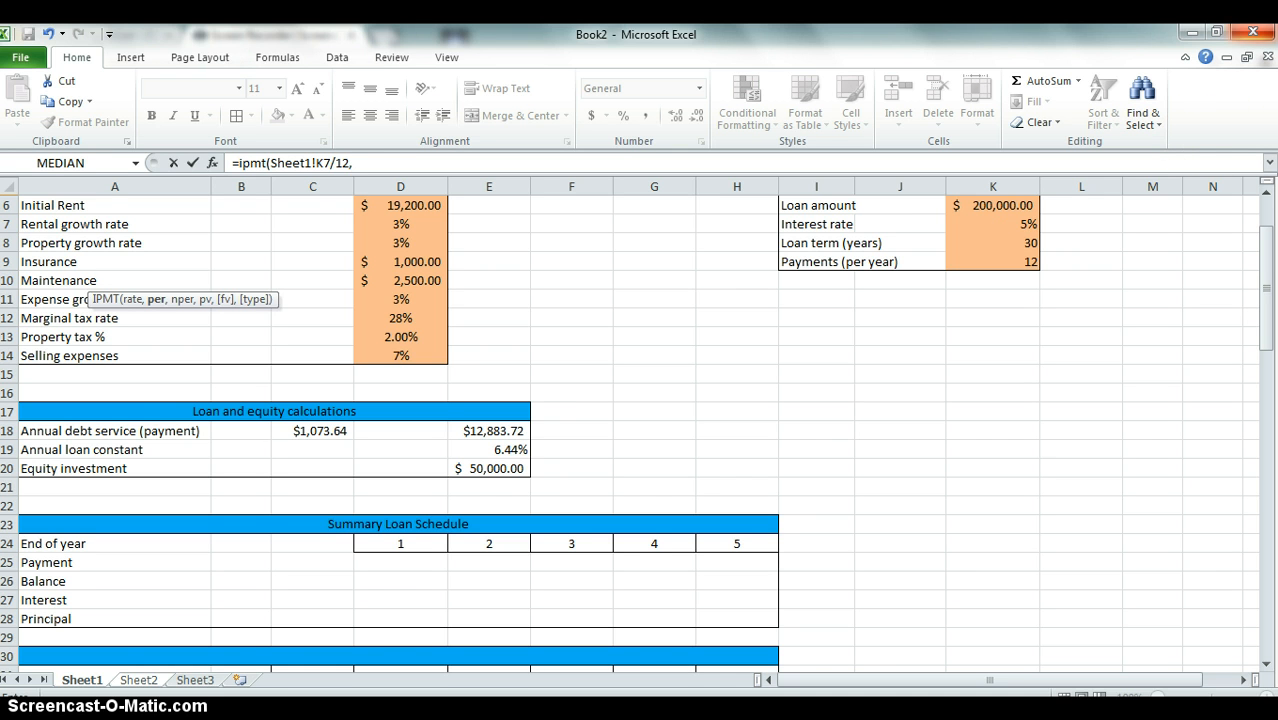
pyautogui.click(132, 681)
pyautogui.click(57, 281)
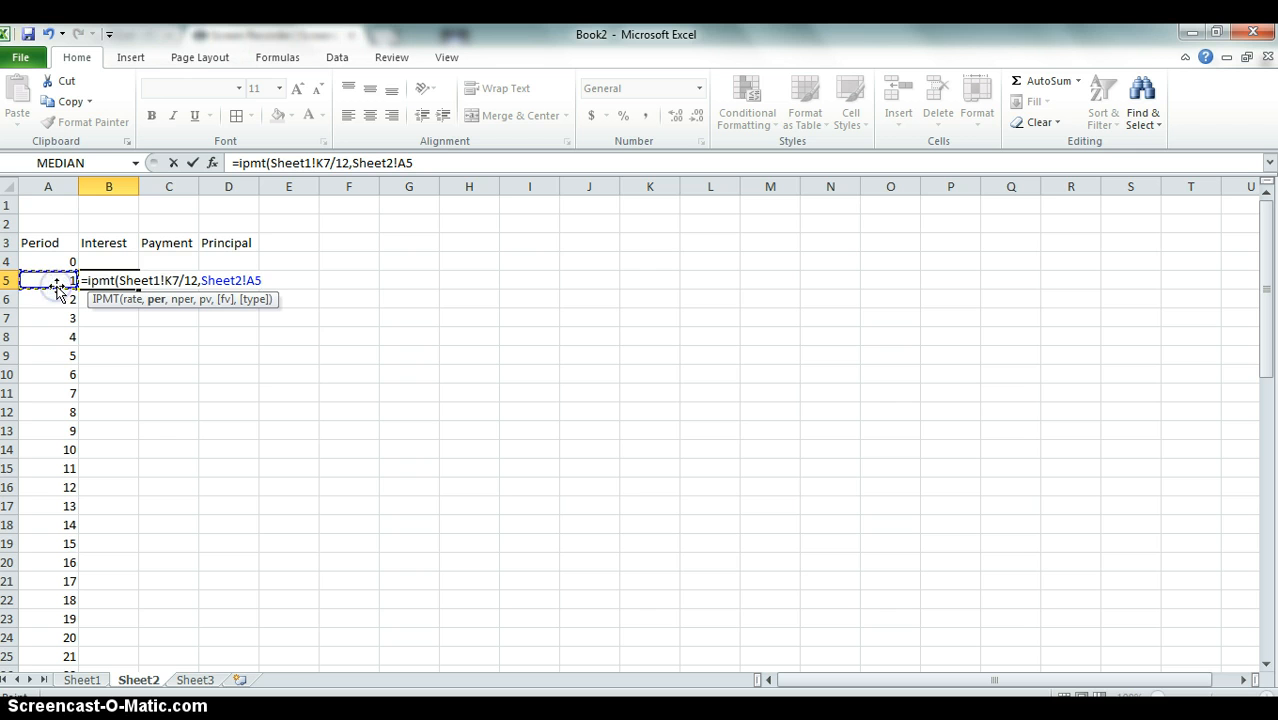
pyautogui.write(',')
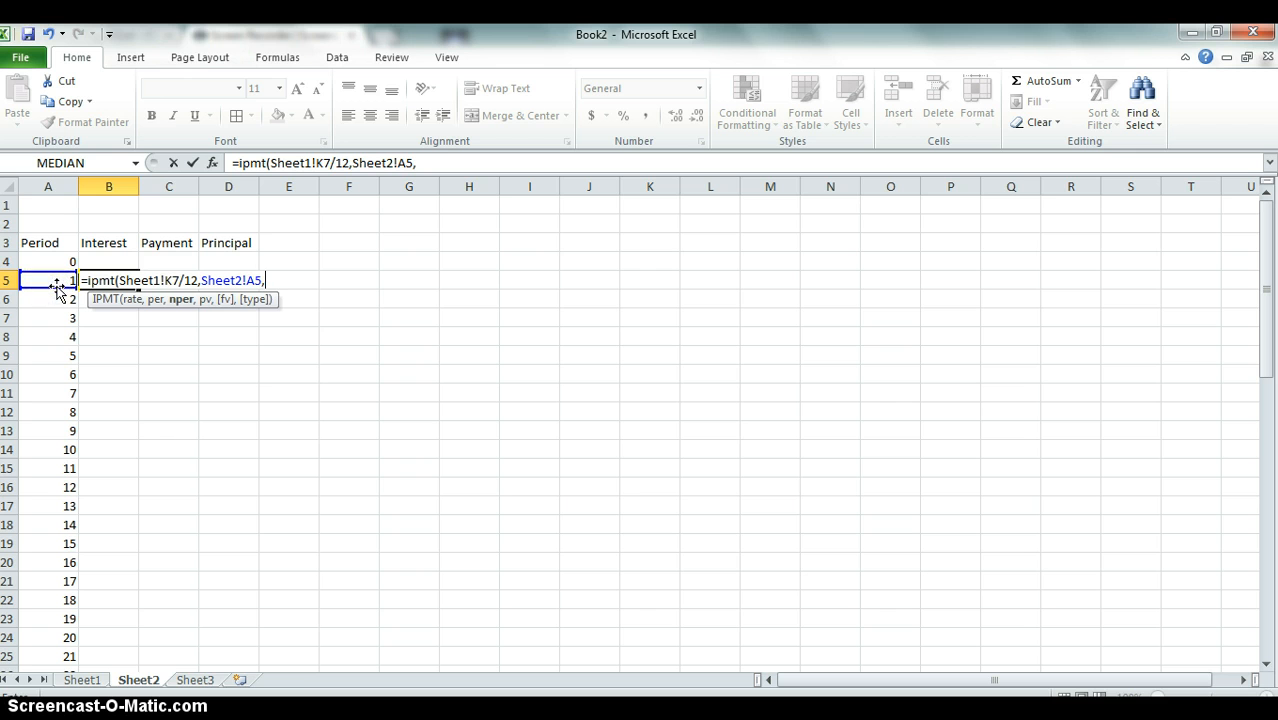
pyautogui.click(83, 680)
pyautogui.click(1025, 244)
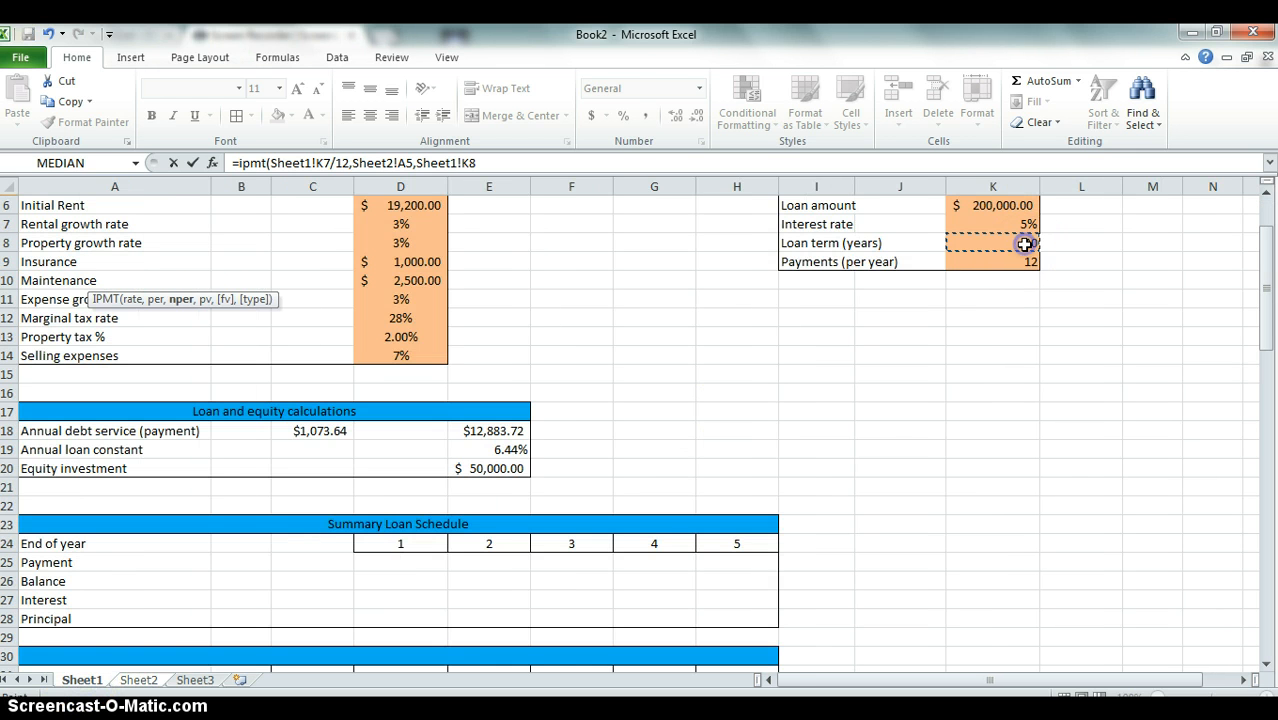
pyautogui.write('*12,')
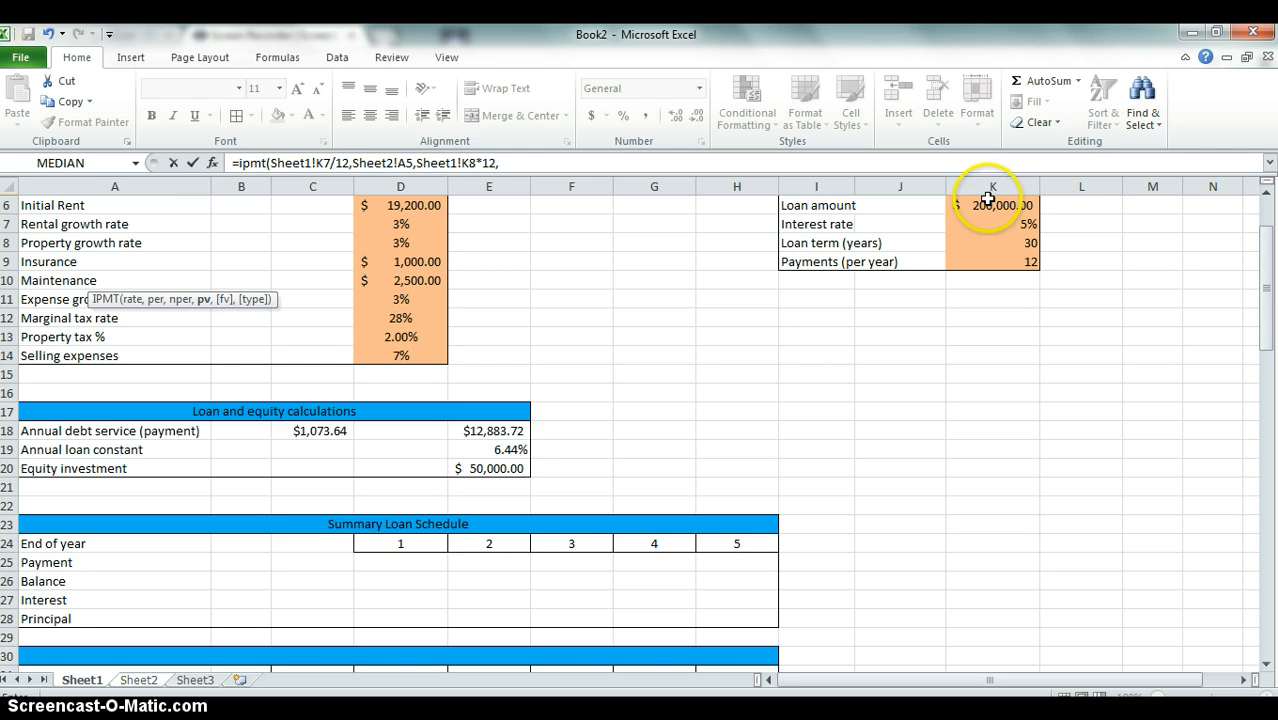
pyautogui.click(987, 203)
pyautogui.write(')')
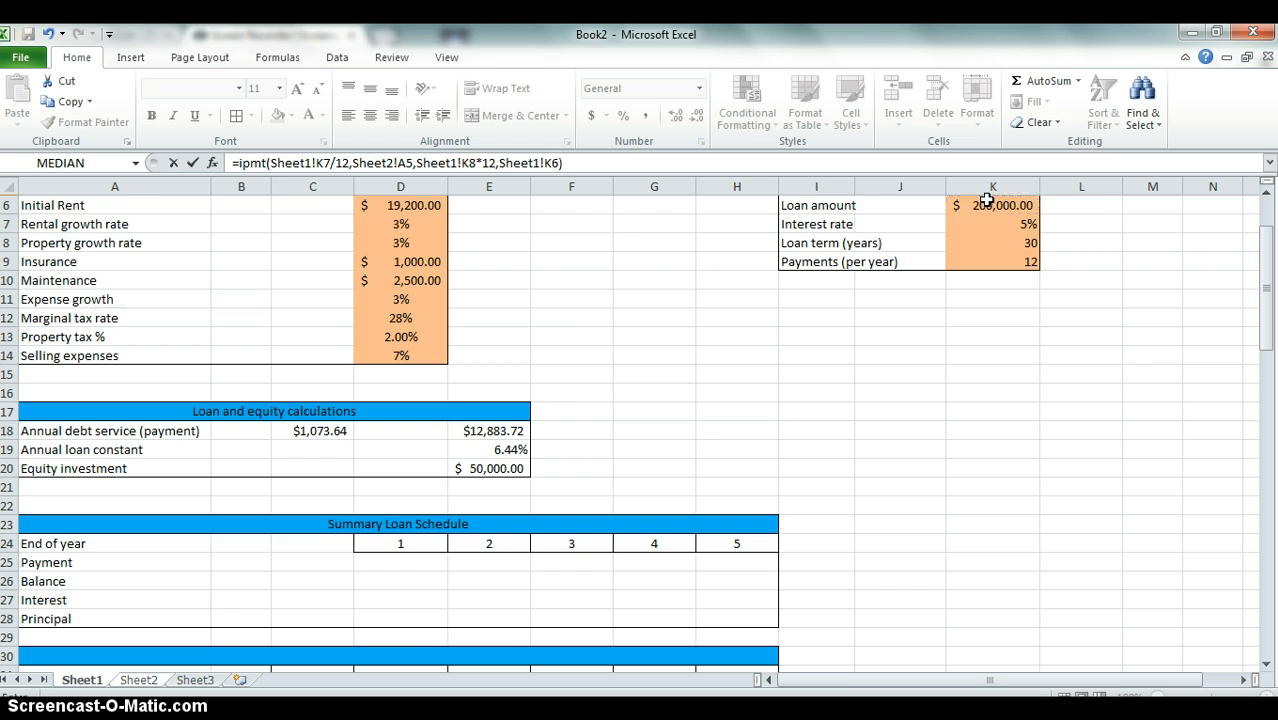
pyautogui.press('Return')
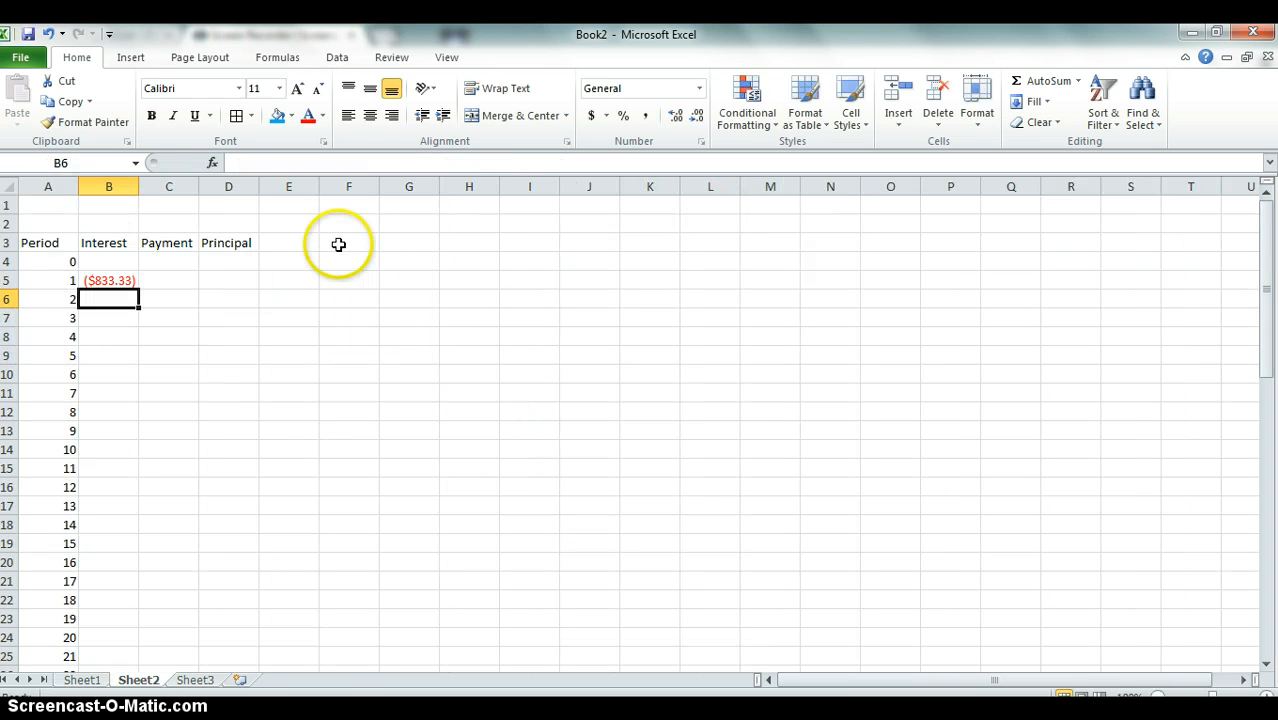
# - Make the K7, K8 and K6 references absolute in the B5 interest formula and fill it down to period 60 in B64
pyautogui.click(116, 279)
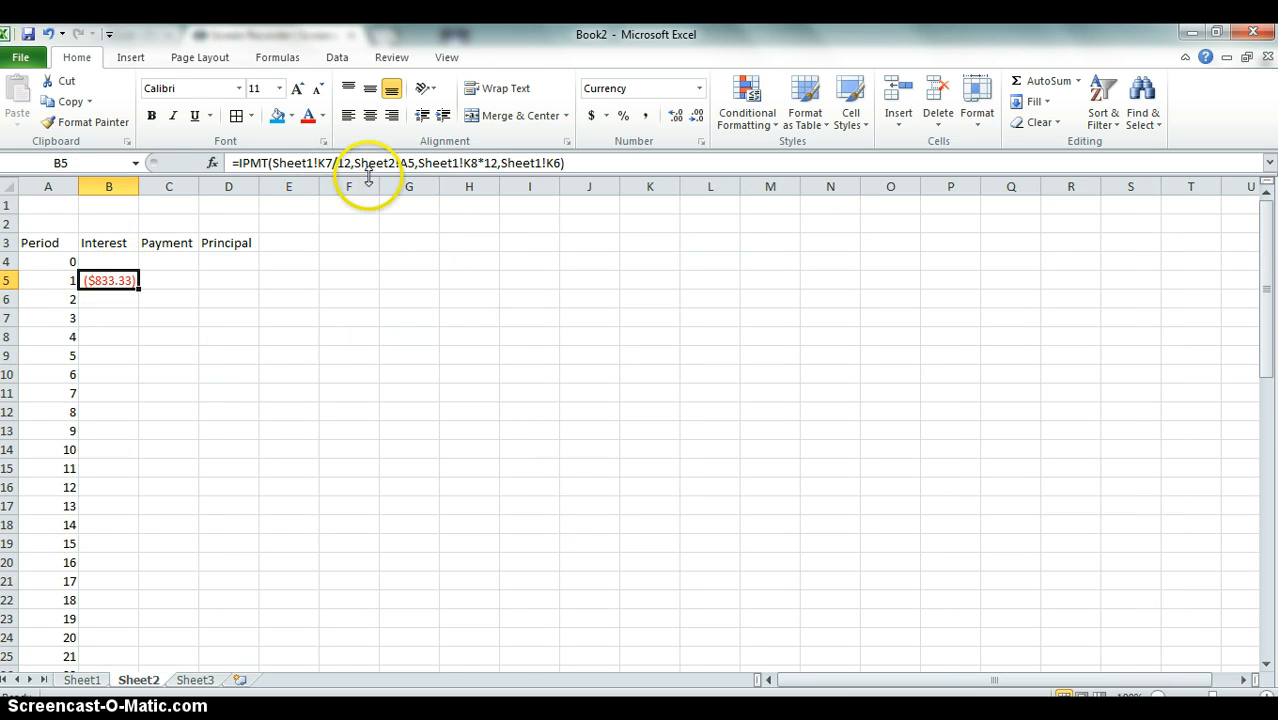
pyautogui.click(325, 163)
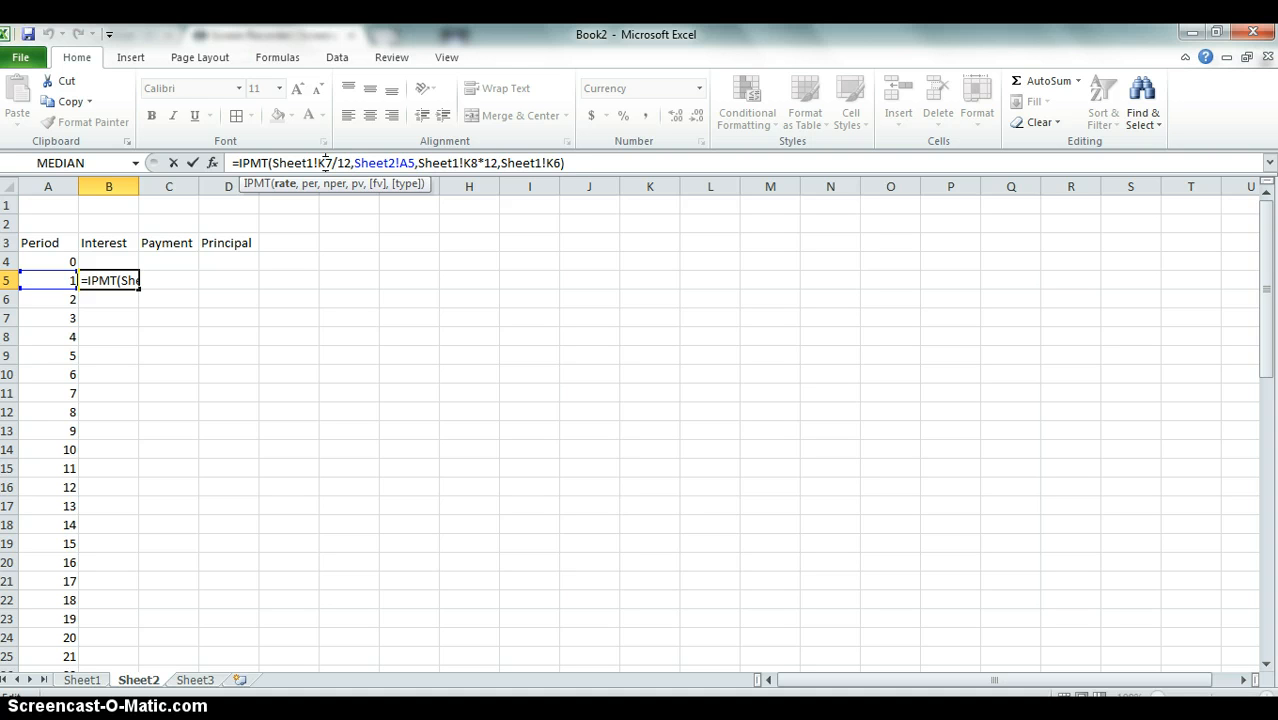
pyautogui.press('F4')
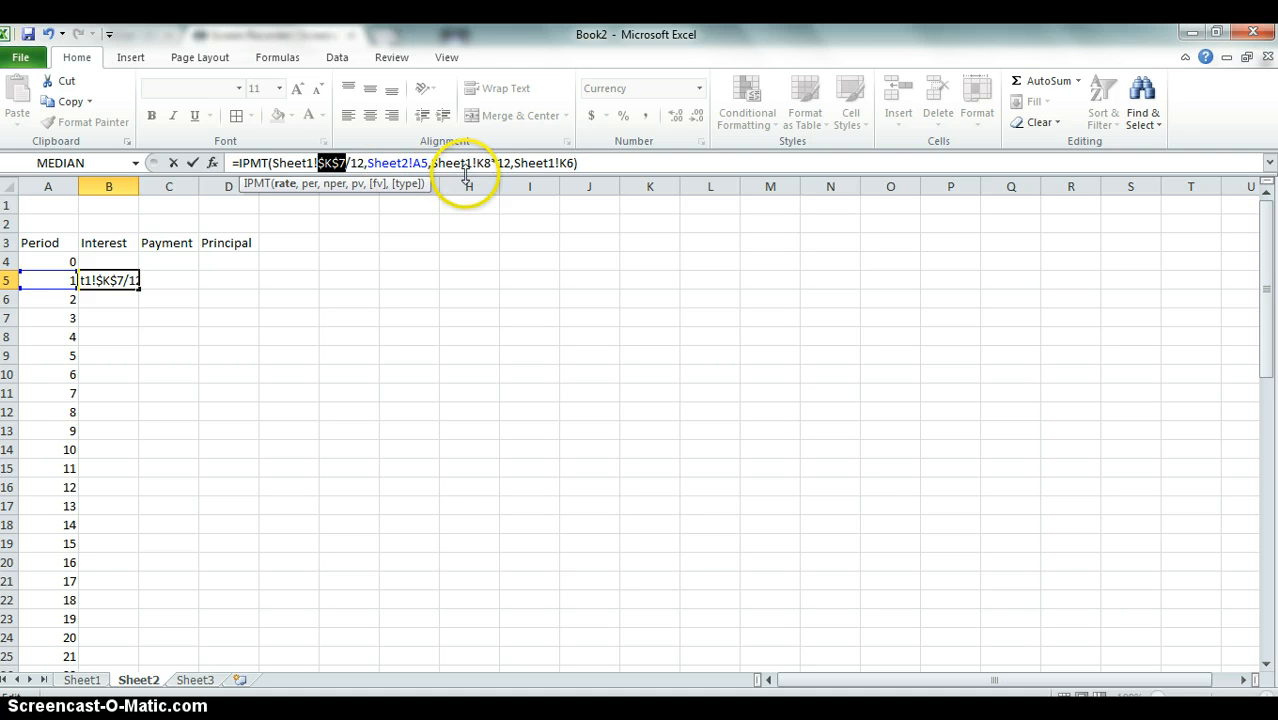
pyautogui.click(477, 164)
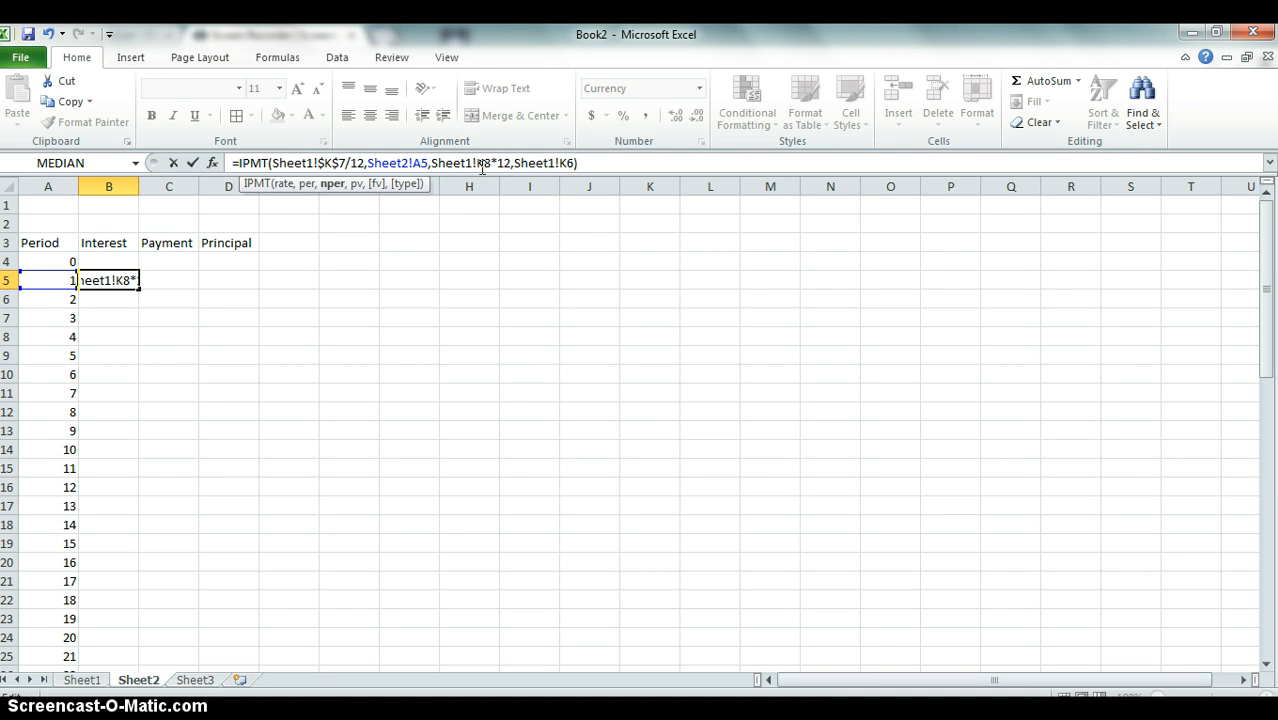
pyautogui.press('F4')
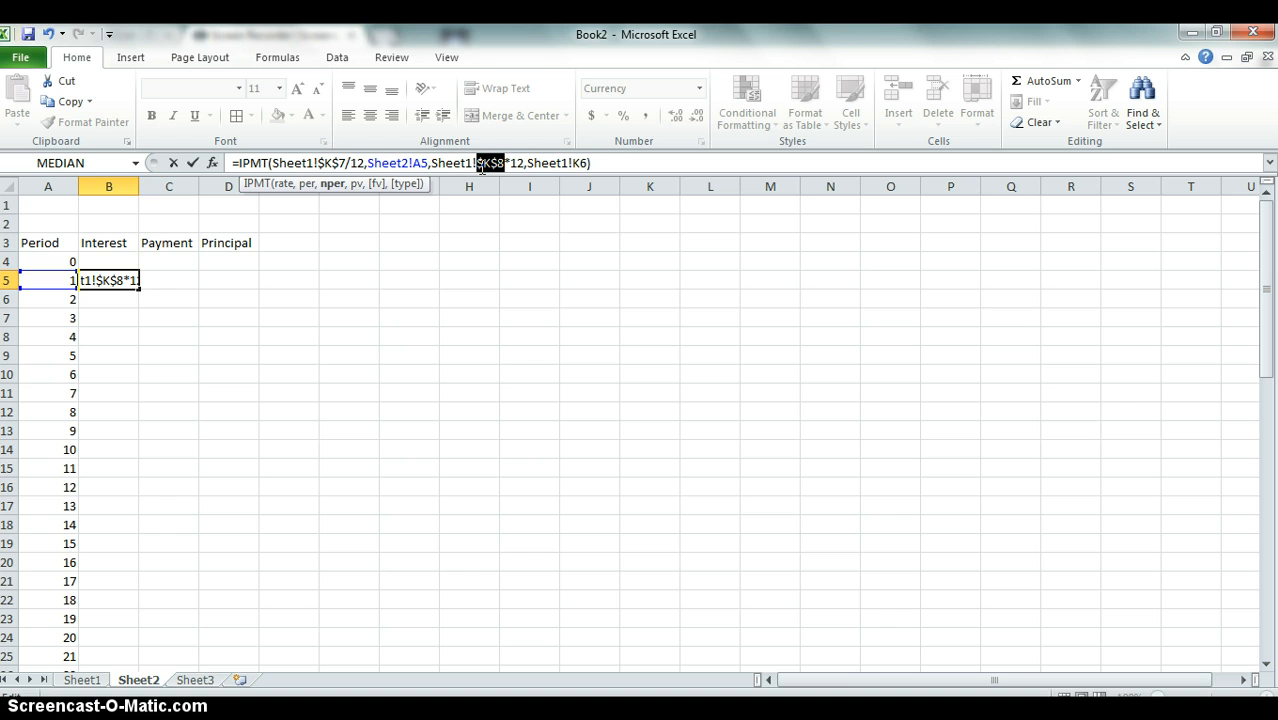
pyautogui.press('Right')
pyautogui.press('Right')
pyautogui.press('Right')
pyautogui.press('Right')
pyautogui.press('Right')
pyautogui.press('Right')
pyautogui.press('Right')
pyautogui.press('Right')
pyautogui.press('Right')
pyautogui.press('Right')
pyautogui.press('Right')
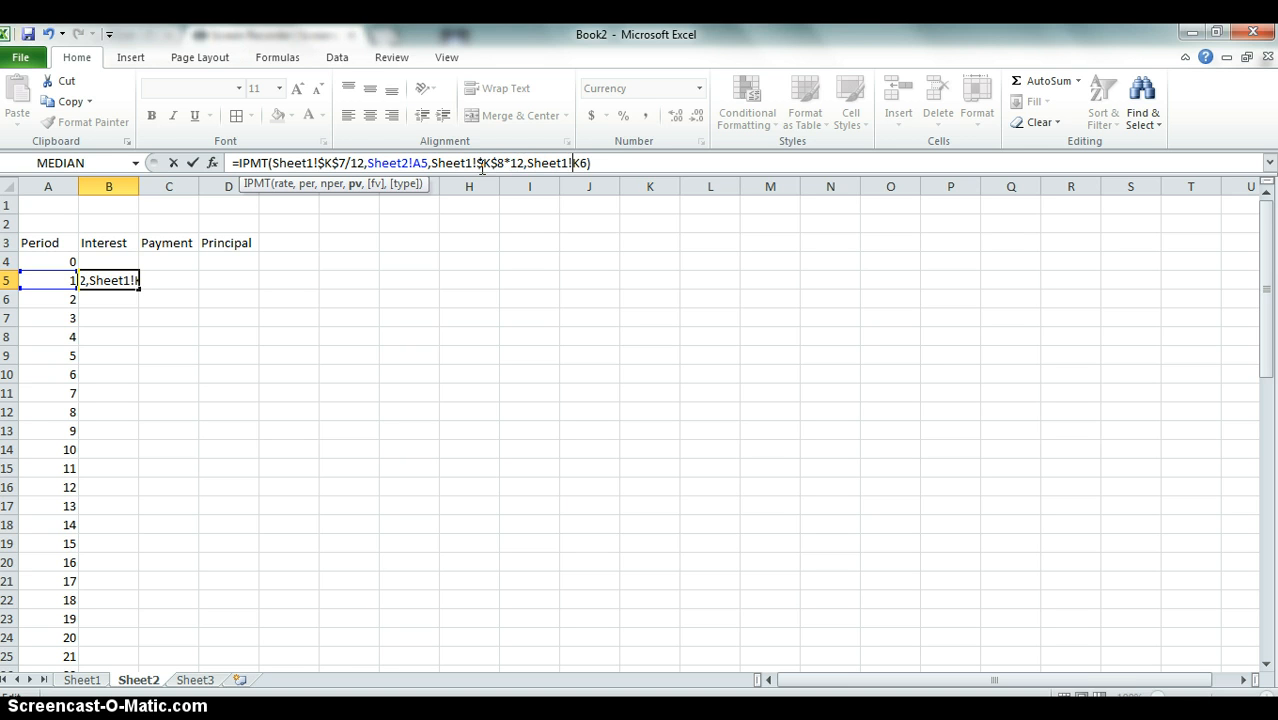
pyautogui.press('Right')
pyautogui.press('F4')
pyautogui.press('Return')
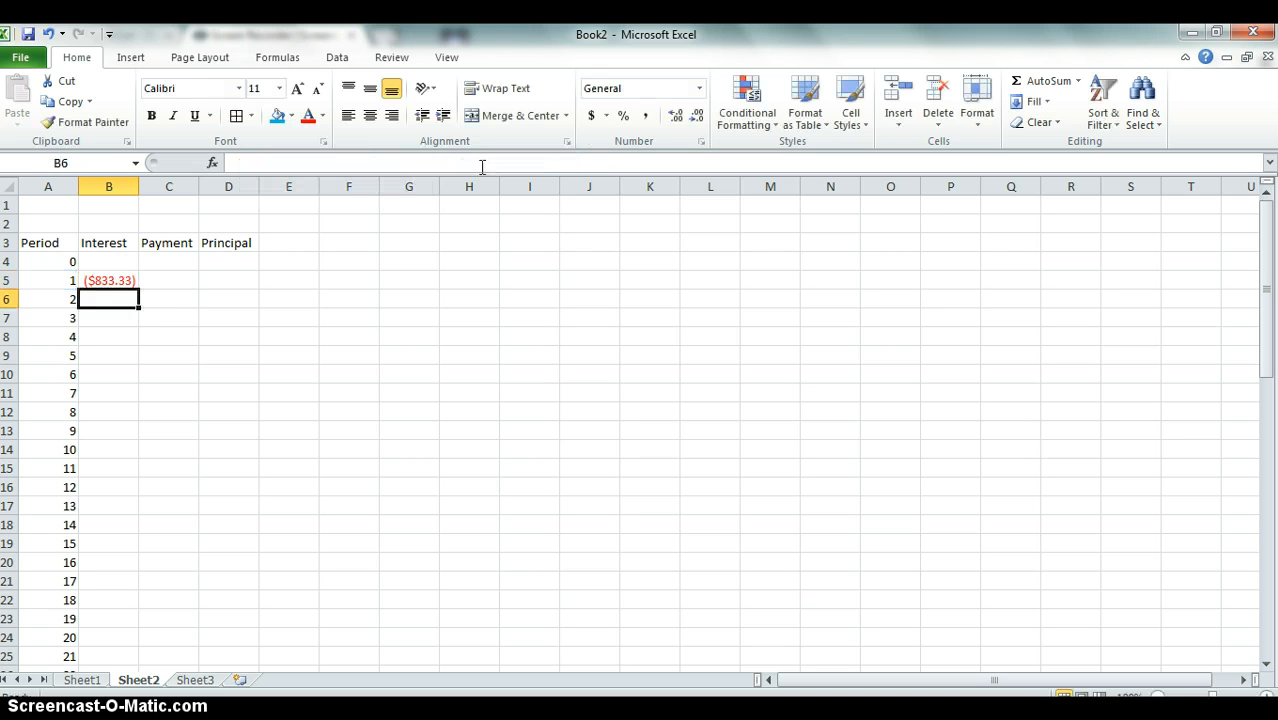
pyautogui.click(112, 280)
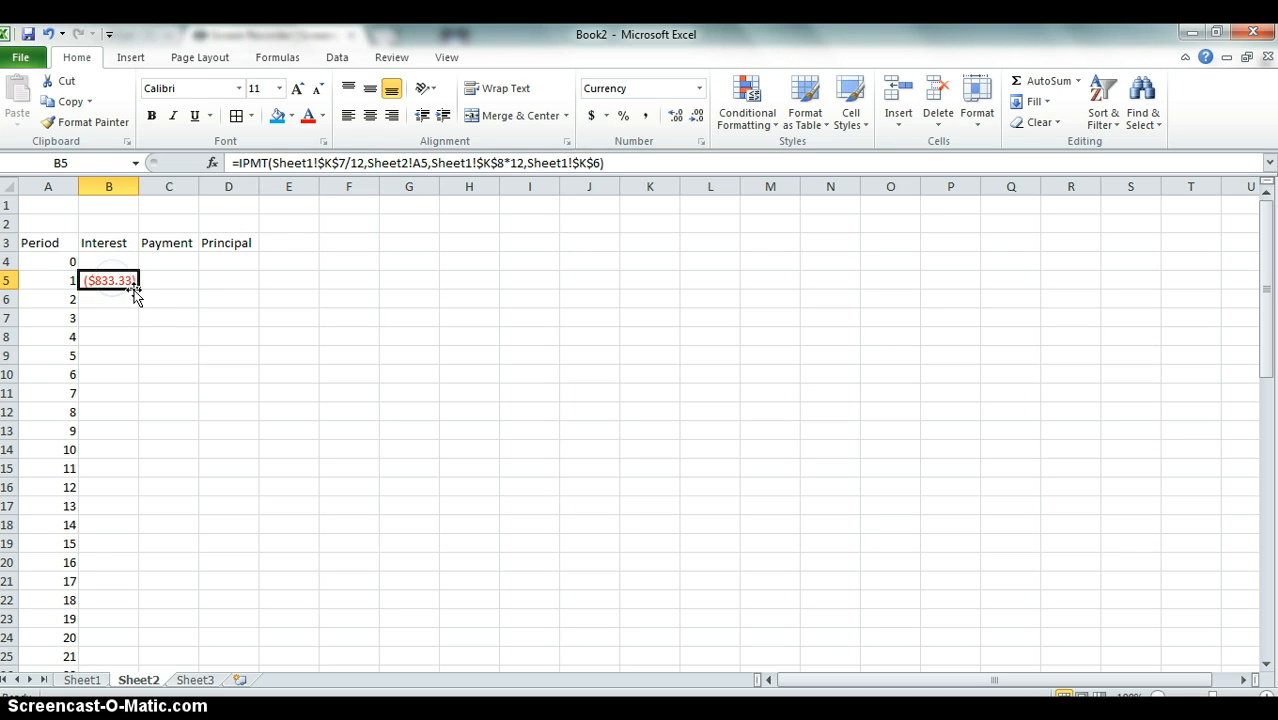
pyautogui.moveTo(138, 289); pyautogui.dragTo(140, 636)
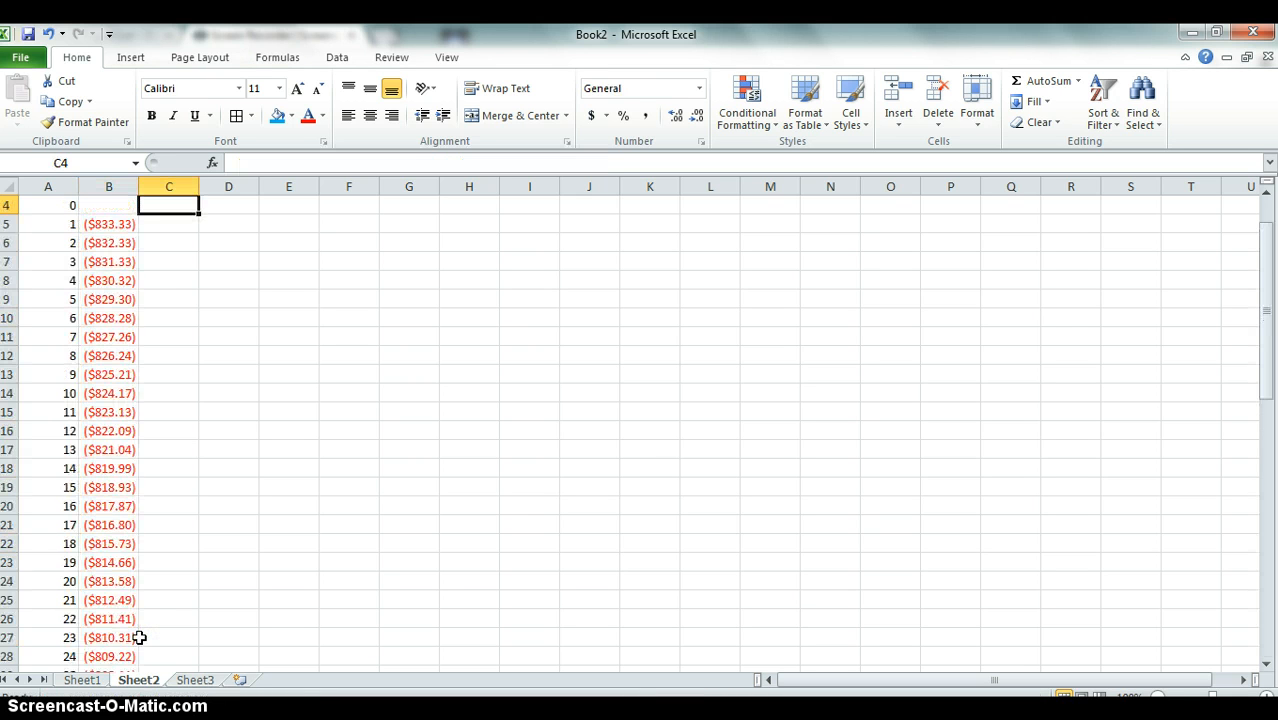
# - Link the period 1 Payment cell C5 to the monthly payment in Sheet1!C18
pyautogui.scroll(1, 140, 637)
pyautogui.press('Down')
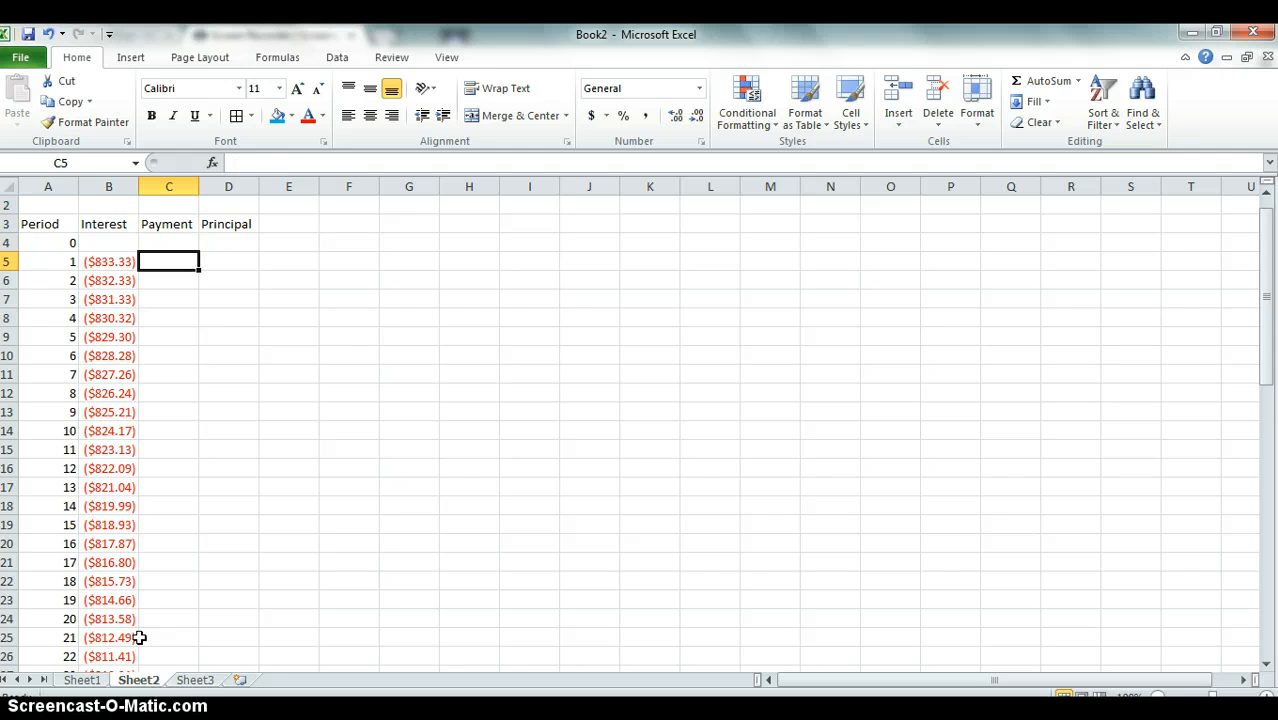
pyautogui.write('=')
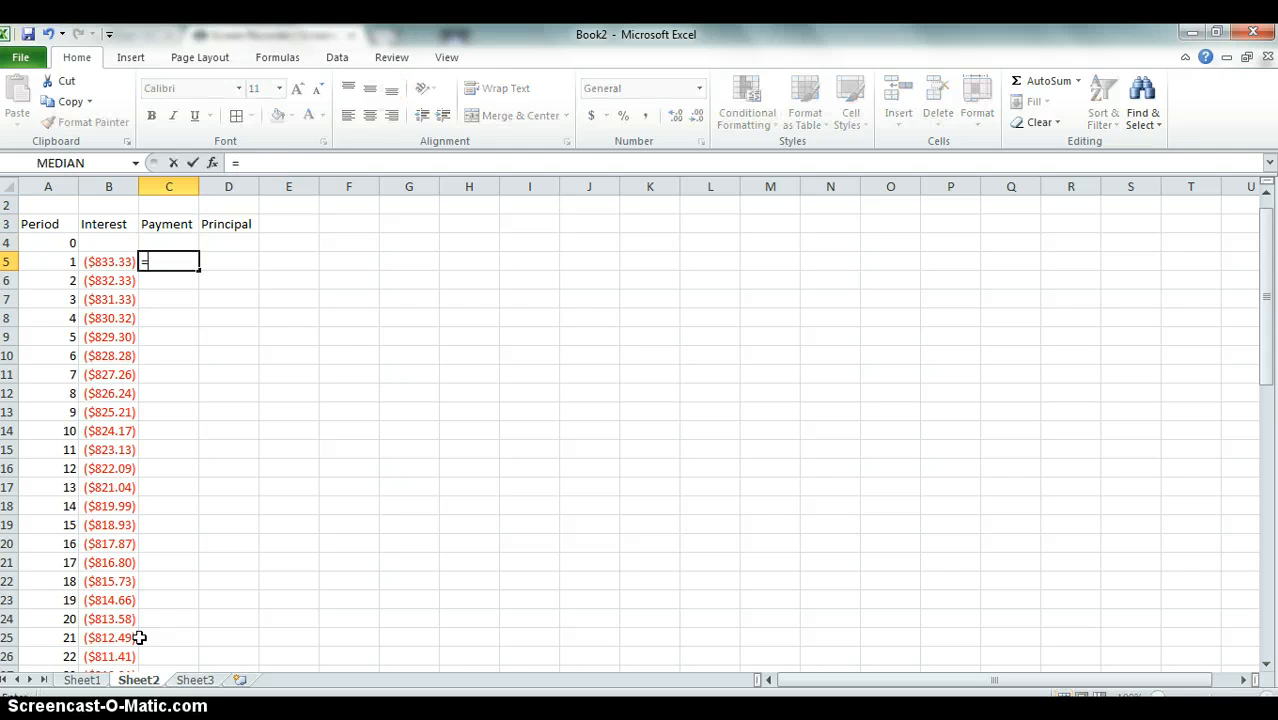
pyautogui.click(82, 679)
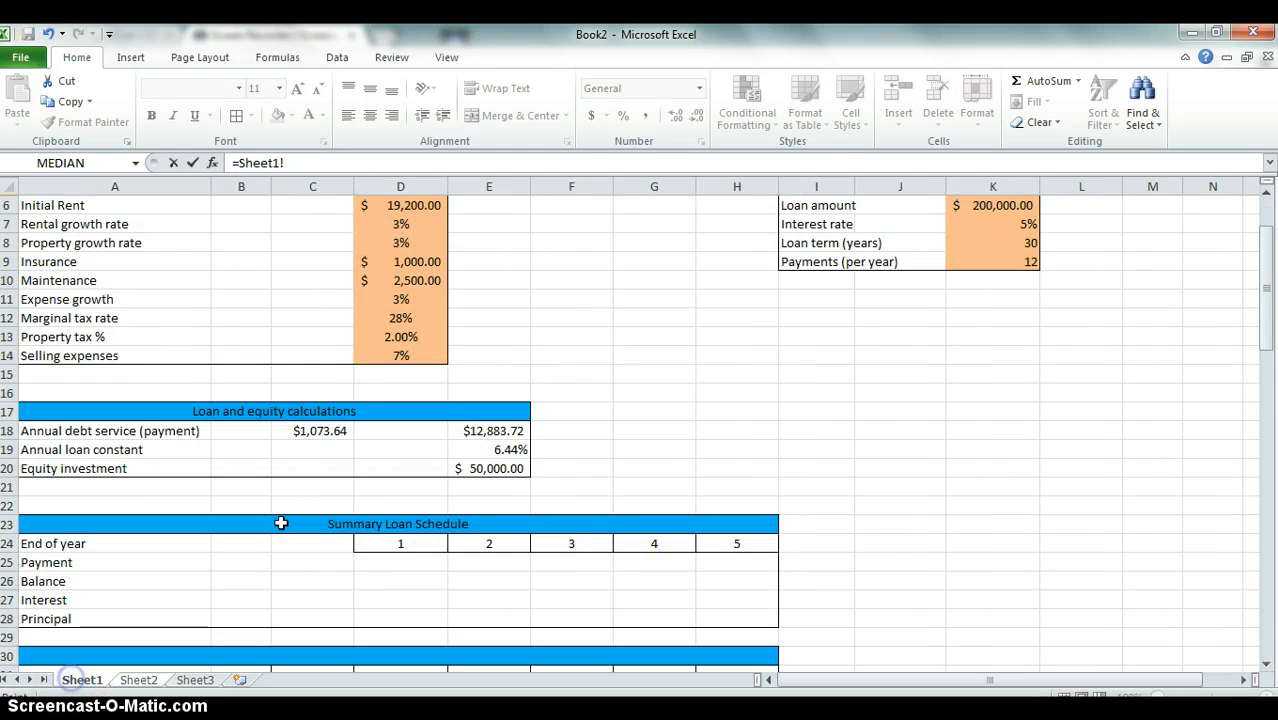
pyautogui.click(322, 432)
pyautogui.press('Return')
# - Make the payment reference in C5 absolute as =Sheet1!$C$18 and fill it down to period 60 in C64
pyautogui.click(167, 259)
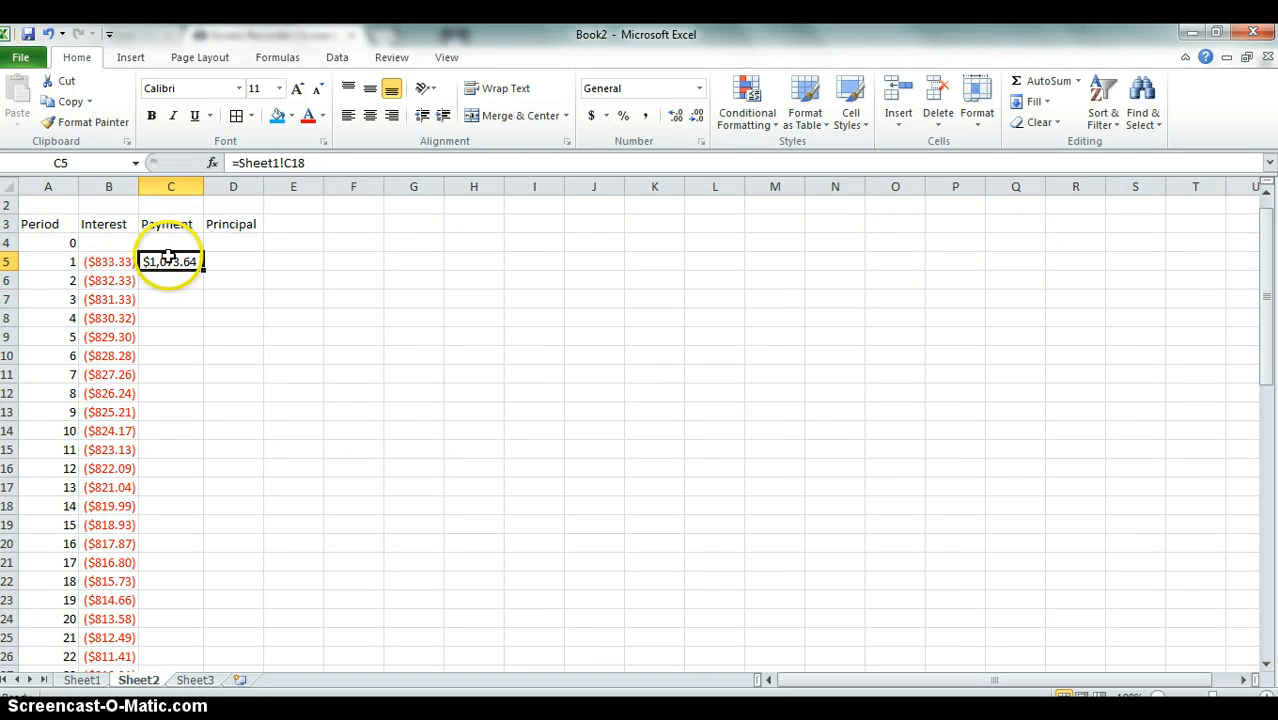
pyautogui.click(287, 162)
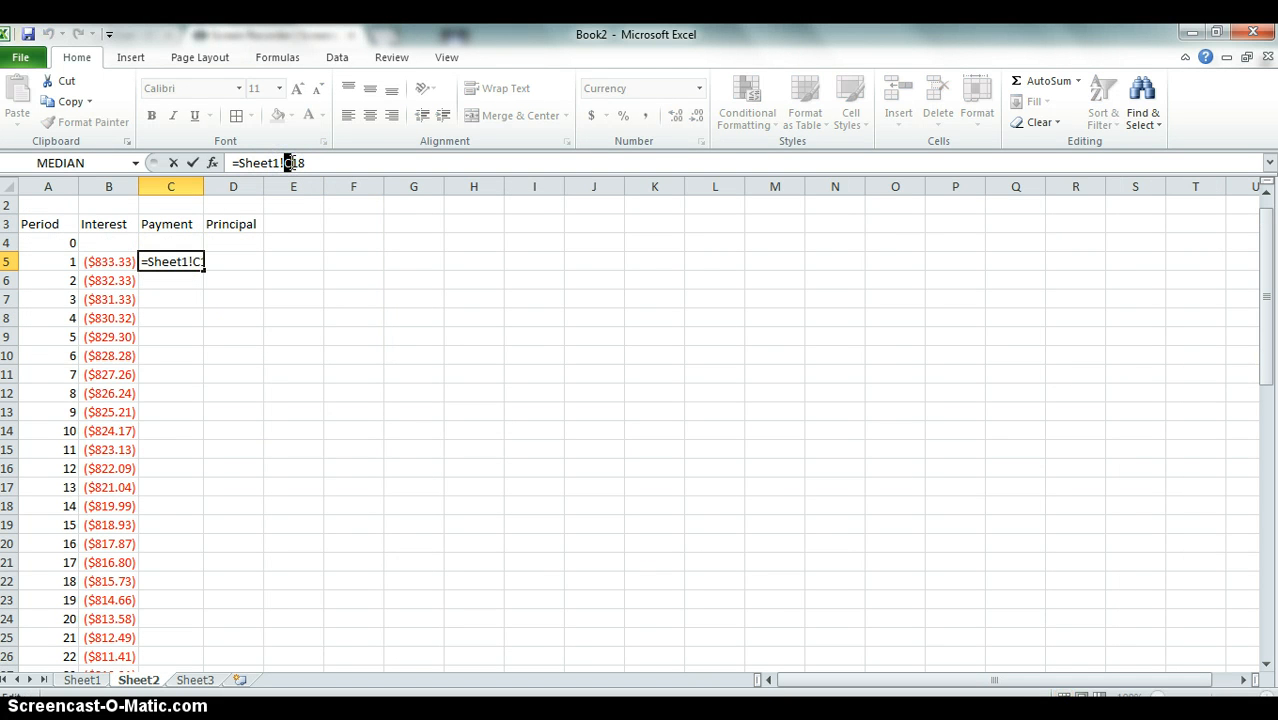
pyautogui.press('Right')
pyautogui.press('F4')
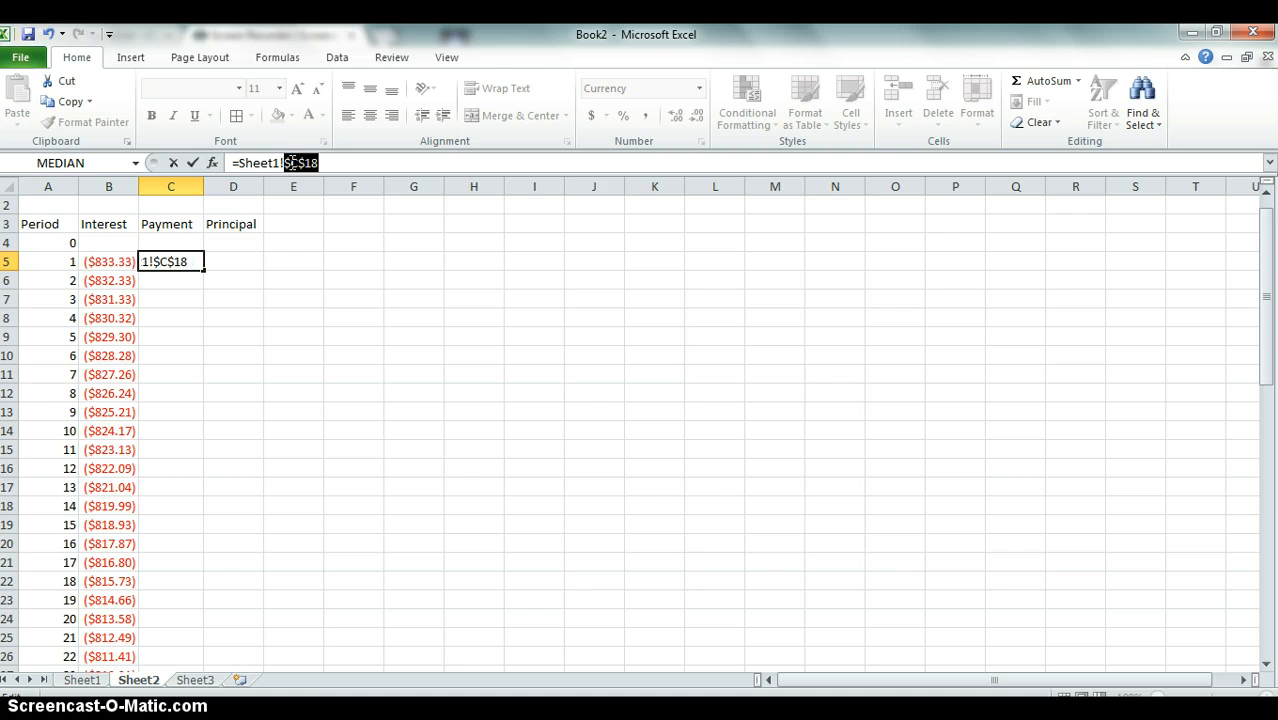
pyautogui.press('Return')
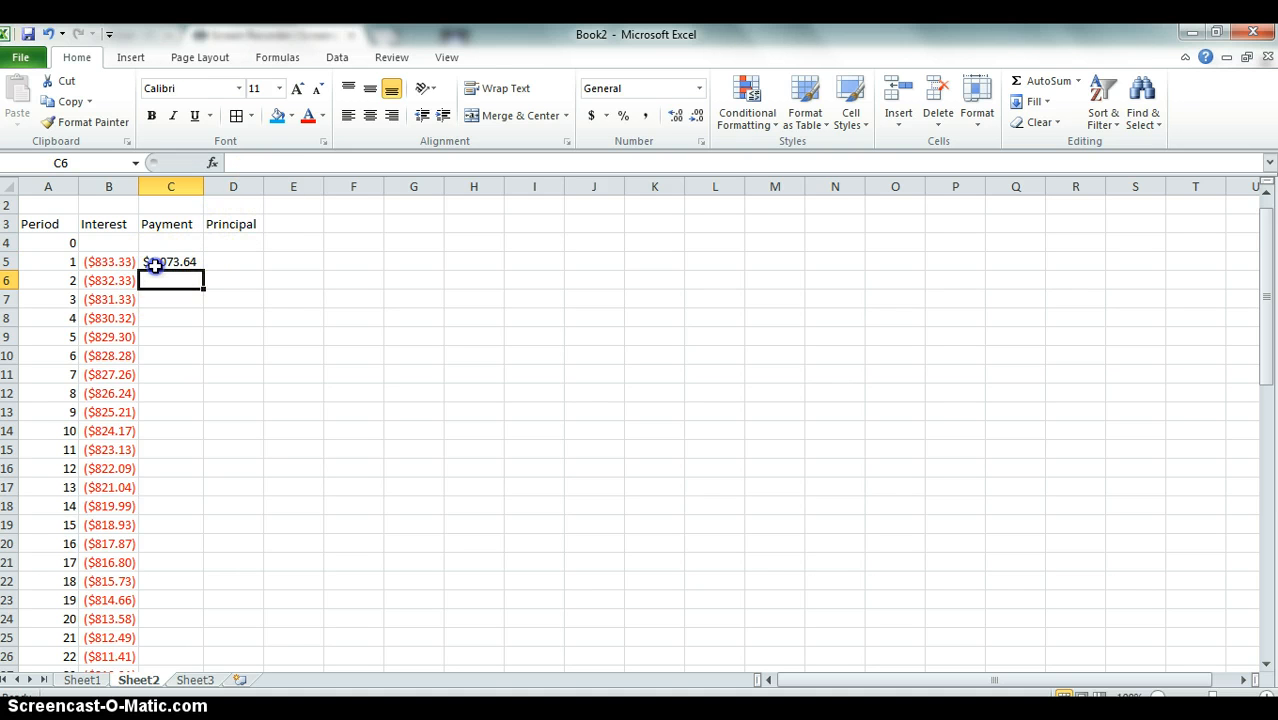
pyautogui.click(150, 261)
pyautogui.moveTo(202, 271); pyautogui.dragTo(168, 653)
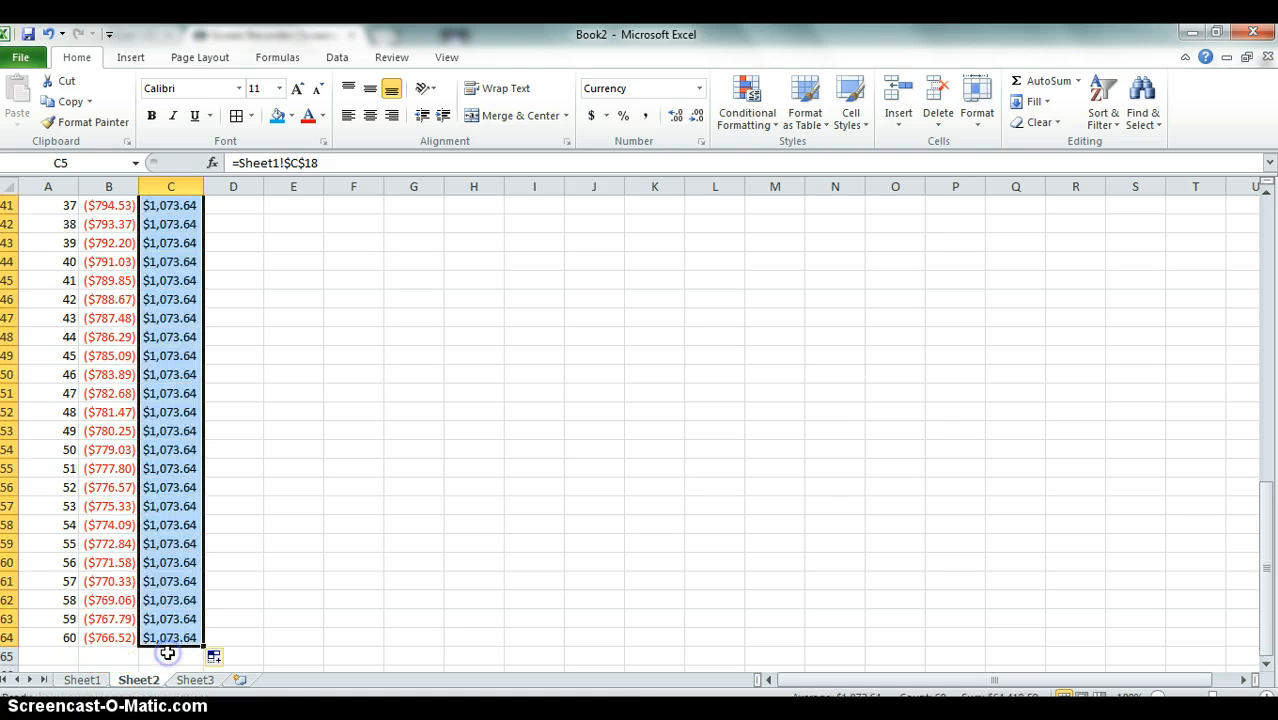
# - Calculate the period 1 principal in D5 as =C5+B5 and fill the formula down to period 60 in D64
pyautogui.hotkey('ctrl', 'Up')
pyautogui.hotkey('ctrl', 'Up')
pyautogui.scroll(1, 168, 653)
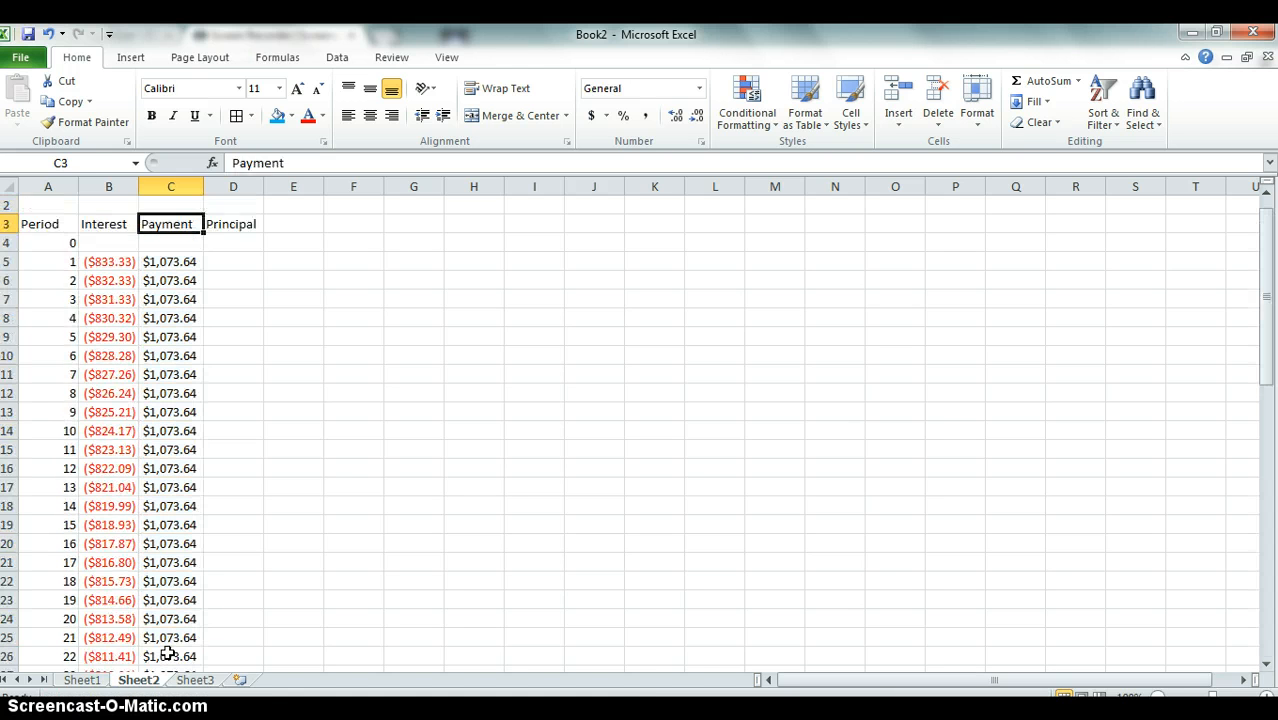
pyautogui.press('Down')
pyautogui.press('Down')
pyautogui.press('Right')
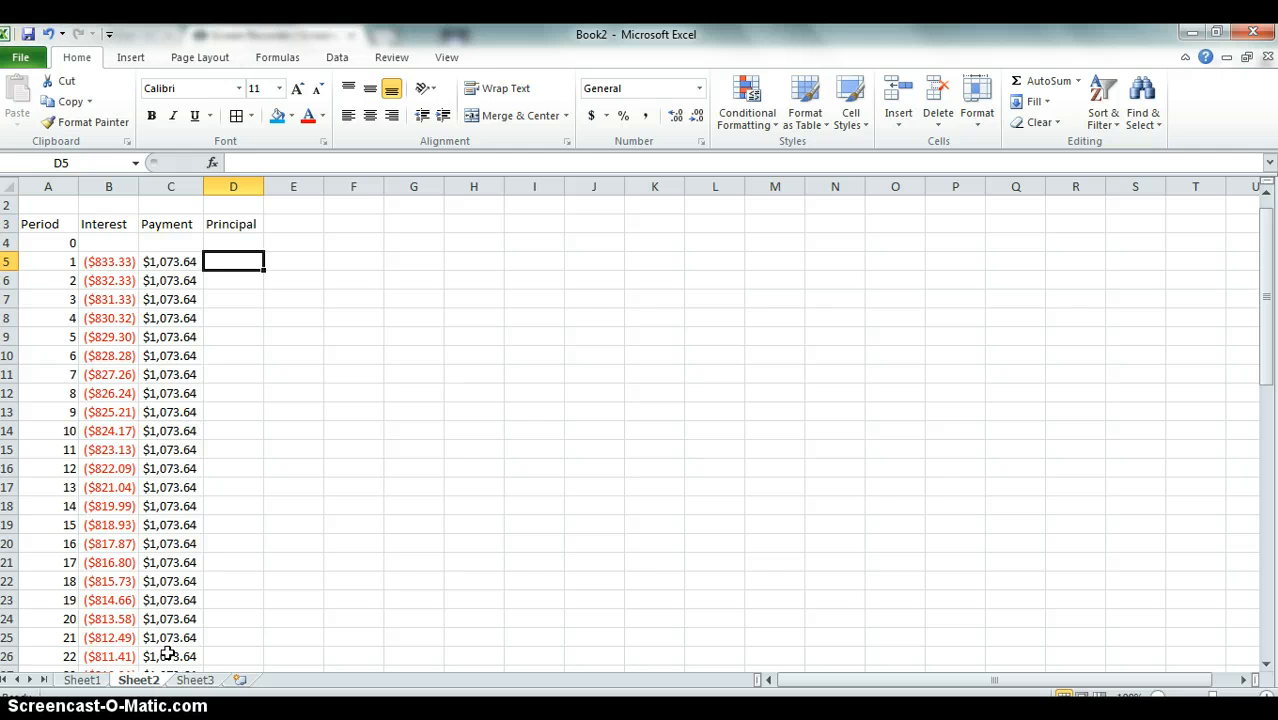
pyautogui.write('=')
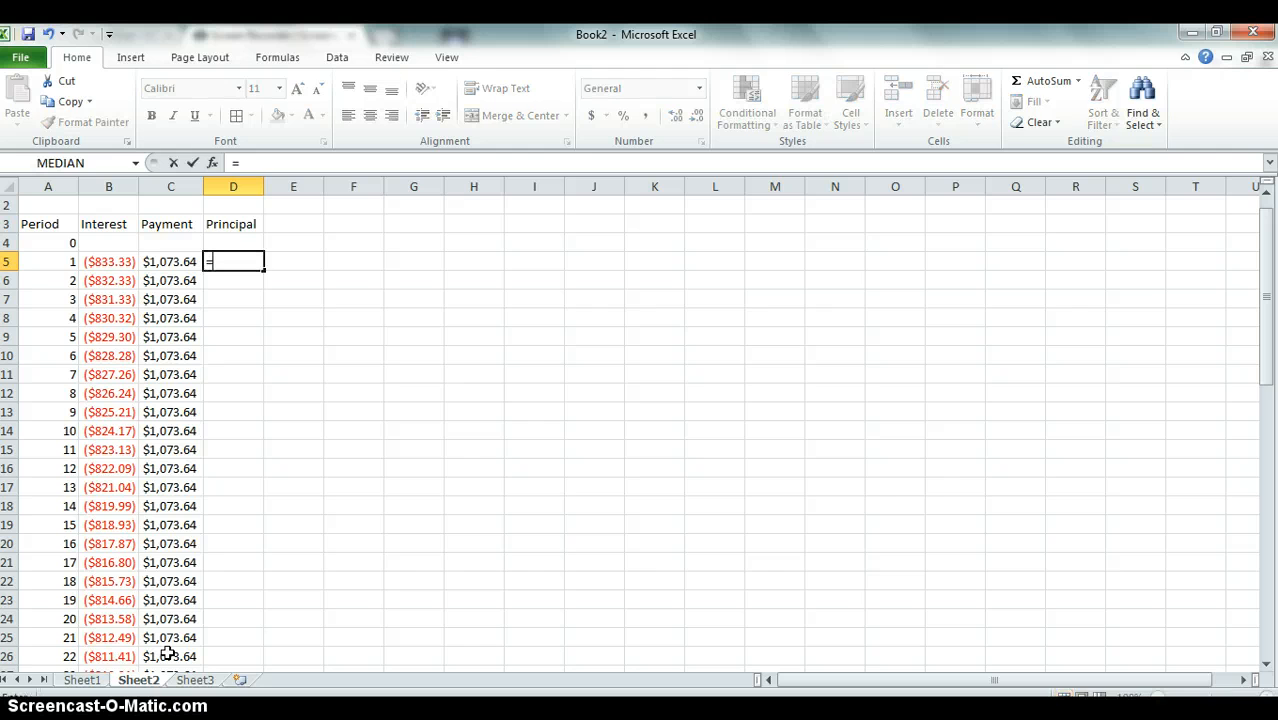
pyautogui.click(180, 259)
pyautogui.write('+')
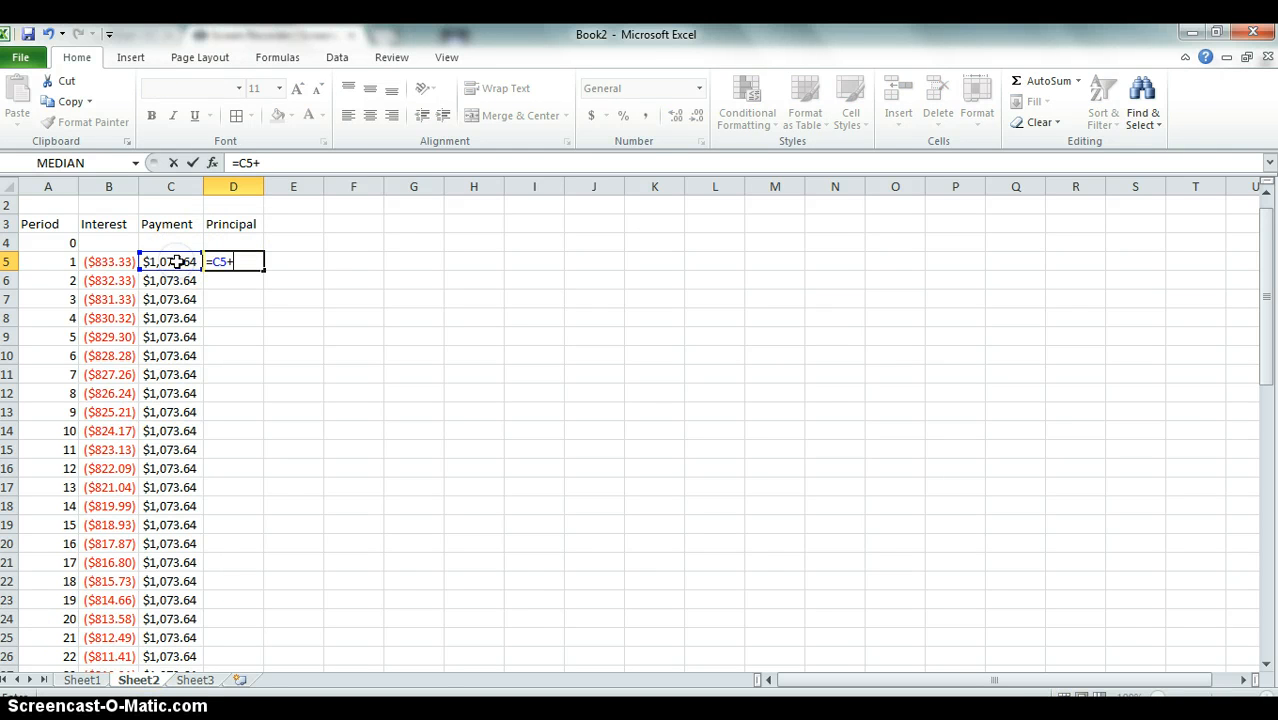
pyautogui.click(100, 260)
pyautogui.press('Return')
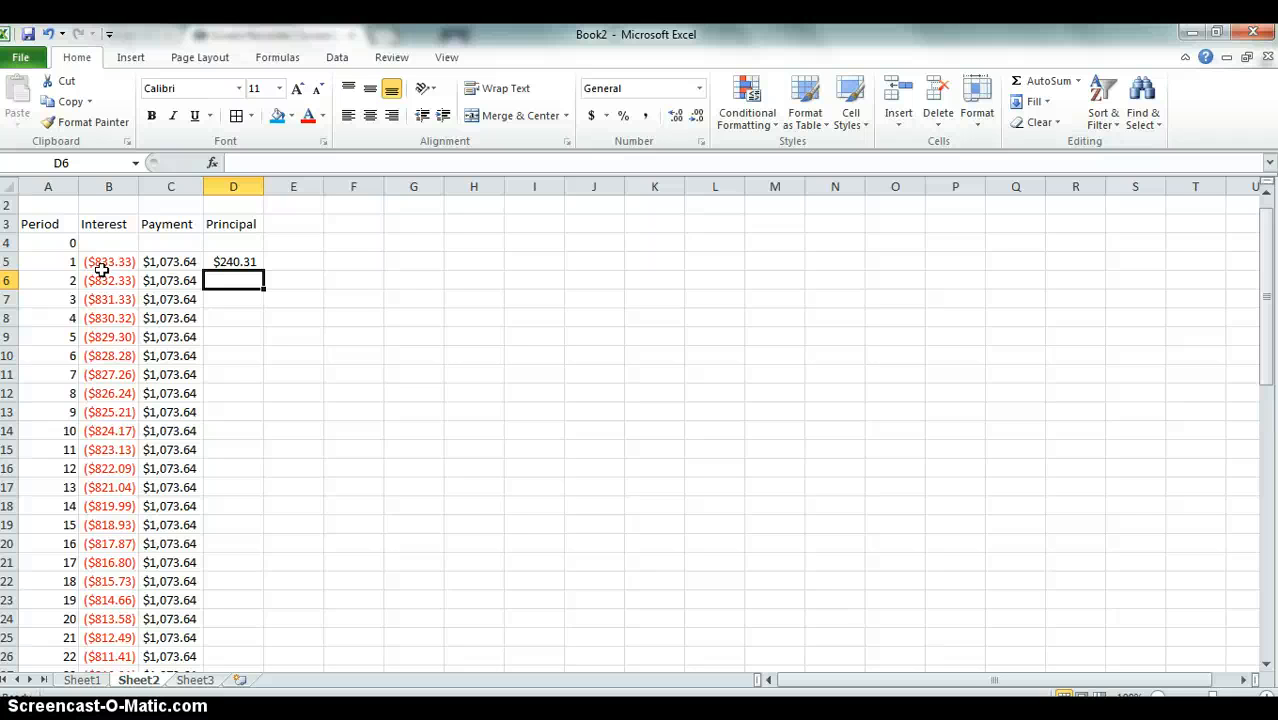
pyautogui.click(250, 260)
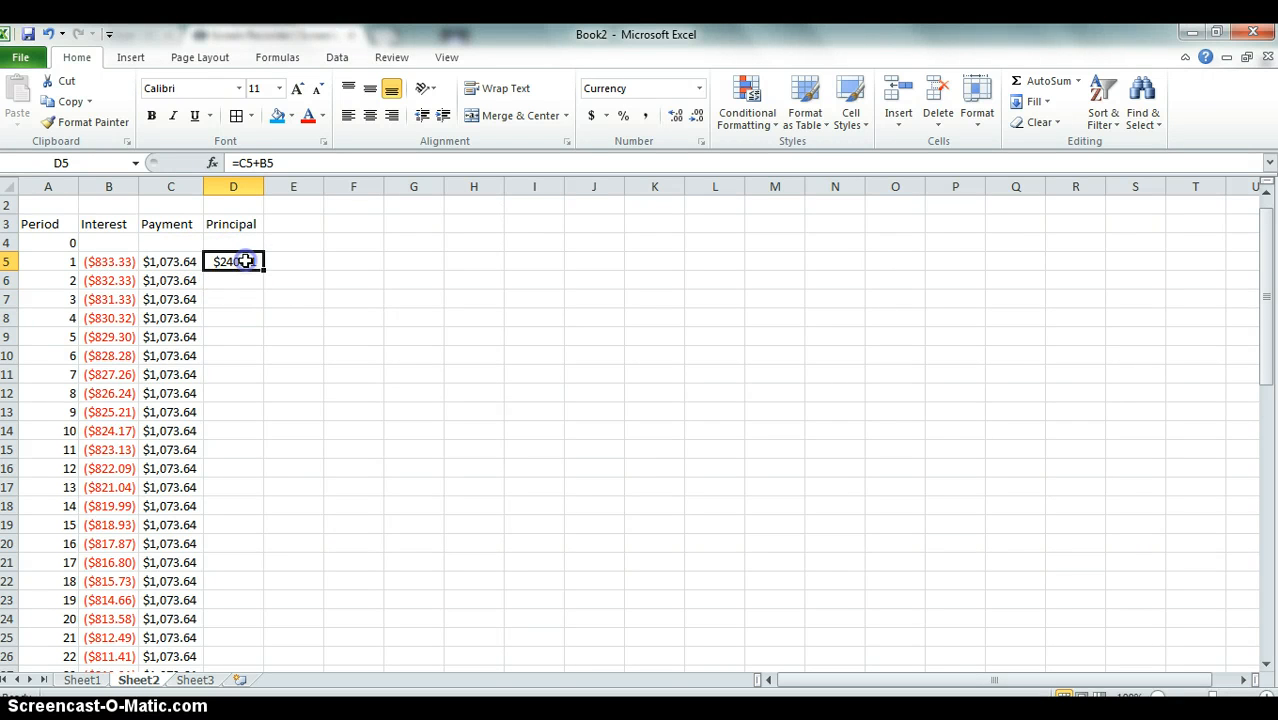
pyautogui.moveTo(260, 268); pyautogui.dragTo(255, 630)
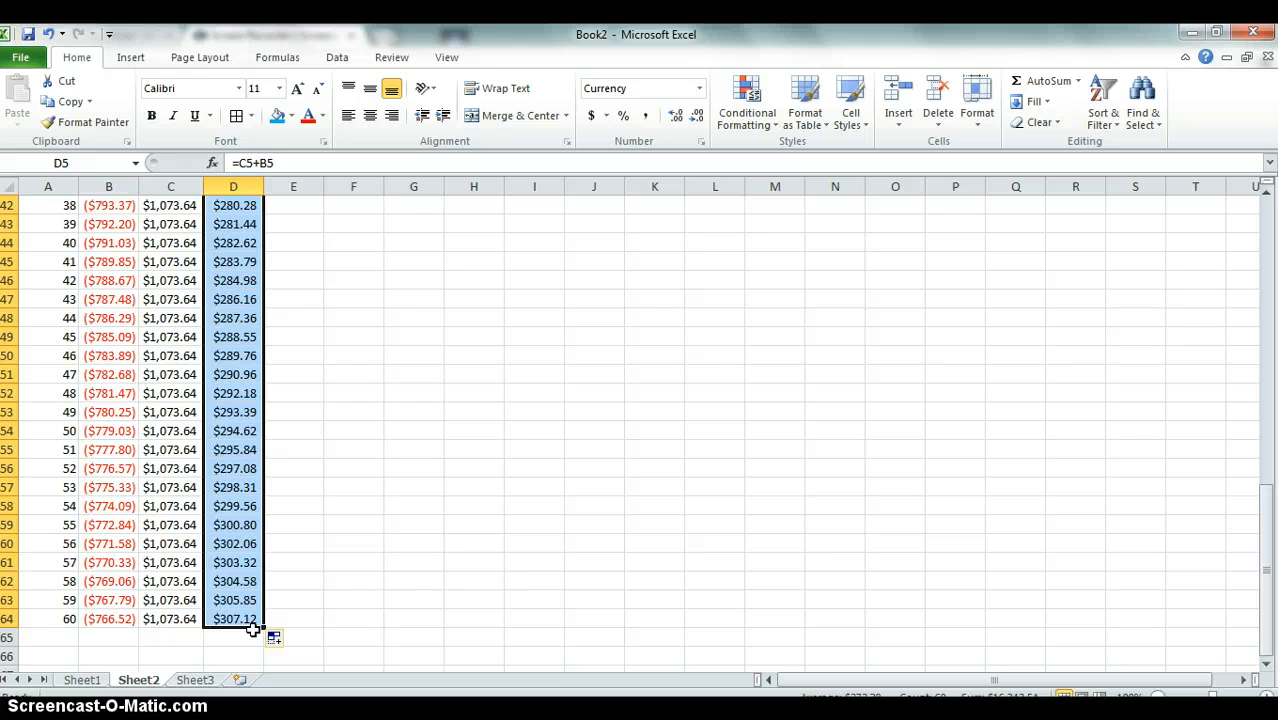
# - Add the column headings Interest, Payment and Principal in F3:H3 beside the amortization table
pyautogui.press('Right')
pyautogui.press('Right')
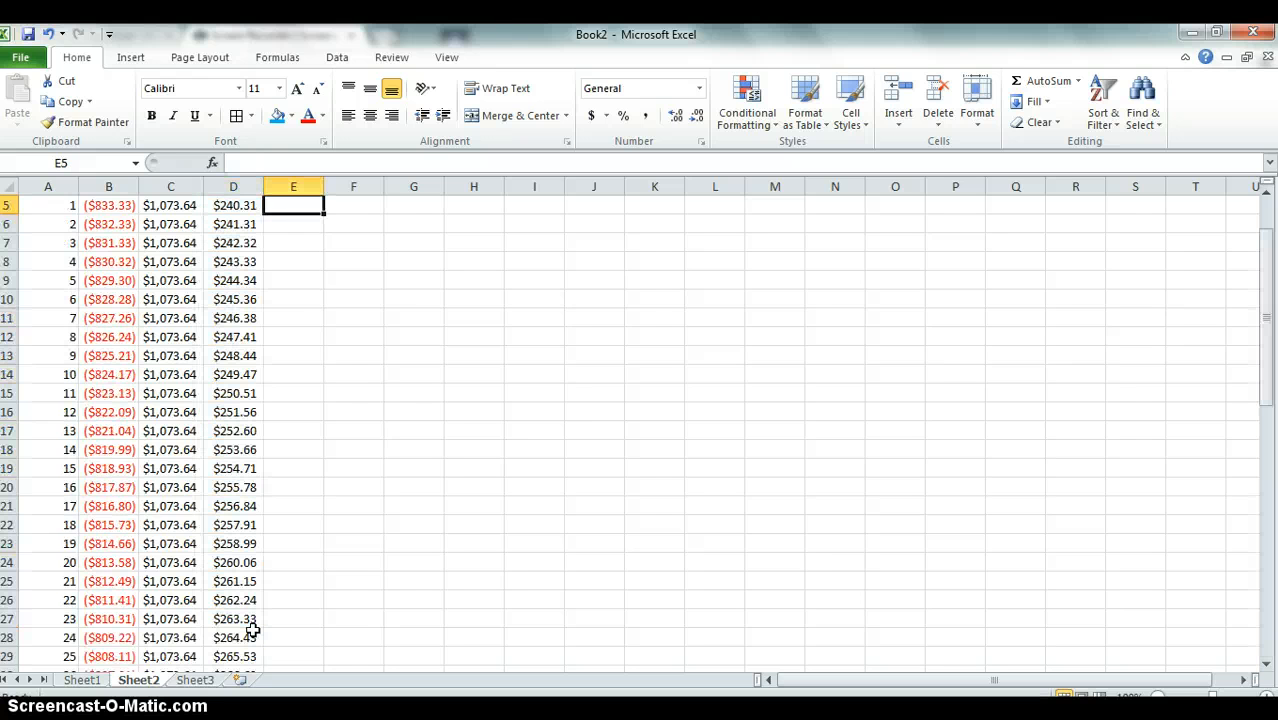
pyautogui.press('Up')
pyautogui.press('Up')
pyautogui.press('Up')
pyautogui.press('Up')
pyautogui.press('Down')
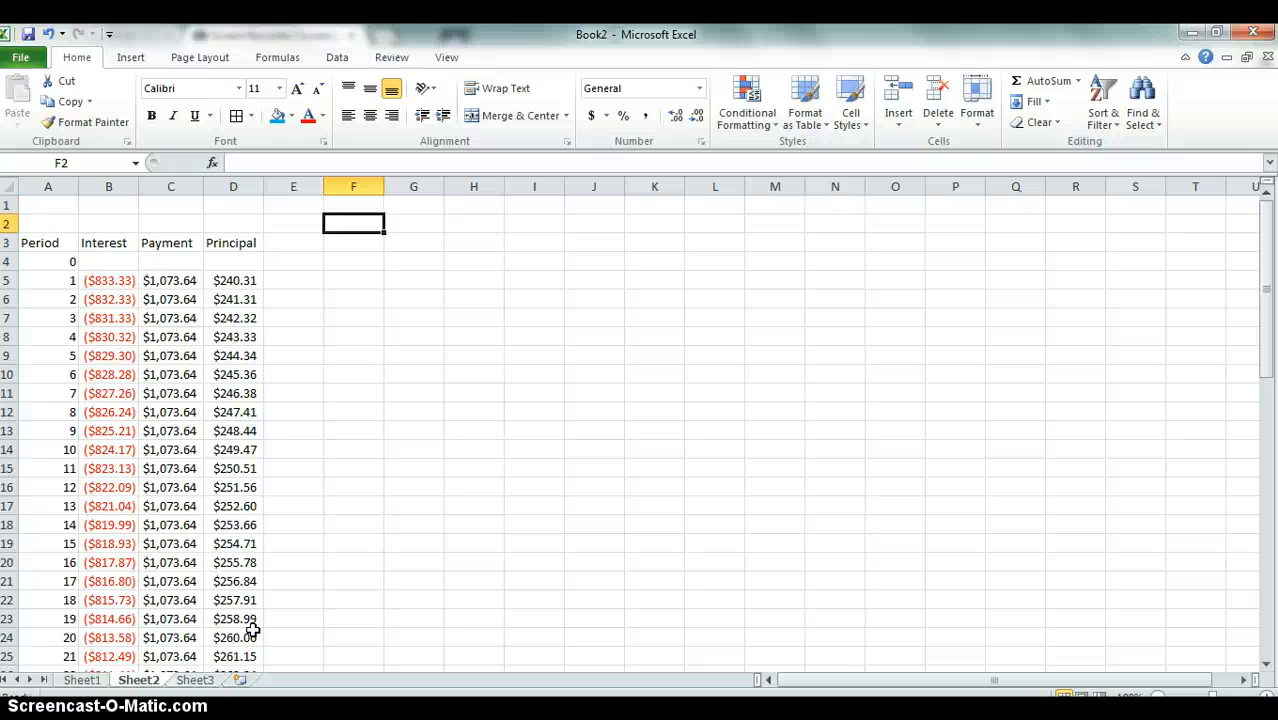
pyautogui.press('Down')
pyautogui.press('Down')
pyautogui.press('Up')
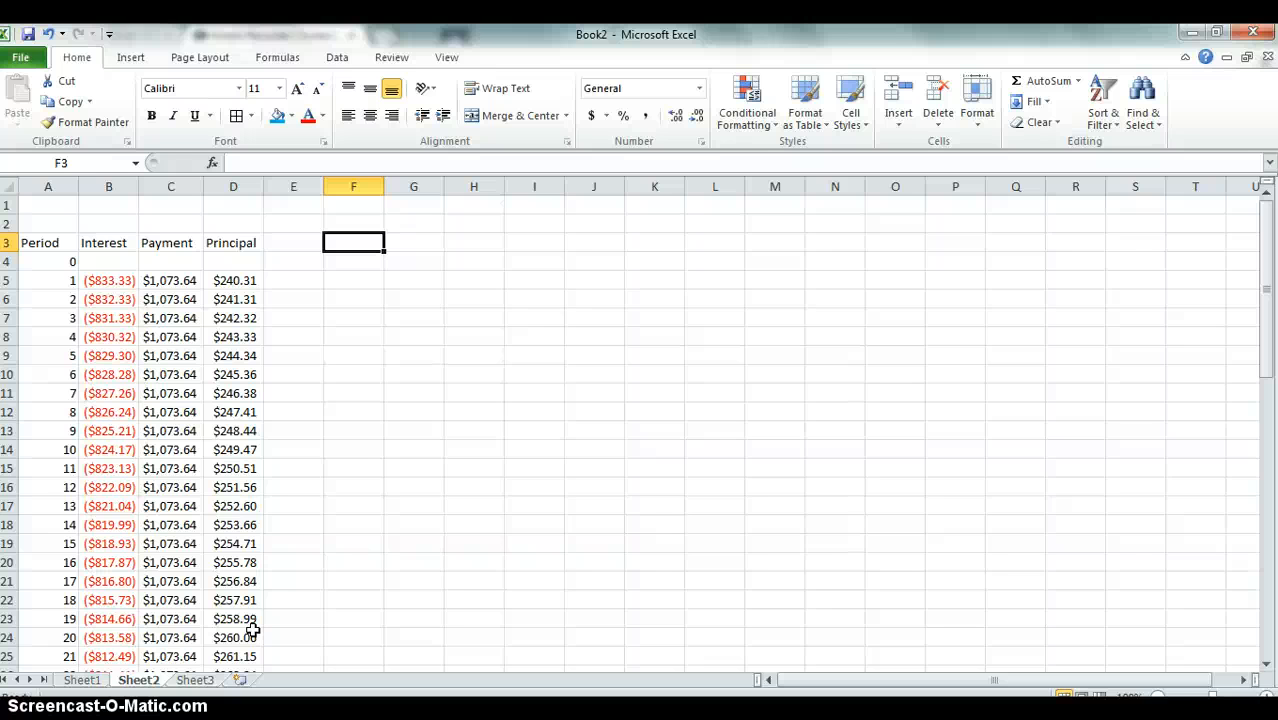
pyautogui.write('Interest')
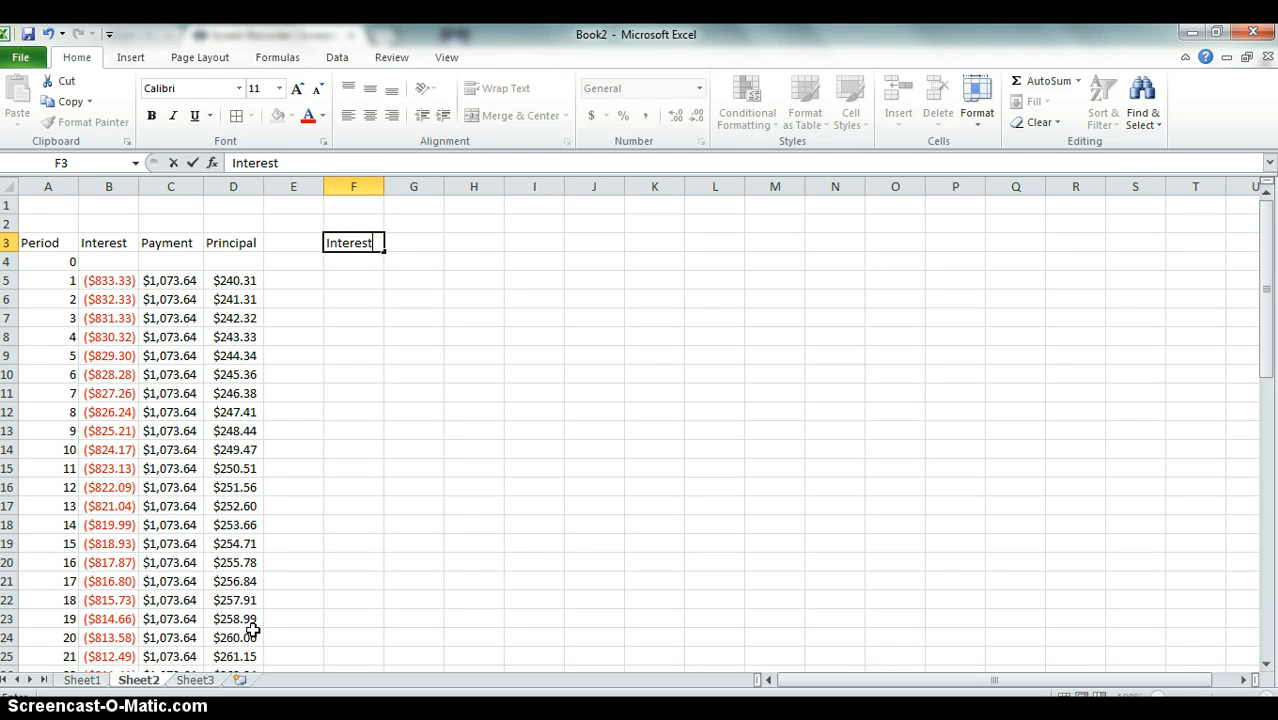
pyautogui.press('Tab')
pyautogui.write('Payment')
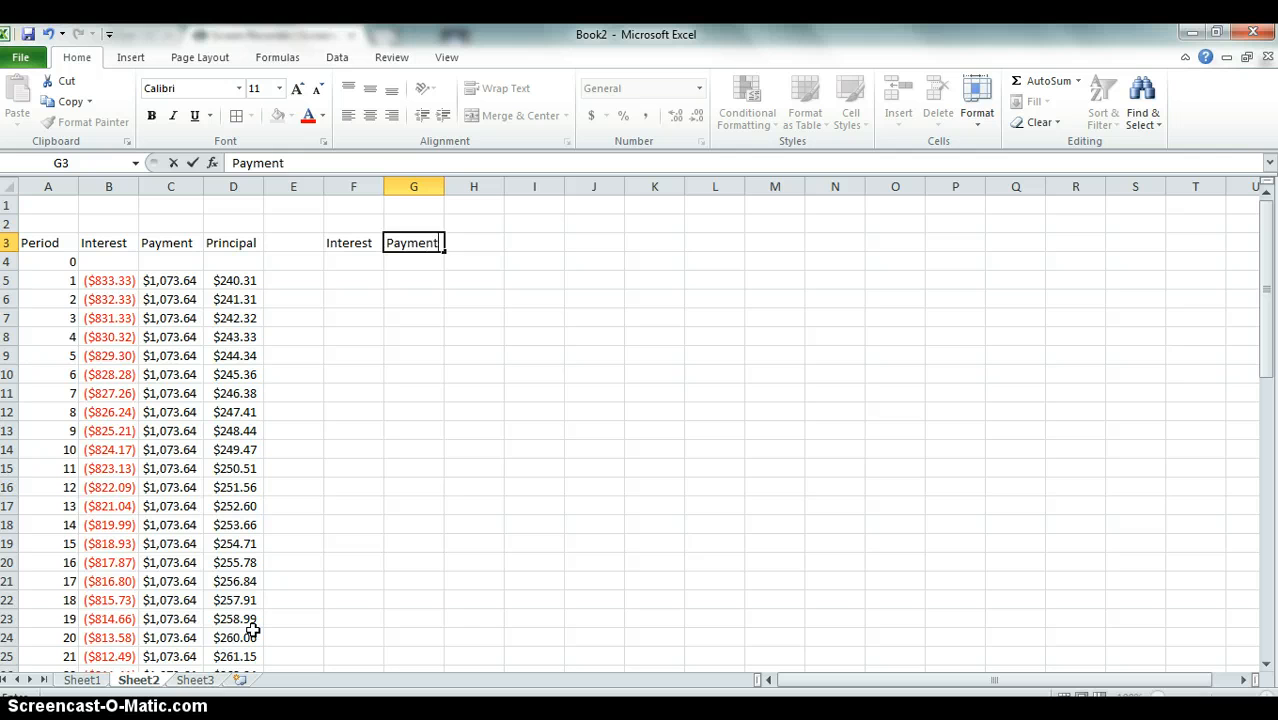
pyautogui.press('Tab')
pyautogui.write('Princi')
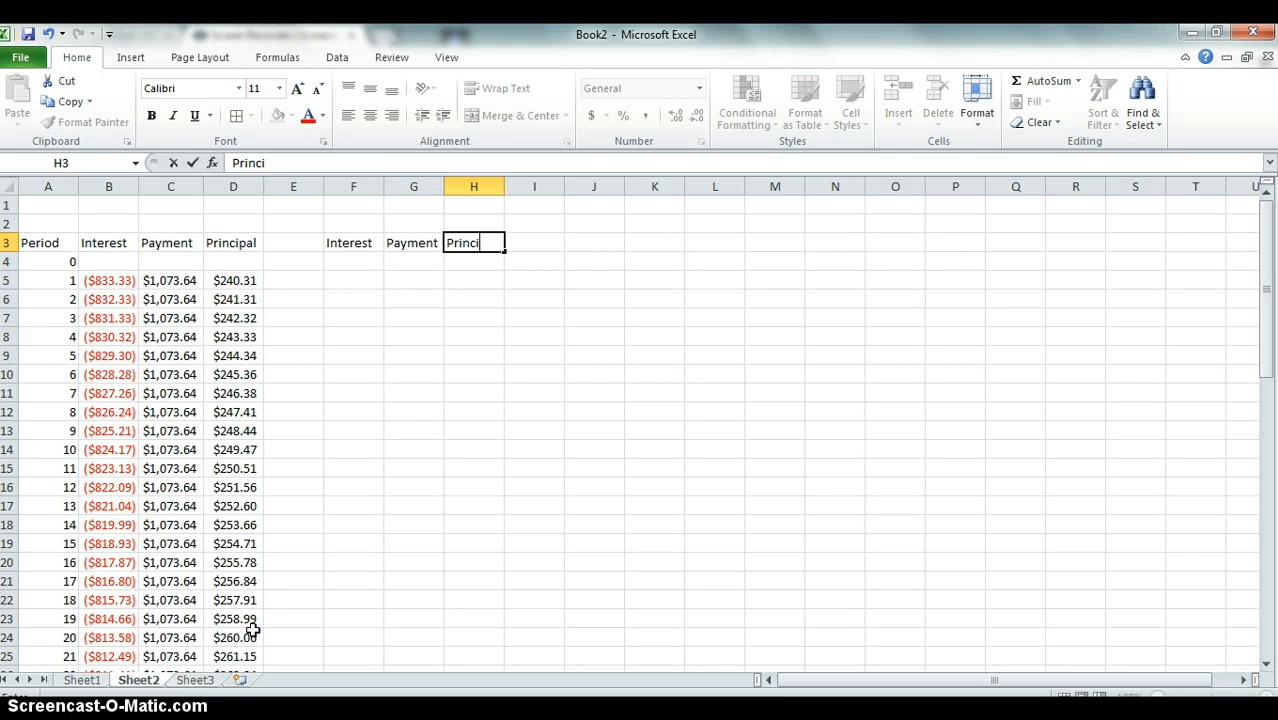
pyautogui.write('pal')
pyautogui.press('Return')
# - Total the first year's interest in F16, on the period 12 row, with =SUM(B5:B16)
pyautogui.press('Down')
pyautogui.press('Down')
pyautogui.press('Down')
pyautogui.press('Down')
pyautogui.press('Down')
pyautogui.press('Down')
pyautogui.press('Down')
pyautogui.press('Down')
pyautogui.press('Down')
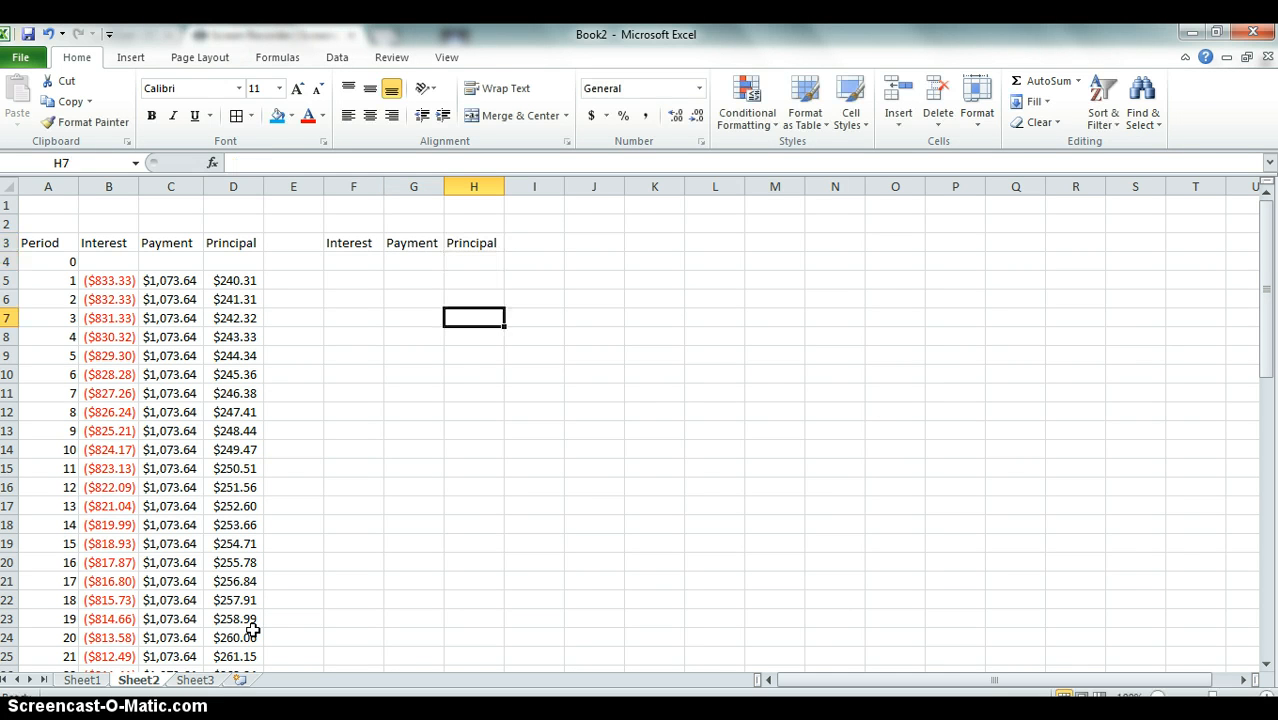
pyautogui.press('Down')
pyautogui.press('Down')
pyautogui.press('Down')
pyautogui.press('Left')
pyautogui.press('Left')
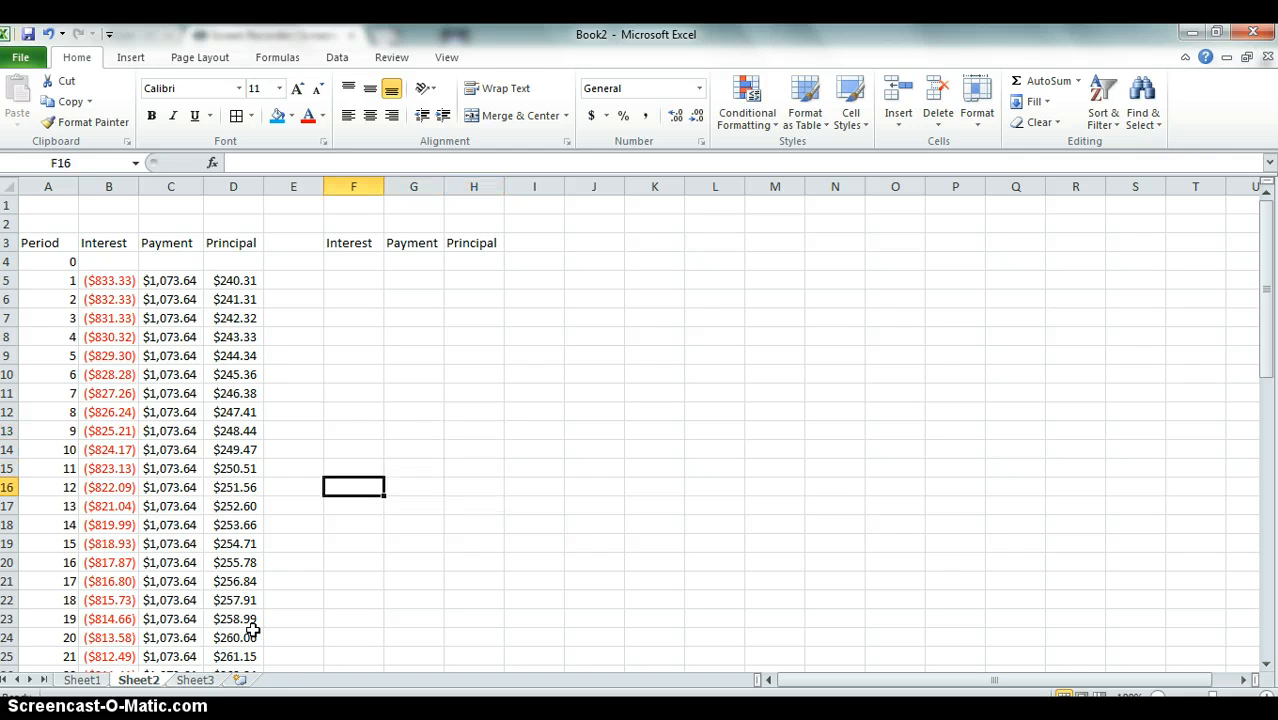
pyautogui.write('=')
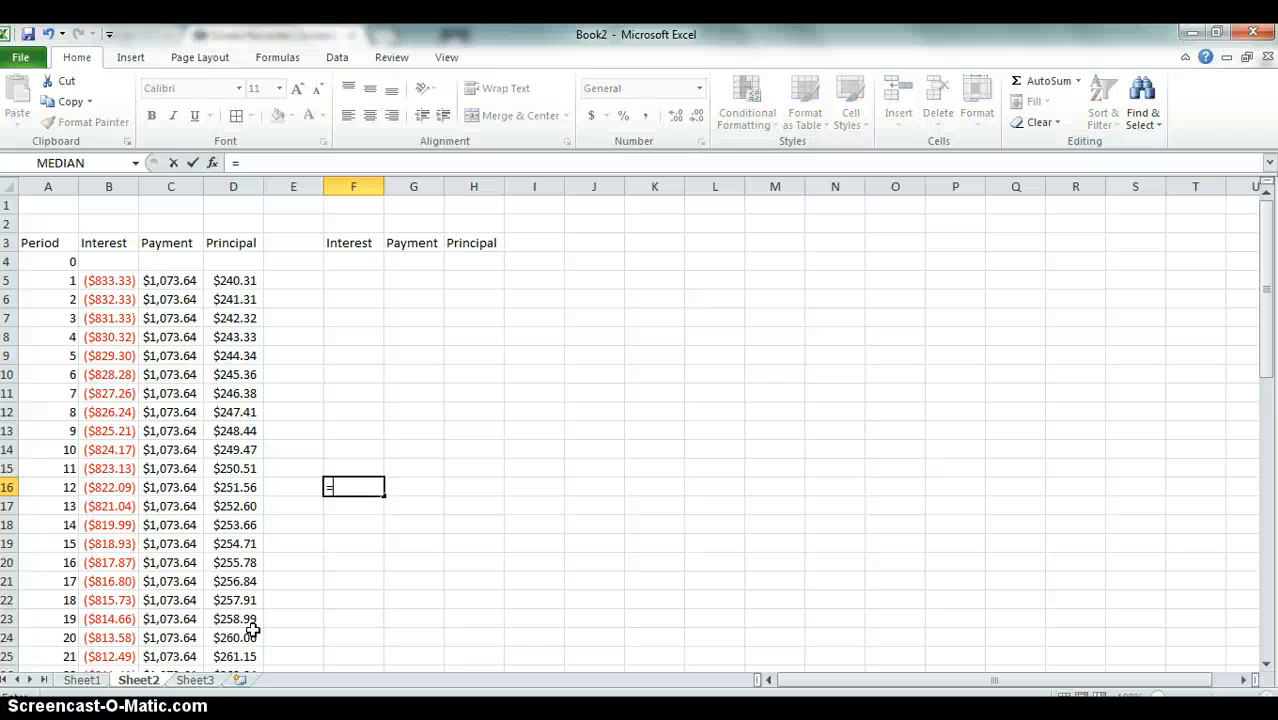
pyautogui.write('su')
pyautogui.press('BackSpace')
pyautogui.write('sum')
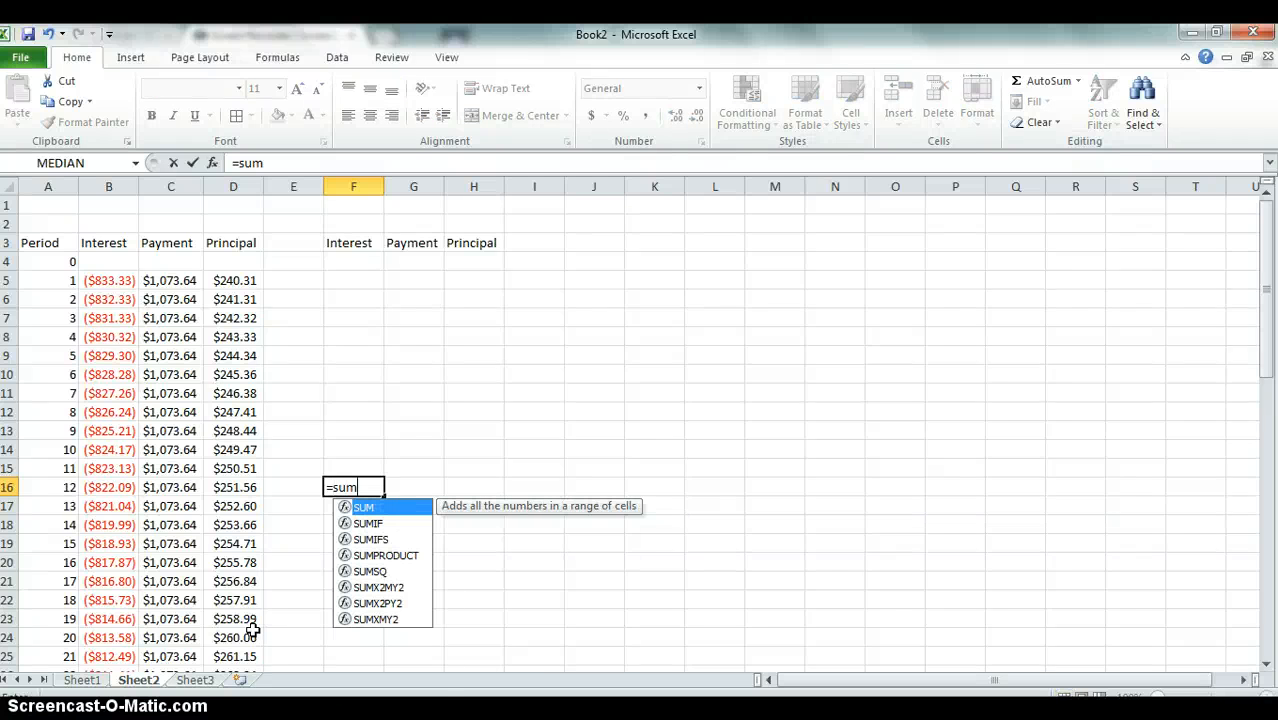
pyautogui.write('(')
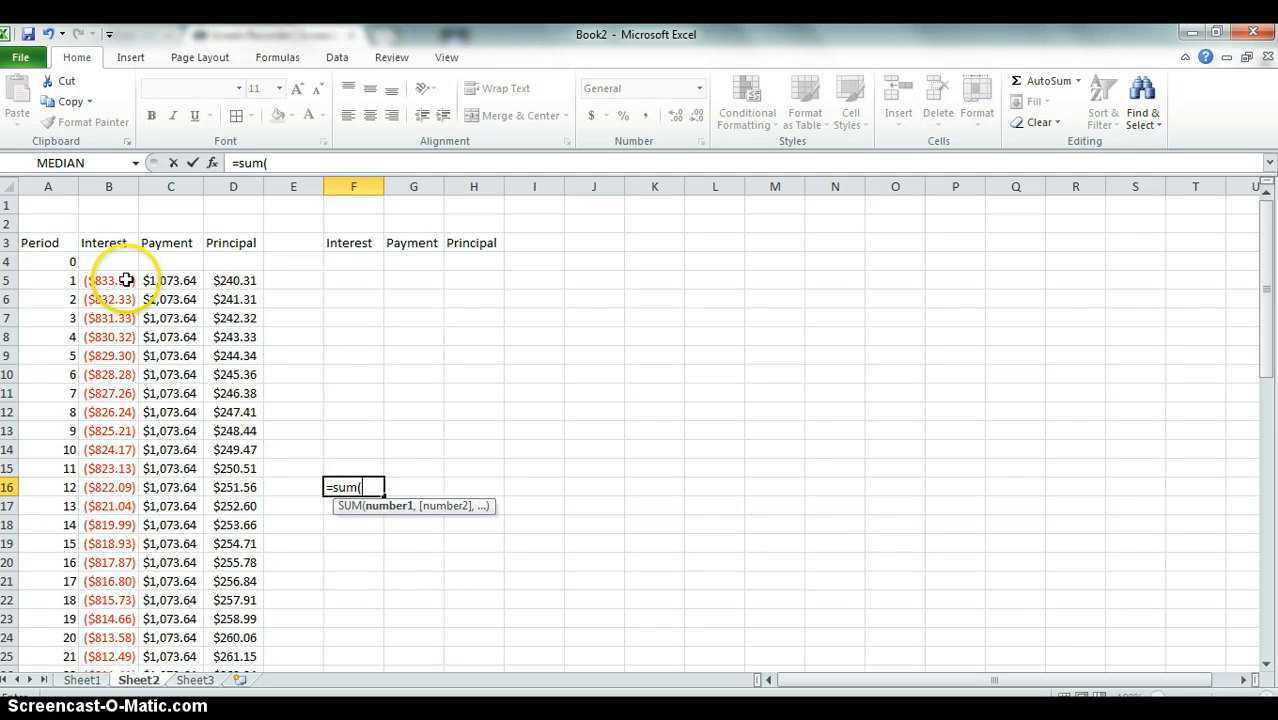
pyautogui.moveTo(112, 281); pyautogui.dragTo(121, 488)
pyautogui.press('Return')
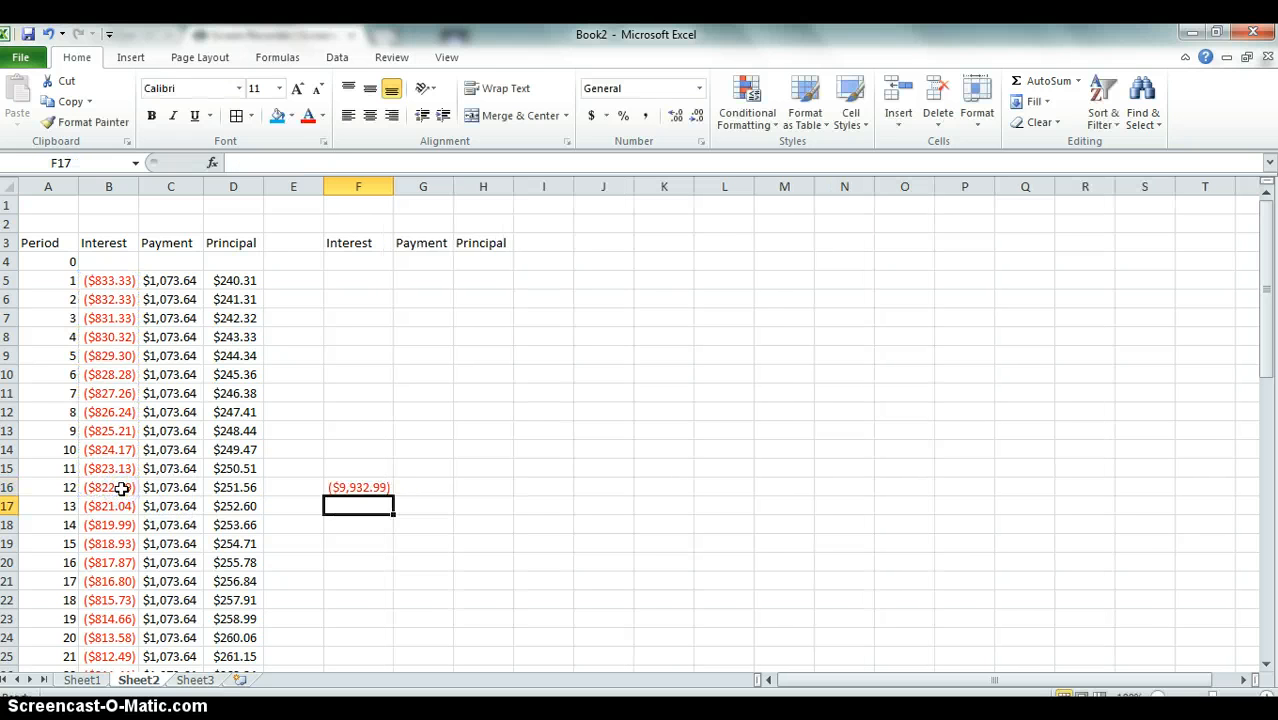
# - Total the first year's payments in G16 with =SUM(C5:C16)
pyautogui.press('Up')
pyautogui.press('Right')
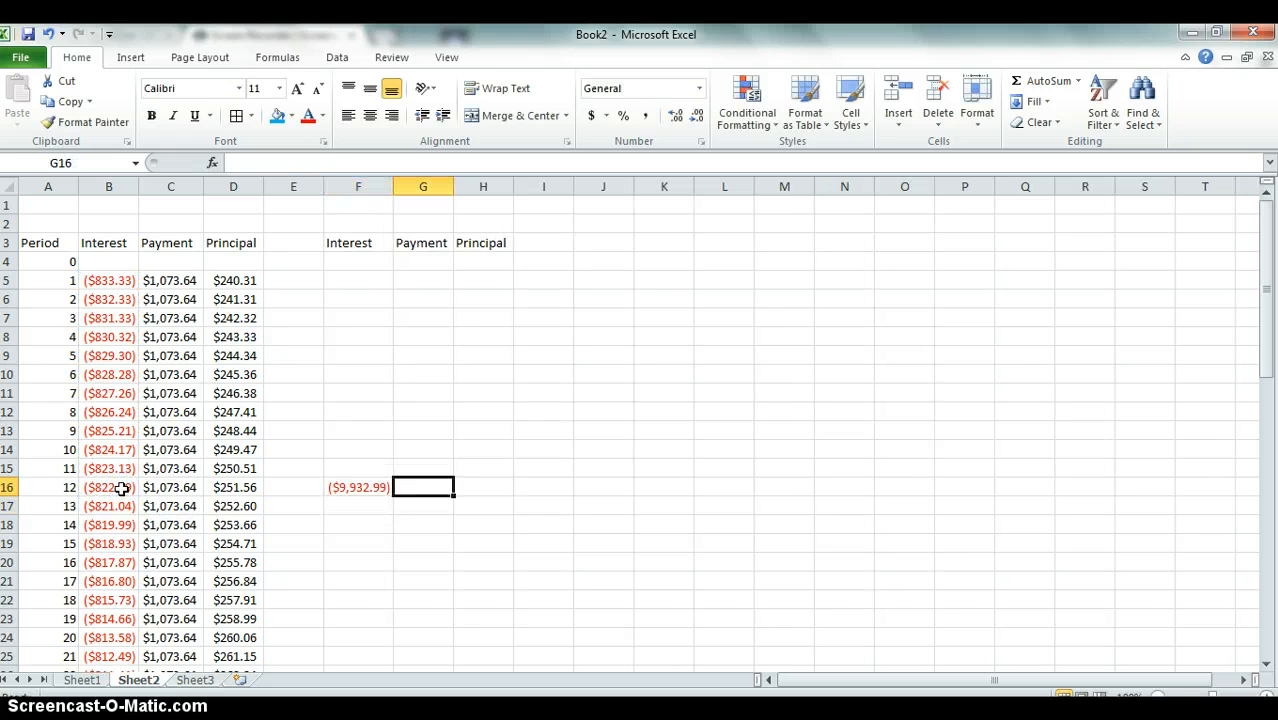
pyautogui.write('=sum(')
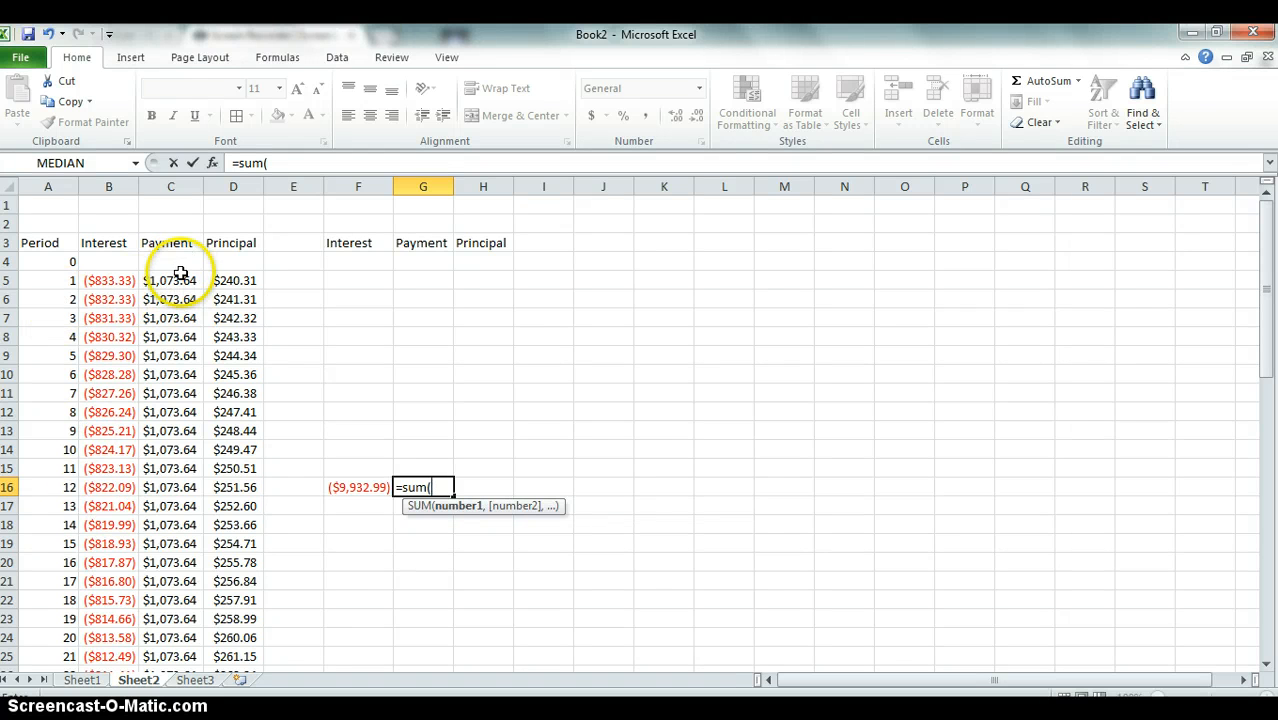
pyautogui.moveTo(178, 279); pyautogui.dragTo(177, 485)
pyautogui.press('Return')
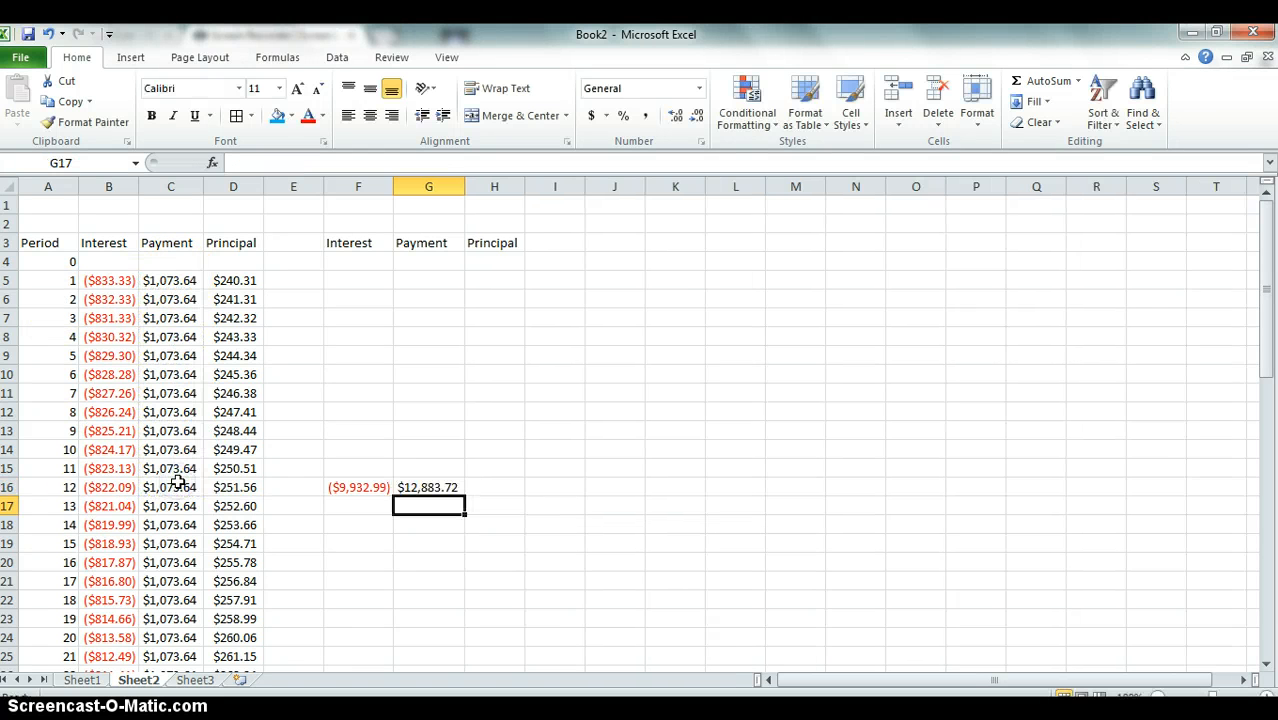
# - Compare the first-year payment total in G16 with the annual debt service in Sheet1!E18
pyautogui.click(424, 488)
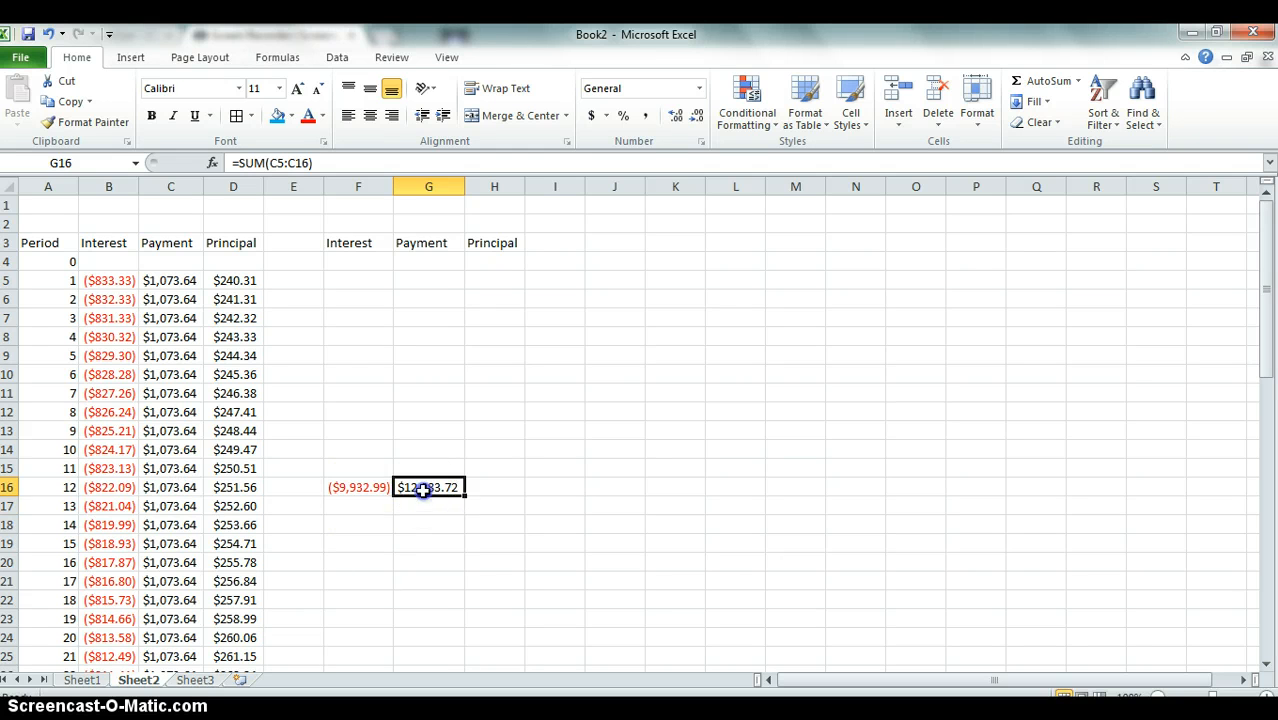
pyautogui.click(82, 680)
pyautogui.click(486, 433)
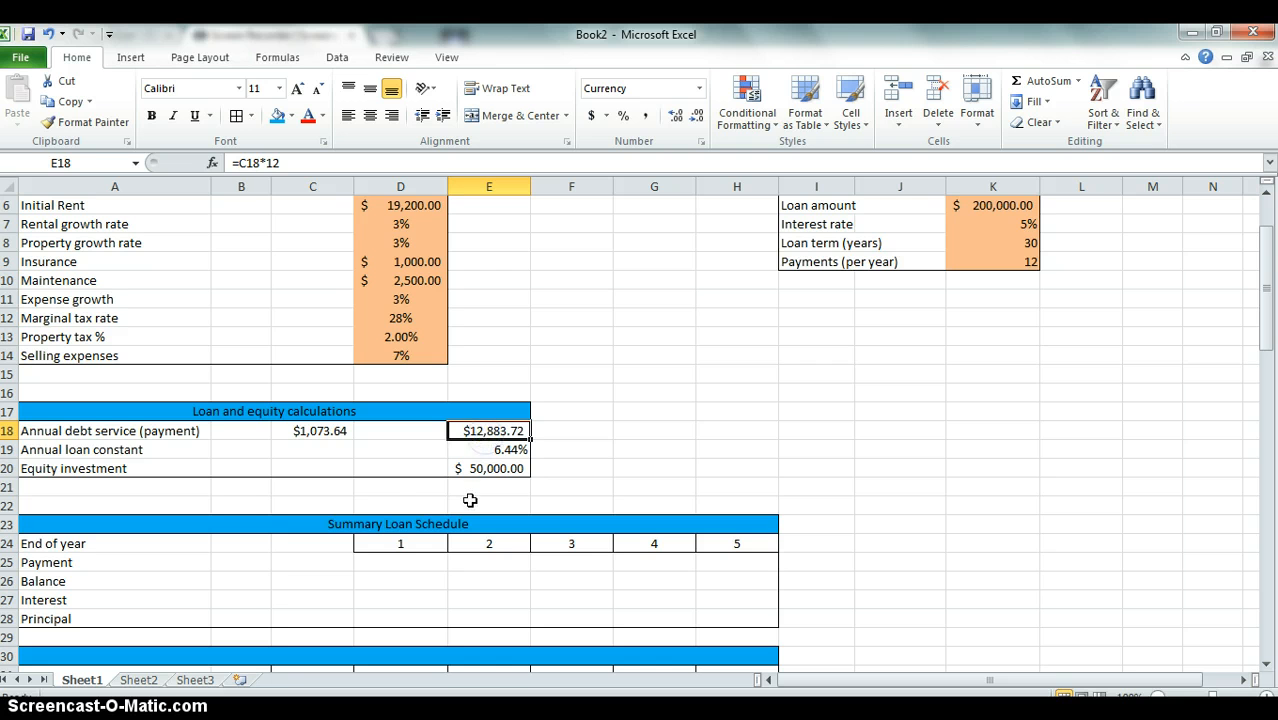
pyautogui.click(150, 682)
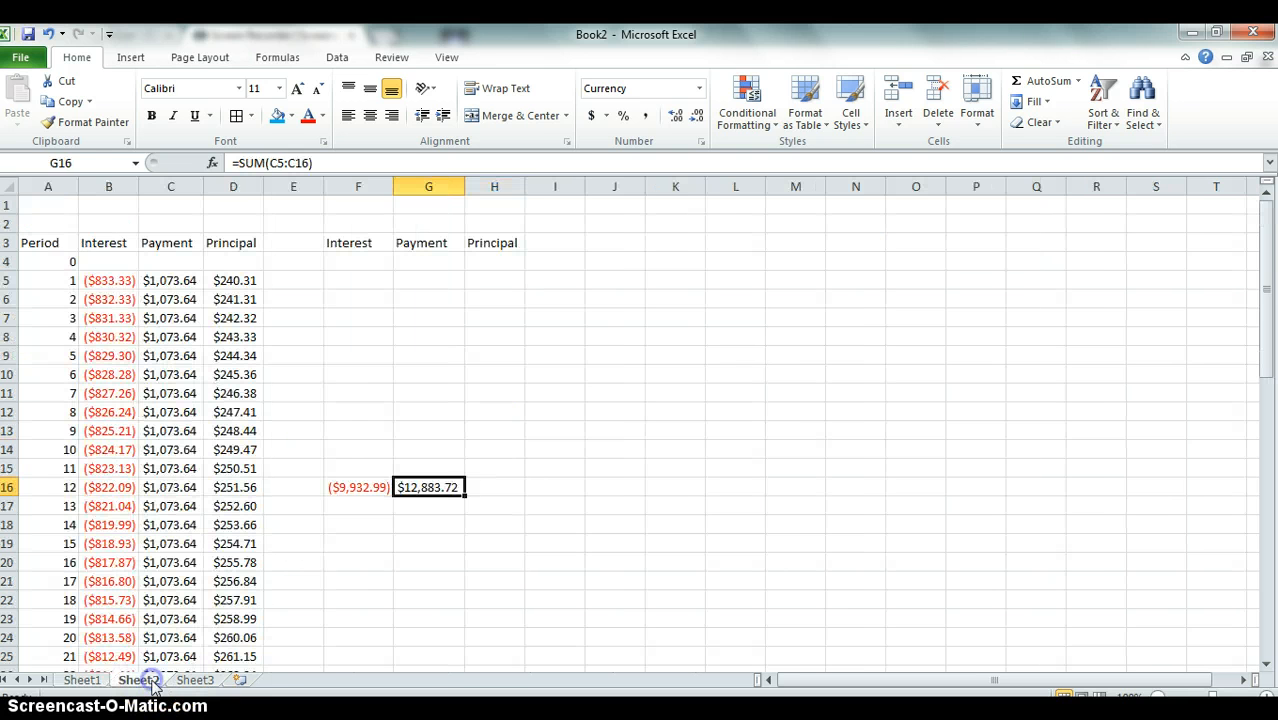
# - Calculate the first year's principal in H16 of Sheet2 as =G16+F16
pyautogui.click(492, 487)
pyautogui.write('=')
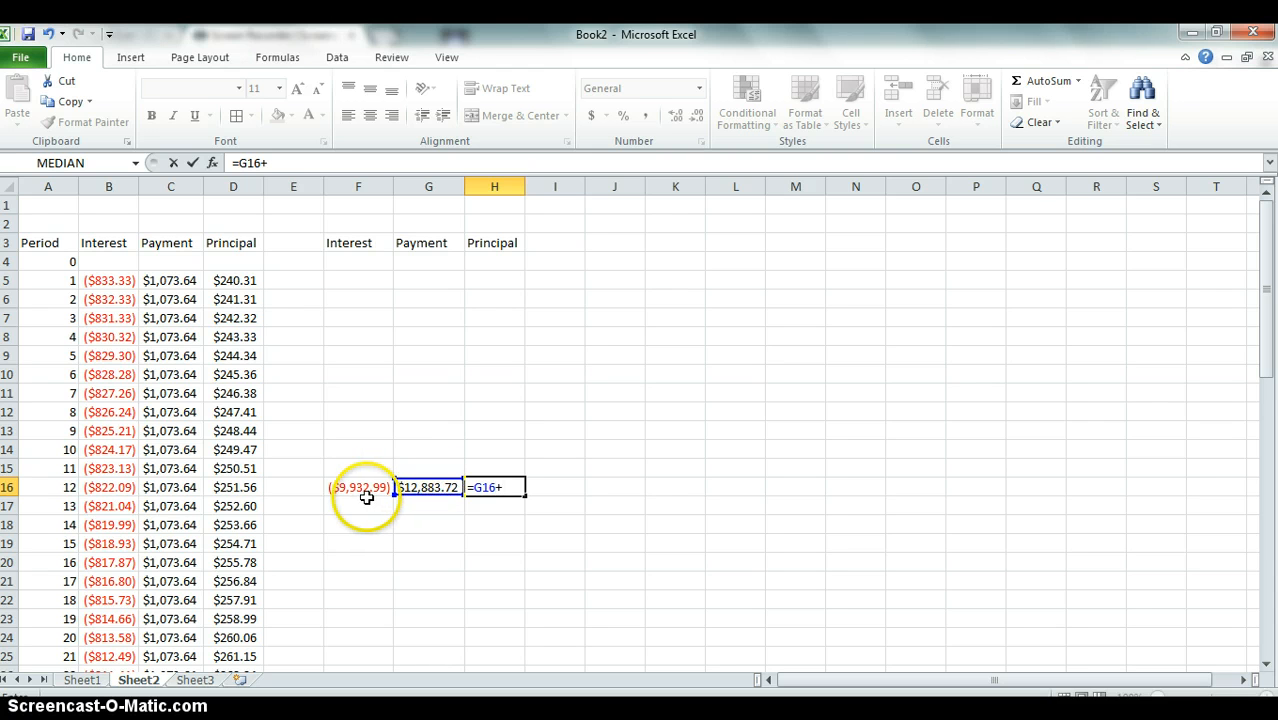
pyautogui.press('Return')
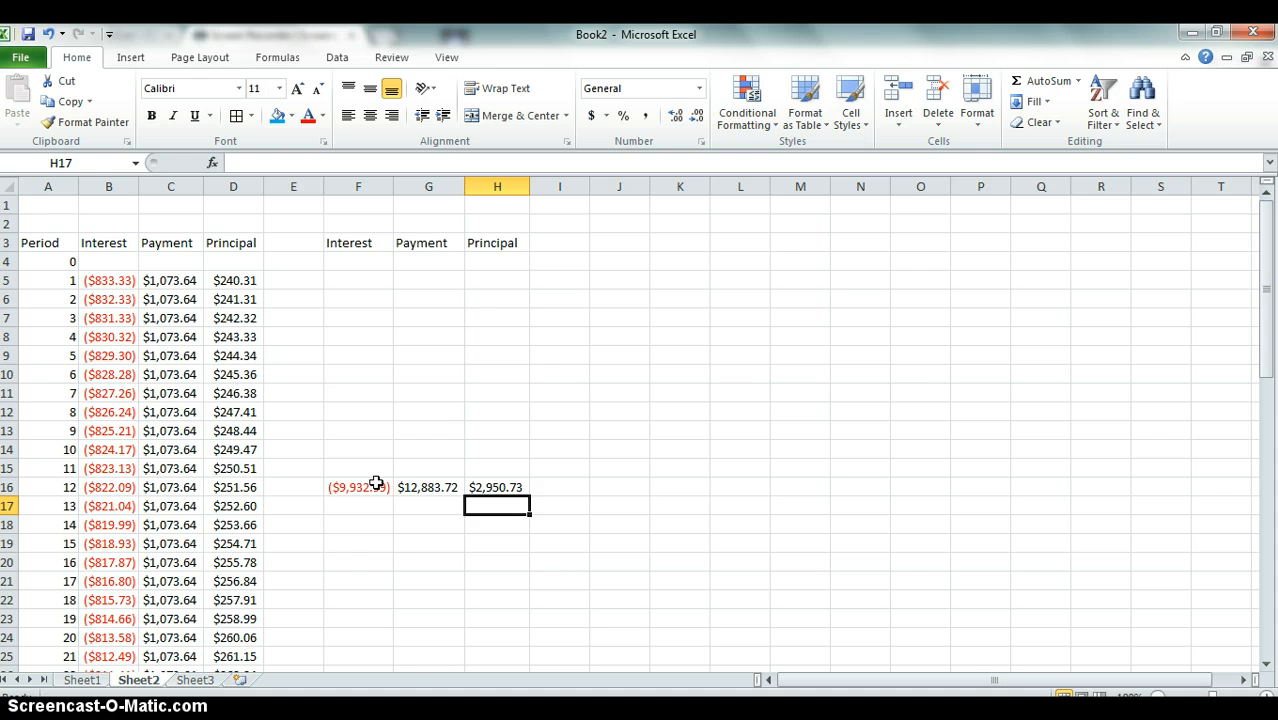
# - Copy the annual interest sum from F16 to F28, on the period 24 row
pyautogui.press('Down')
pyautogui.press('Down')
pyautogui.press('Down')
pyautogui.press('Down')
pyautogui.press('Down')
pyautogui.press('Down')
pyautogui.press('Down')
pyautogui.press('Down')
pyautogui.press('Down')
pyautogui.press('Down')
pyautogui.press('Down')
pyautogui.press('Down')
pyautogui.press('Down')
pyautogui.press('Down')
pyautogui.press('Down')
pyautogui.press('Down')
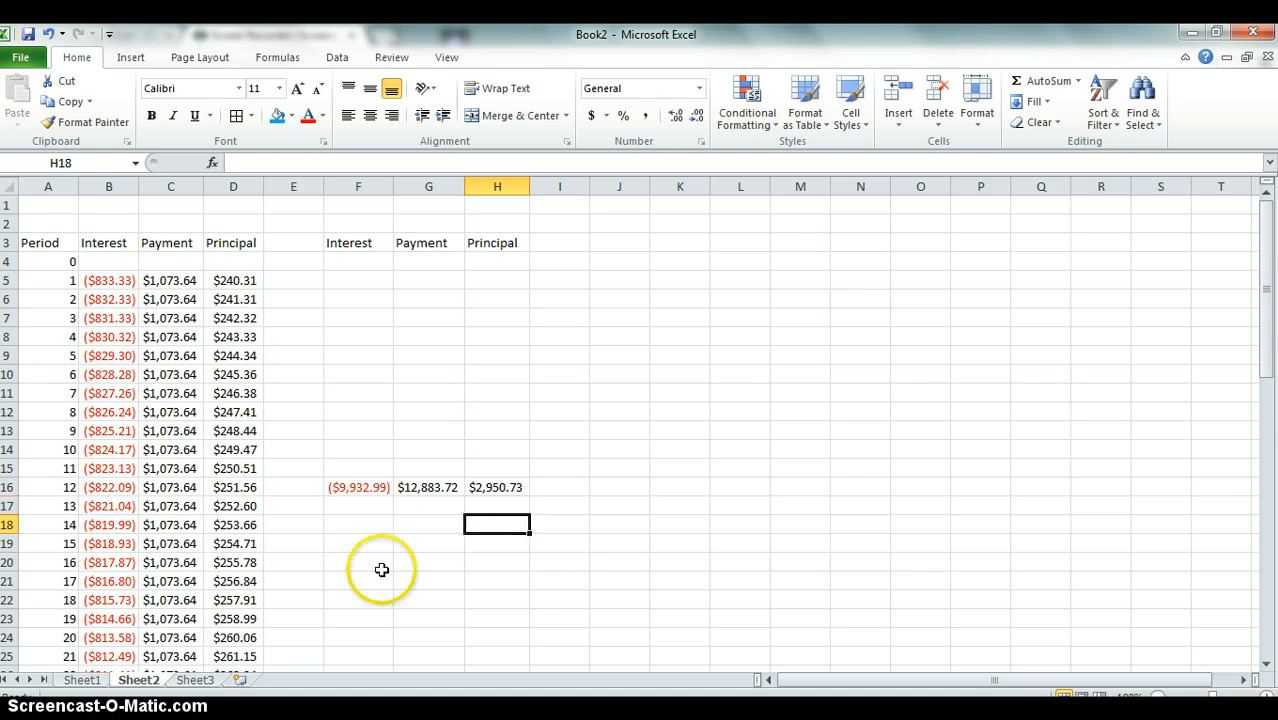
pyautogui.press('Up')
pyautogui.press('Up')
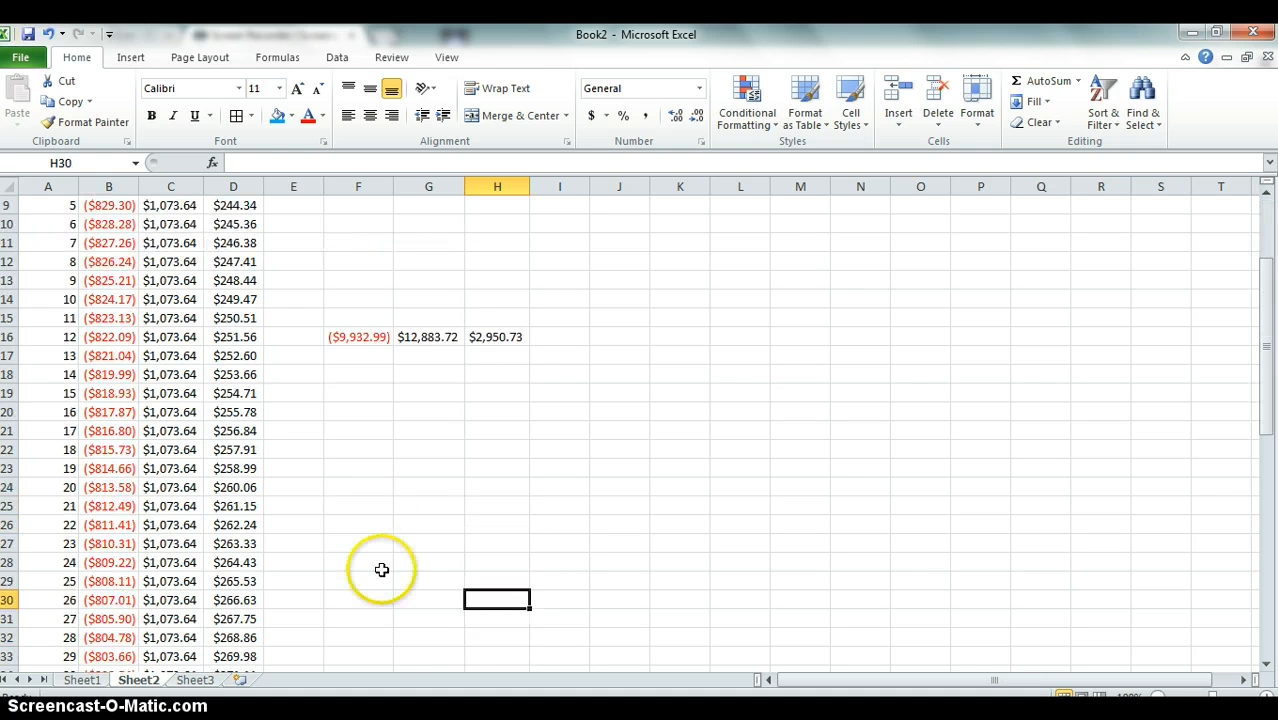
pyautogui.click(365, 334)
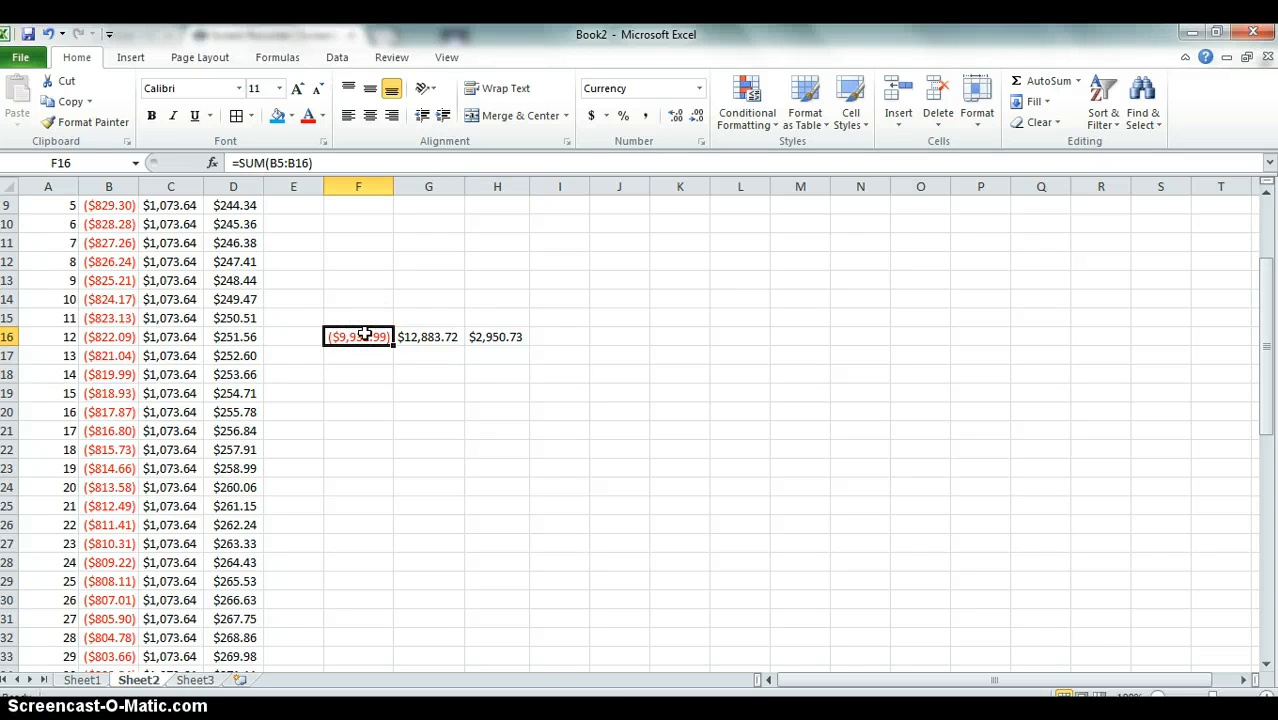
pyautogui.hotkey('ctrl', 'c')
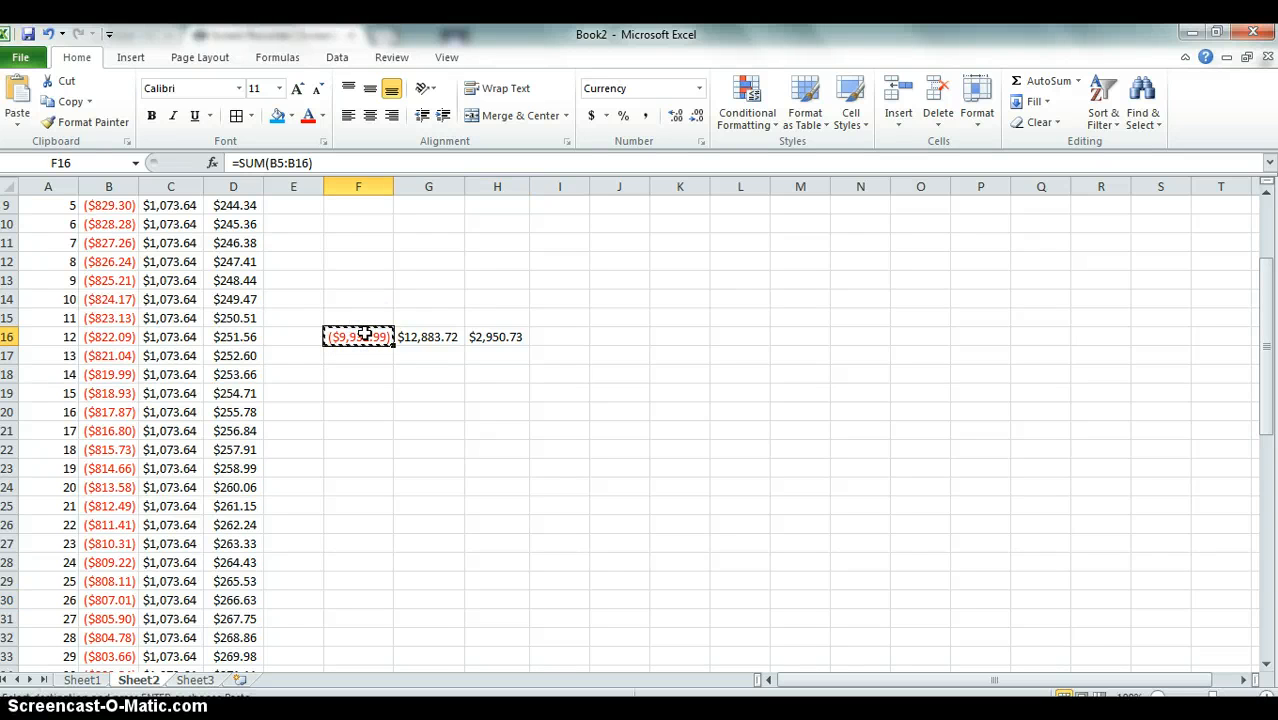
pyautogui.click(347, 560)
pyautogui.hotkey('ctrl', 'v')
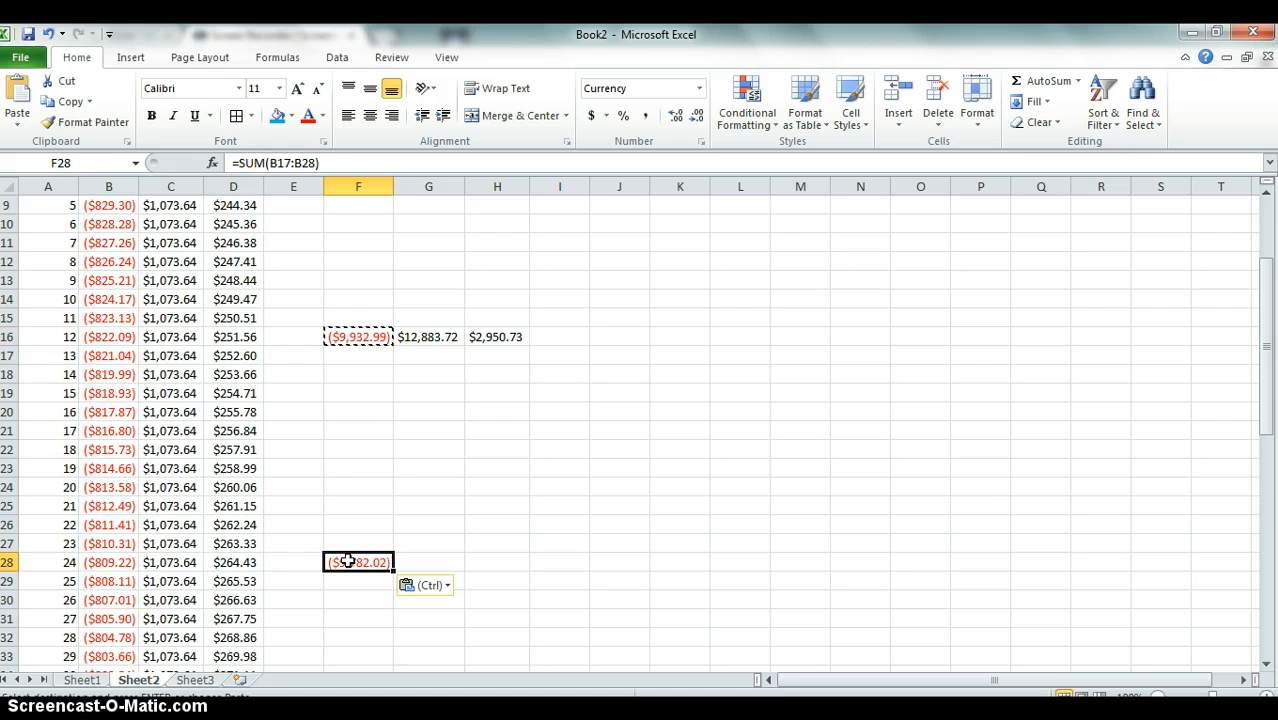
# - Paste the copied interest sum into F40, on the period 36 row, to total year 3
pyautogui.press('Down')
pyautogui.press('Down')
pyautogui.press('Down')
pyautogui.press('Down')
pyautogui.press('Down')
pyautogui.press('Down')
pyautogui.press('Down')
pyautogui.press('Down')
pyautogui.press('Down')
pyautogui.press('Down')
pyautogui.press('Down')
pyautogui.press('Down')
pyautogui.press('Down')
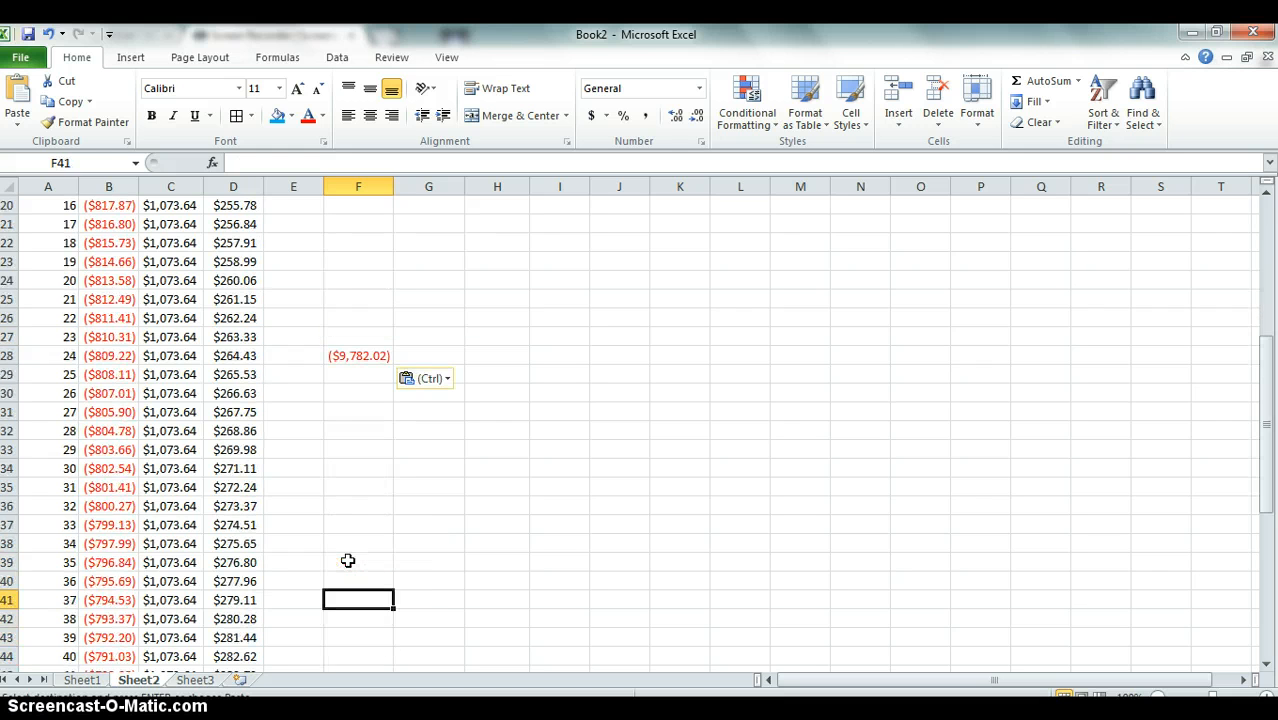
pyautogui.press('Up')
pyautogui.hotkey('ctrl', 'v')
# - Paste the interest sum into F52, on the period 48 row, to total year 4
pyautogui.press('Down')
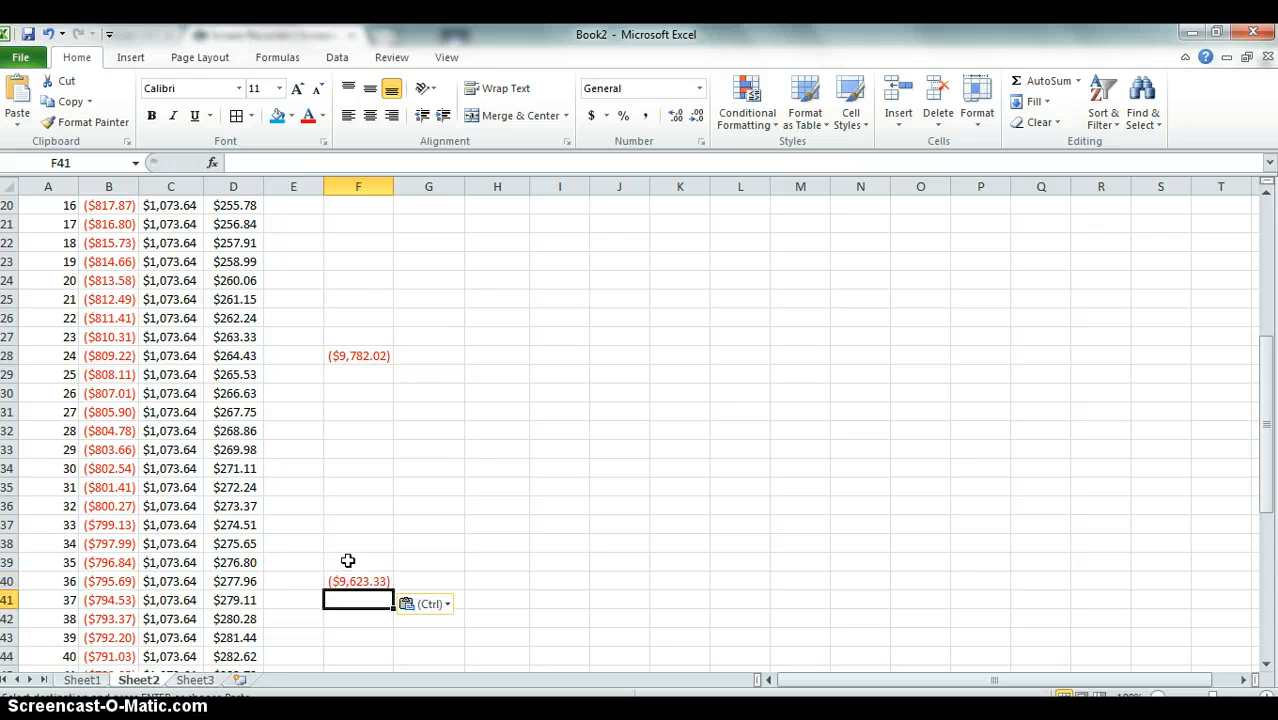
pyautogui.press('Down')
pyautogui.press('Down')
pyautogui.press('Down')
pyautogui.press('Down')
pyautogui.press('Down')
pyautogui.press('Down')
pyautogui.press('Down')
pyautogui.press('Down')
pyautogui.press('Down')
pyautogui.press('Down')
pyautogui.press('Down')
pyautogui.press('Down')
pyautogui.press('Up')
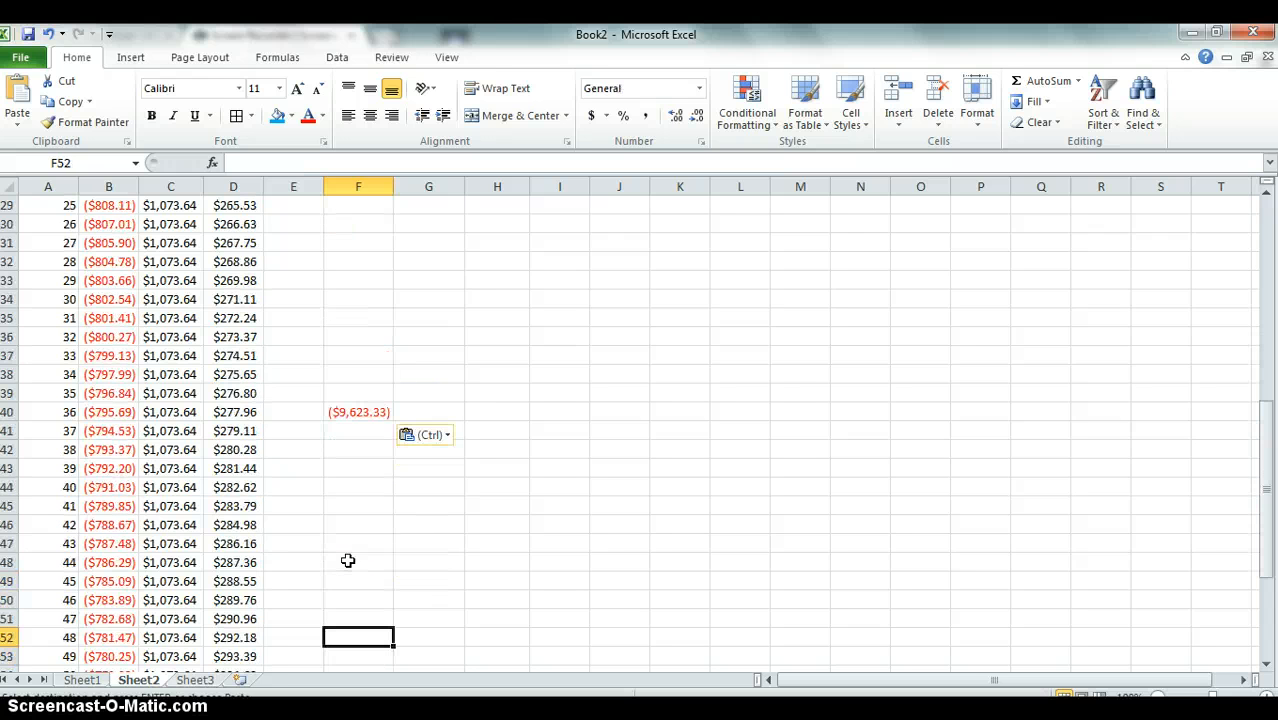
pyautogui.hotkey('ctrl', 'v')
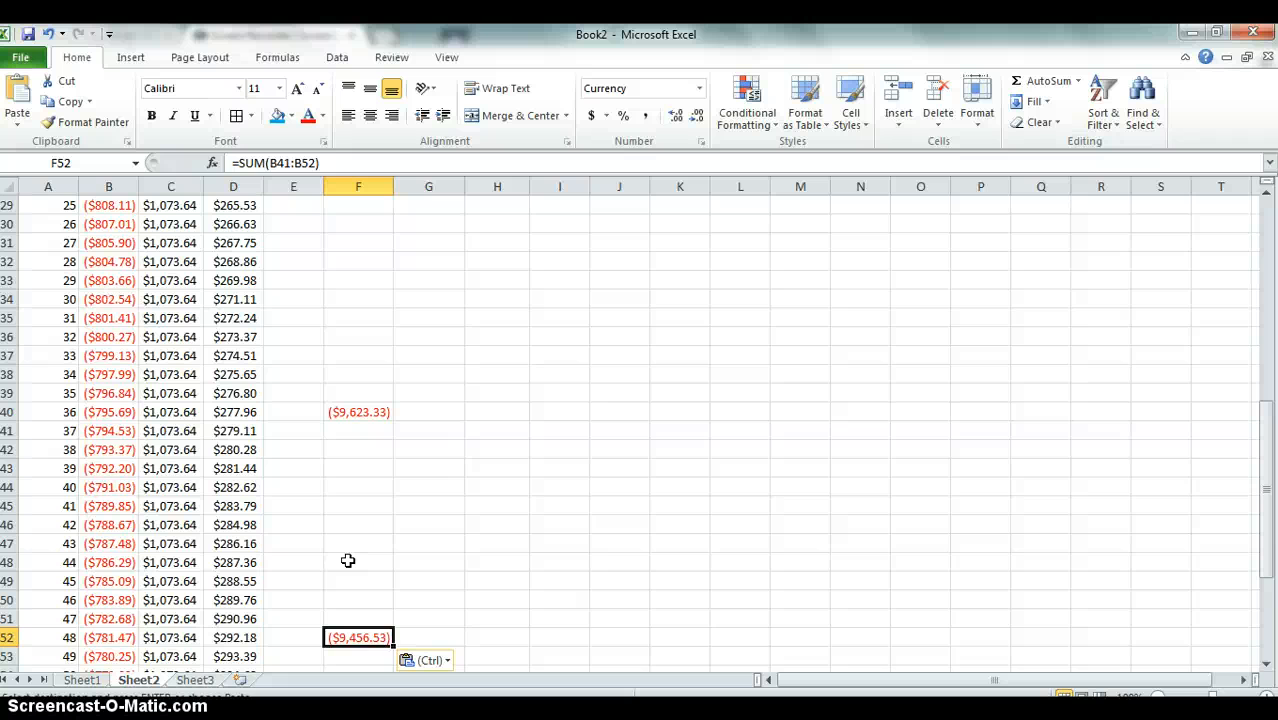
# - Paste the interest sum into F64, on the period 60 row, to total year 5
pyautogui.press('Down')
pyautogui.press('Down')
pyautogui.press('Down')
pyautogui.press('Down')
pyautogui.press('Down')
pyautogui.press('Down')
pyautogui.press('Down')
pyautogui.press('Down')
pyautogui.press('Down')
pyautogui.press('Down')
pyautogui.press('Down')
pyautogui.press('Down')
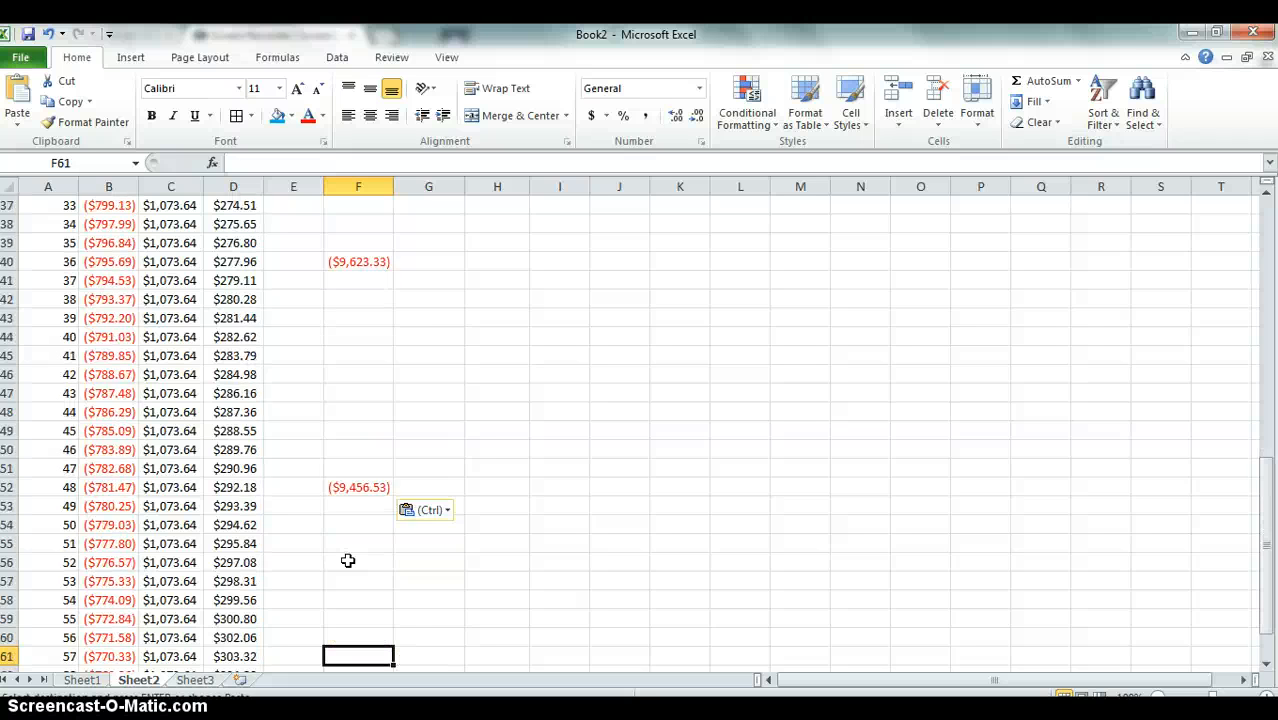
pyautogui.hotkey('ctrl', 'v')
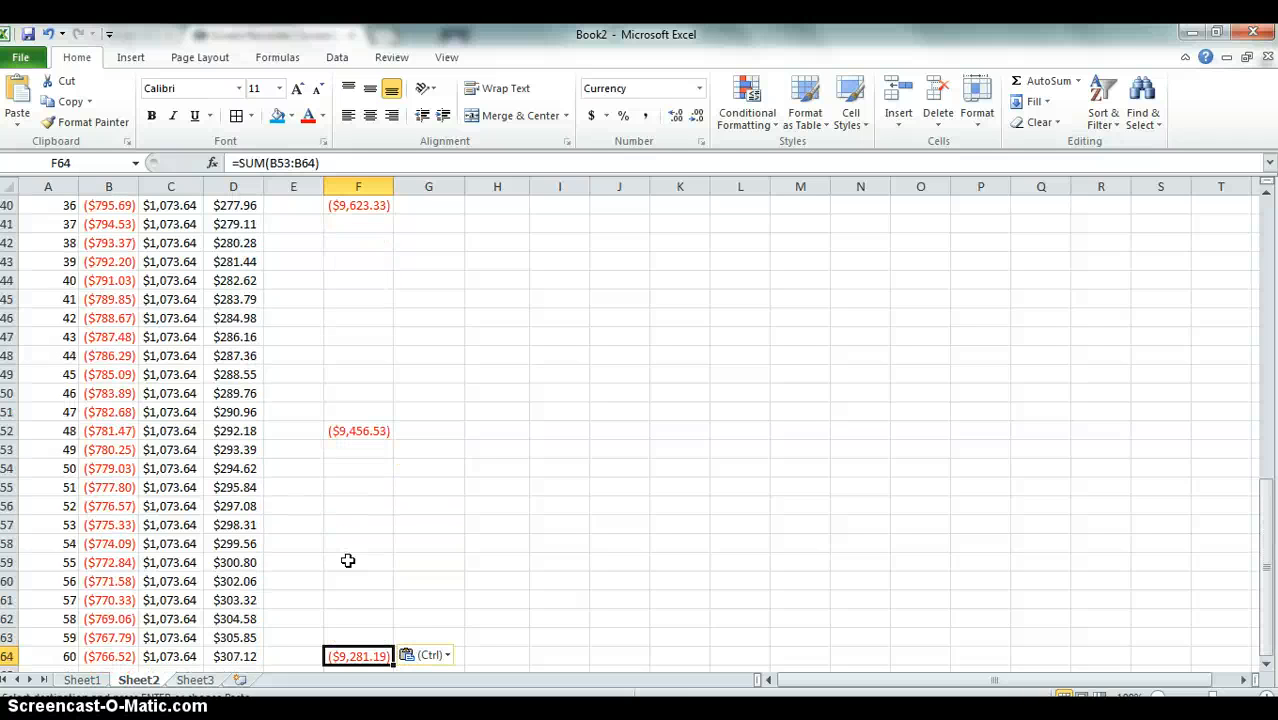
# - Copy the annual payment sum in G16, on the period 12 row
pyautogui.press('Right')
pyautogui.press('Up')
pyautogui.press('Up')
pyautogui.press('Up')
pyautogui.press('Up')
pyautogui.press('Up')
pyautogui.press('Up')
pyautogui.press('Up')
pyautogui.press('Up')
pyautogui.press('Up')
pyautogui.press('Up')
pyautogui.press('Up')
pyautogui.press('Up')
pyautogui.press('Up')
pyautogui.press('Up')
pyautogui.press('Up')
pyautogui.press('Up')
pyautogui.press('Up')
pyautogui.press('Up')
pyautogui.press('Up')
pyautogui.press('Up')
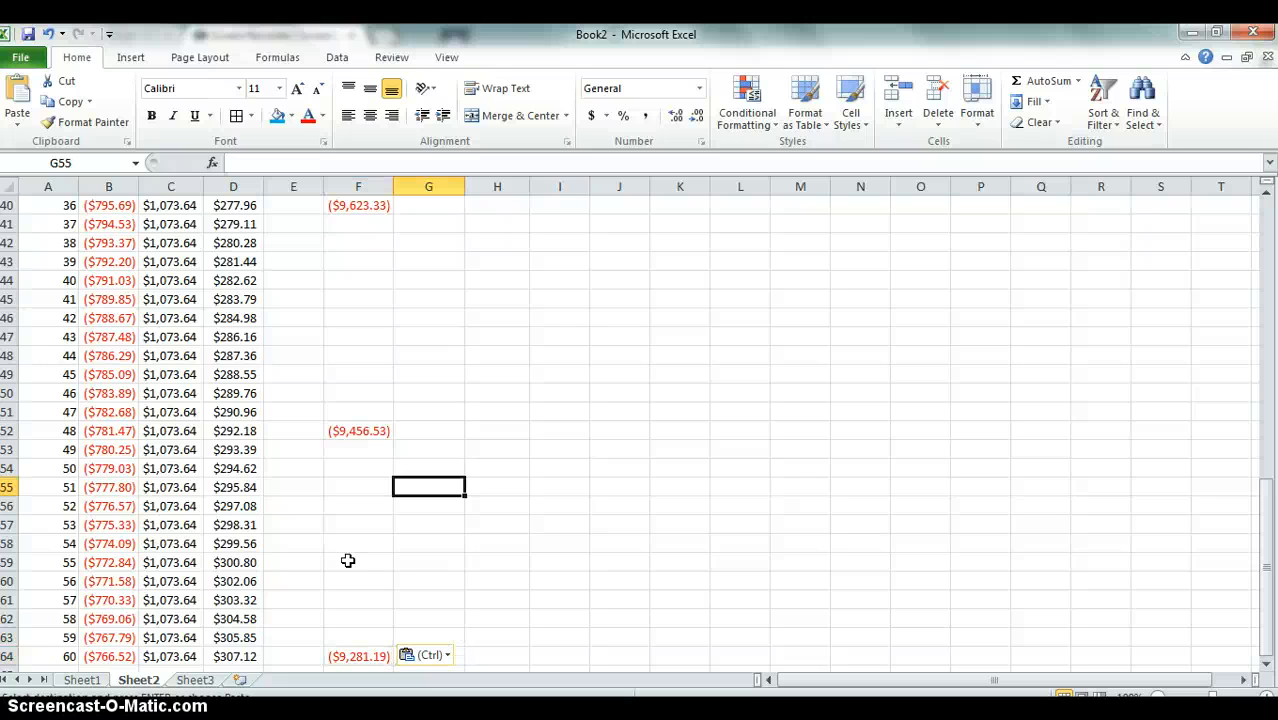
pyautogui.press('Down')
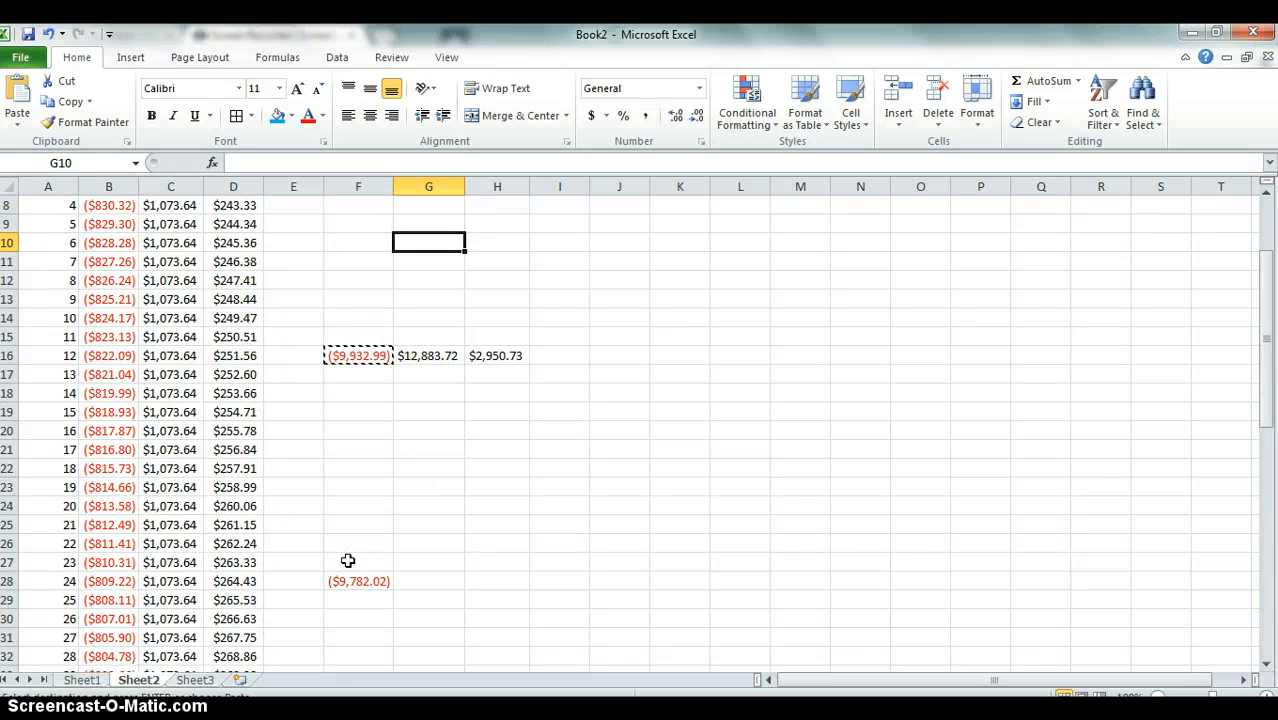
pyautogui.press('Down')
pyautogui.press('Up')
pyautogui.press('Up')
pyautogui.press('Up')
pyautogui.press('Up')
pyautogui.press('Up')
pyautogui.press('Up')
pyautogui.press('Up')
pyautogui.press('Up')
pyautogui.press('Up')
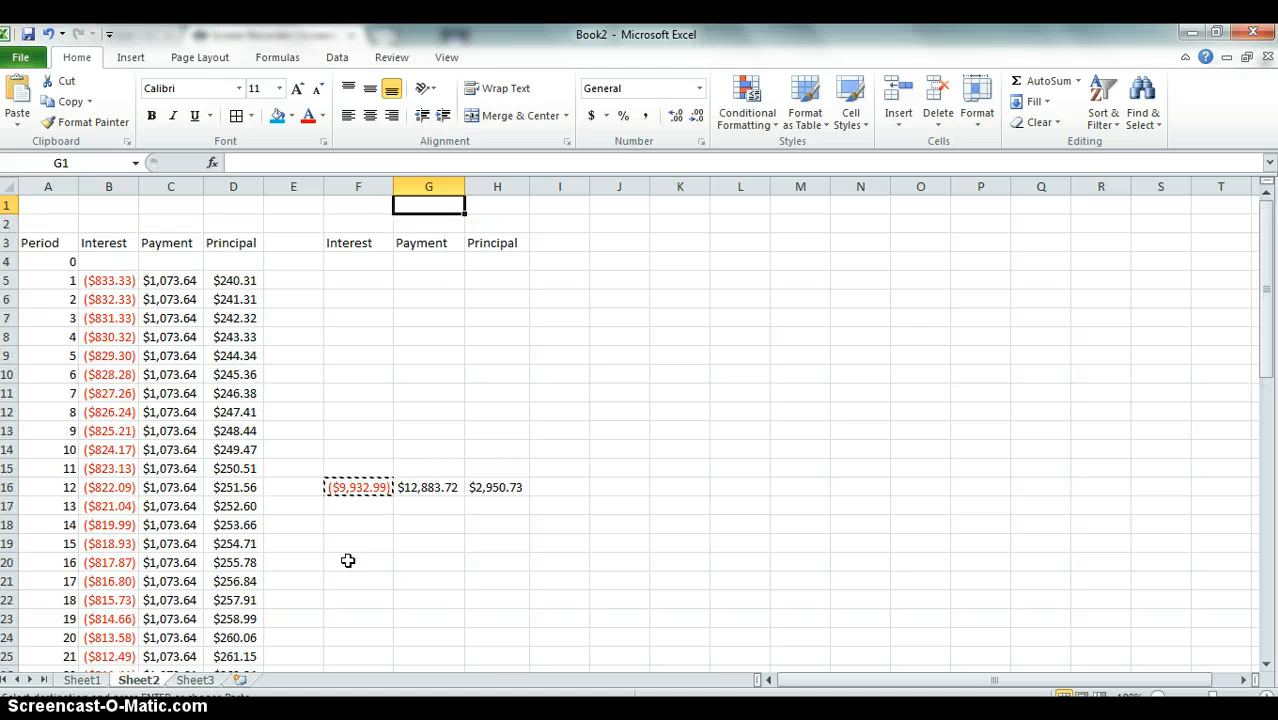
pyautogui.press('Down')
pyautogui.press('Down')
pyautogui.press('Down')
pyautogui.press('Down')
pyautogui.press('Down')
pyautogui.press('Down')
pyautogui.press('Down')
pyautogui.press('Down')
pyautogui.press('Down')
pyautogui.press('Down')
pyautogui.press('Down')
pyautogui.press('Down')
pyautogui.press('Down')
pyautogui.press('Down')
pyautogui.press('Down')
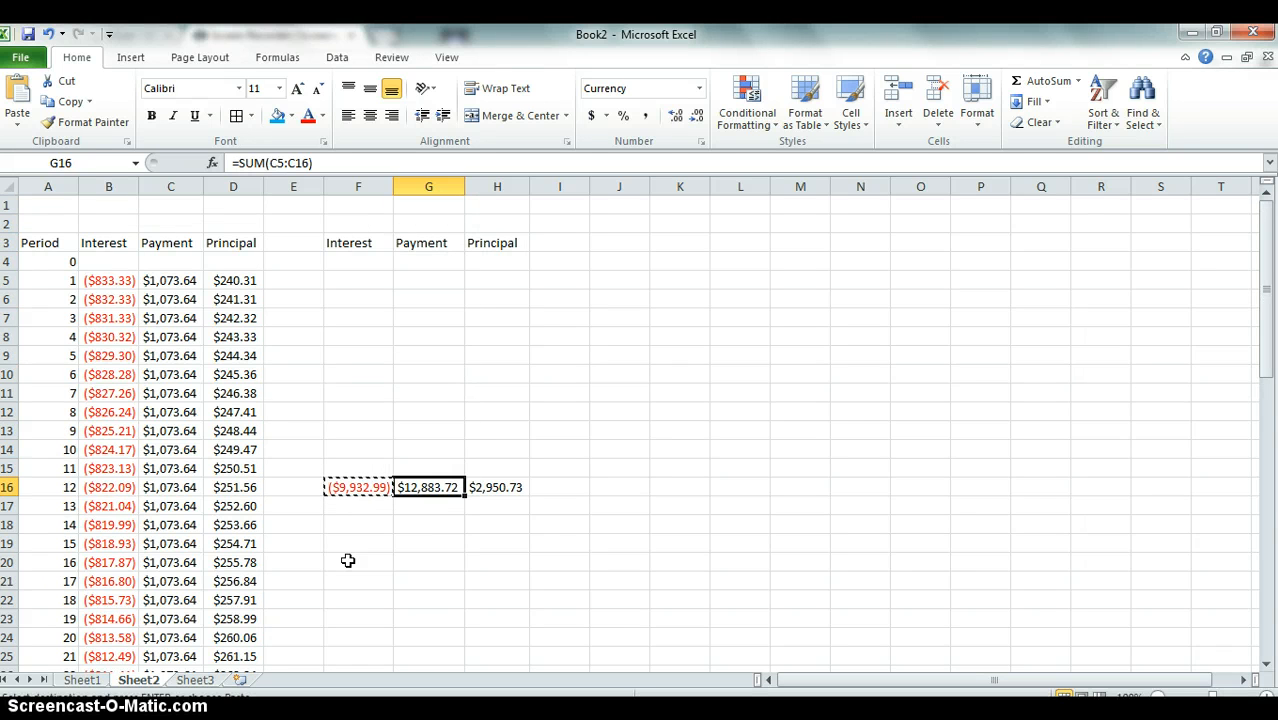
pyautogui.click(384, 562)
pyautogui.click(414, 487)
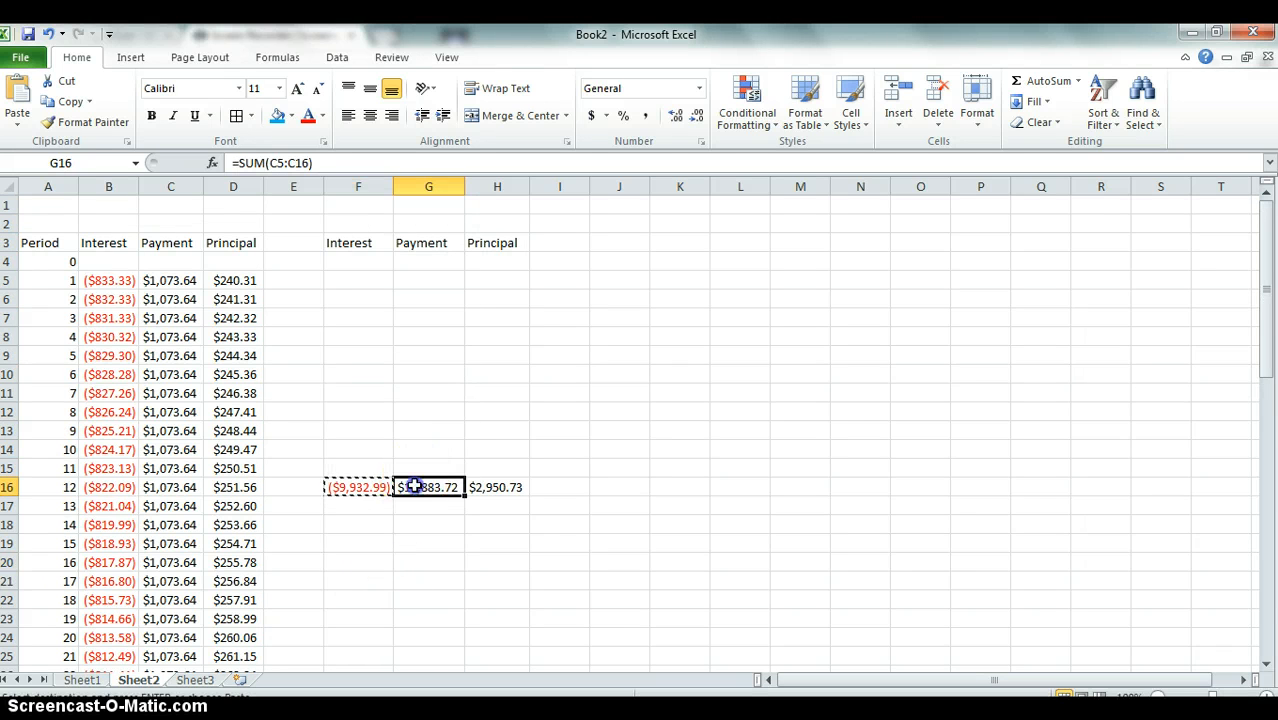
pyautogui.press('Escape')
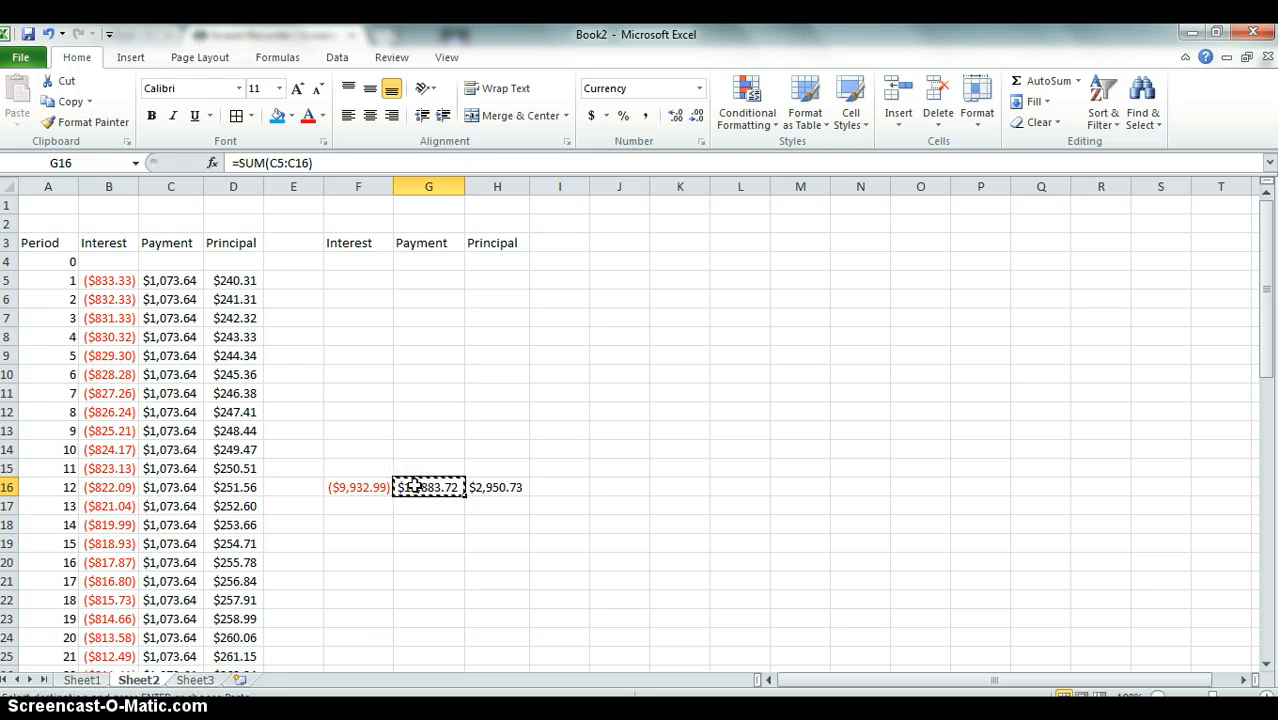
# - Paste the copied payment sum into G28, on the period 24 row, to total year 2
pyautogui.press('Down')
pyautogui.press('Down')
pyautogui.press('Down')
pyautogui.press('Down')
pyautogui.press('Down')
pyautogui.press('Down')
pyautogui.press('Down')
pyautogui.press('Down')
pyautogui.press('Down')
pyautogui.press('Down')
pyautogui.press('Down')
pyautogui.press('Down')
pyautogui.press('Down')
pyautogui.press('Down')
pyautogui.press('Down')
pyautogui.press('Down')
pyautogui.press('Down')
pyautogui.press('Down')
pyautogui.press('Down')
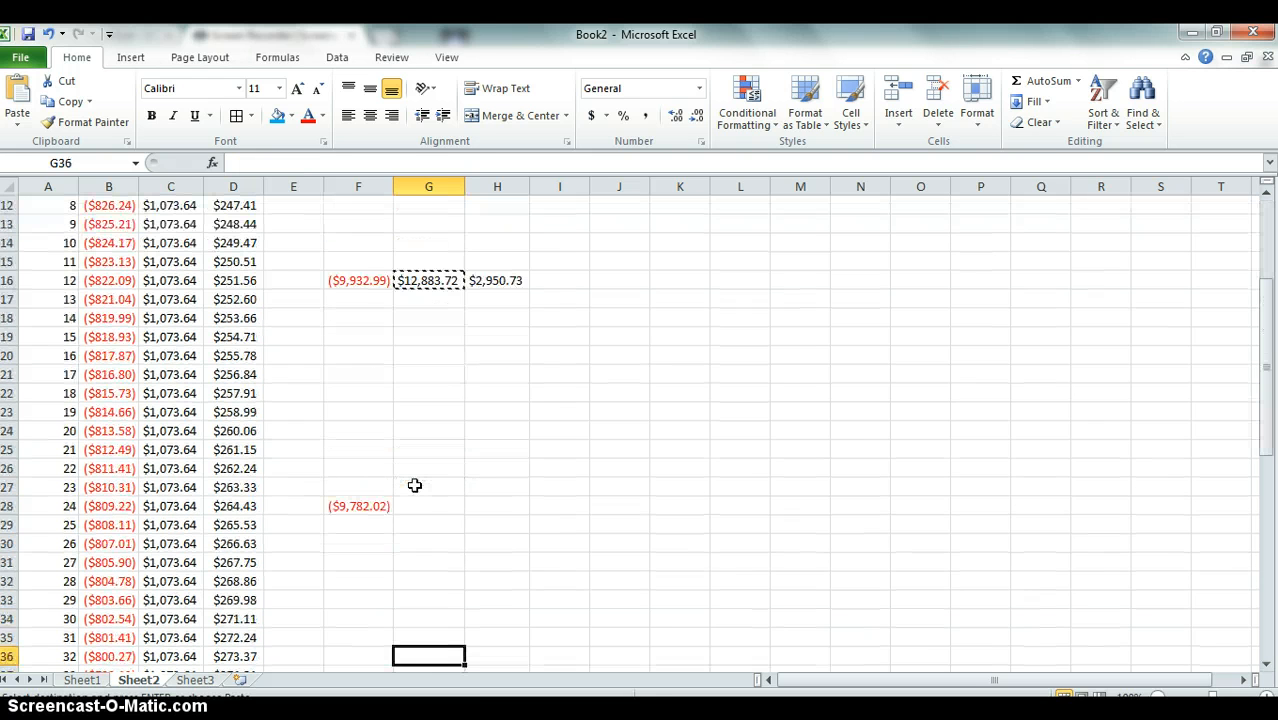
pyautogui.press('Up')
pyautogui.press('Up')
pyautogui.press('Up')
pyautogui.press('Up')
pyautogui.press('Up')
pyautogui.press('Up')
pyautogui.press('Up')
pyautogui.hotkey('ctrl', 'v')
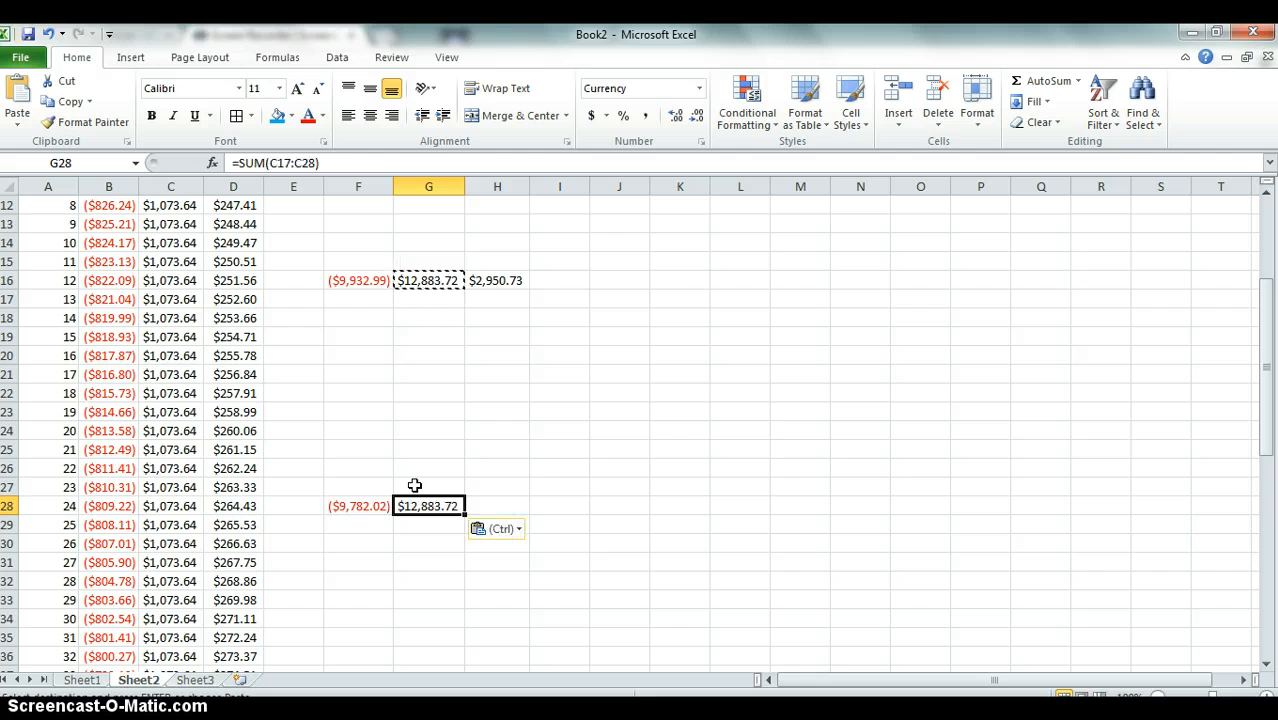
# - Paste the payment sum into G40, on the period 36 row, to total year 3
pyautogui.press('Down')
pyautogui.press('Down')
pyautogui.press('Down')
pyautogui.press('Down')
pyautogui.press('Down')
pyautogui.press('Down')
pyautogui.press('Down')
pyautogui.press('Down')
pyautogui.press('Down')
pyautogui.press('Down')
pyautogui.press('Down')
pyautogui.press('Down')
pyautogui.press('Down')
pyautogui.press('Down')
pyautogui.press('Down')
pyautogui.press('Down')
pyautogui.press('Down')
pyautogui.press('Down')
pyautogui.press('Down')
pyautogui.press('Down')
pyautogui.press('Up')
pyautogui.press('Up')
pyautogui.press('Up')
pyautogui.press('Up')
pyautogui.press('Up')
pyautogui.press('Up')
pyautogui.press('Up')
pyautogui.press('Up')
pyautogui.press('Up')
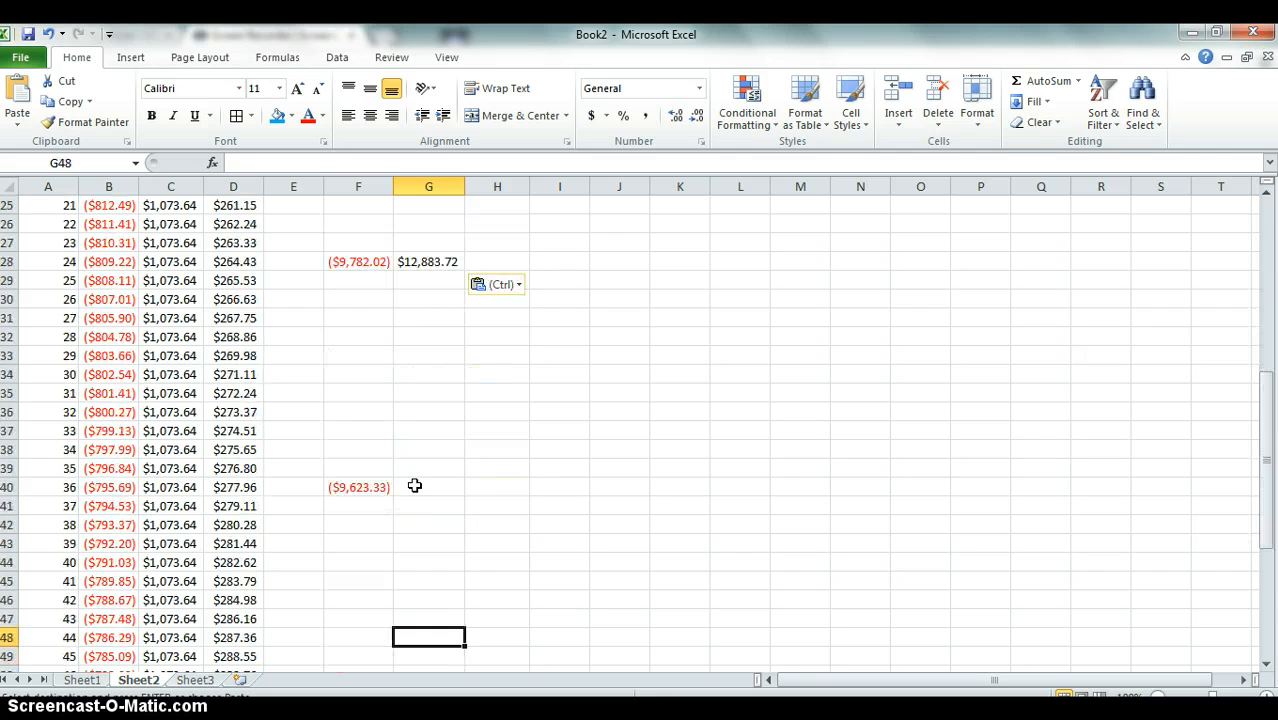
pyautogui.hotkey('ctrl', 'v')
# - Paste the payment sum into G52, on the period 48 row, to total year 4
pyautogui.press('Down')
pyautogui.press('Down')
pyautogui.press('Down')
pyautogui.press('Down')
pyautogui.press('Down')
pyautogui.press('Down')
pyautogui.press('Down')
pyautogui.press('Down')
pyautogui.press('Down')
pyautogui.press('Down')
pyautogui.press('Down')
pyautogui.press('Down')
pyautogui.press('Down')
pyautogui.press('Down')
pyautogui.press('Down')
pyautogui.press('Down')
pyautogui.press('Down')
pyautogui.press('Down')
pyautogui.press('Down')
pyautogui.press('Down')
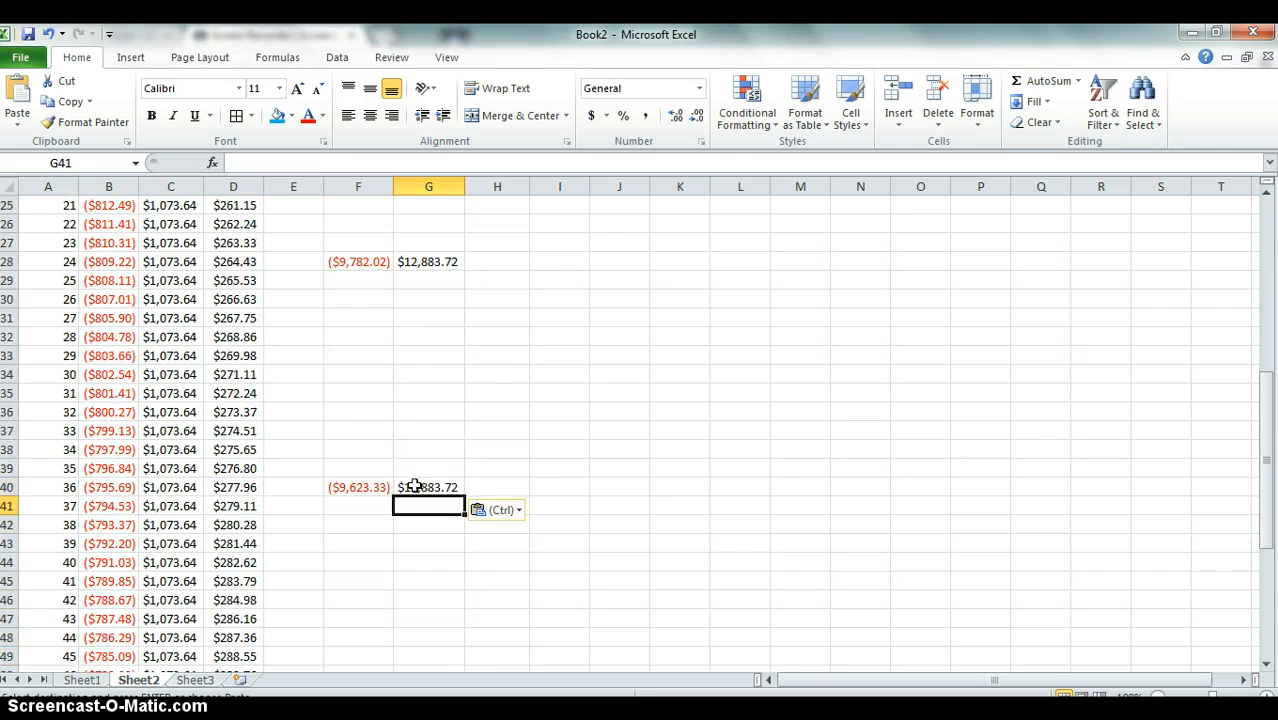
pyautogui.press('Up')
pyautogui.press('Up')
pyautogui.press('Up')
pyautogui.press('Up')
pyautogui.press('Up')
pyautogui.press('Up')
pyautogui.press('Up')
pyautogui.press('Up')
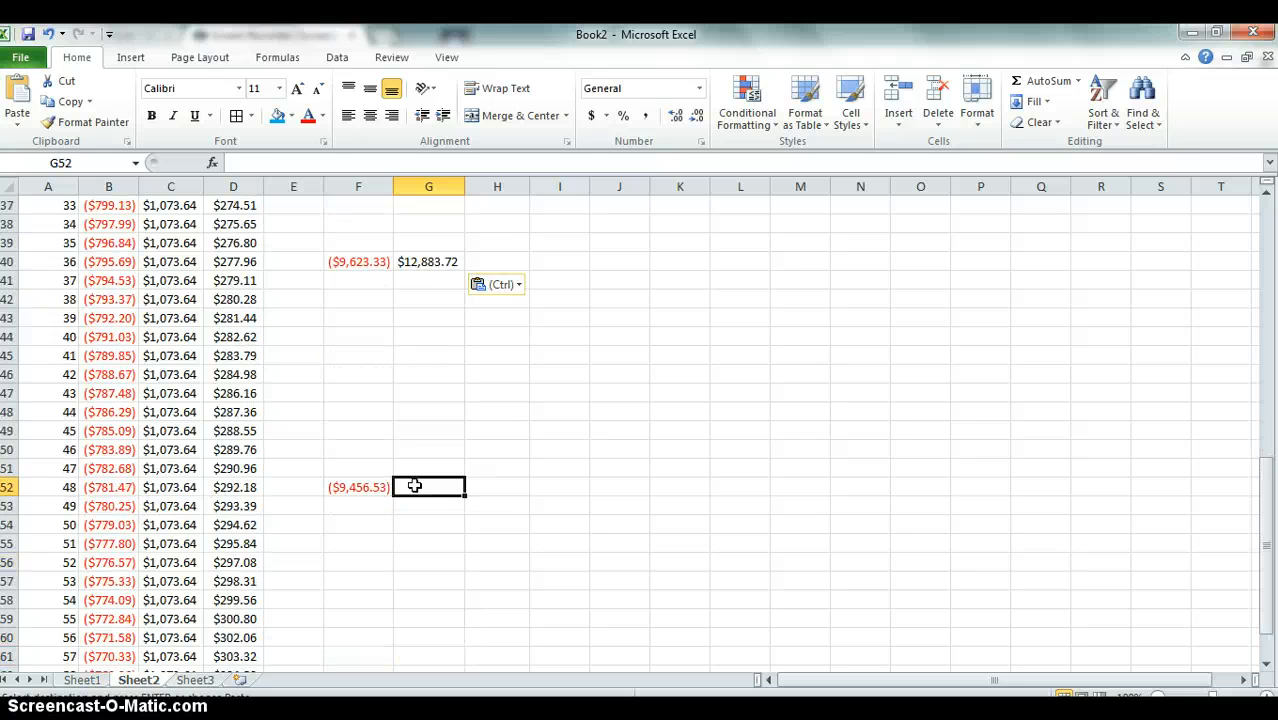
pyautogui.hotkey('ctrl', 'v')
# - Paste the payment sum into G64, on the period 60 row, to total year 5
pyautogui.press('Down')
pyautogui.press('Down')
pyautogui.press('Down')
pyautogui.press('Down')
pyautogui.press('Down')
pyautogui.press('Down')
pyautogui.press('Down')
pyautogui.press('Down')
pyautogui.press('Down')
pyautogui.press('Down')
pyautogui.press('Down')
pyautogui.press('Down')
pyautogui.press('Down')
pyautogui.press('Down')
pyautogui.press('Down')
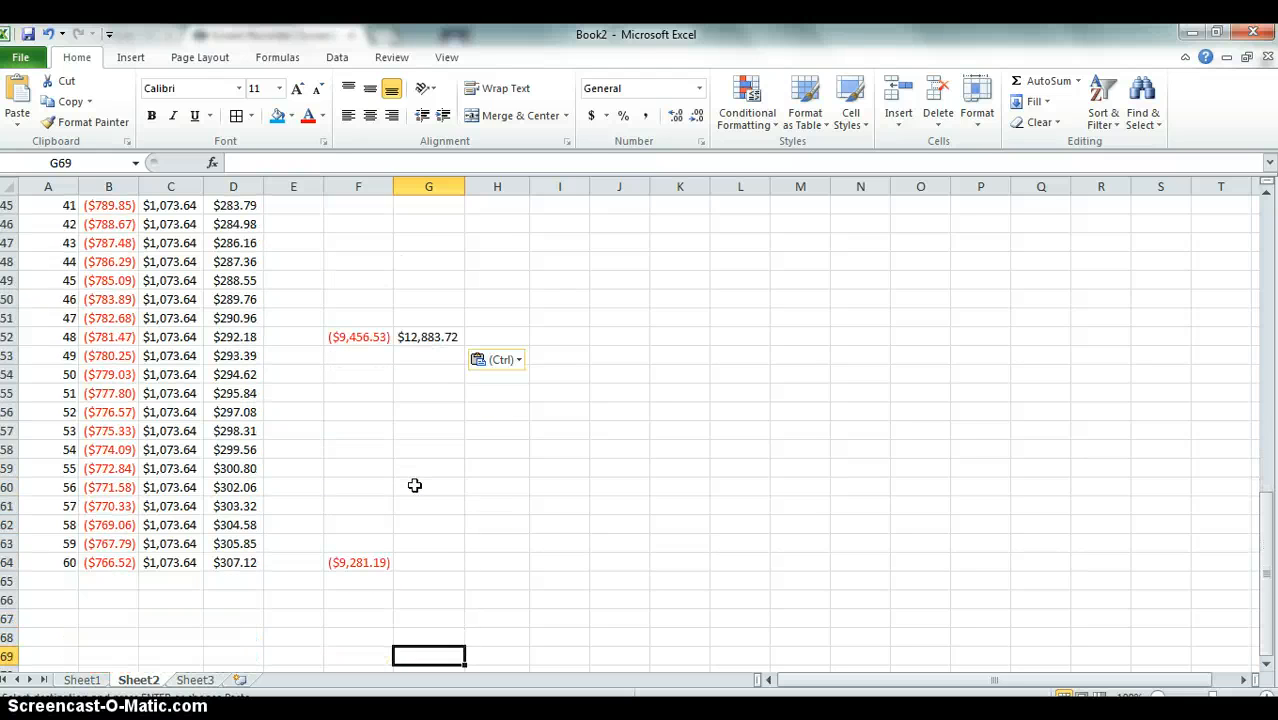
pyautogui.press('Up')
pyautogui.press('Up')
pyautogui.press('Up')
pyautogui.hotkey('ctrl', 'v')
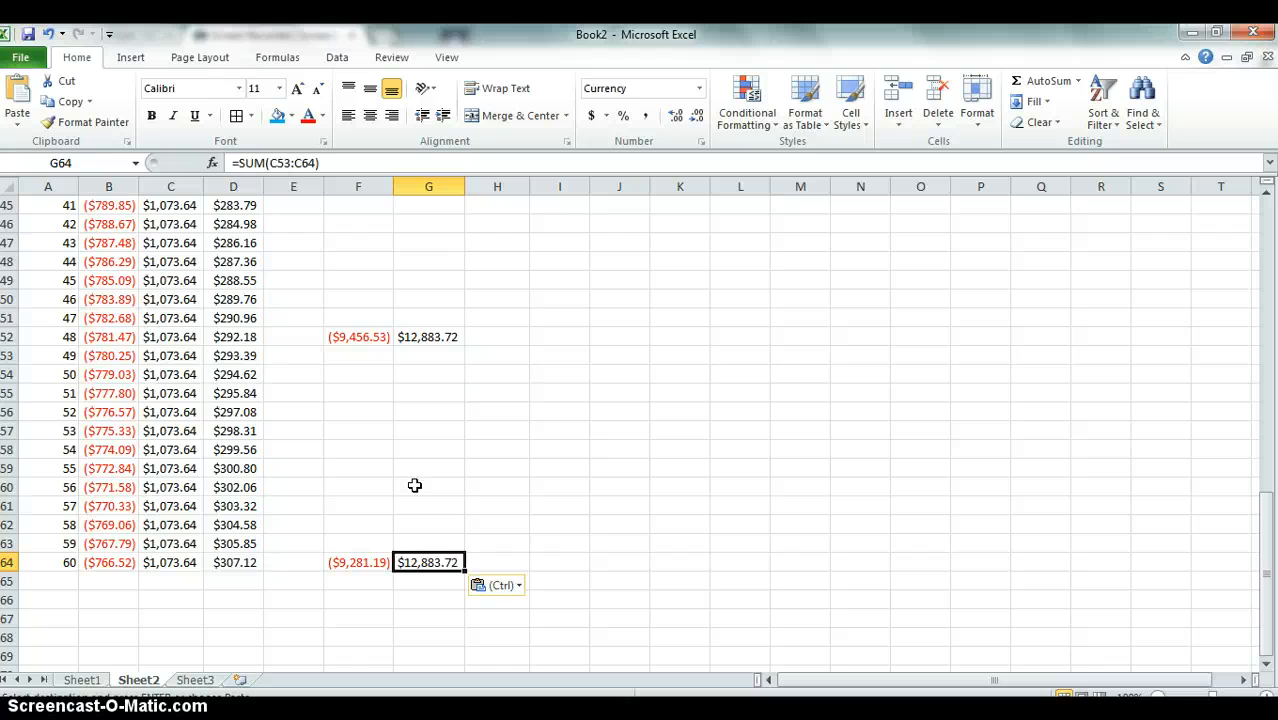
# - Return to the period 12 row, clear the pending copy and check the year 1 principal formula in H16
pyautogui.press('Right')
pyautogui.press('Up')
pyautogui.press('Up')
pyautogui.press('Up')
pyautogui.press('Up')
pyautogui.press('Up')
pyautogui.press('Up')
pyautogui.press('Up')
pyautogui.press('Up')
pyautogui.press('Up')
pyautogui.press('Up')
pyautogui.press('Up')
pyautogui.press('Up')
pyautogui.press('Up')
pyautogui.press('Up')
pyautogui.press('Up')
pyautogui.press('Up')
pyautogui.press('Up')
pyautogui.press('Up')
pyautogui.press('Up')
pyautogui.press('Up')
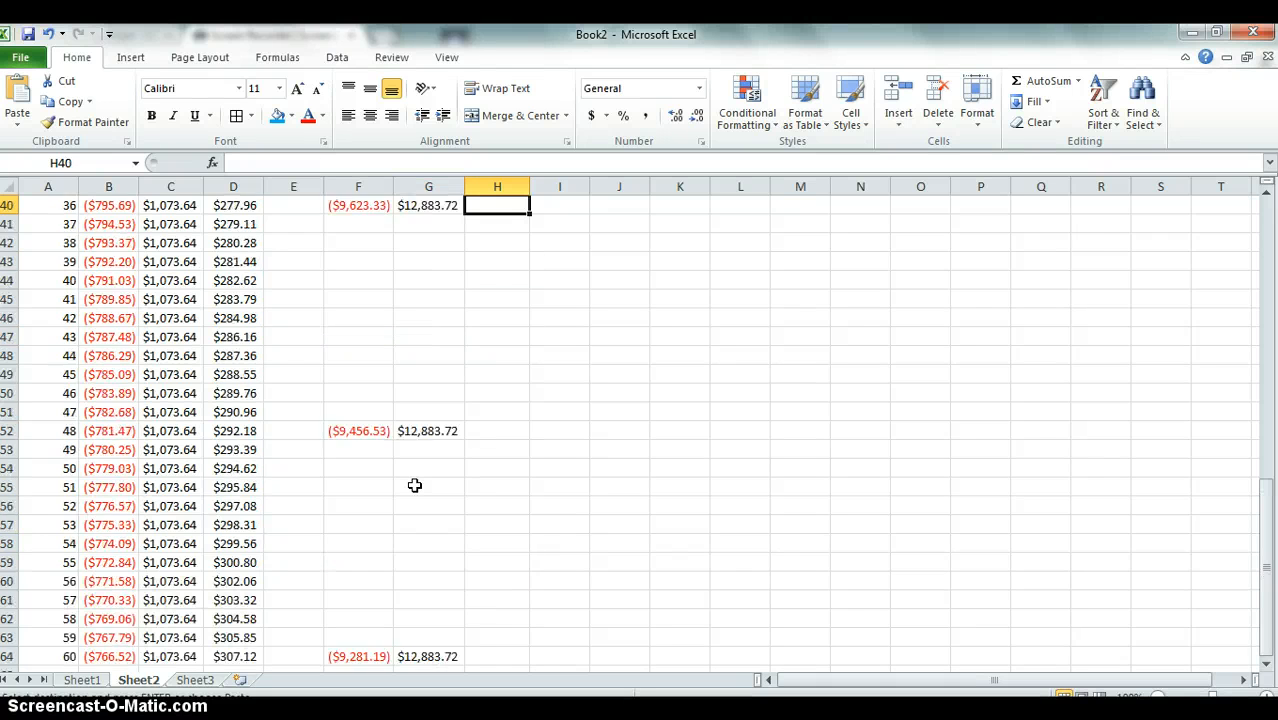
pyautogui.press('Up')
pyautogui.press('Up')
pyautogui.press('Up')
pyautogui.press('Up')
pyautogui.press('Up')
pyautogui.press('Up')
pyautogui.press('Up')
pyautogui.press('Up')
pyautogui.press('Up')
pyautogui.press('Up')
pyautogui.press('Up')
pyautogui.press('Up')
pyautogui.press('Up')
pyautogui.press('Up')
pyautogui.press('Up')
pyautogui.press('Up')
pyautogui.press('Up')
pyautogui.press('Up')
pyautogui.press('Up')
pyautogui.press('Up')
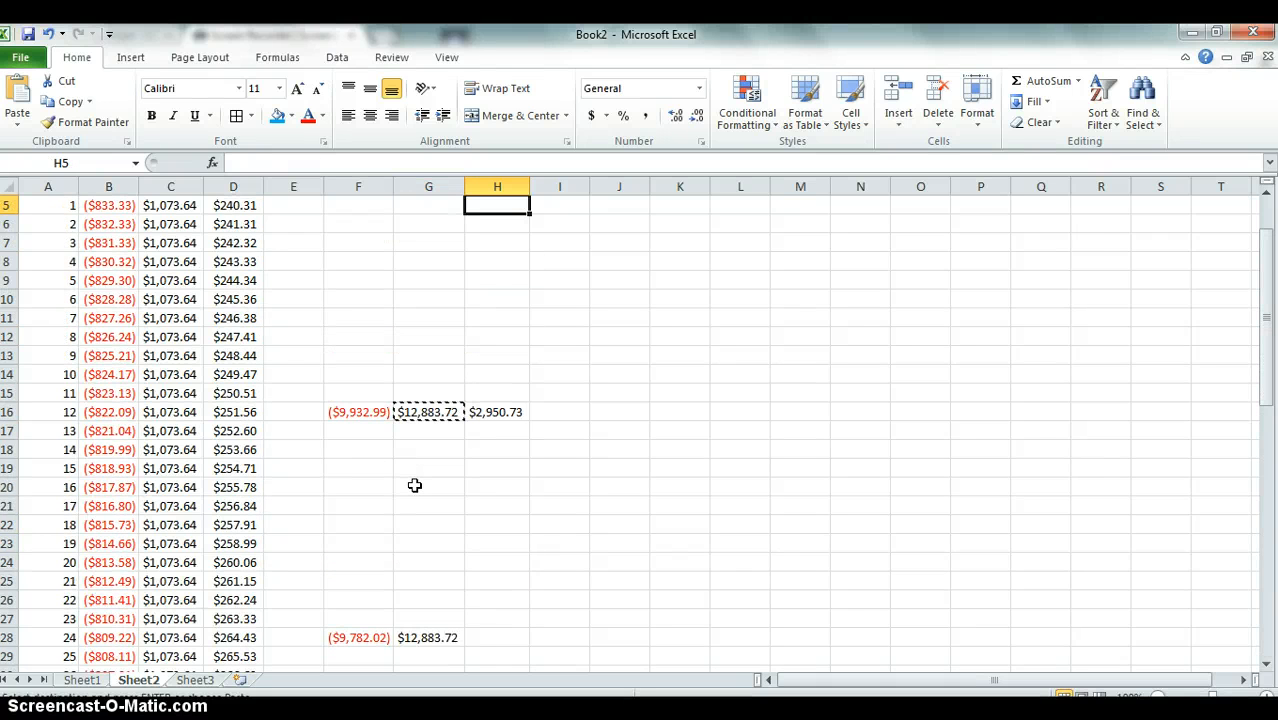
pyautogui.press('Down')
pyautogui.press('Escape')
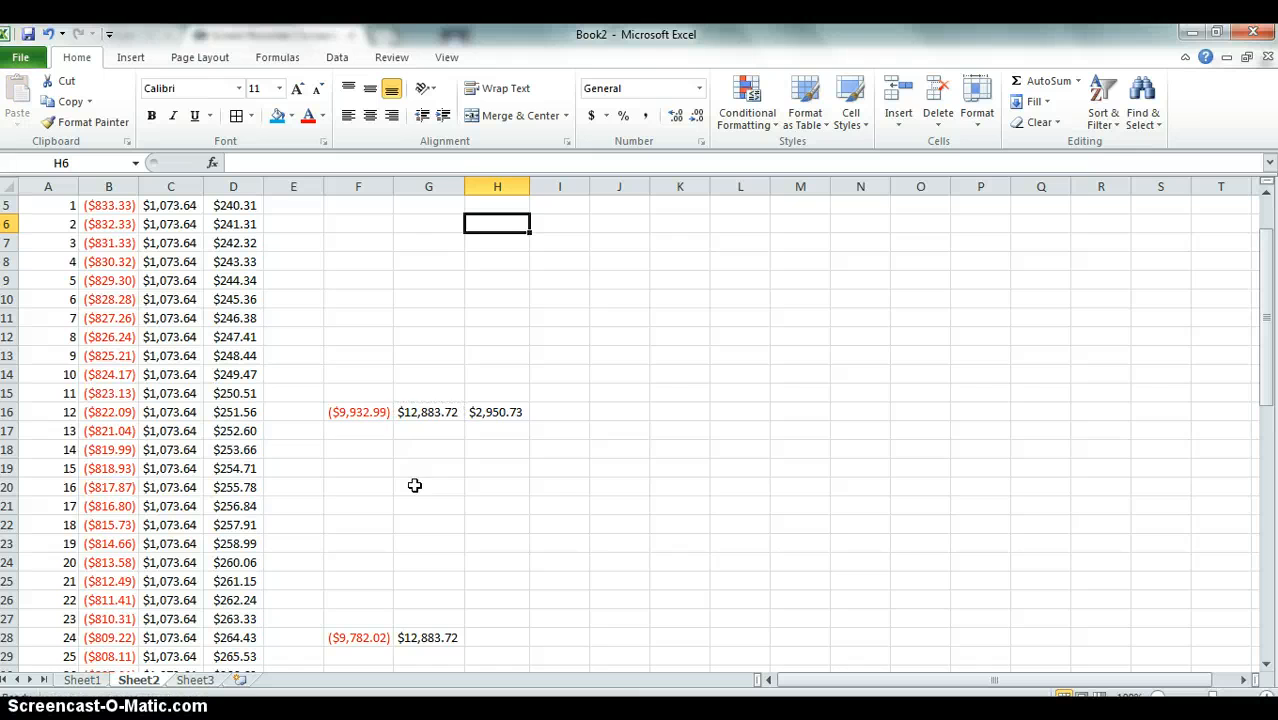
pyautogui.click(510, 410)
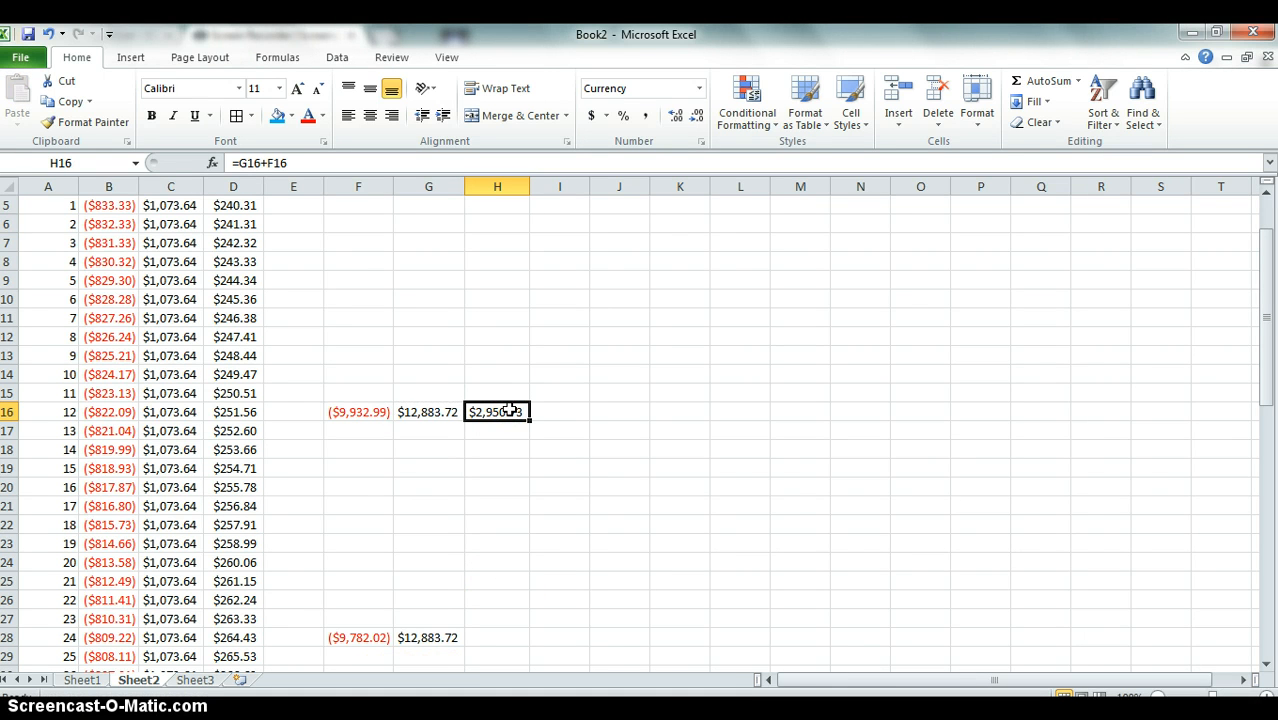
# - Calculate the year 2 principal in H28 with the formula =G28+F28
pyautogui.click(516, 637)
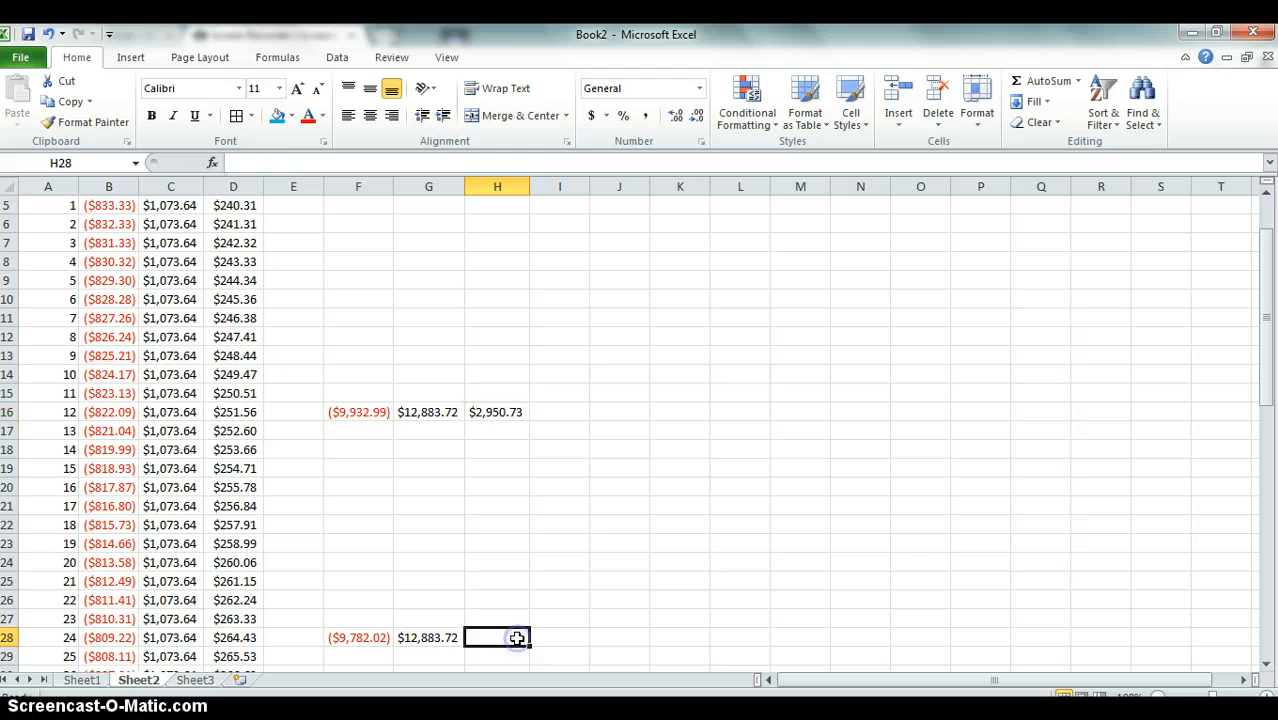
pyautogui.write('=')
pyautogui.click(430, 636)
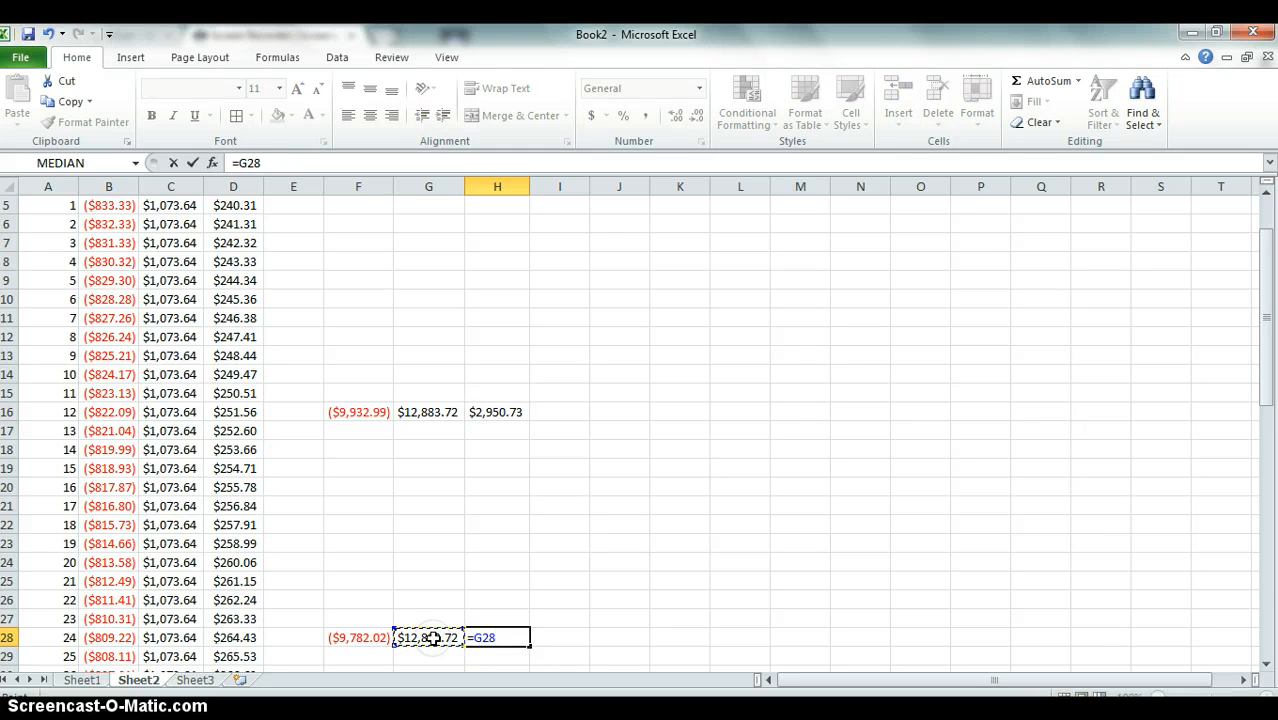
pyautogui.write('+')
pyautogui.click(365, 637)
pyautogui.press('Return')
# - Calculate the year 3 principal in H40, on the period 36 row, with the formula =G40+F40
pyautogui.press('Down')
pyautogui.press('Down')
pyautogui.press('Down')
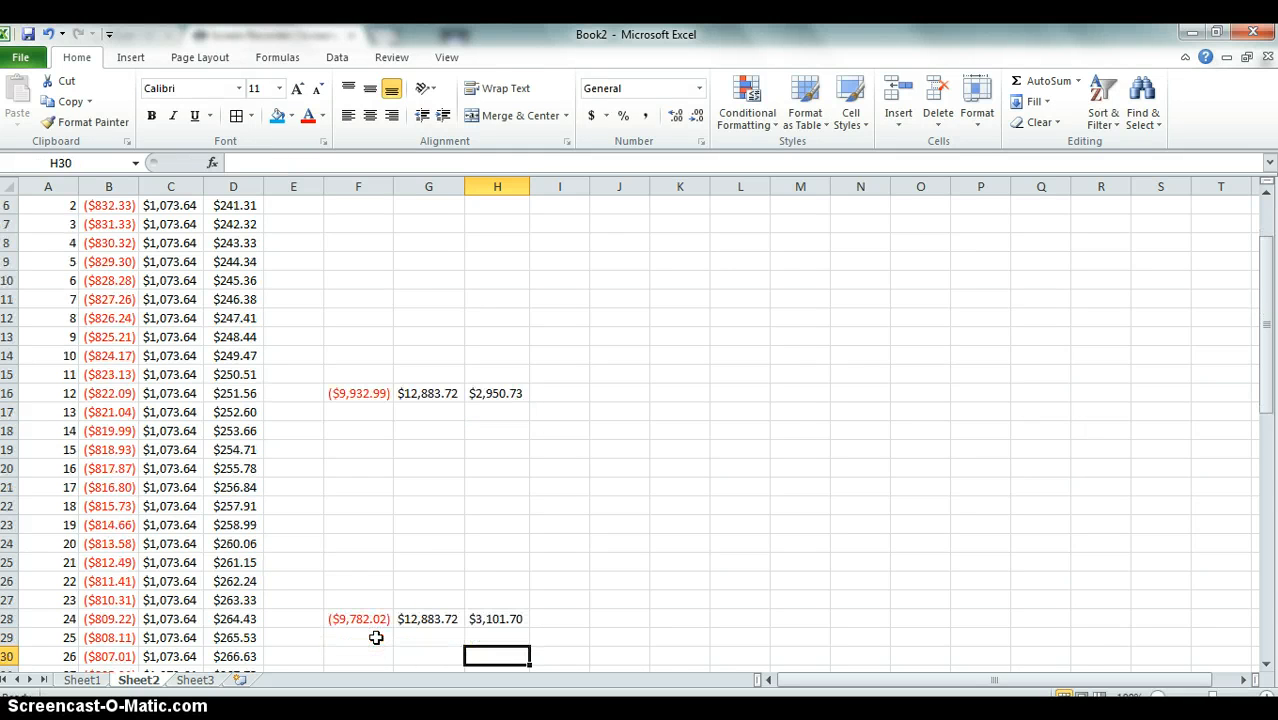
pyautogui.press('Down')
pyautogui.press('Down')
pyautogui.press('Down')
pyautogui.press('Down')
pyautogui.press('Down')
pyautogui.press('Down')
pyautogui.press('Down')
pyautogui.press('Down')
pyautogui.press('Down')
pyautogui.press('Down')
pyautogui.press('Down')
pyautogui.press('Up')
pyautogui.press('Up')
pyautogui.press('Up')
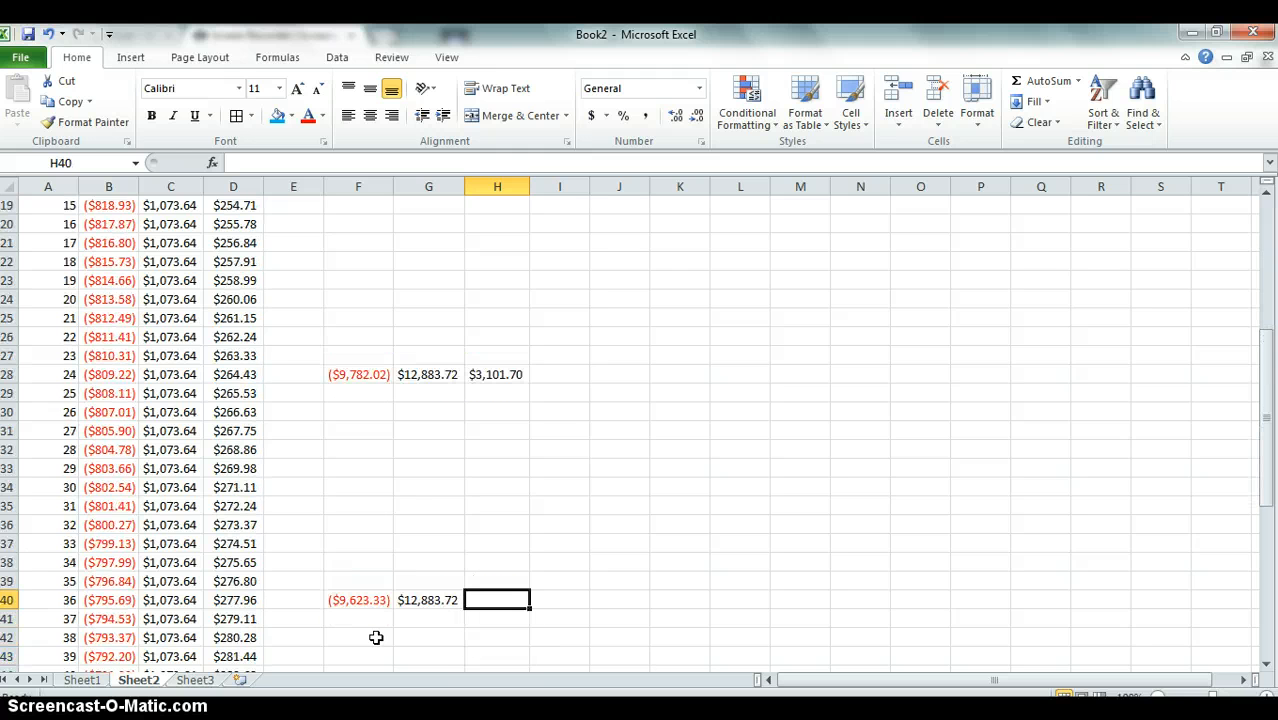
pyautogui.write('=')
pyautogui.click(436, 600)
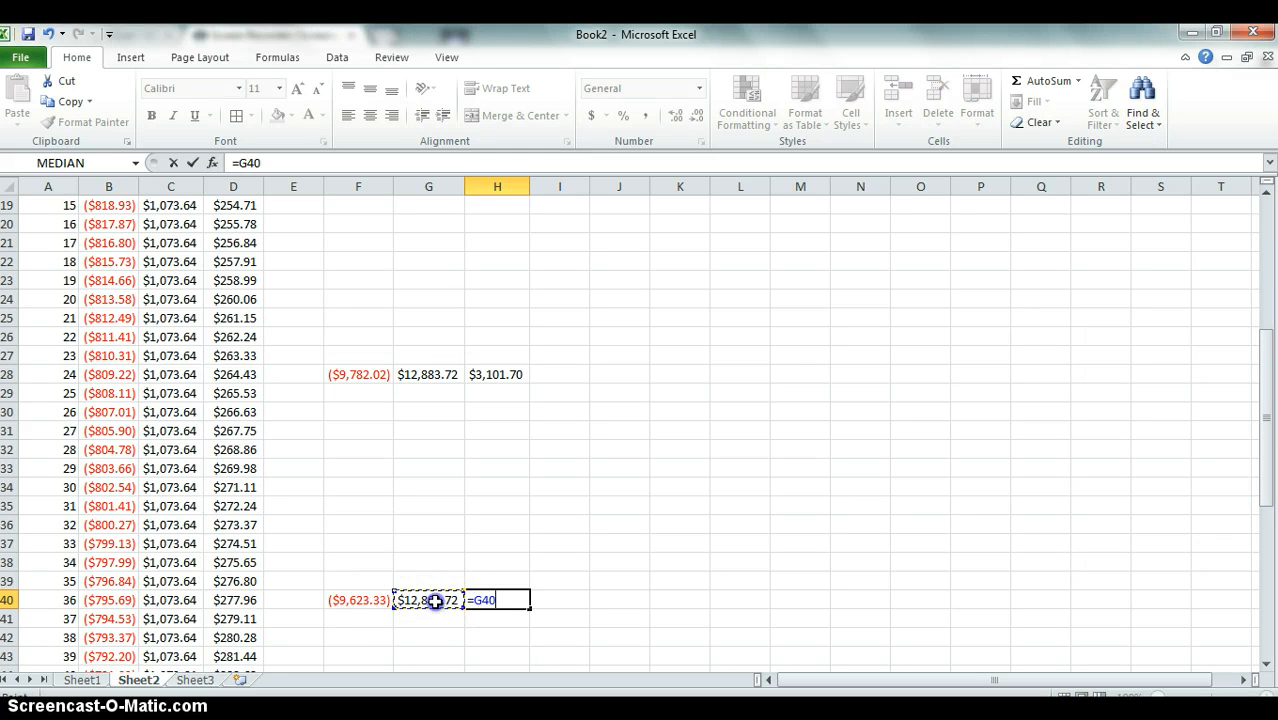
pyautogui.write('+')
pyautogui.click(344, 600)
pyautogui.press('Return')
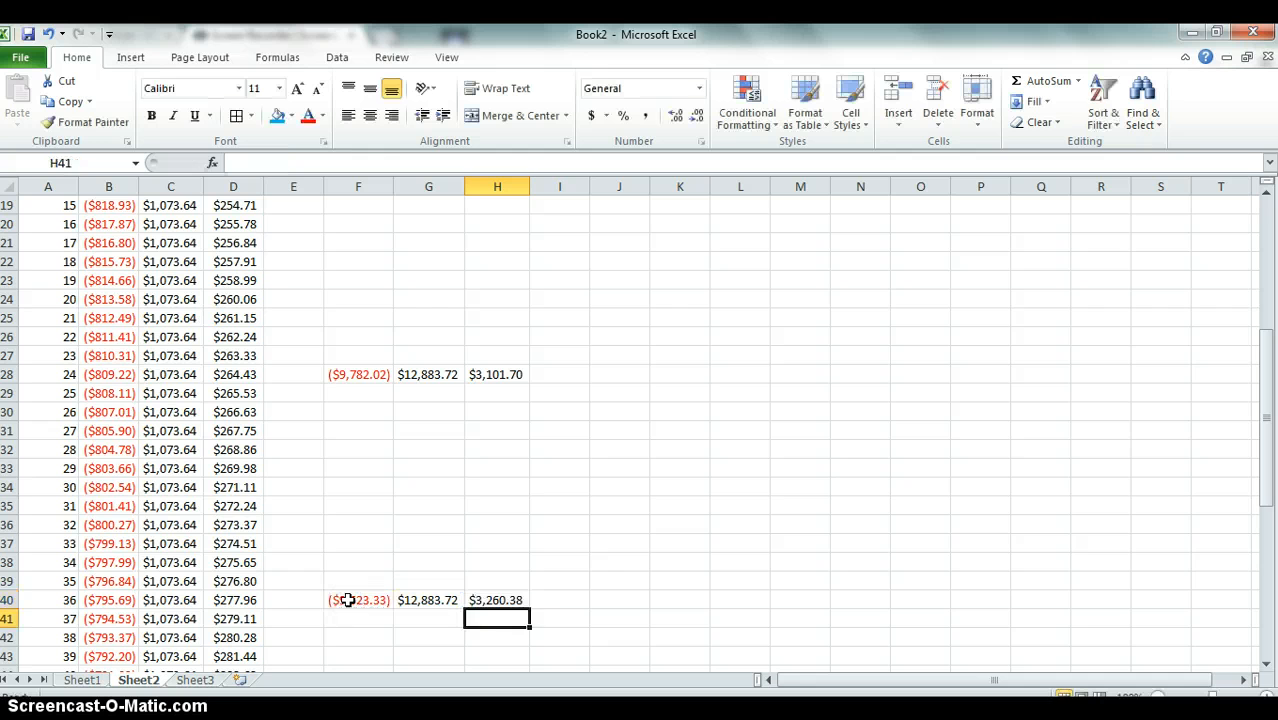
# - Calculate the year 4 principal in H52, on the period 48 row, with the formula =G52+F52
pyautogui.press('Down')
pyautogui.press('Down')
pyautogui.press('Down')
pyautogui.press('Down')
pyautogui.press('Down')
pyautogui.press('Down')
pyautogui.press('Down')
pyautogui.press('Down')
pyautogui.press('Down')
pyautogui.press('Down')
pyautogui.press('Down')
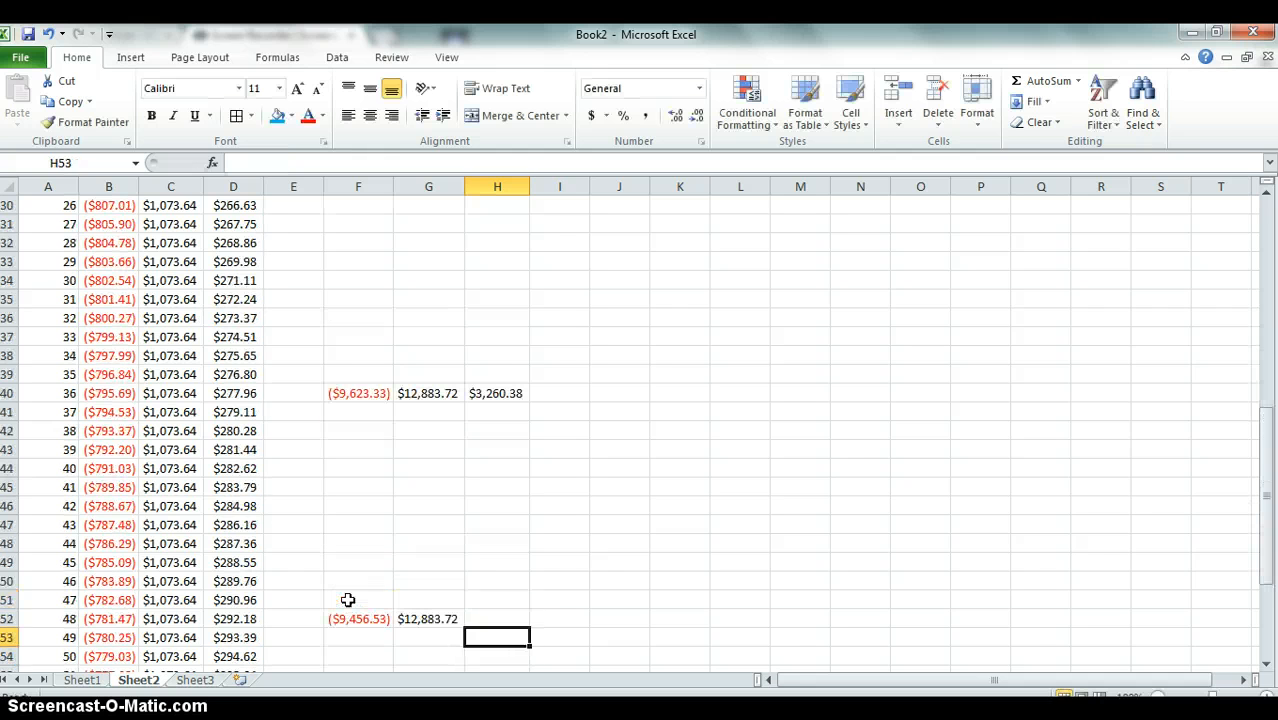
pyautogui.write('=')
pyautogui.click(408, 614)
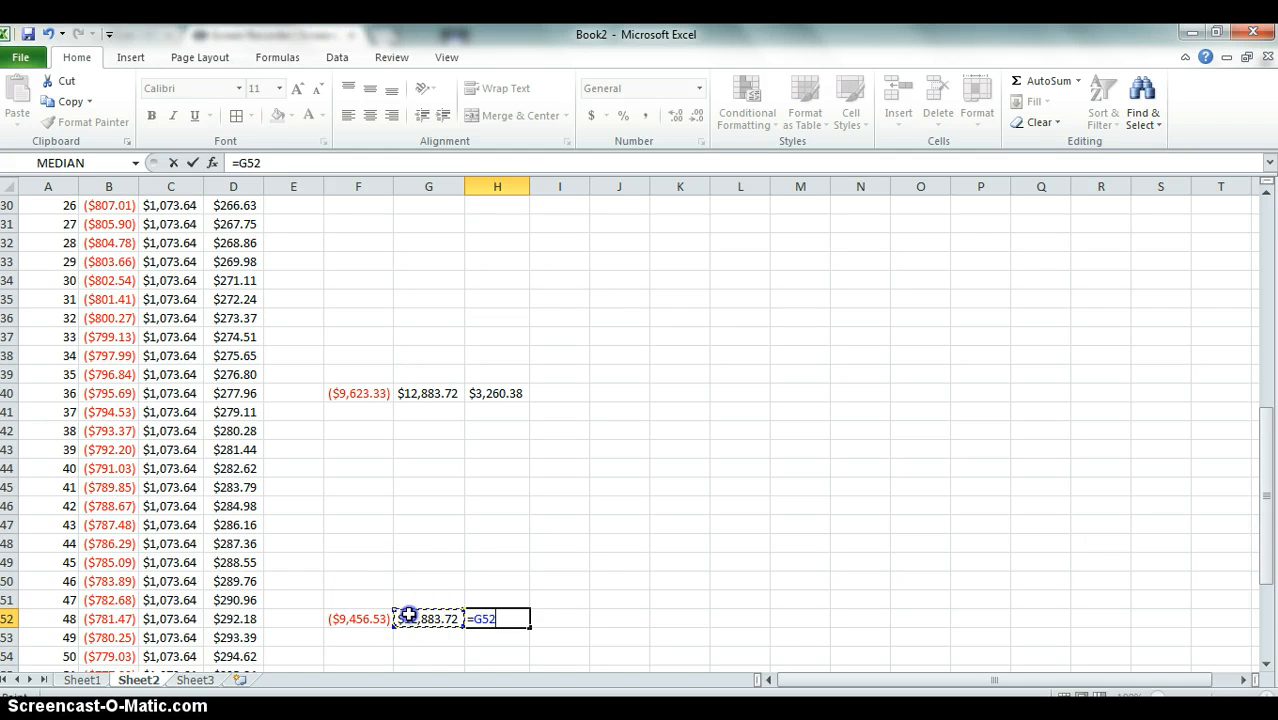
pyautogui.write('+')
pyautogui.click(366, 617)
pyautogui.press('Return')
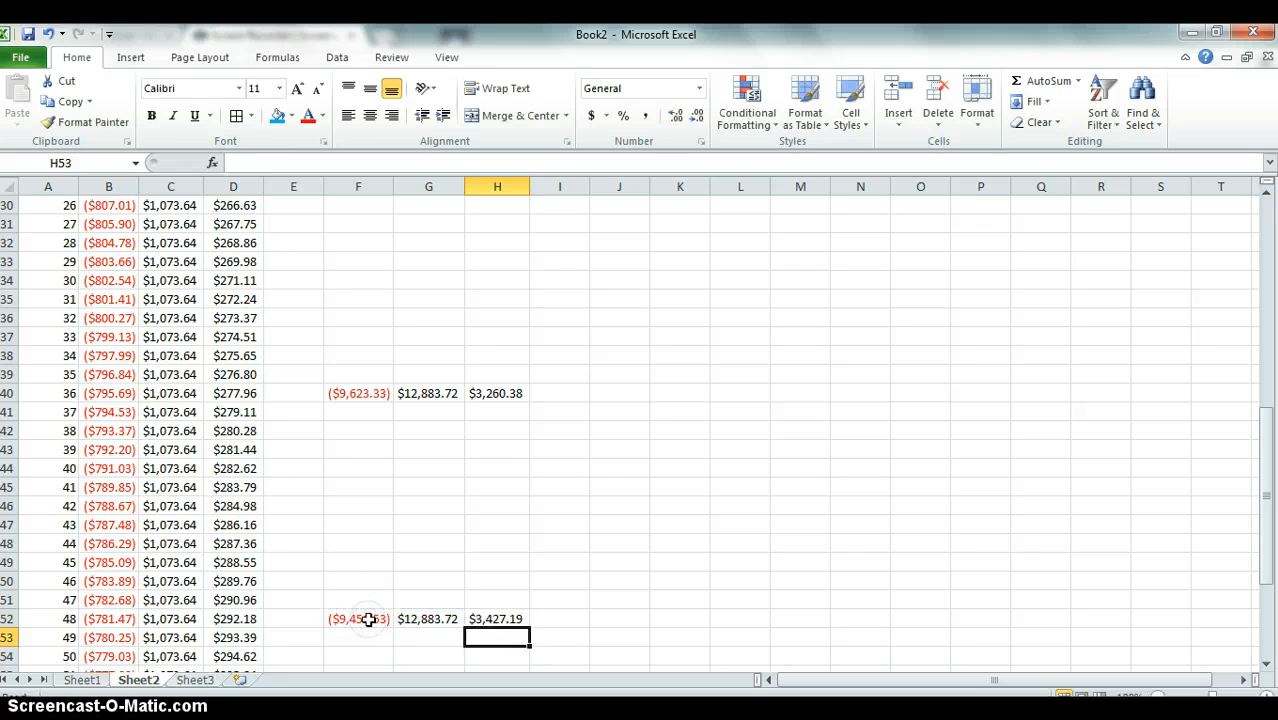
# - Calculate the year 5 principal in H64, on the period 60 row, with the formula =G64+F64
pyautogui.press('Return')
pyautogui.press('Down')
pyautogui.press('Down')
pyautogui.press('Down')
pyautogui.press('Down')
pyautogui.press('Down')
pyautogui.press('Down')
pyautogui.press('Down')
pyautogui.press('Down')
pyautogui.press('Down')
pyautogui.press('Down')
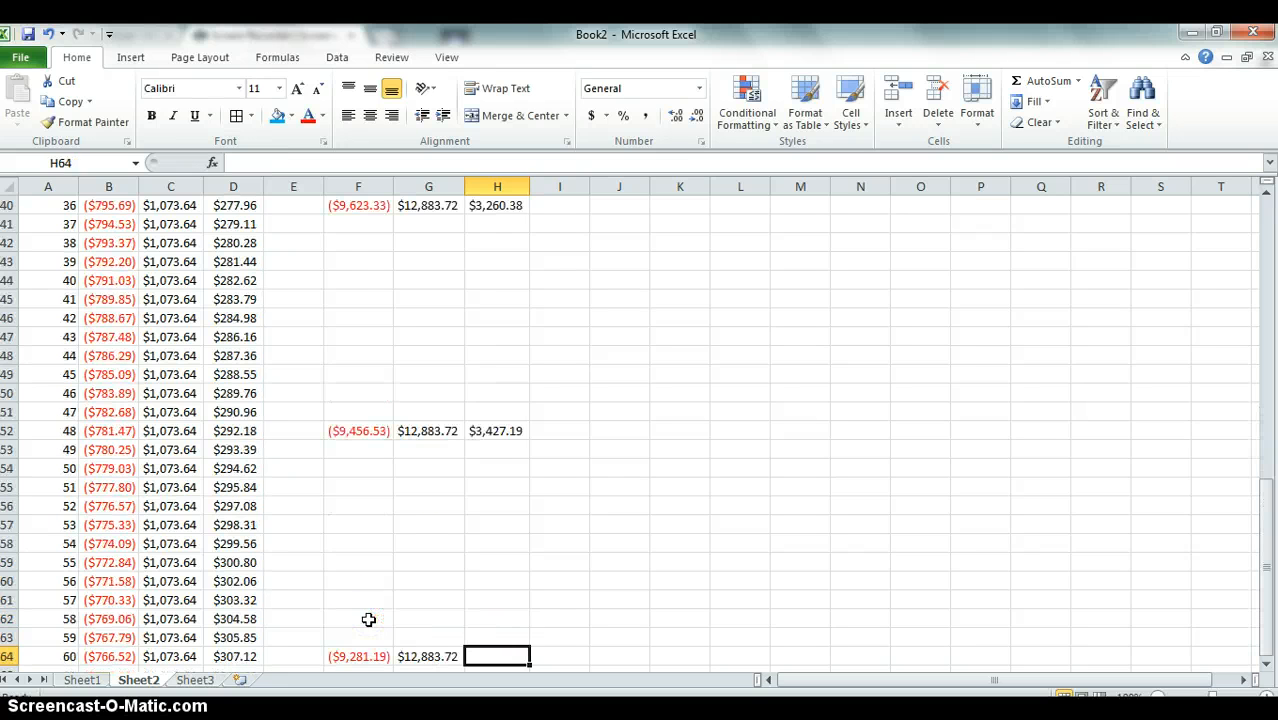
pyautogui.write('=')
pyautogui.click(428, 657)
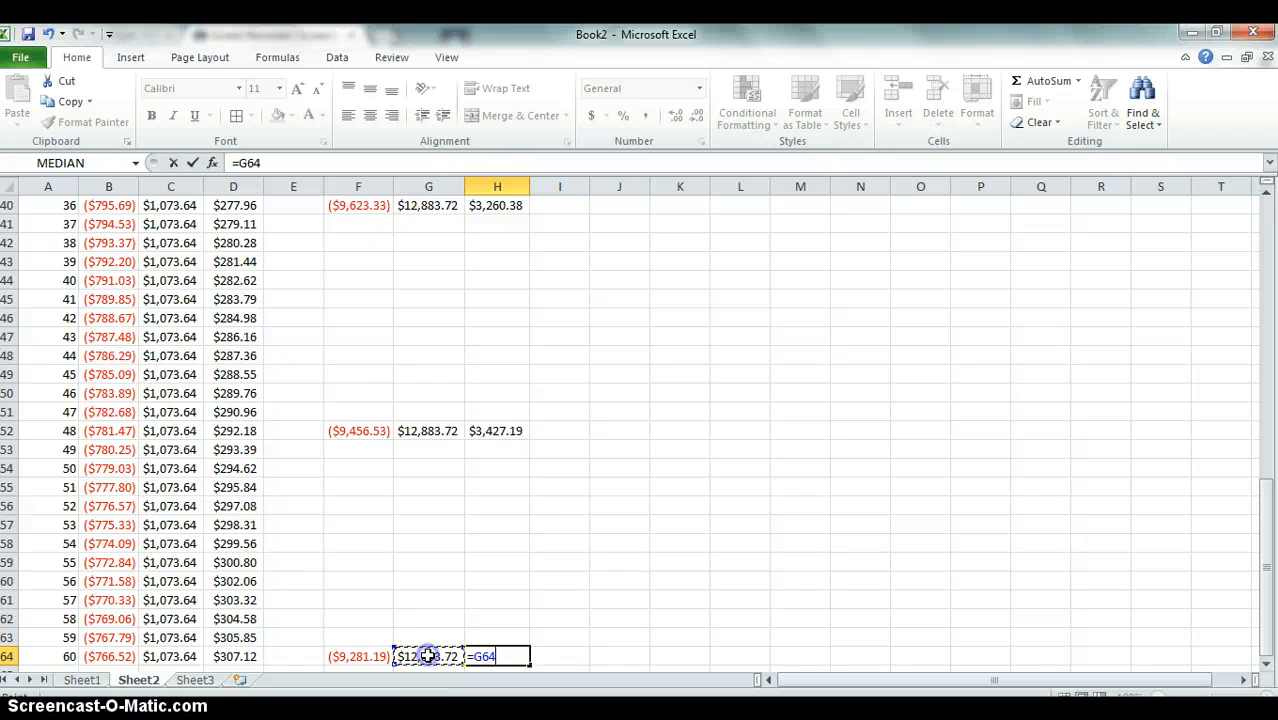
pyautogui.write('+')
pyautogui.click(381, 658)
pyautogui.press('Return')
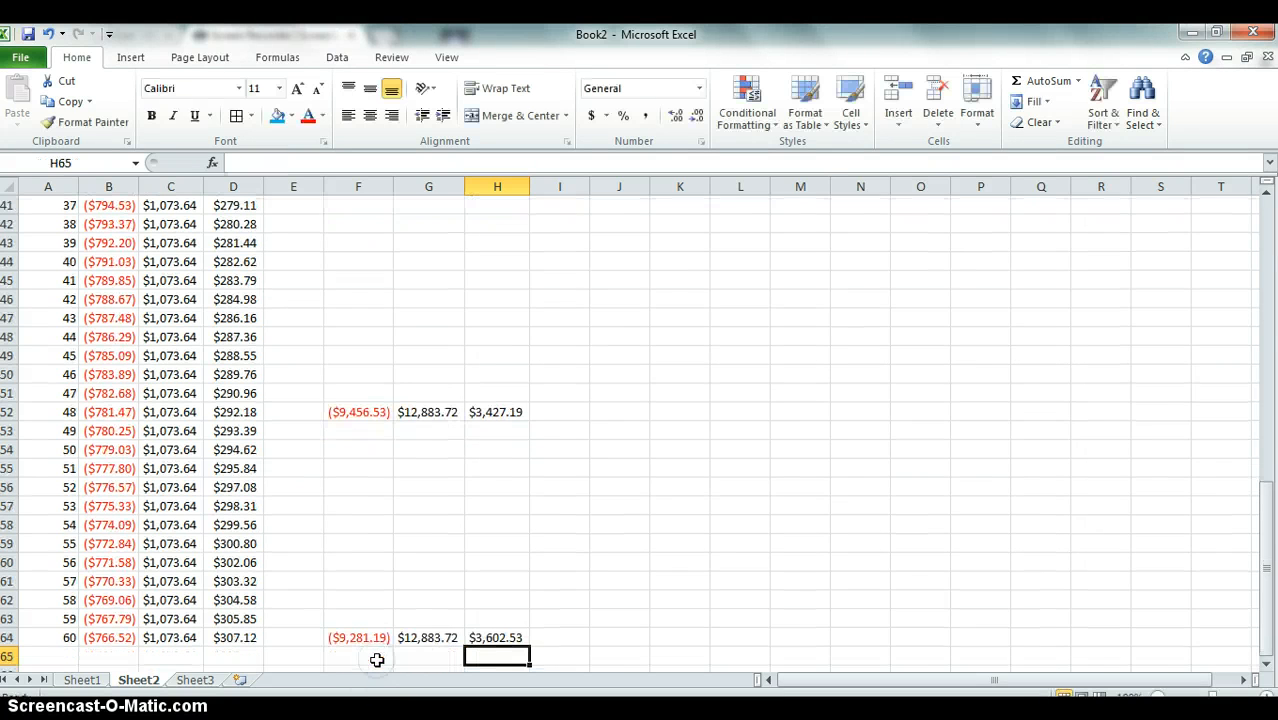
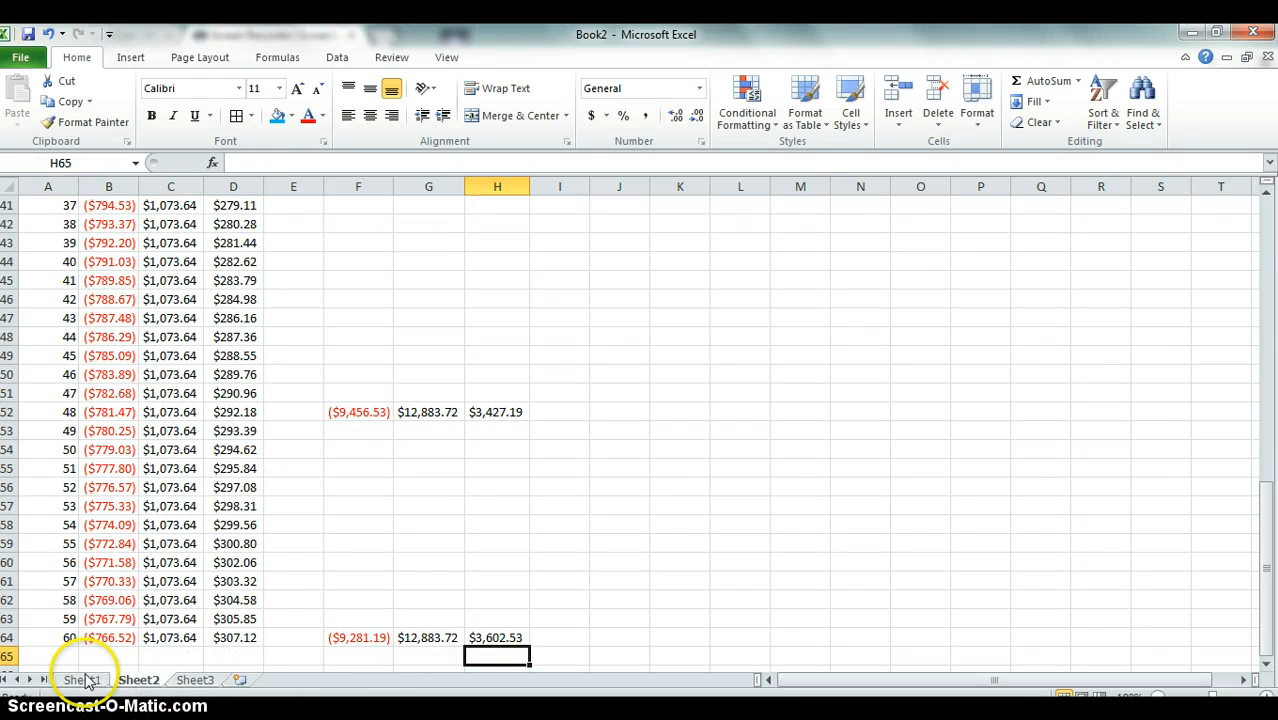
# - Link the year 1 Payment in Sheet1's Summary Loan Schedule, cell D25, to the yearly payment total with =Sheet2!G16
pyautogui.moveTo(1268, 592); pyautogui.dragTo(1262, 286)
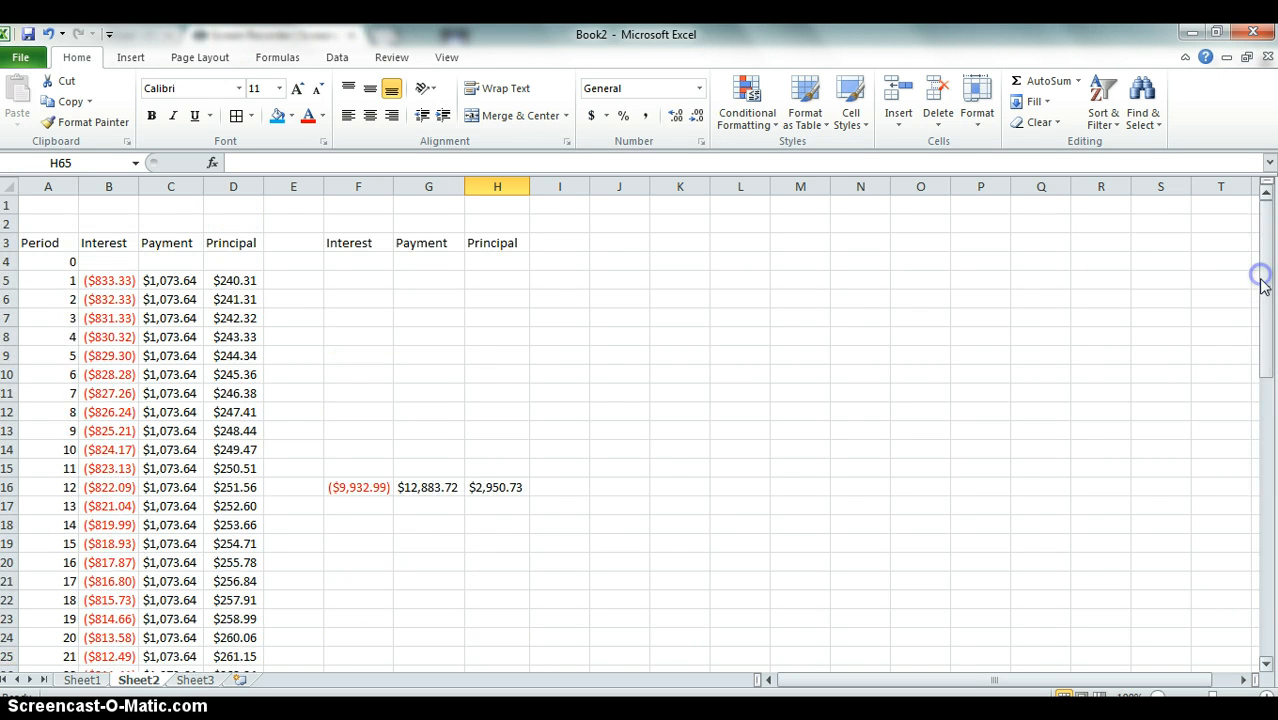
pyautogui.click(76, 681)
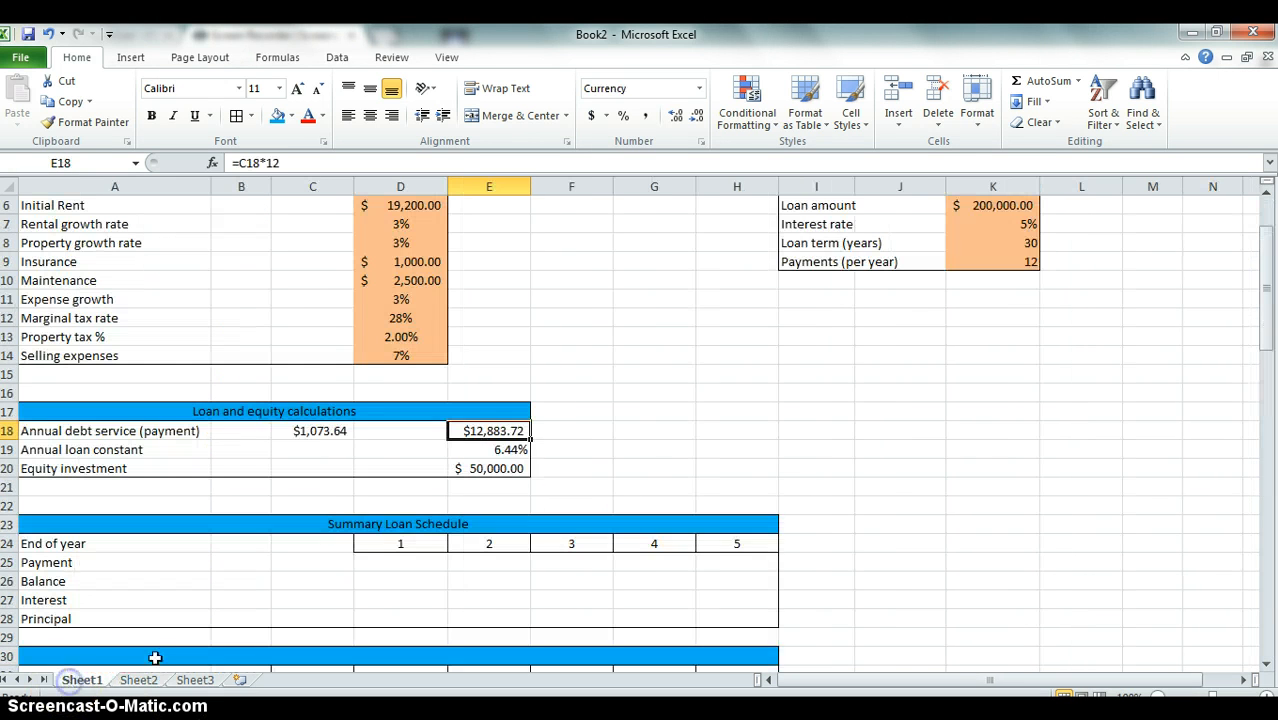
pyautogui.click(401, 564)
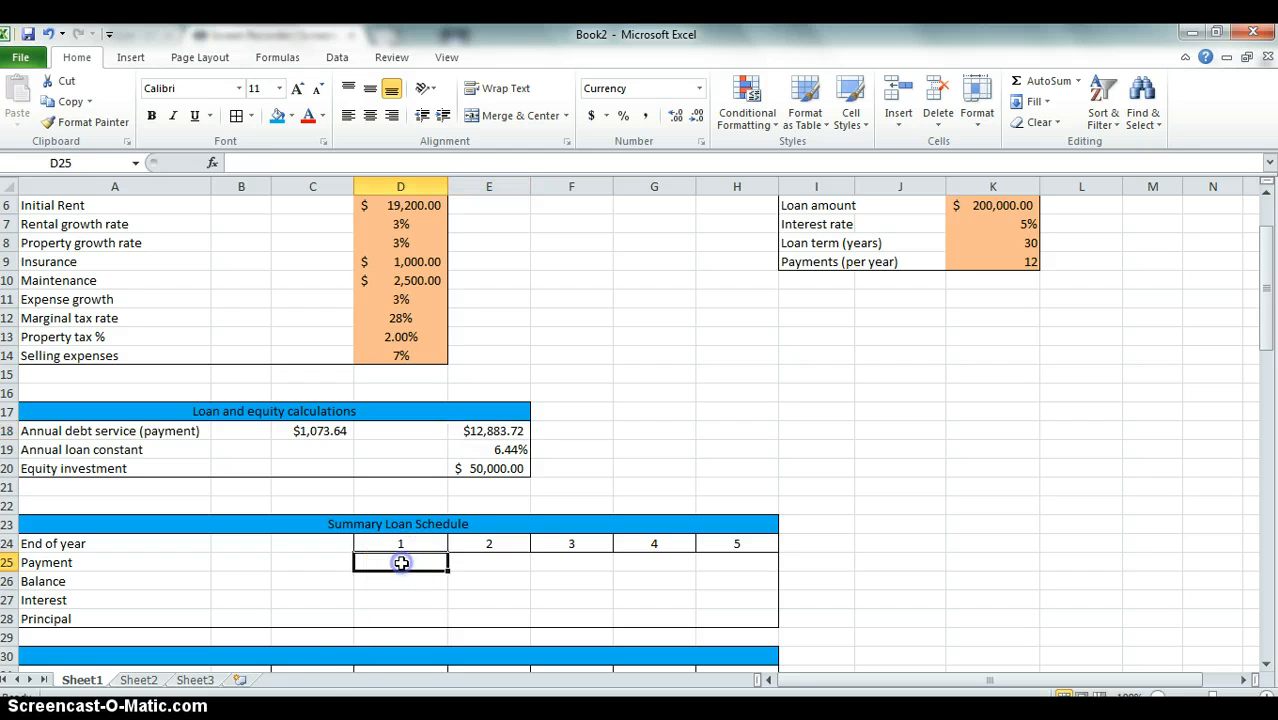
pyautogui.write('=')
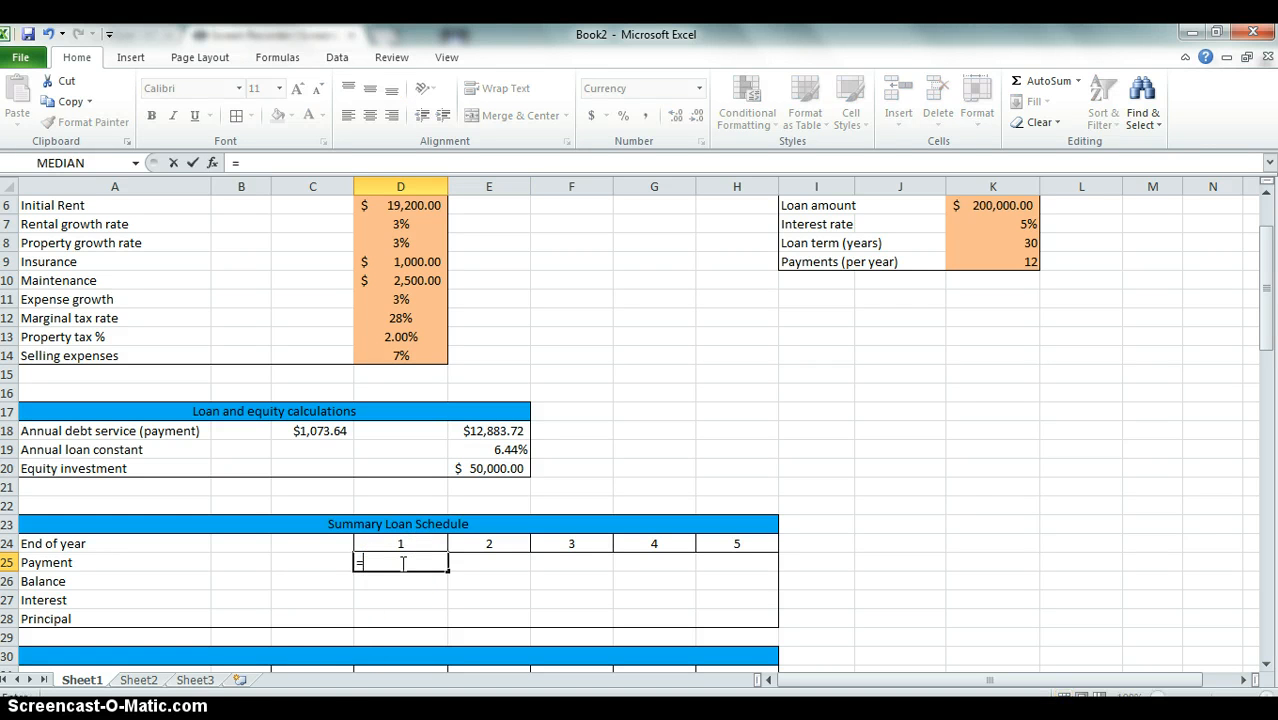
pyautogui.click(140, 681)
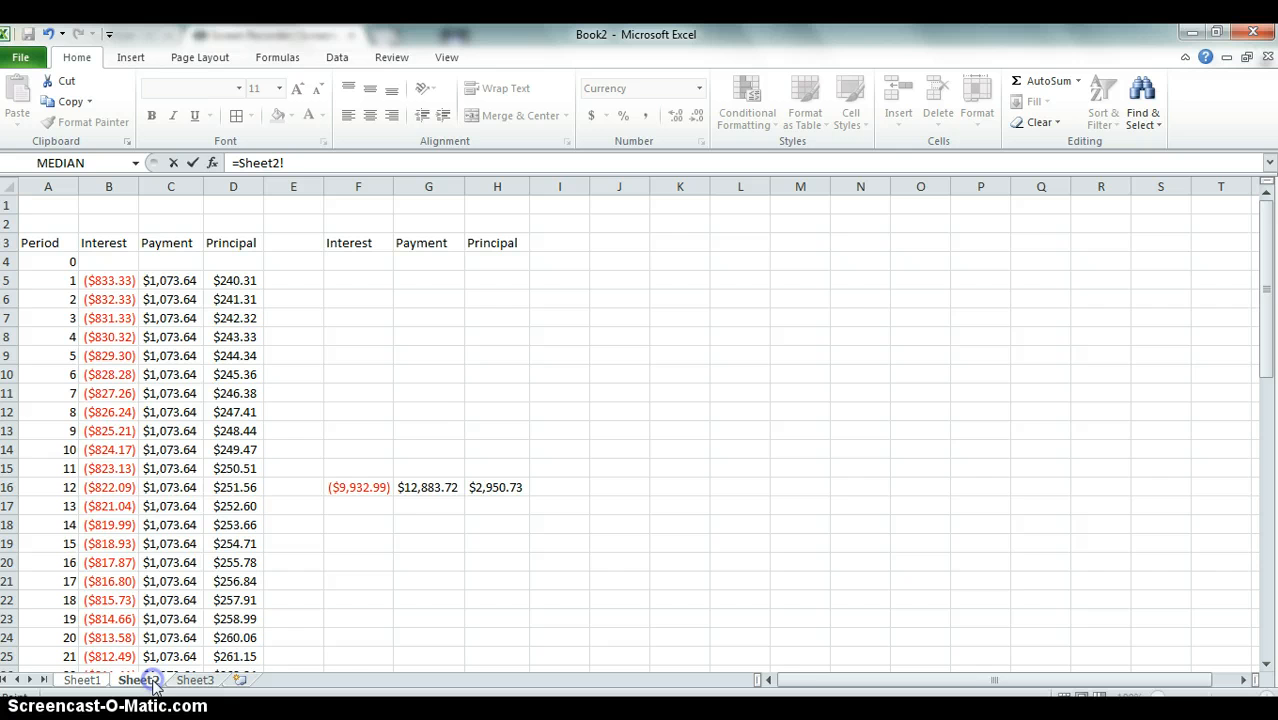
pyautogui.click(416, 489)
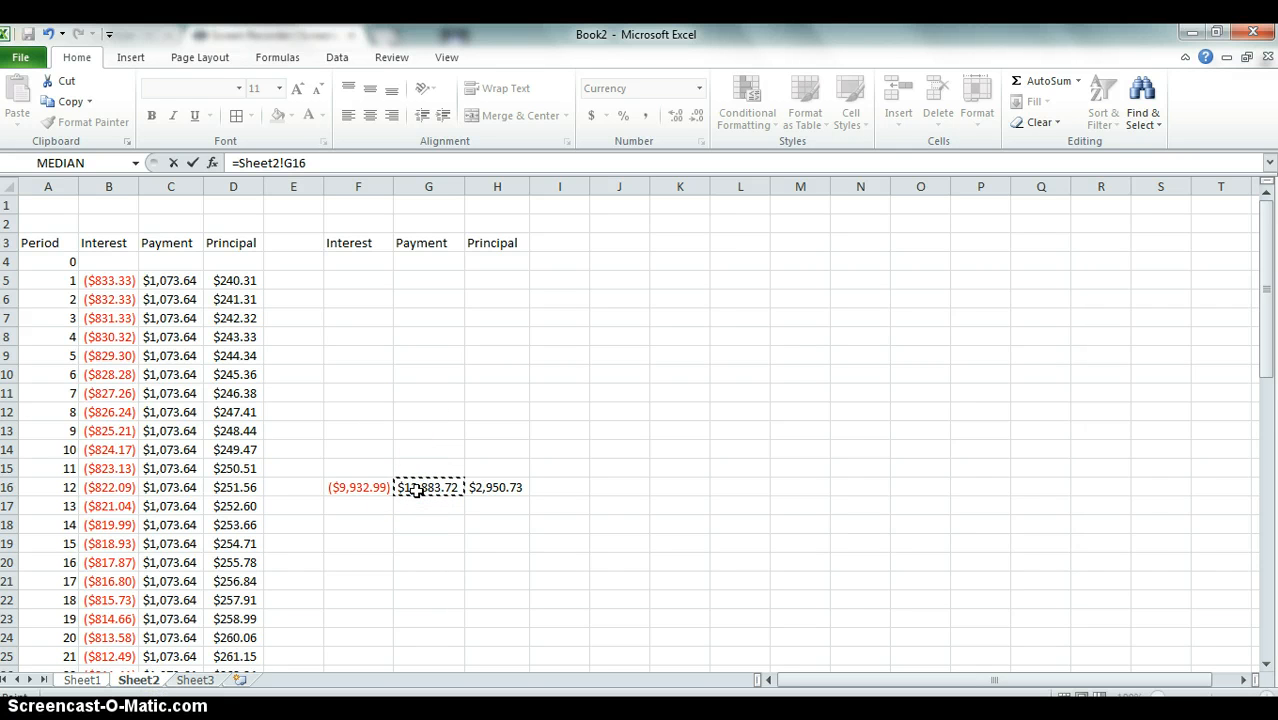
pyautogui.press('Return')
# - Try to fill the year 1 payment link from D25 across to year 5 in H25
pyautogui.click(440, 563)
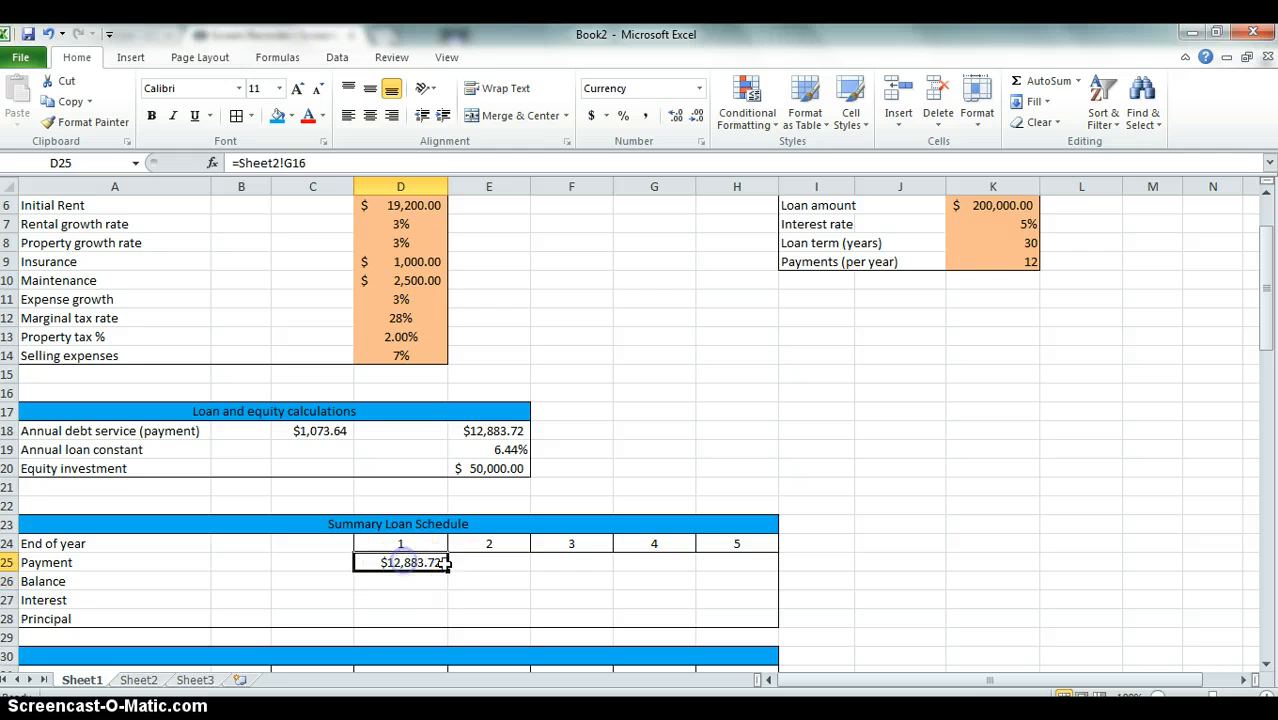
pyautogui.moveTo(523, 566); pyautogui.dragTo(667, 563)
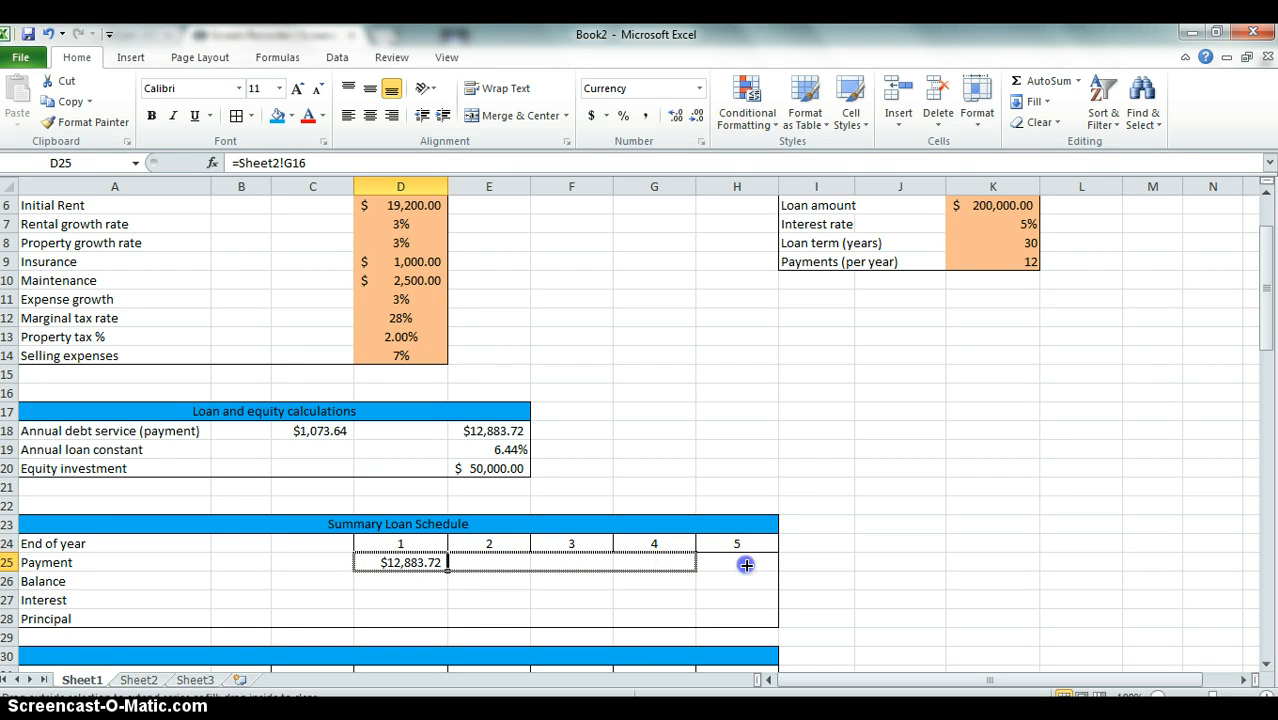
pyautogui.moveTo(746, 565); pyautogui.dragTo(747, 565)
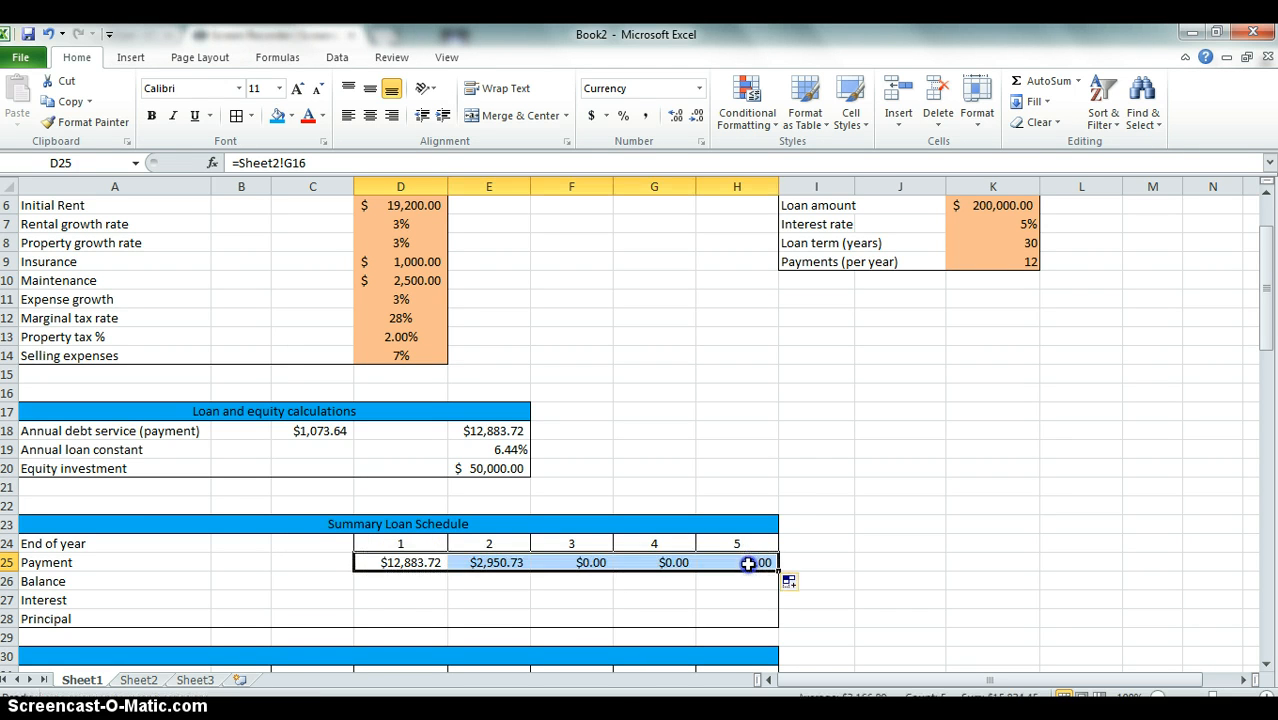
# - Try copying the year 1 payment link from D25 into the year 2 cell E25
pyautogui.click(428, 562)
pyautogui.hotkey('ctrl', 'c')
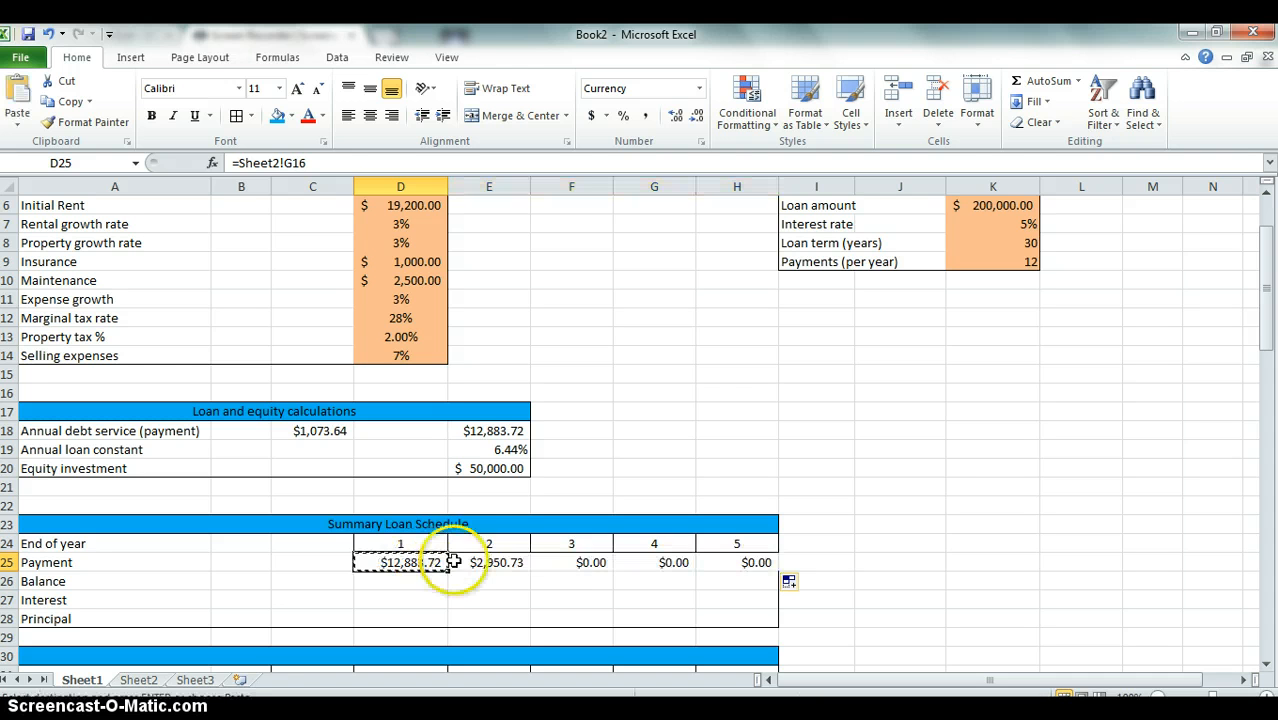
pyautogui.click(484, 562)
pyautogui.hotkey('ctrl', 'v')
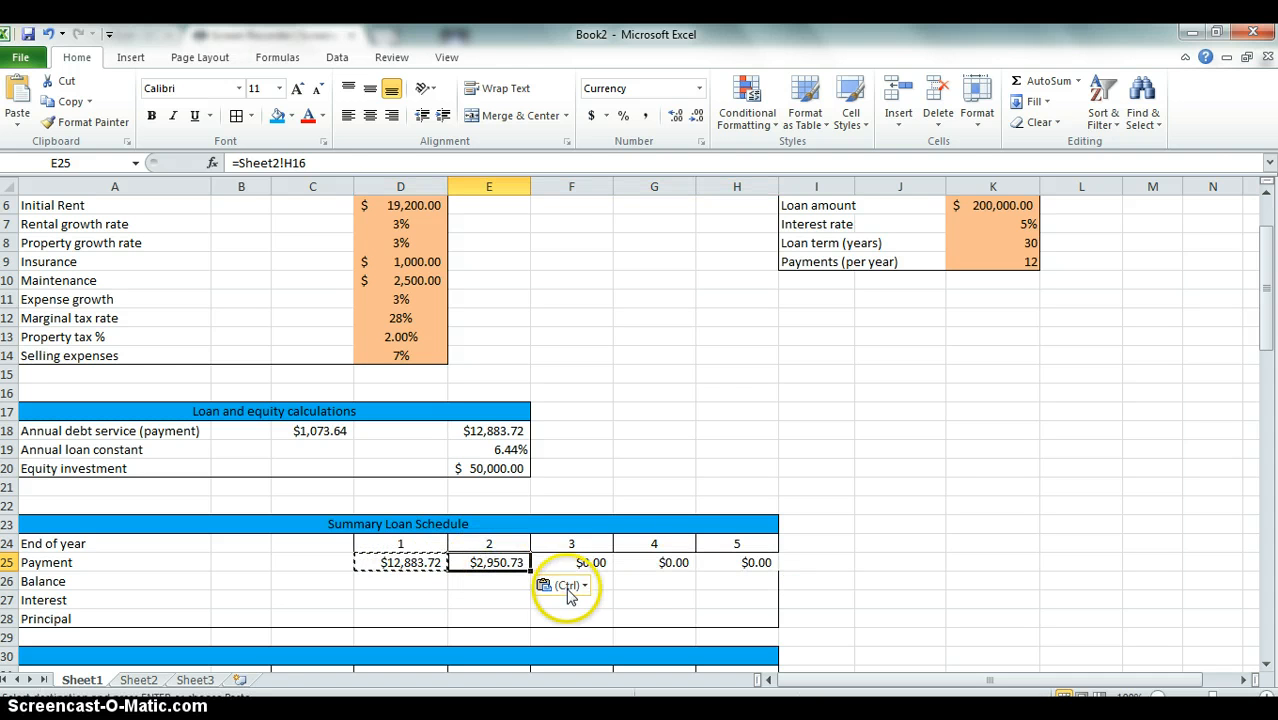
# - Clear the filled payment formulas for years 2 to 5 in E25:H25
pyautogui.click(748, 562)
pyautogui.press('BackSpace')
pyautogui.press('Left')
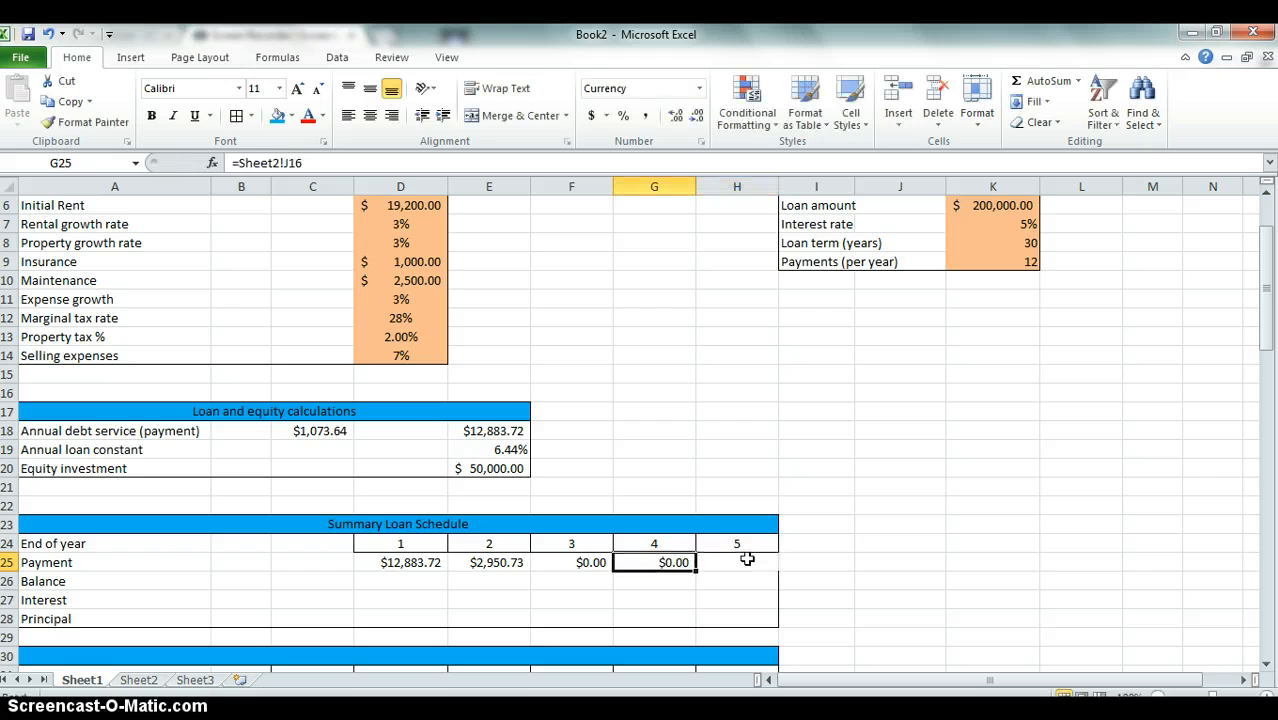
pyautogui.press('BackSpace')
pyautogui.press('Left')
pyautogui.press('Left')
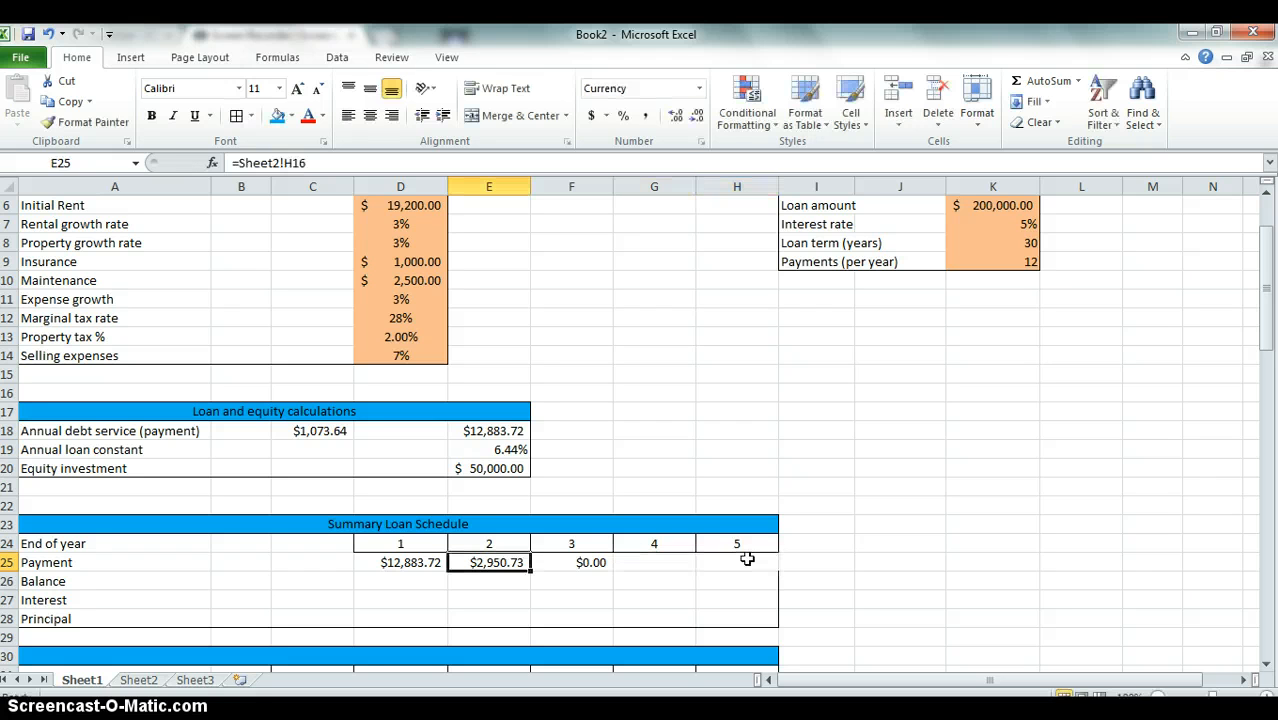
pyautogui.press('BackSpace')
pyautogui.press('Right')
pyautogui.press('BackSpace')
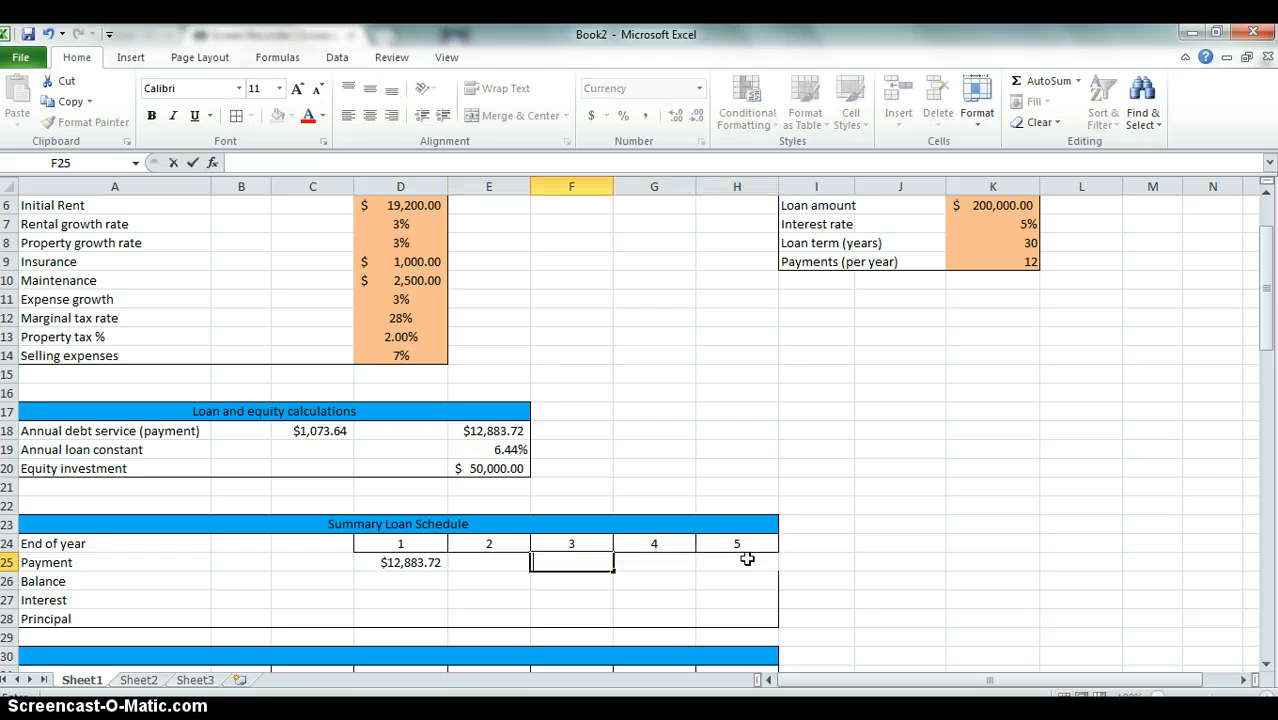
# - Try pasting the copied D25 payment link into the year 2 and year 3 cells, E25 and F25
pyautogui.press('Left')
pyautogui.press('Left')
pyautogui.hotkey('ctrl', 'c')
pyautogui.press('Right')
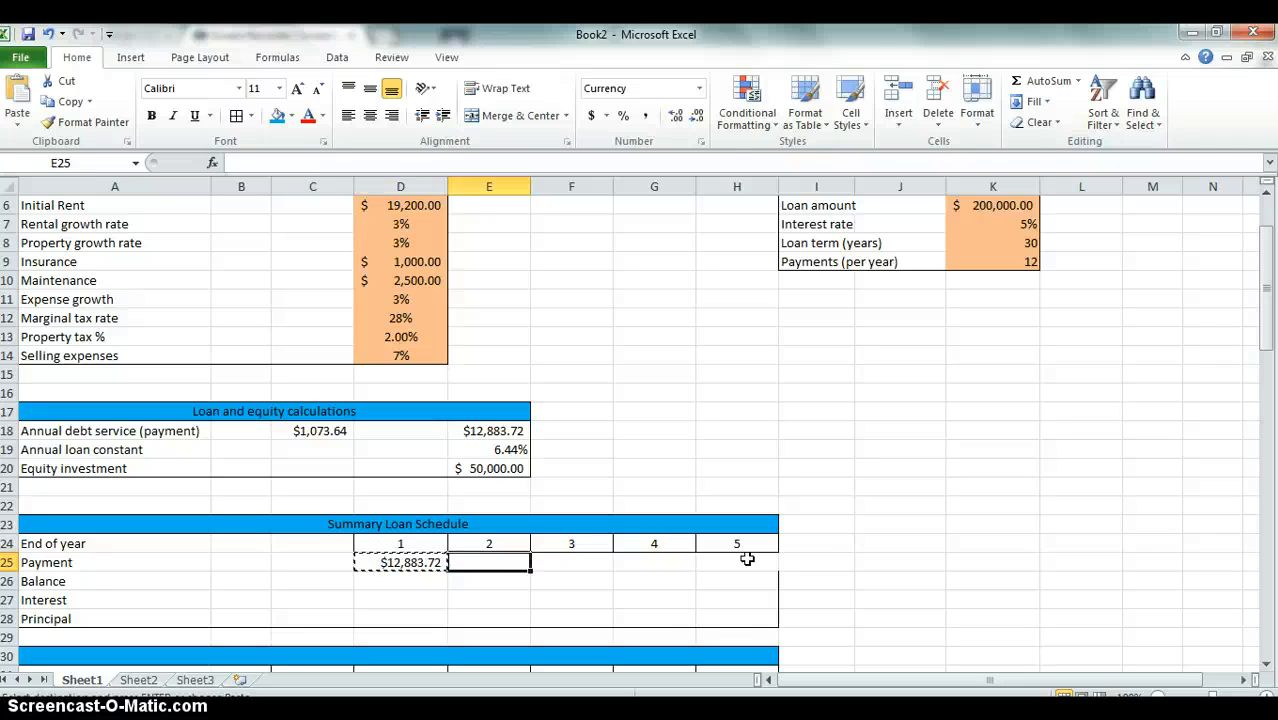
pyautogui.hotkey('ctrl', 'v')
pyautogui.press('Right')
pyautogui.hotkey('ctrl', 'v')
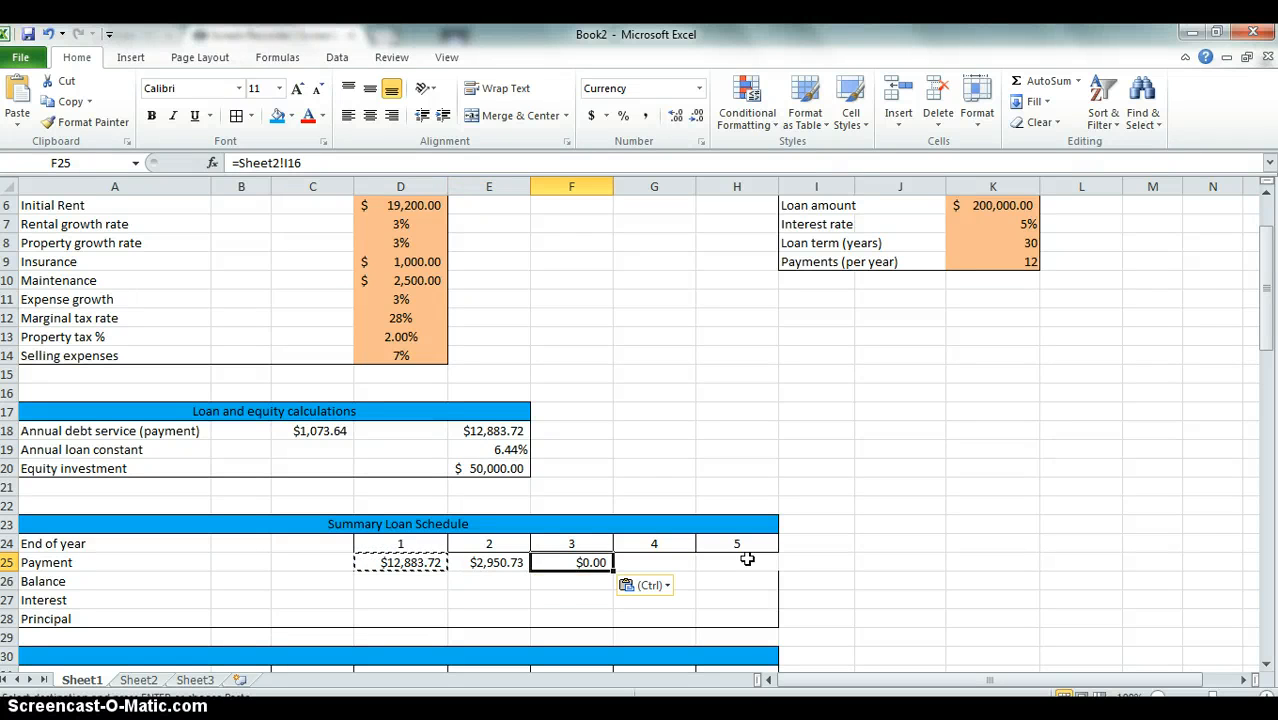
# - Clear the pasted payment links from F25 and E25, and reselect the year 1 payment in D25
pyautogui.press('Right')
pyautogui.press('Left')
pyautogui.press('Left')
pyautogui.press('Right')
pyautogui.press('BackSpace')
pyautogui.press('Left')
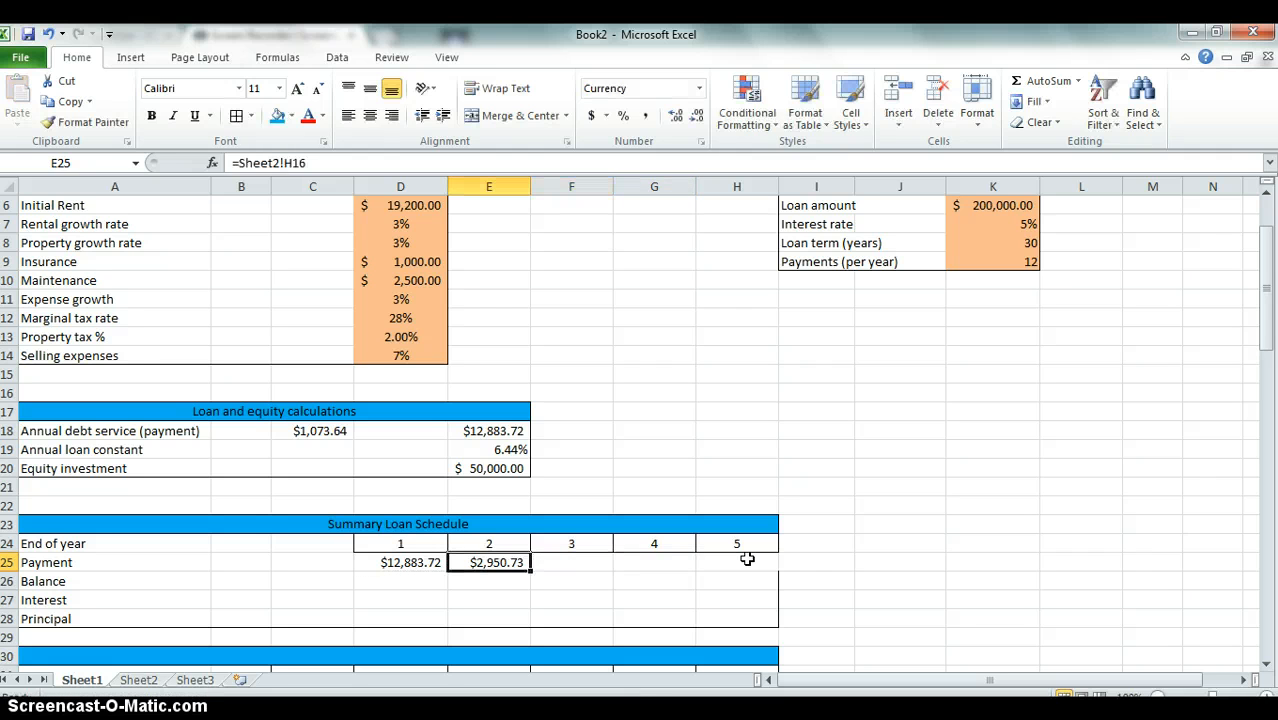
pyautogui.press('Delete')
pyautogui.click(428, 562)
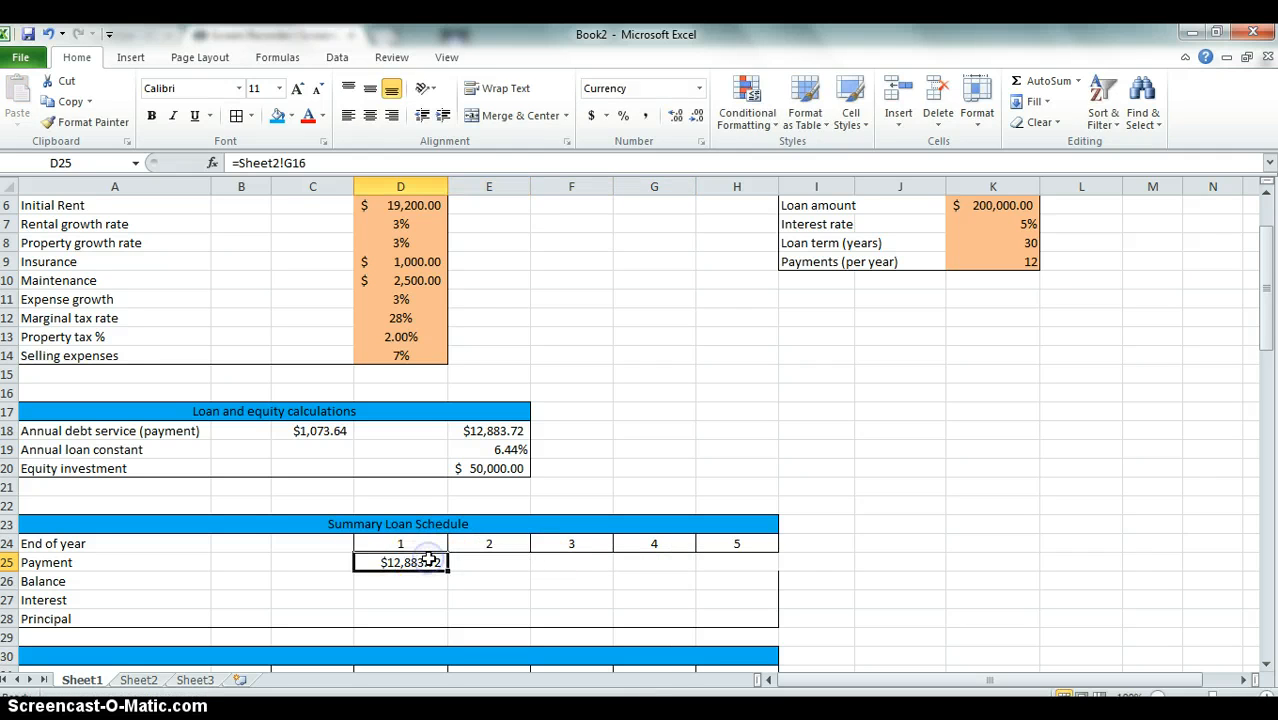
# - Replace the year 1 payment in D25 with =$E$18 and fill it across years 2 to 5 through H25
pyautogui.press('Delete')
pyautogui.write('=')
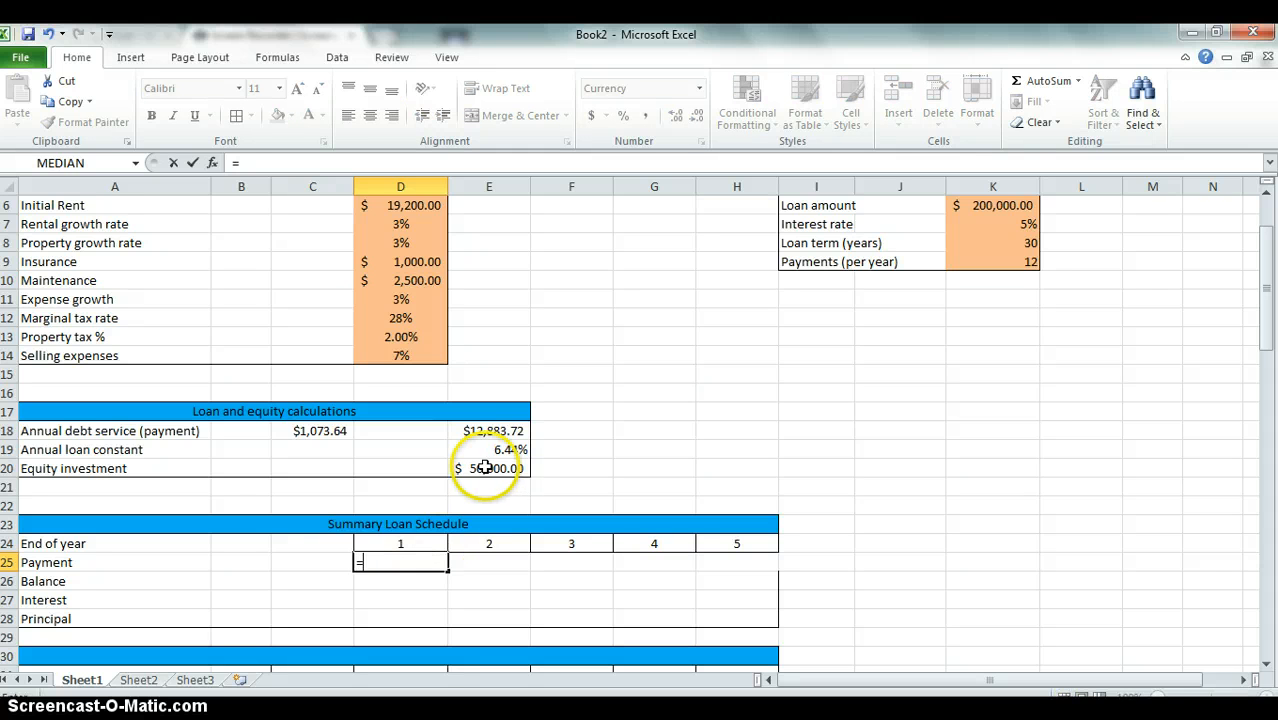
pyautogui.click(489, 433)
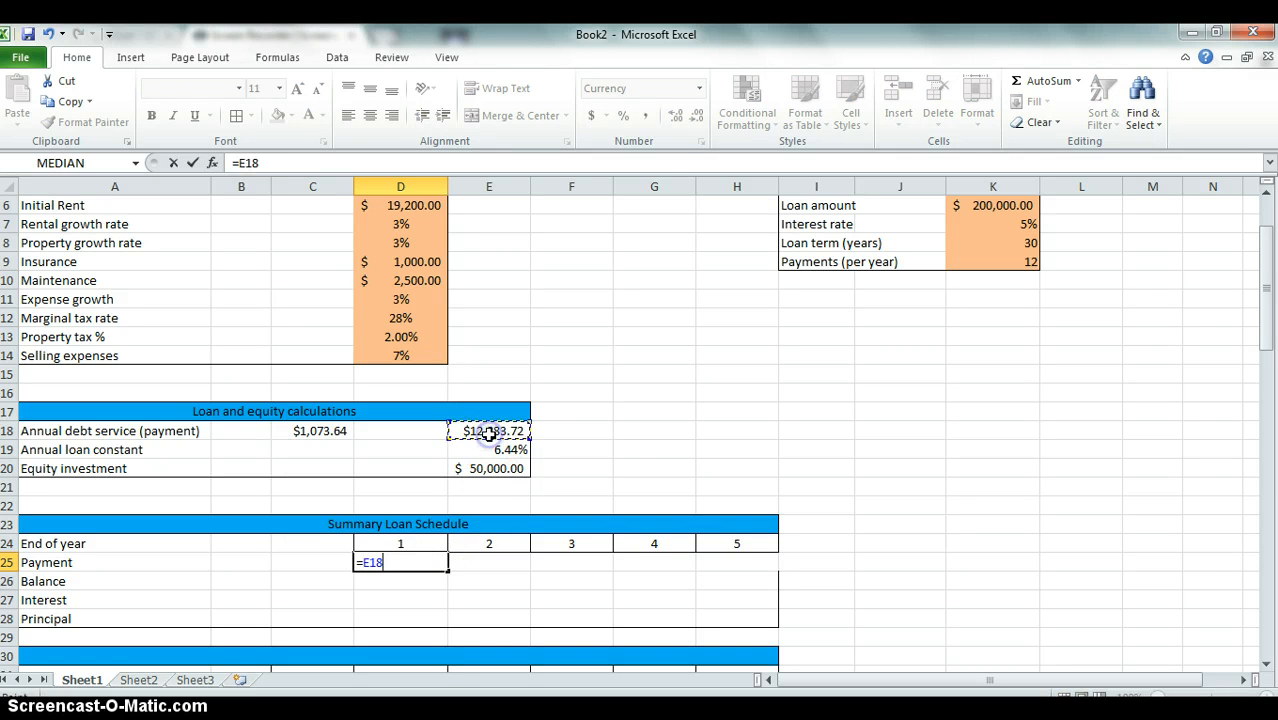
pyautogui.click(243, 162)
pyautogui.press('Return')
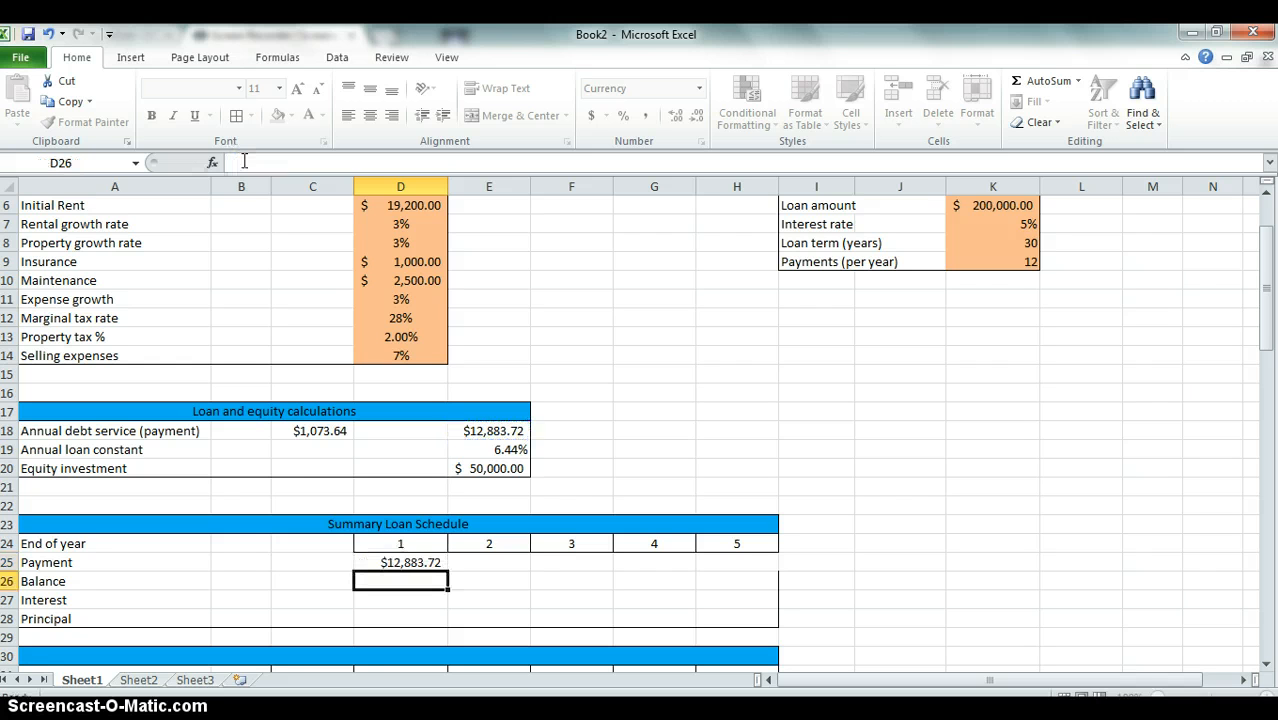
pyautogui.click(421, 565)
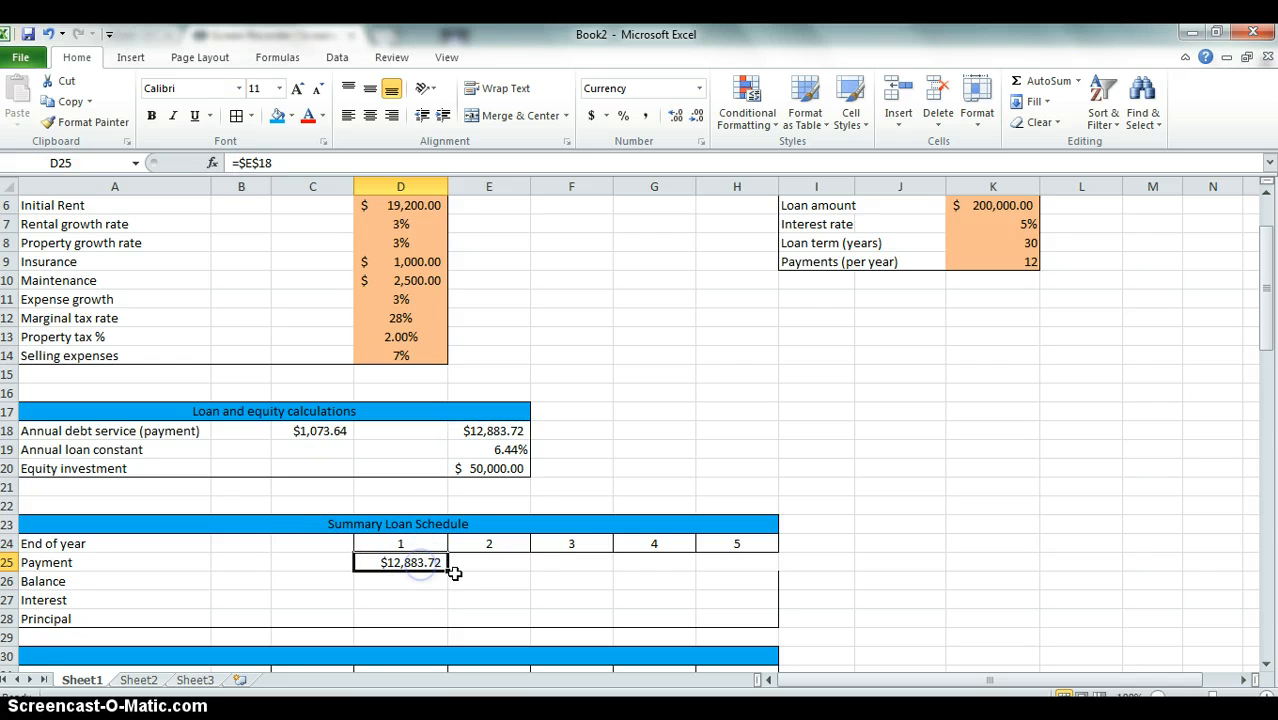
pyautogui.moveTo(720, 599); pyautogui.dragTo(768, 566)
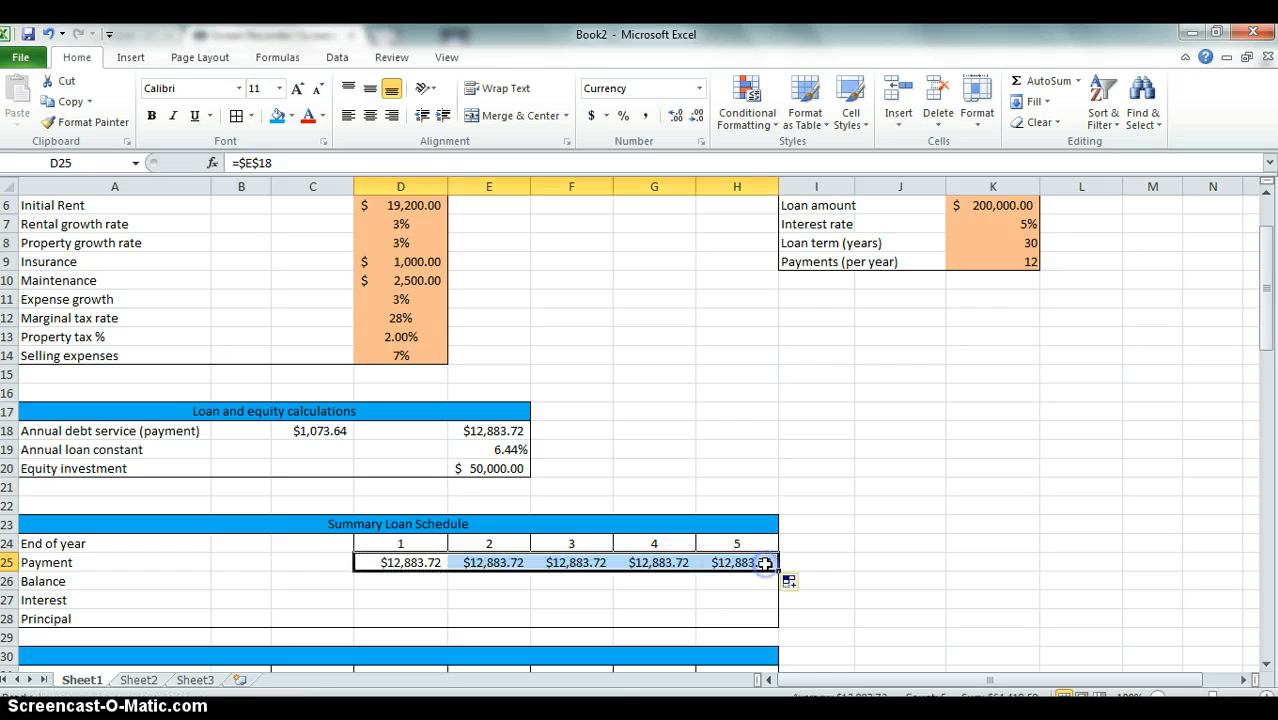
# - Link the year 1 interest cell D27 to the first yearly interest total, Sheet2!F16
pyautogui.click(408, 583)
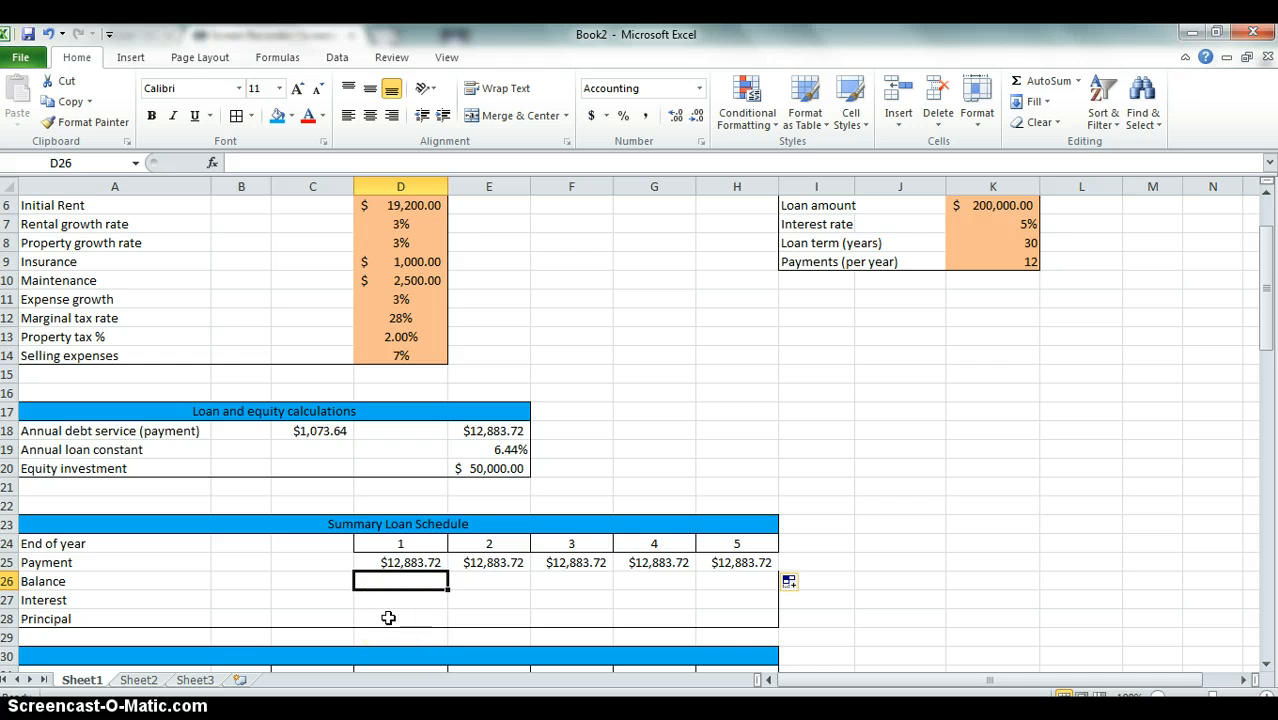
pyautogui.press('Down')
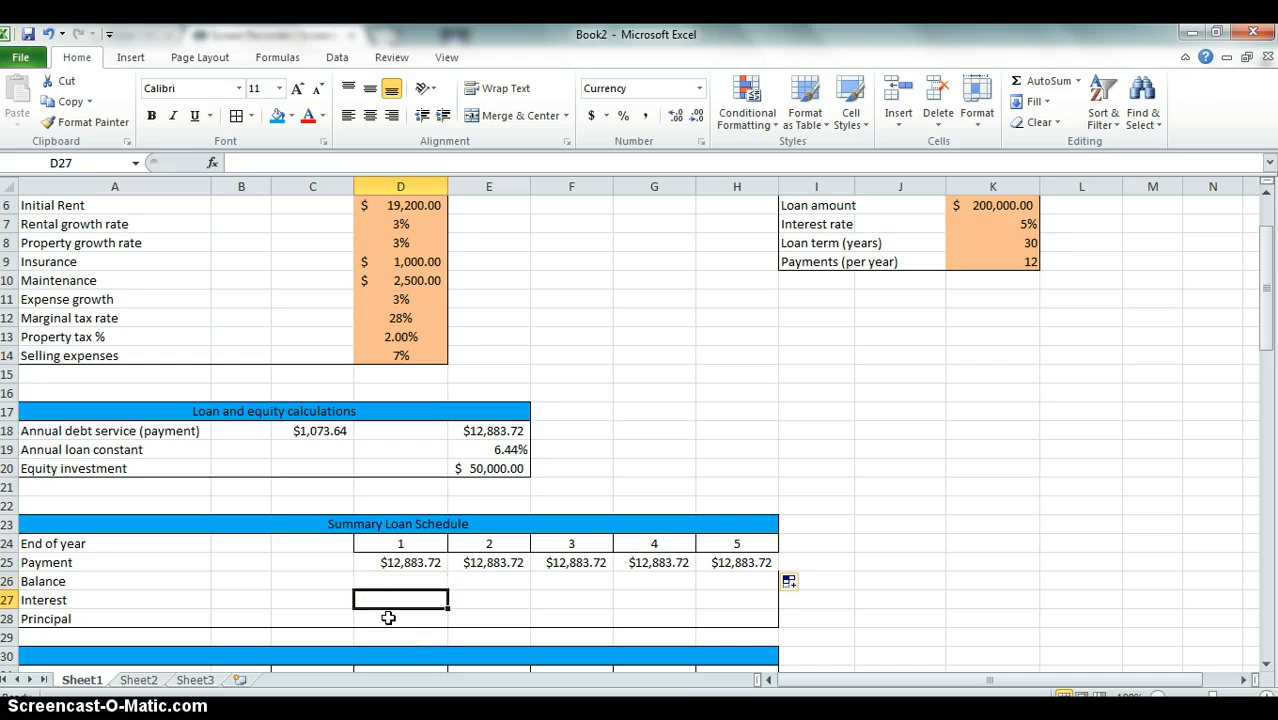
pyautogui.write('=')
pyautogui.click(127, 680)
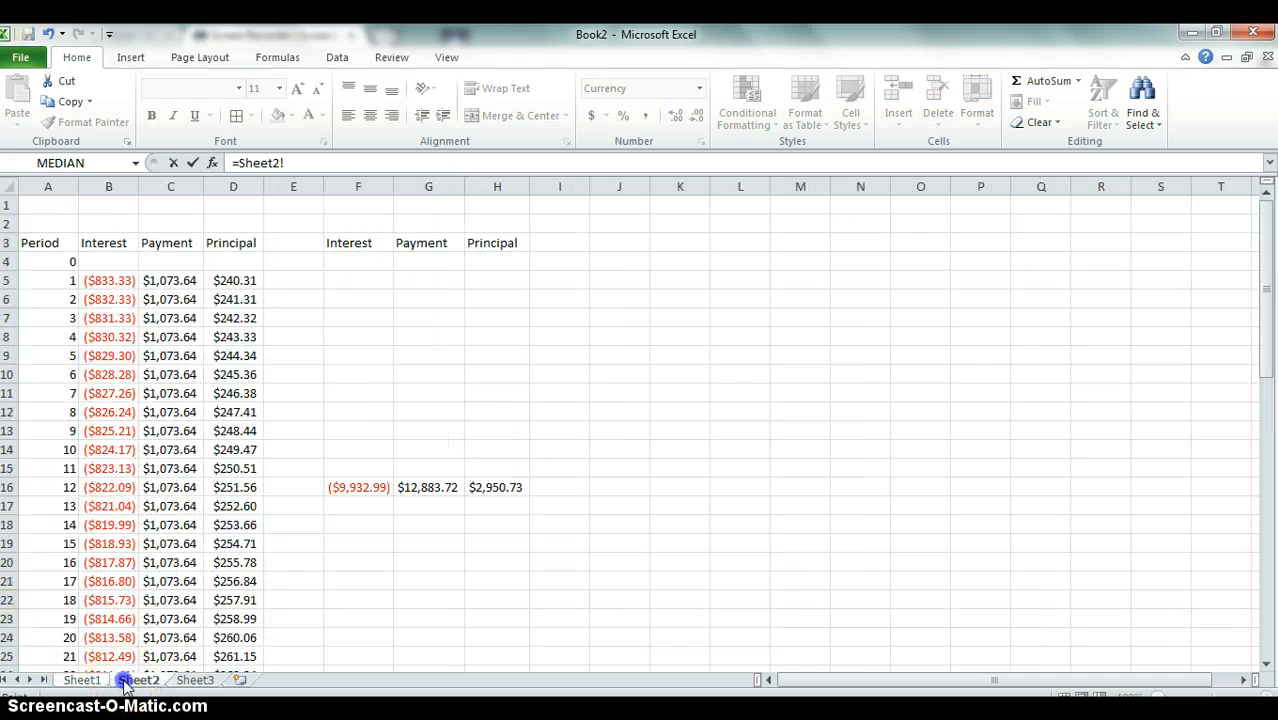
pyautogui.click(371, 489)
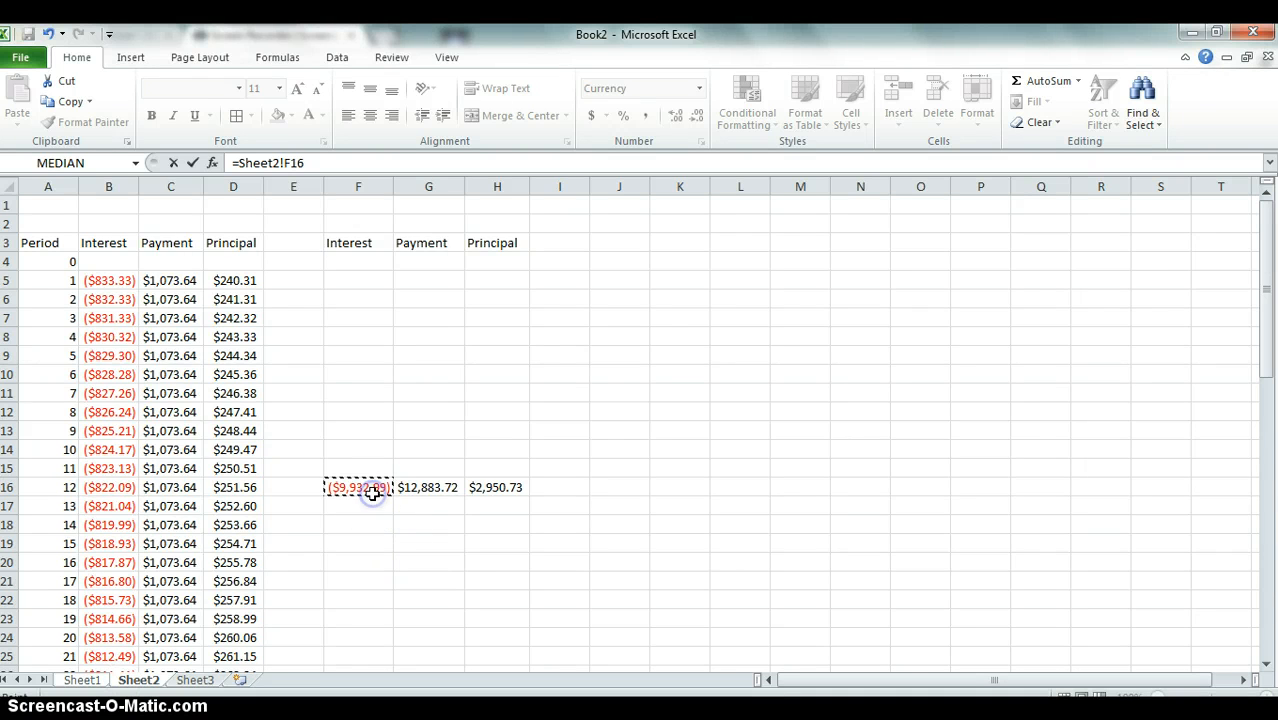
pyautogui.press('Return')
# - Link the year 2 interest cell E27 to the second yearly interest total, Sheet2!F28
pyautogui.press('Up')
pyautogui.press('Right')
pyautogui.write('=')
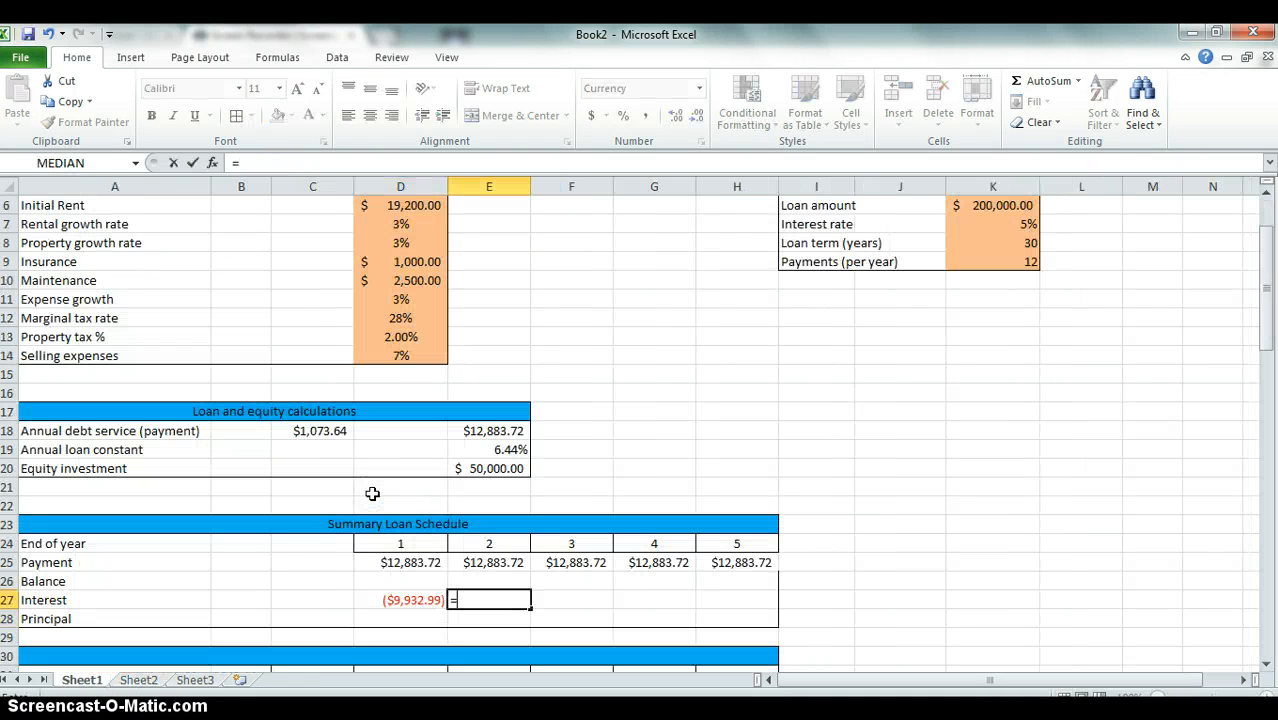
pyautogui.click(140, 681)
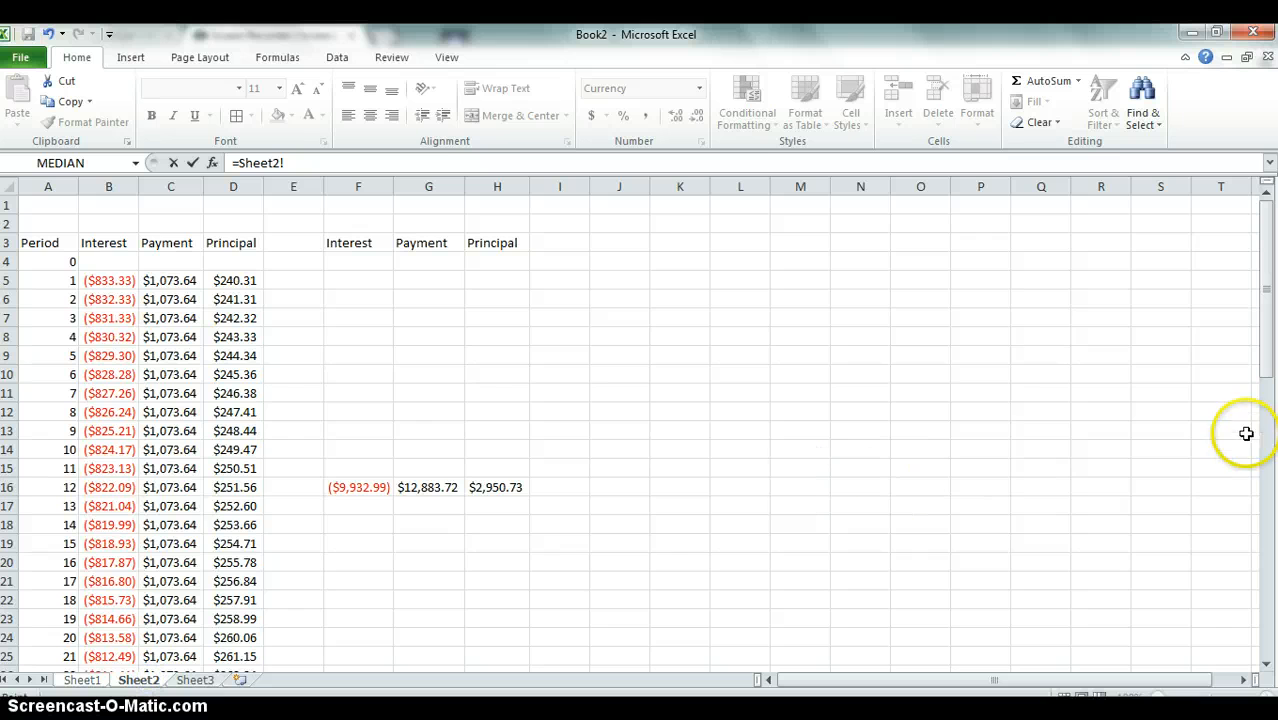
pyautogui.moveTo(1258, 374); pyautogui.dragTo(1266, 496)
pyautogui.click(345, 356)
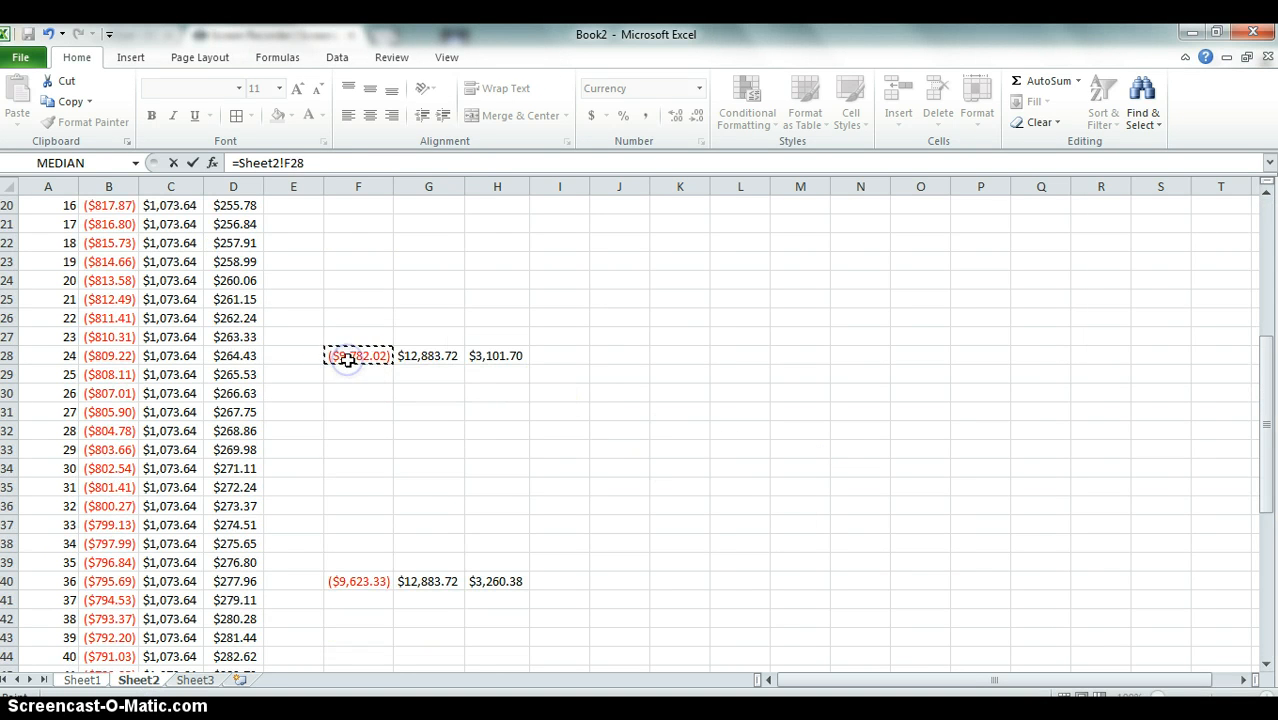
pyautogui.press('Return')
# - Link the year 3 interest cell F27 to the yearly interest total in Sheet2!F40
pyautogui.press('Up')
pyautogui.press('Right')
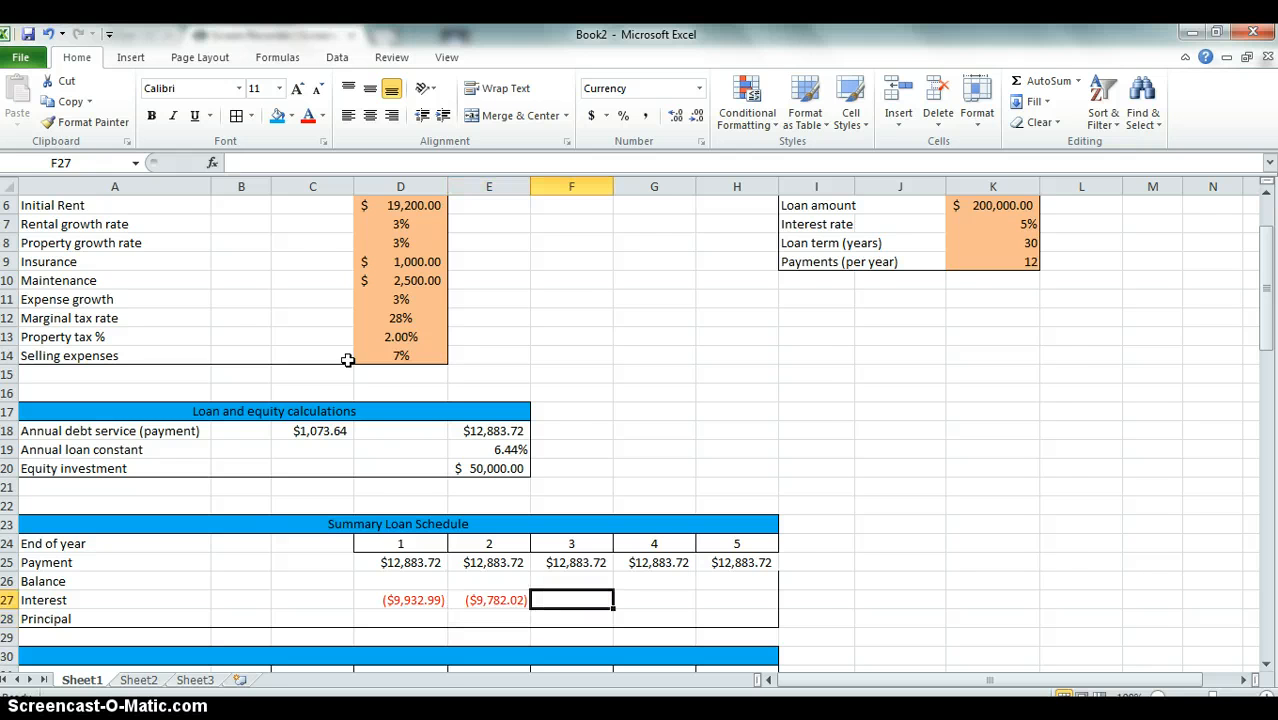
pyautogui.write('=')
pyautogui.click(136, 680)
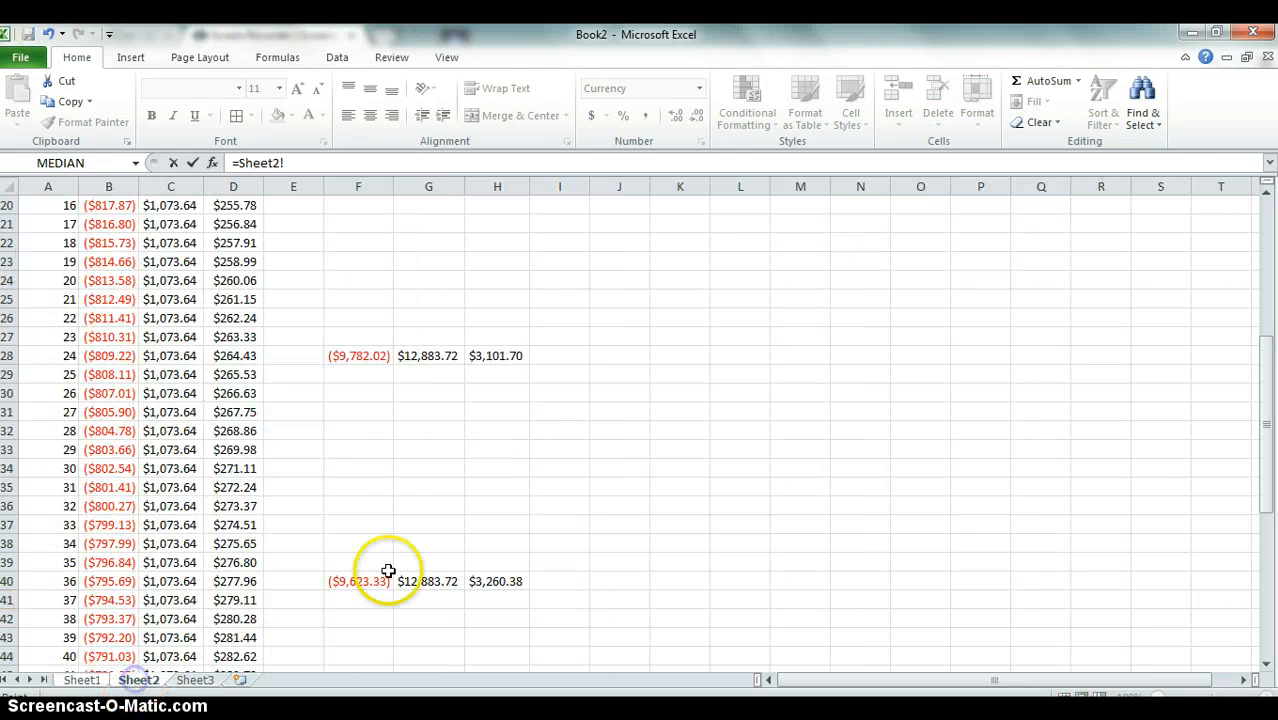
pyautogui.press('Return')
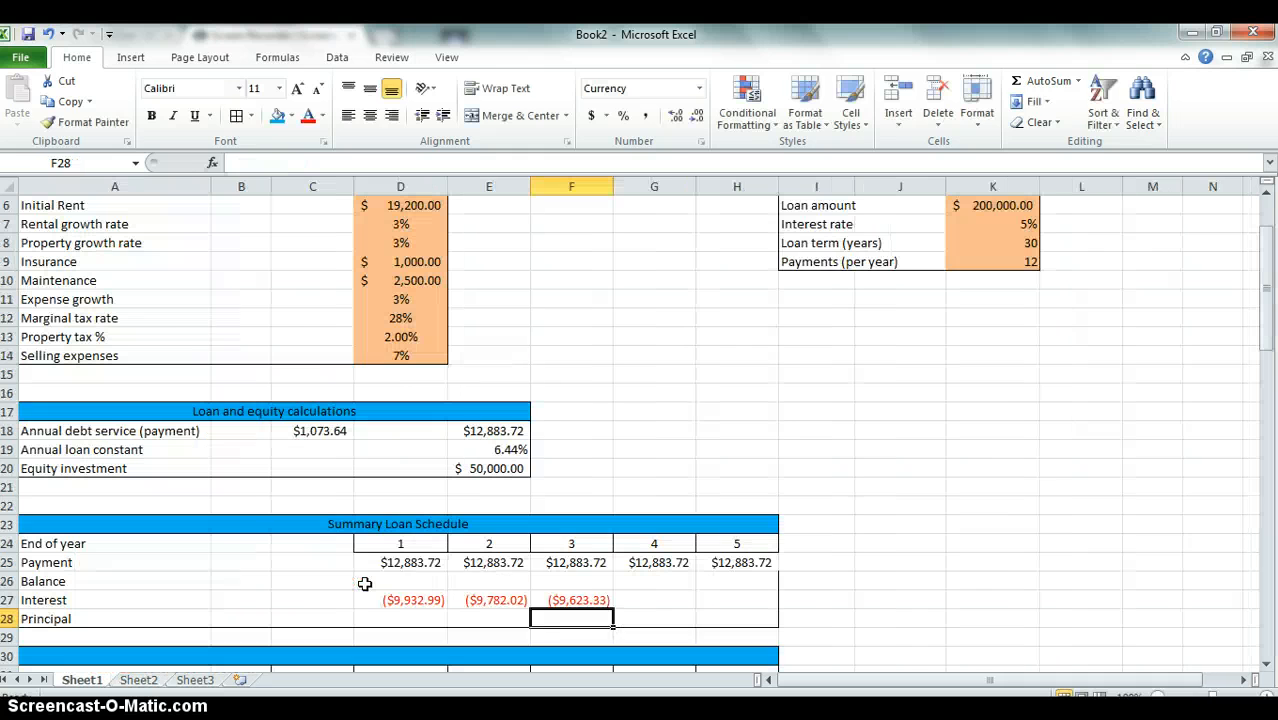
# - Link the year 4 interest cell G27 to the yearly interest total in Sheet2!F52
pyautogui.press('Right')
pyautogui.press('Up')
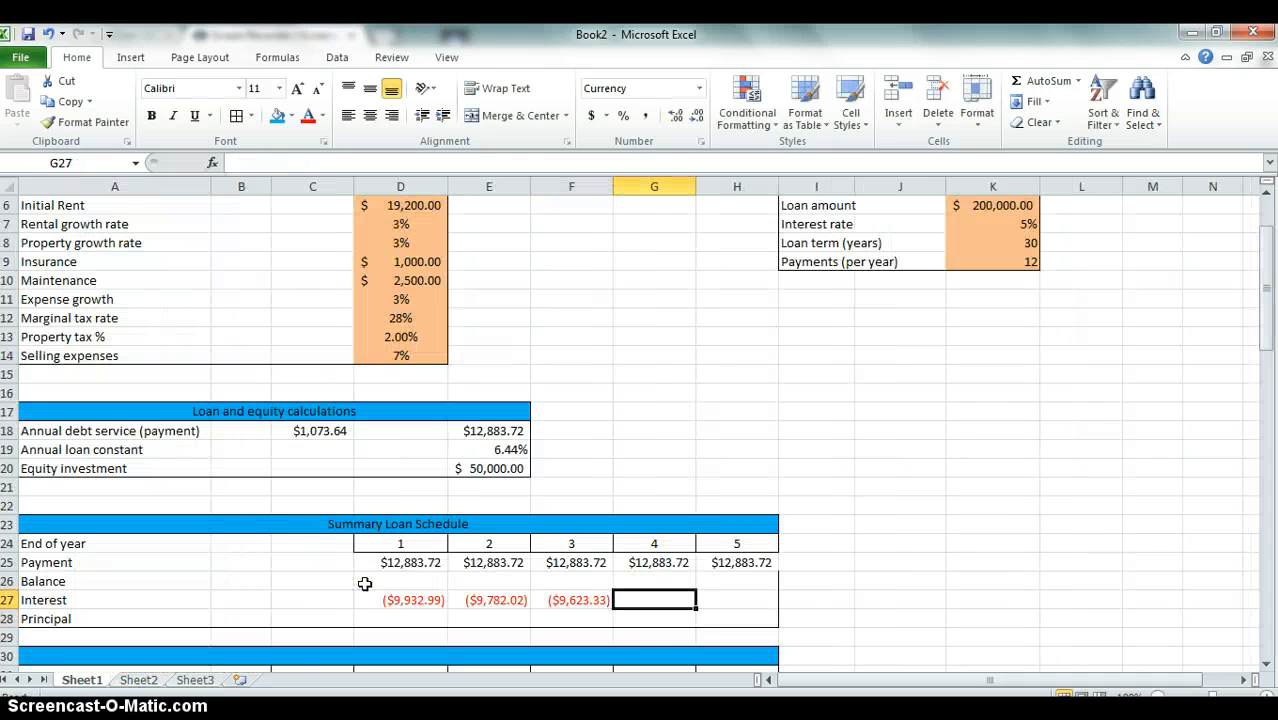
pyautogui.write('=')
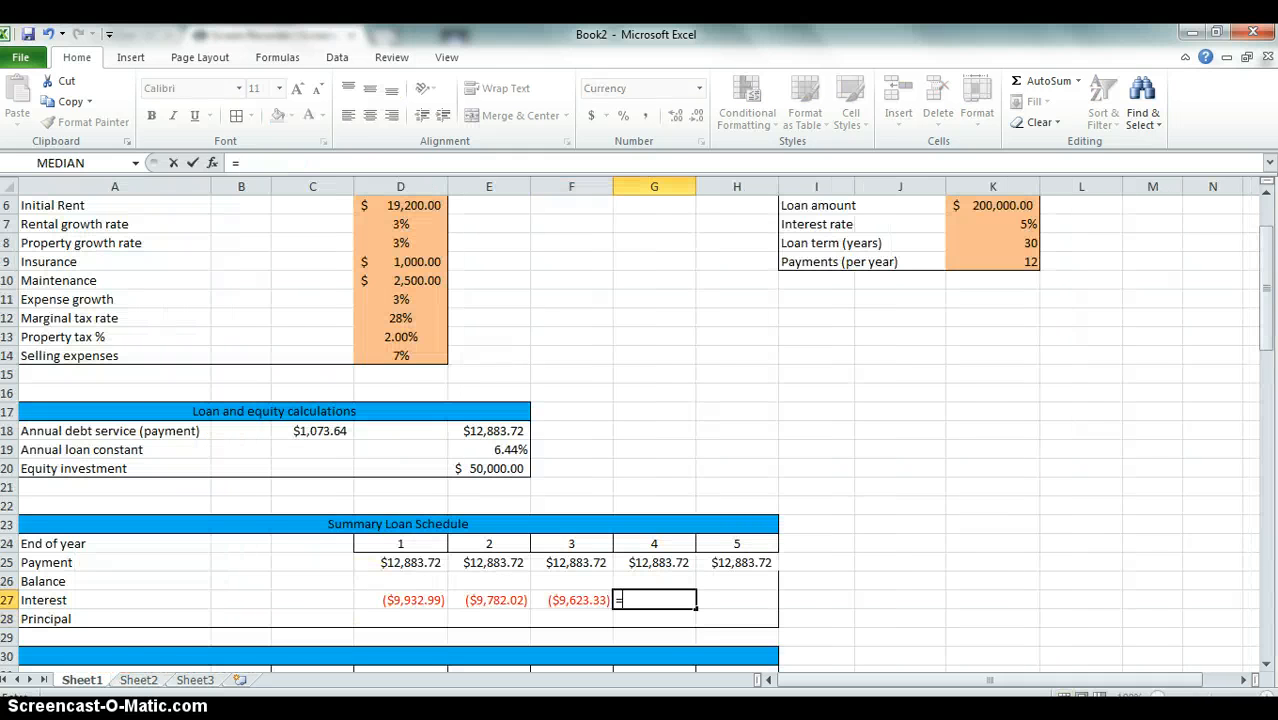
pyautogui.click(140, 679)
pyautogui.moveTo(1272, 385); pyautogui.dragTo(1259, 537)
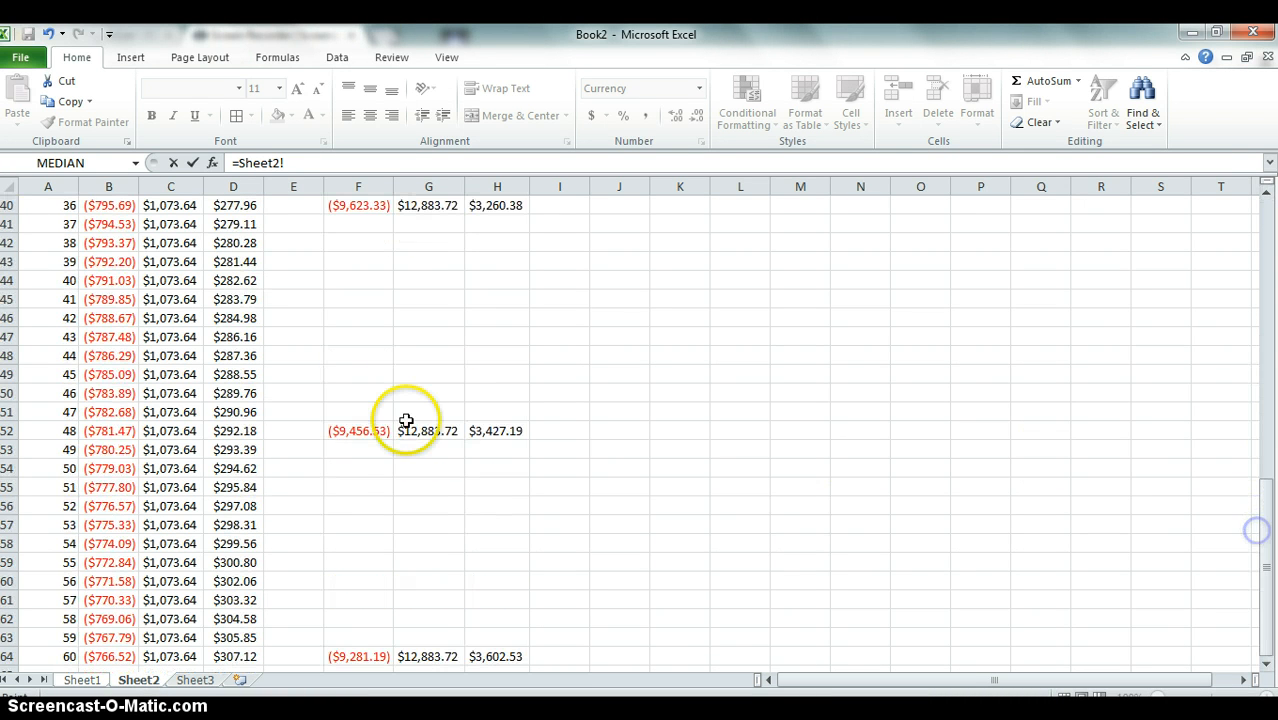
pyautogui.click(356, 431)
pyautogui.press('Return')
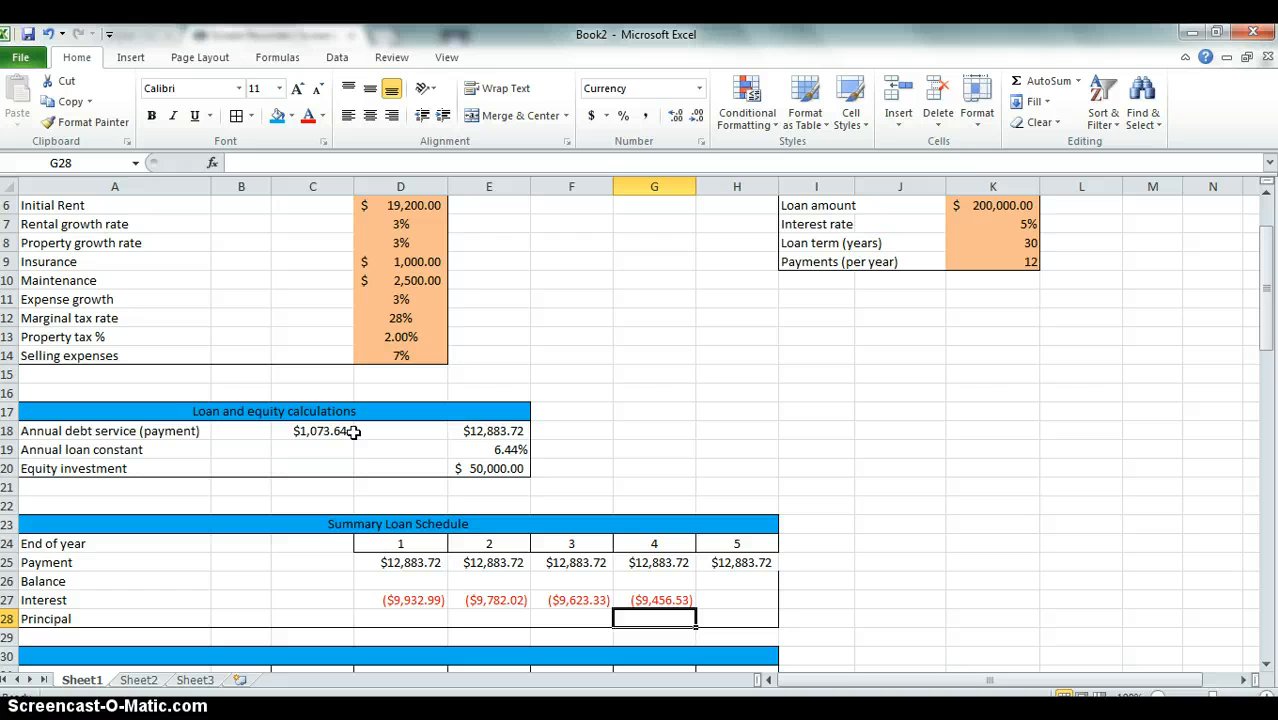
# - Link the year 5 interest cell H27 to the yearly interest total in Sheet2!F64
pyautogui.press('Right')
pyautogui.press('Up')
pyautogui.write('=')
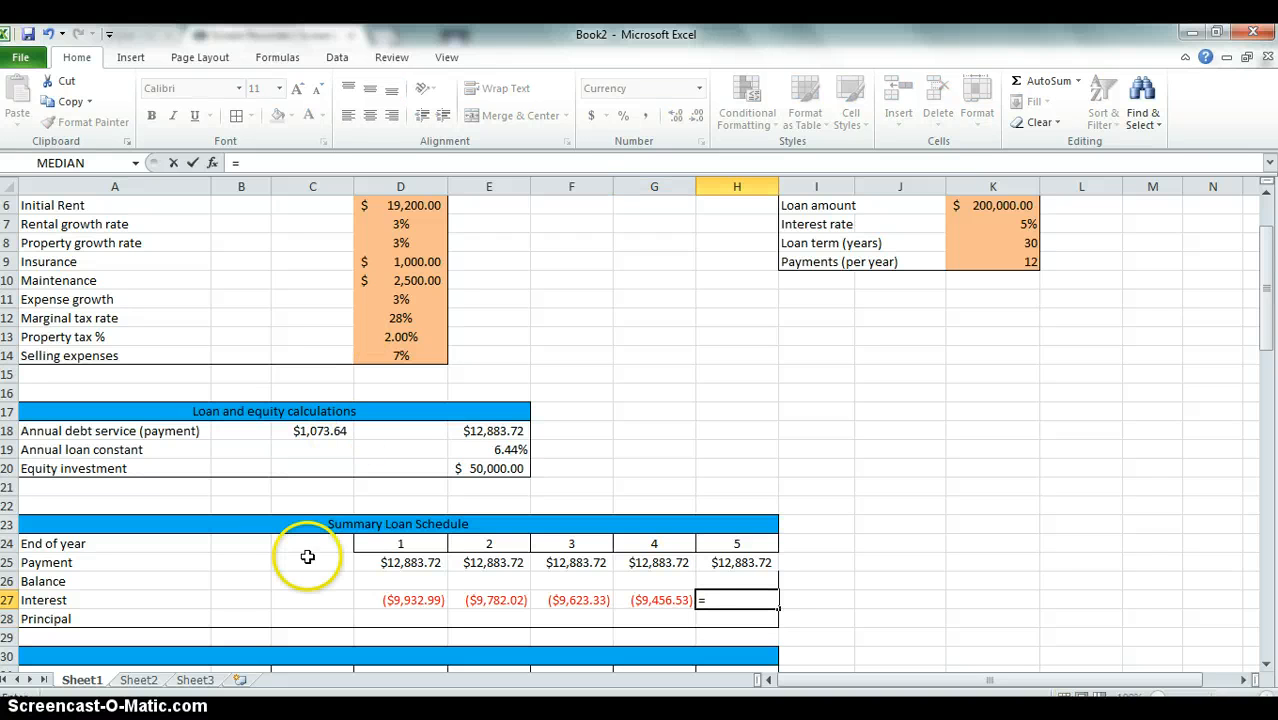
pyautogui.click(145, 682)
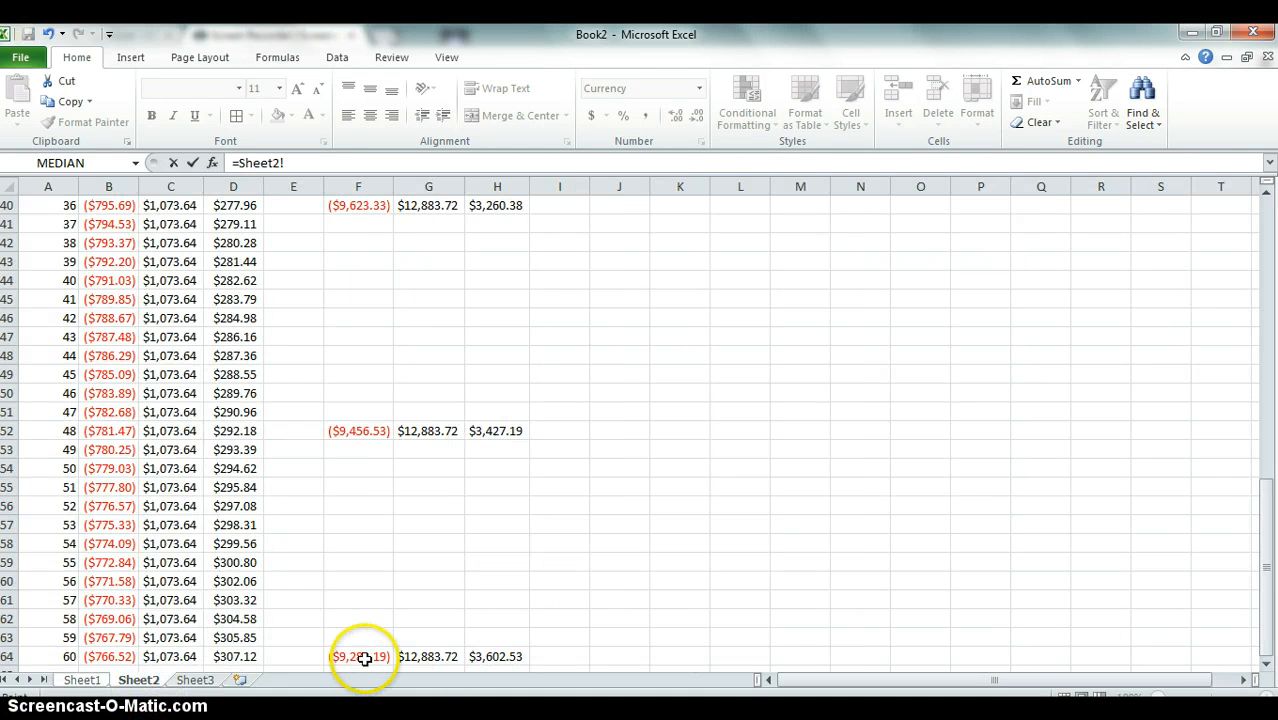
pyautogui.click(346, 677)
pyautogui.press('Return')
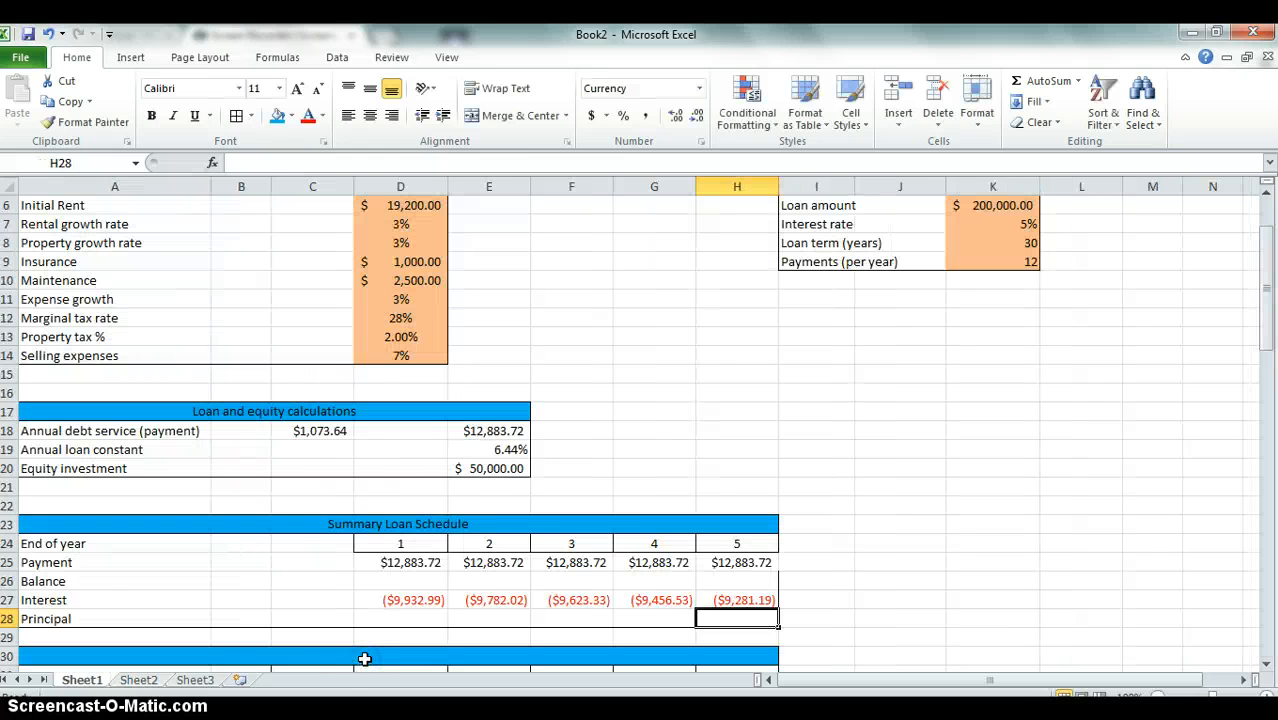
# - Link the year 1 principal cell D28 to the first yearly principal total, Sheet2!H16
pyautogui.press('Up')
pyautogui.press('Up')
pyautogui.press('Down')
pyautogui.press('Down')
pyautogui.press('Left')
pyautogui.press('Left')
pyautogui.press('Left')
pyautogui.press('Left')
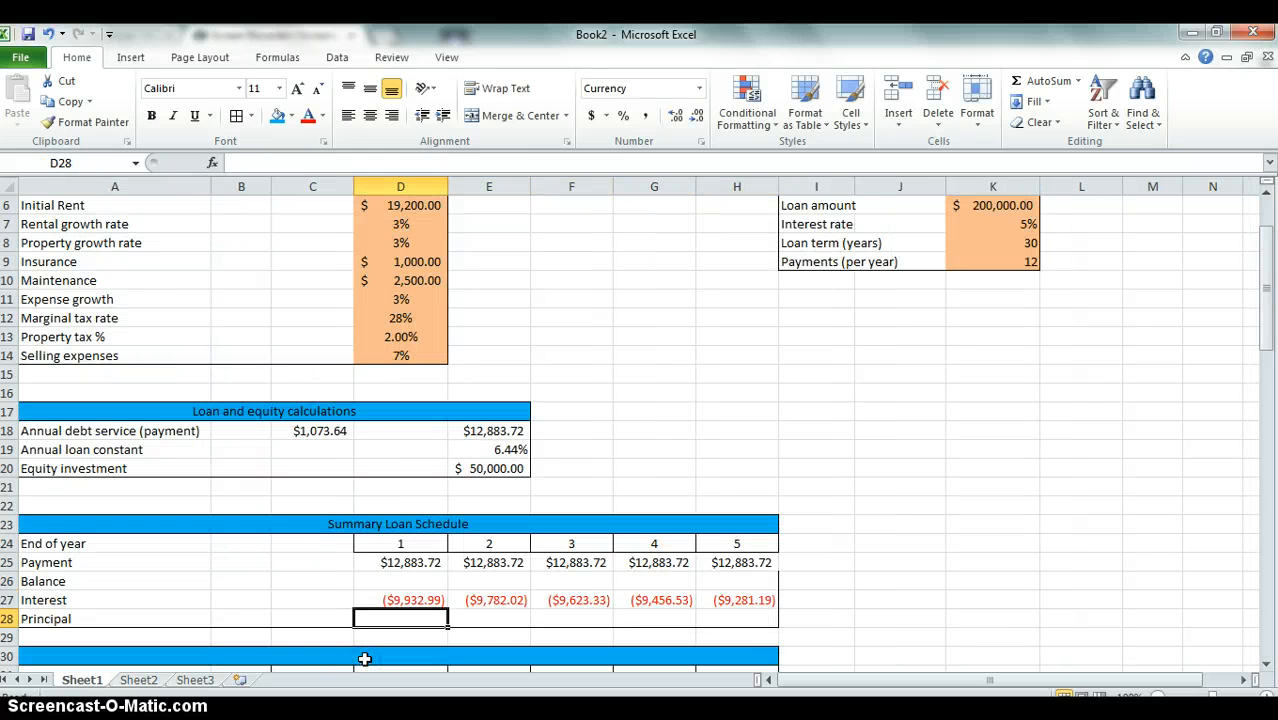
pyautogui.write('=')
pyautogui.click(138, 679)
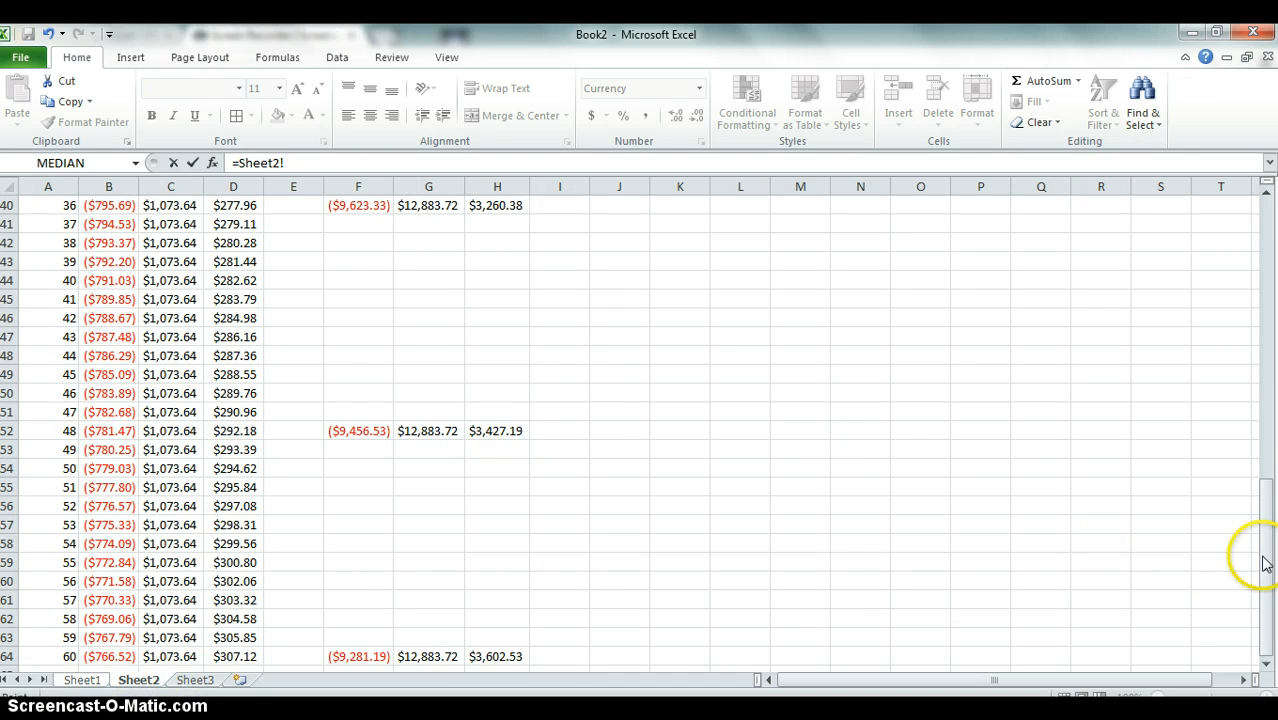
pyautogui.moveTo(1266, 562); pyautogui.dragTo(1260, 292)
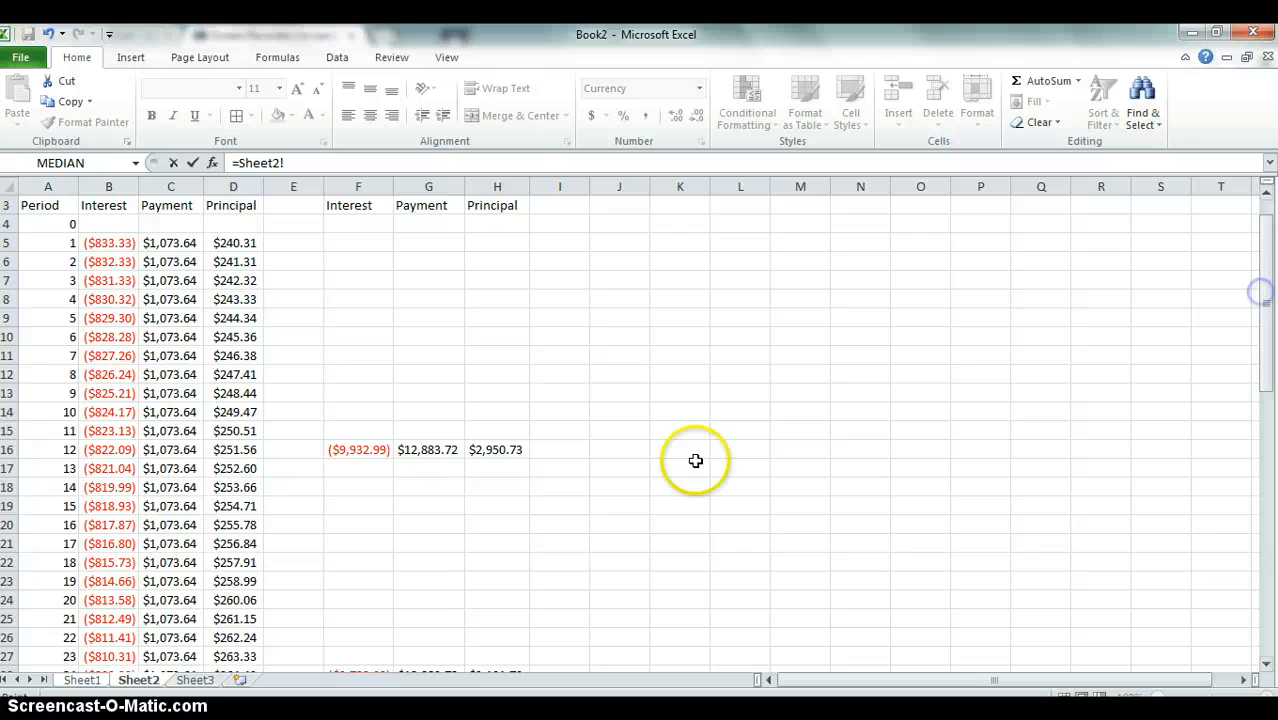
pyautogui.click(484, 449)
pyautogui.press('Return')
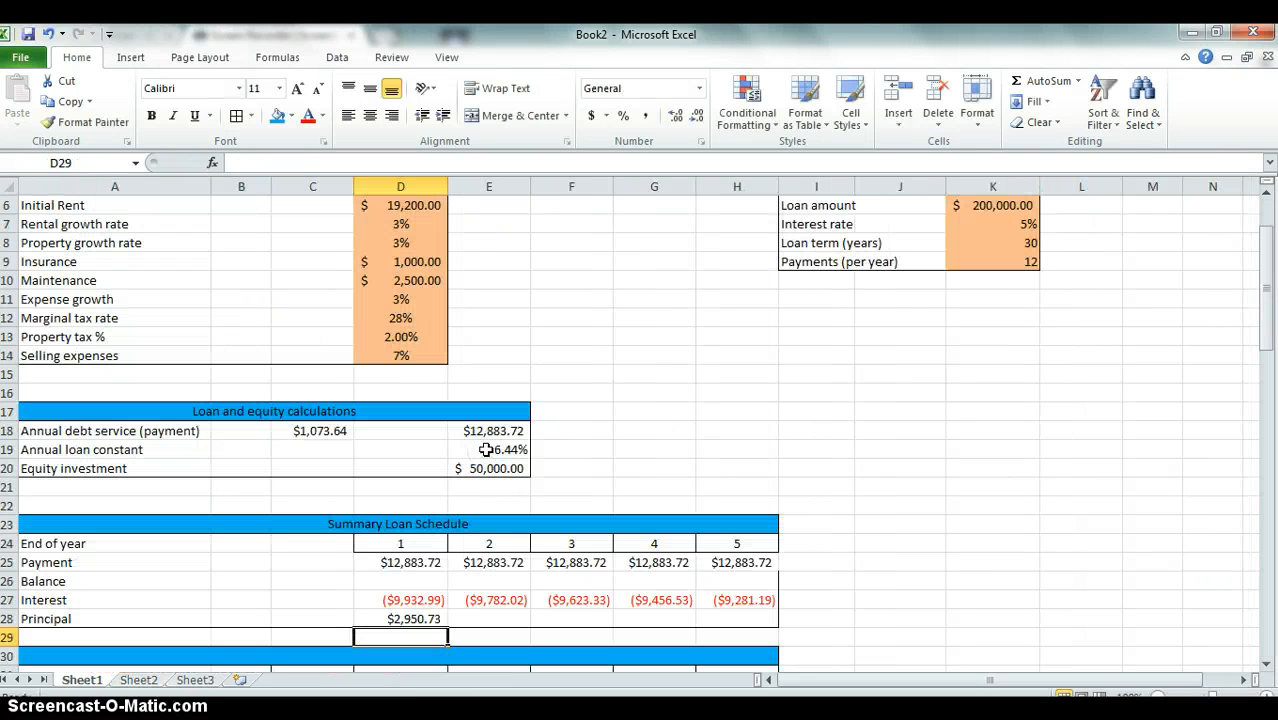
# - Link the year 2 principal cell E28 to the second yearly principal total, Sheet2!H28
pyautogui.press('Up')
pyautogui.press('Right')
pyautogui.write('=')
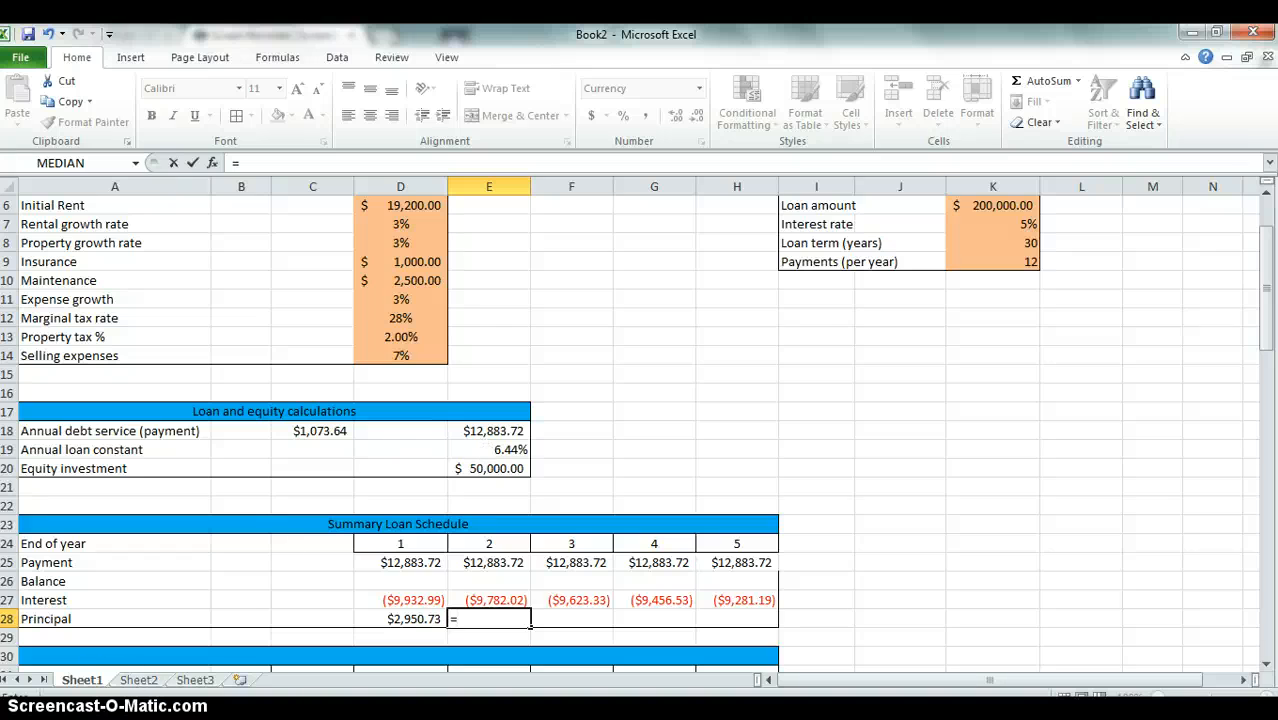
pyautogui.click(132, 682)
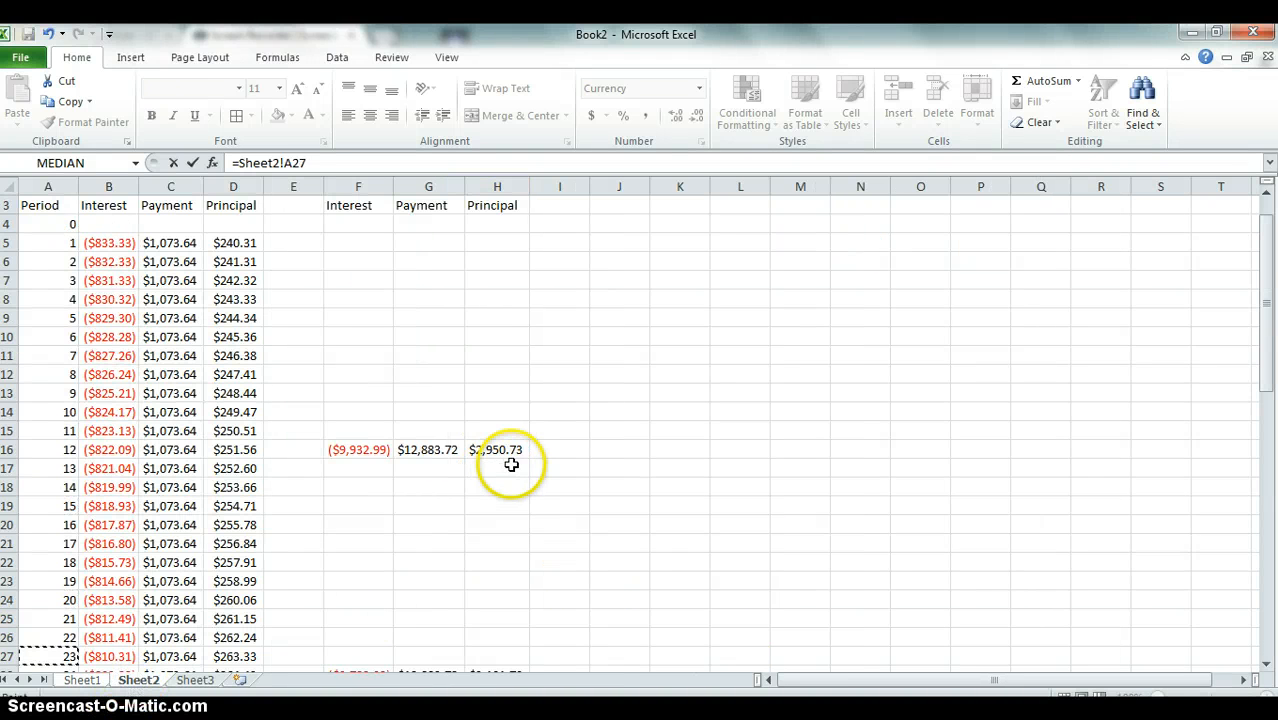
pyautogui.scroll(-3, 511, 464)
pyautogui.click(505, 522)
pyautogui.press('Return')
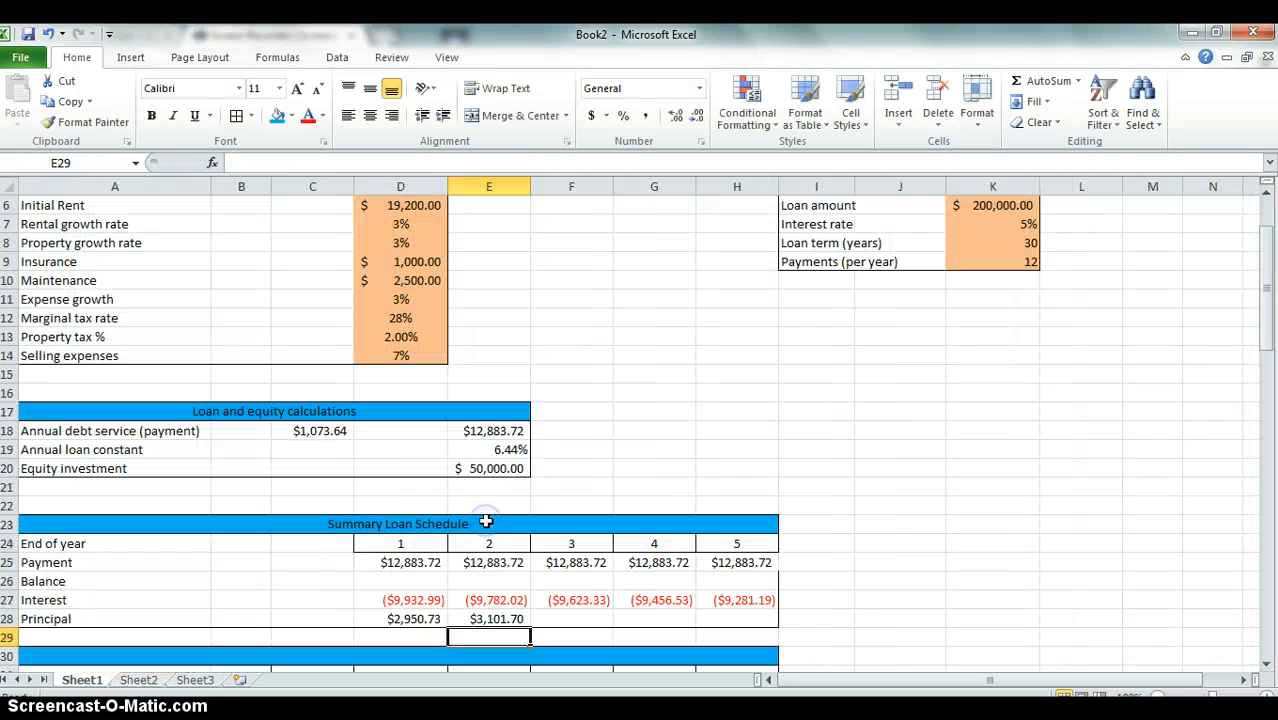
# - Link the year 3 principal cell F28 to the yearly principal total in Sheet2!H40
pyautogui.press('Right')
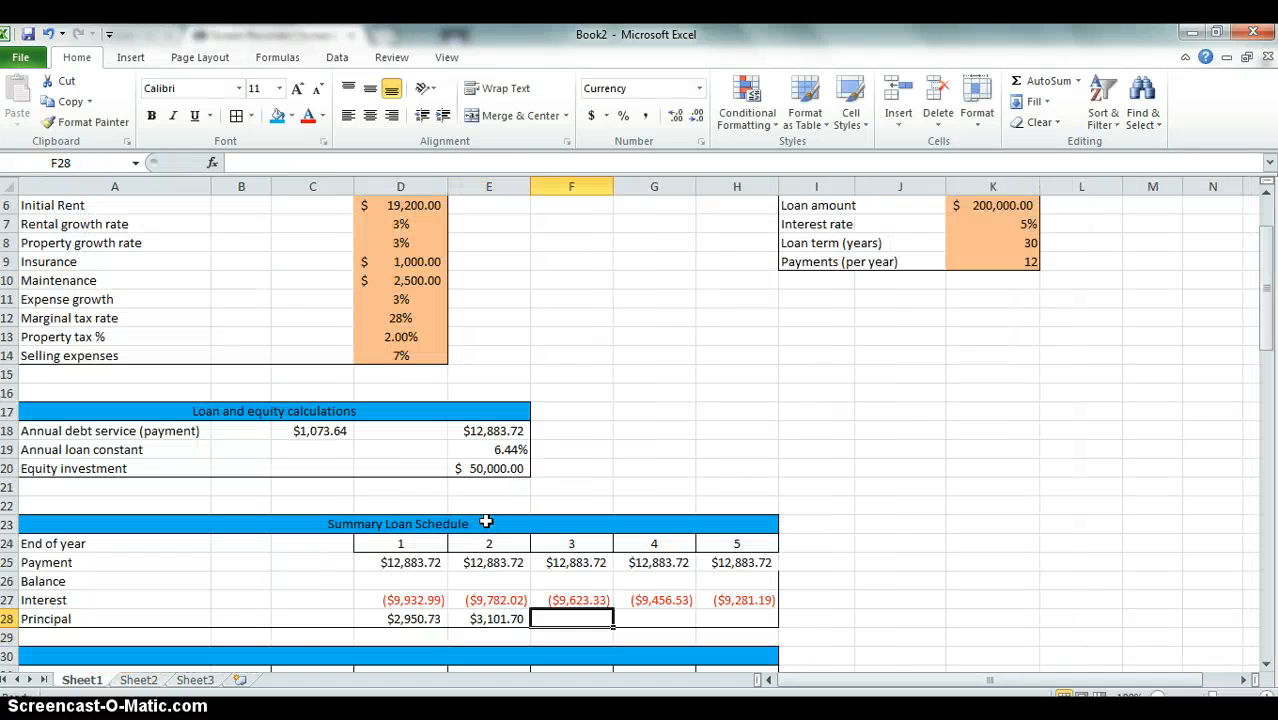
pyautogui.write('=')
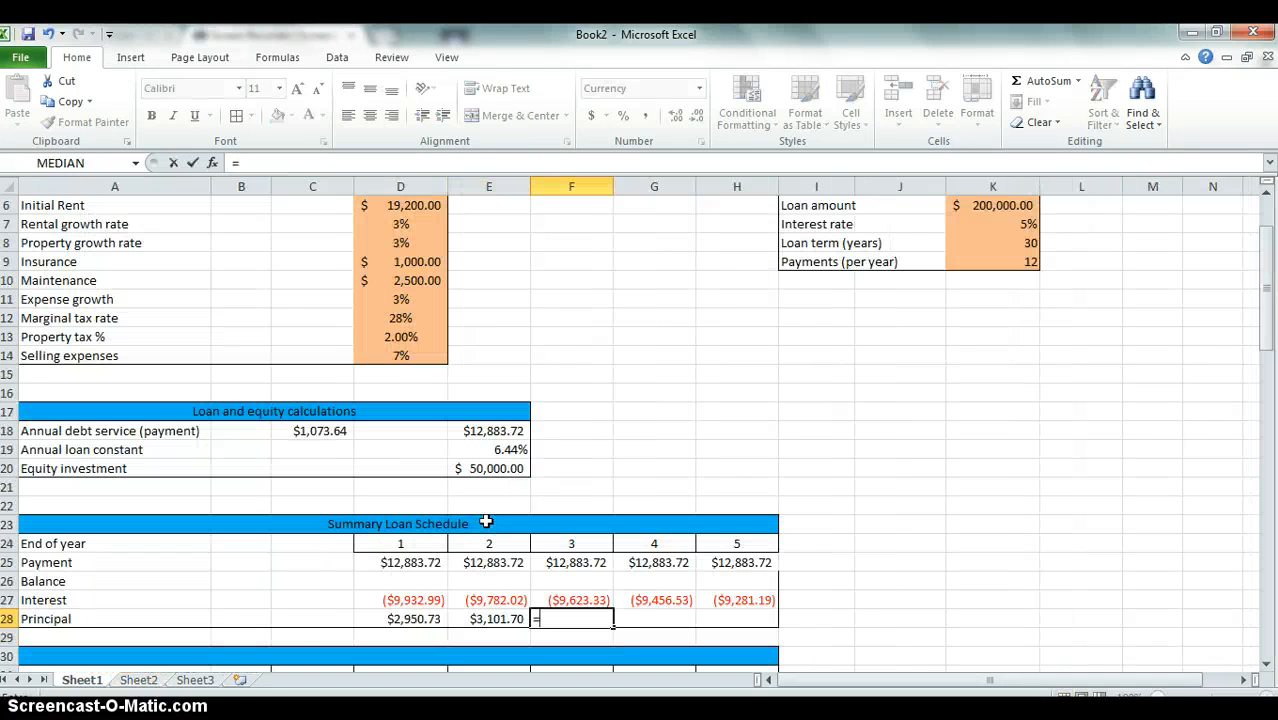
pyautogui.click(148, 681)
pyautogui.moveTo(1267, 390); pyautogui.dragTo(1255, 552)
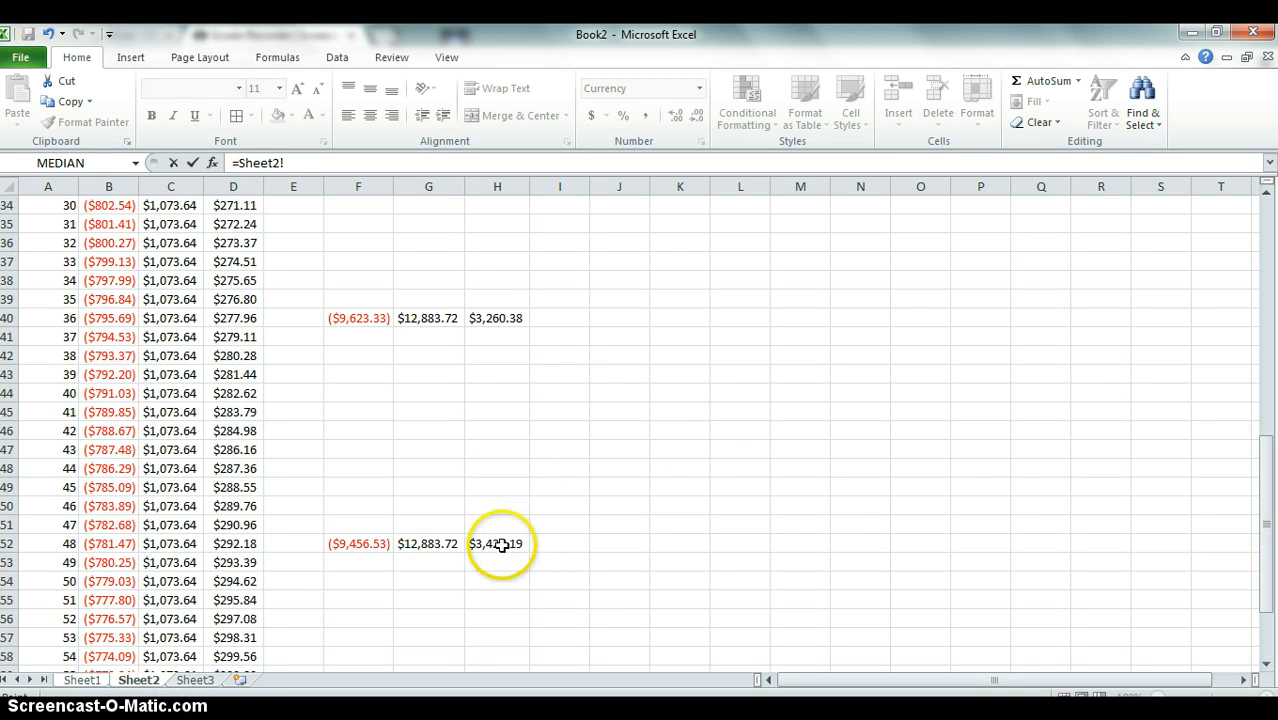
pyautogui.click(493, 318)
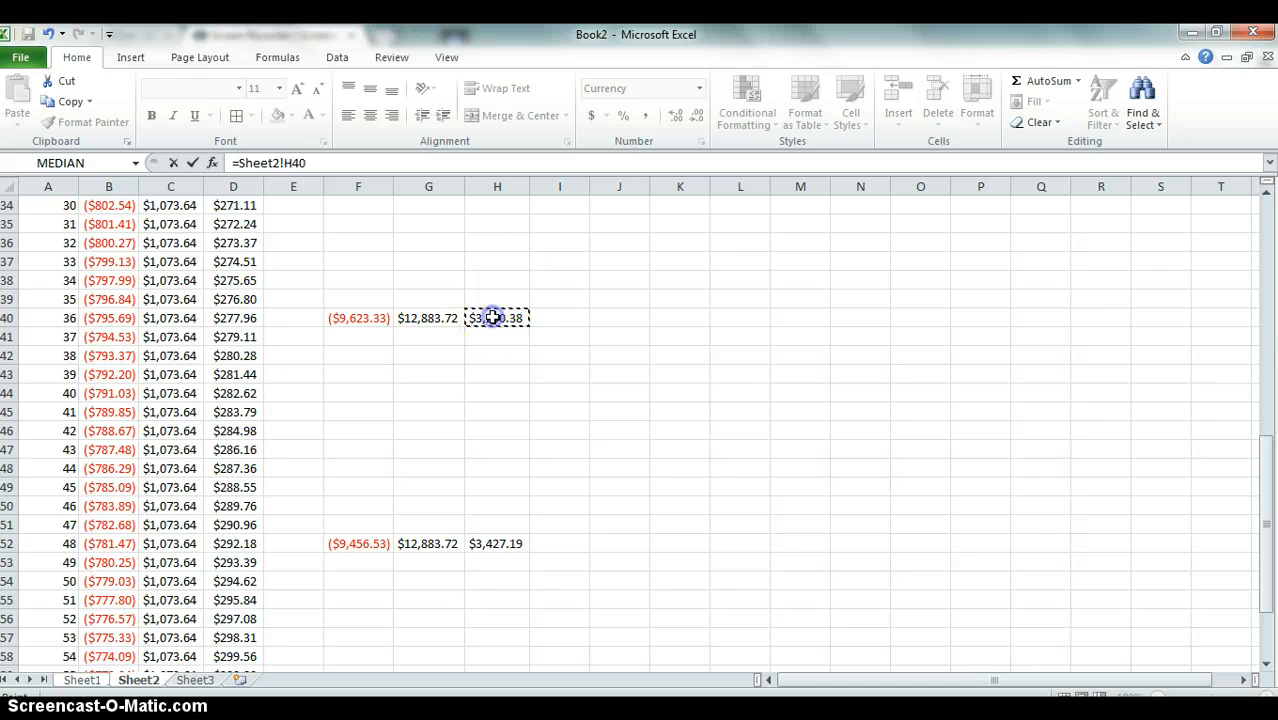
pyautogui.press('Return')
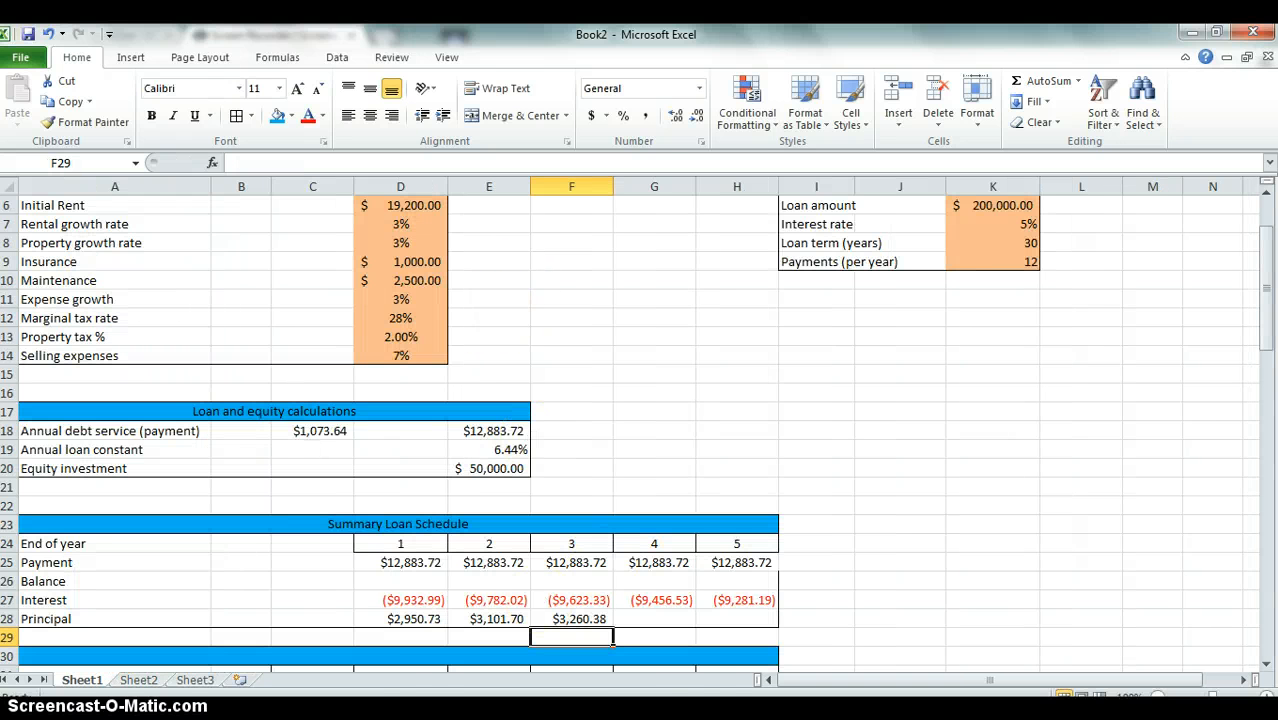